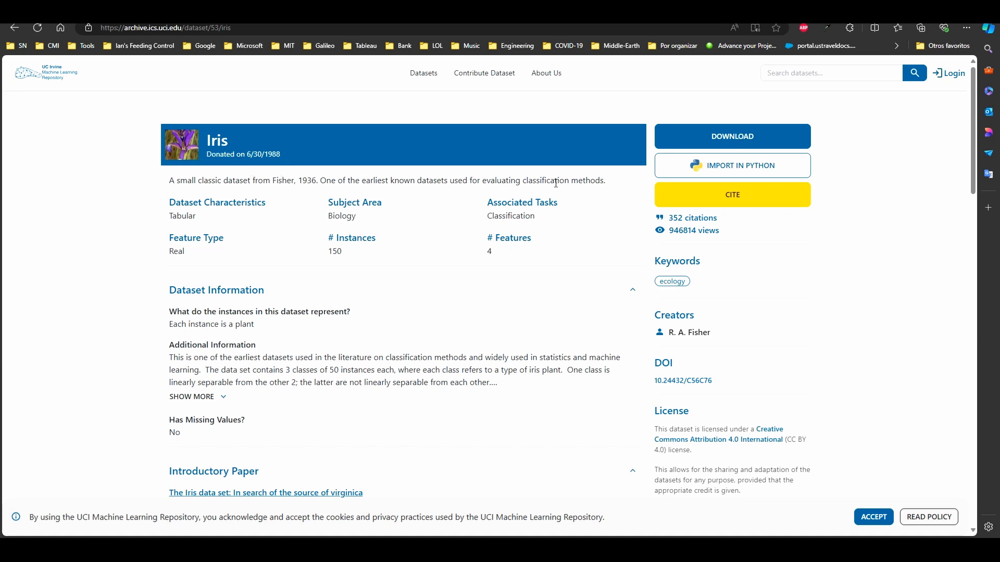
Examine the Iris dataset's summary and Dataset Information for its purpose, what each instance represents, and its class breakdown
drag(523, 180, 600, 181)
scroll(522, 244, down, 2)
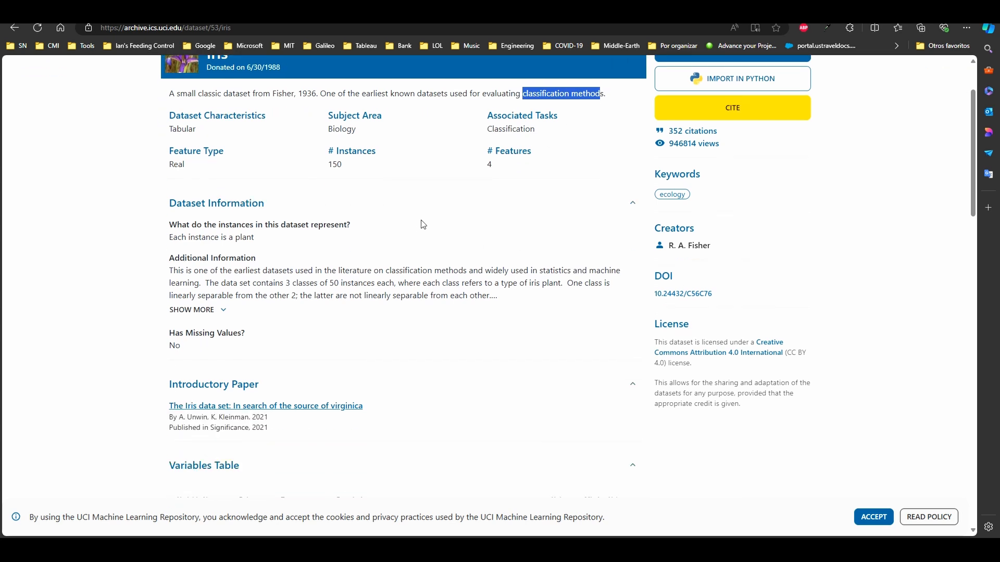
scroll(201, 142, up, 2)
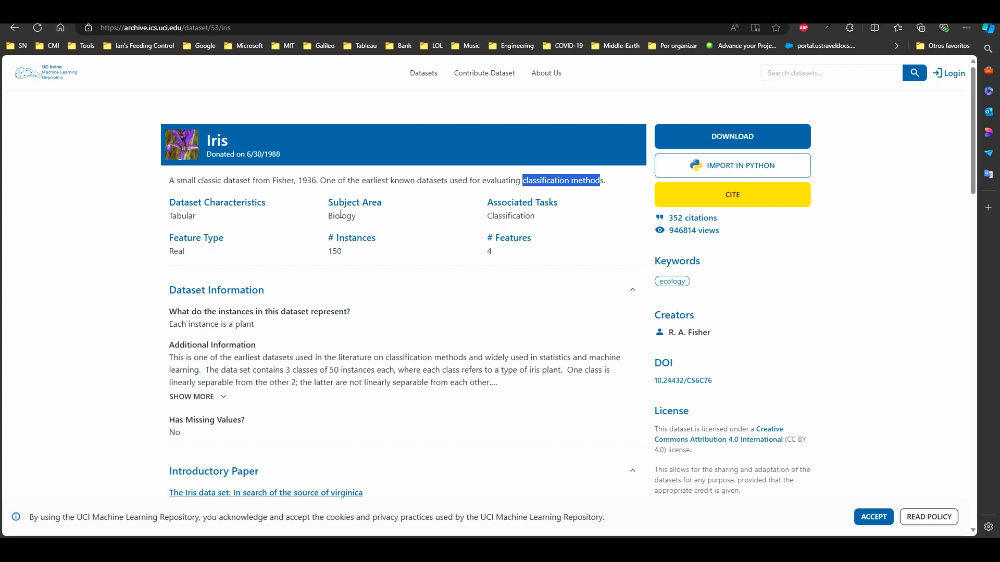
scroll(340, 214, down, 2)
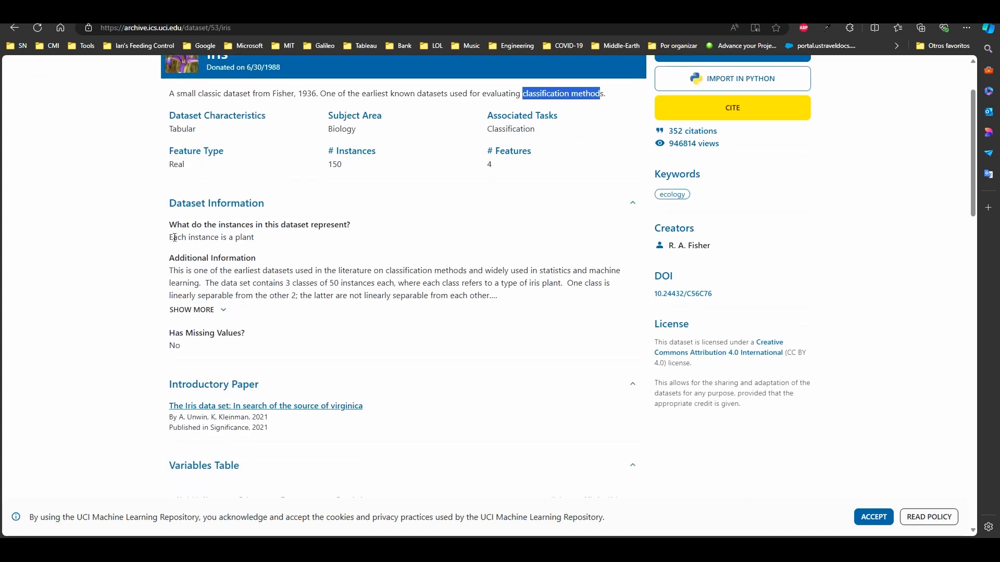
drag(170, 237, 260, 242)
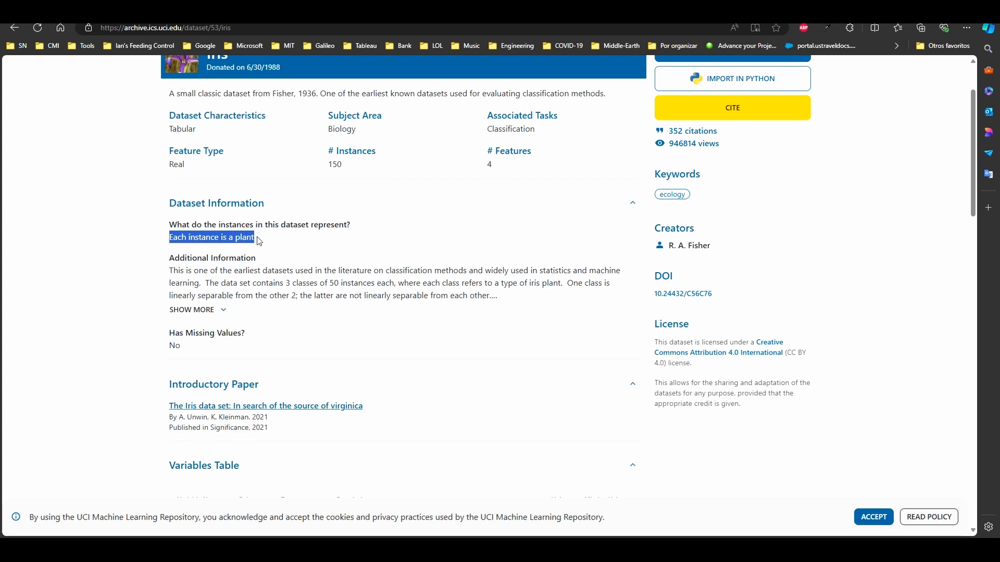
click(245, 235)
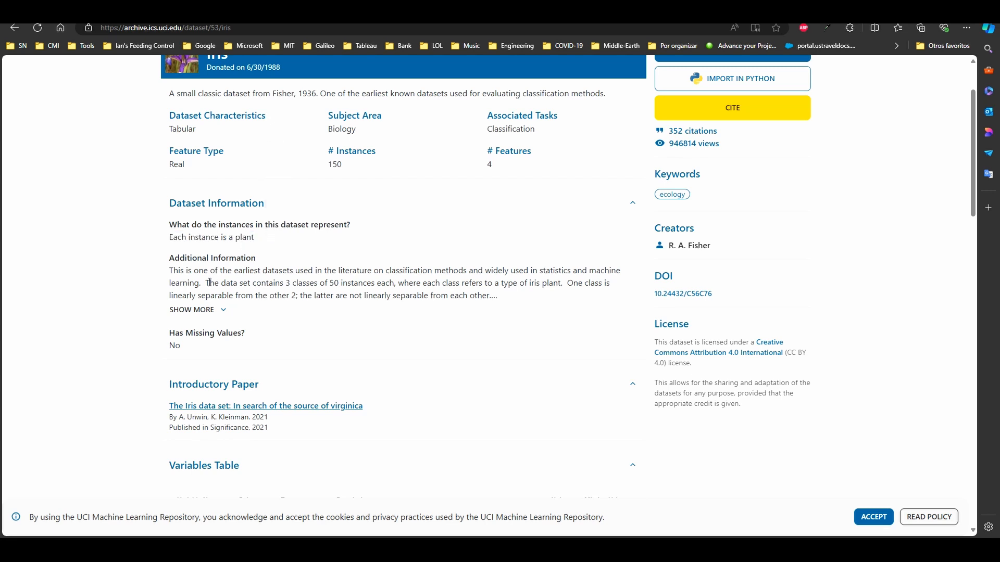
drag(209, 283, 346, 286)
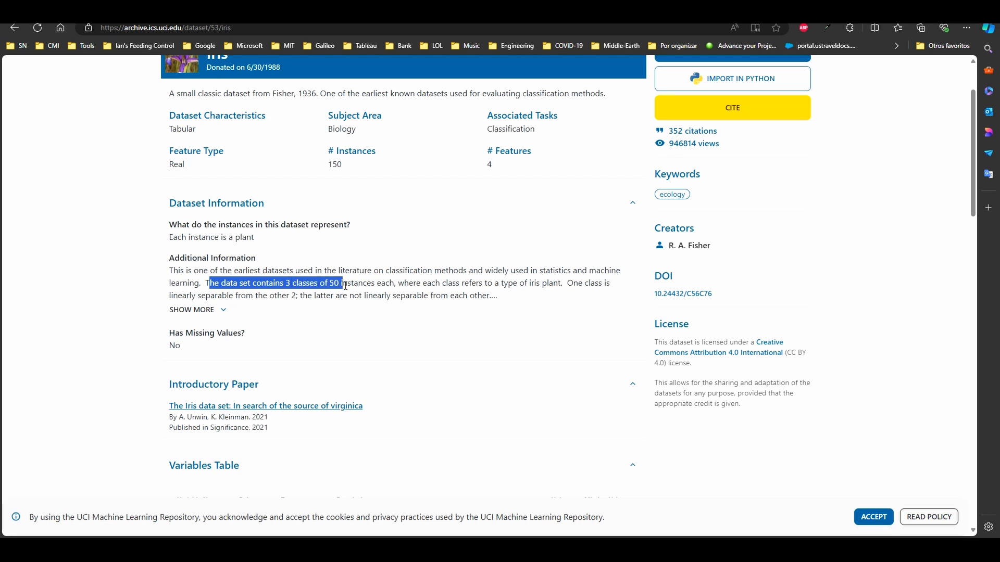
click(345, 286)
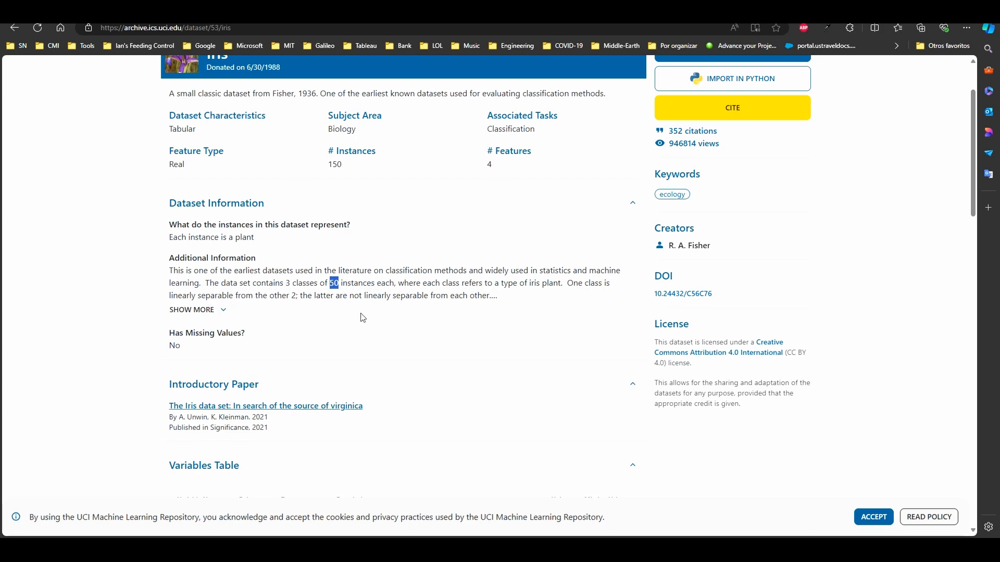
Examine the sepal and petal feature rows of the Variables Table, including their roles, types, units and missing values
scroll(469, 338, down, 3)
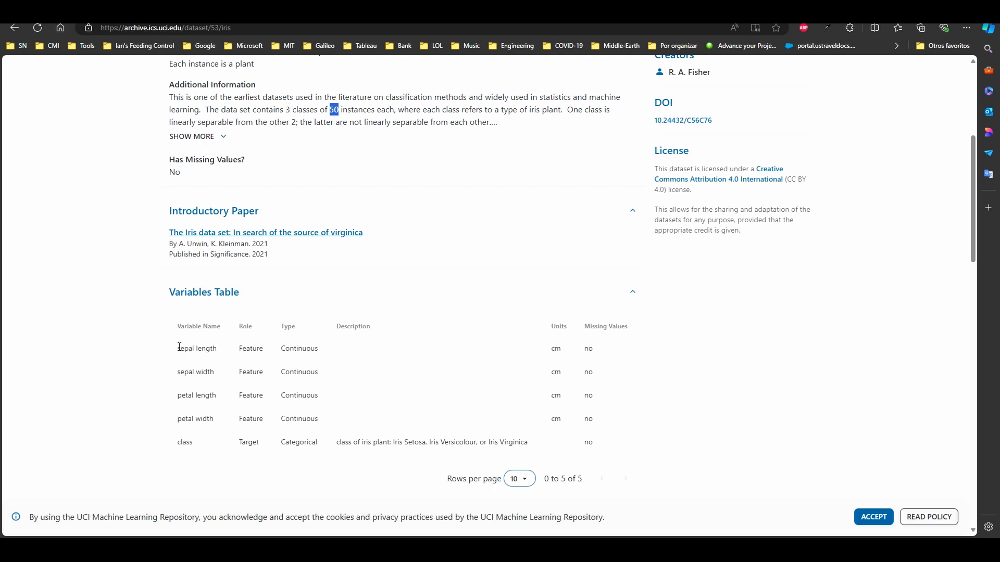
drag(179, 348, 205, 420)
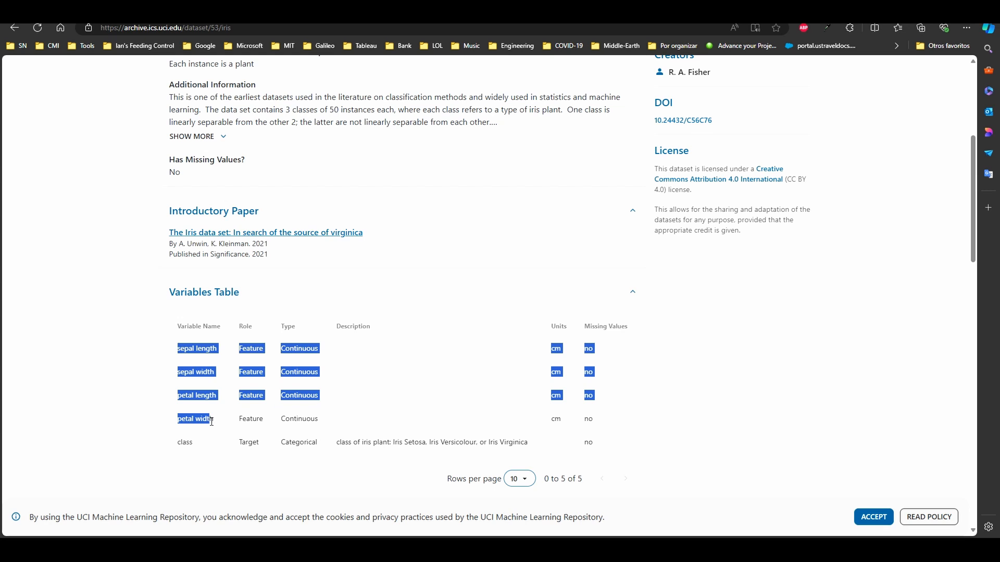
click(198, 373)
drag(182, 349, 211, 376)
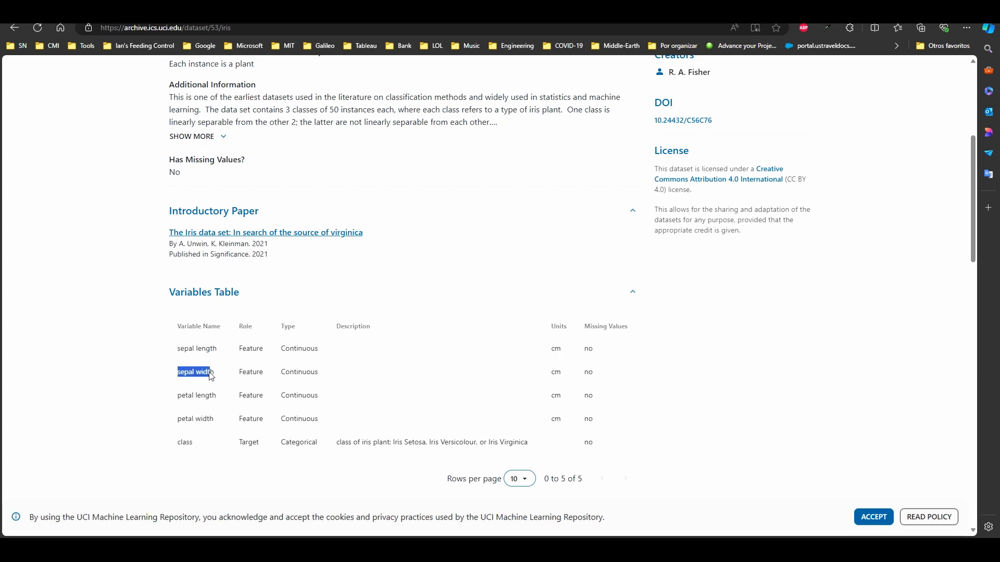
triple_click(188, 396)
drag(183, 420, 220, 422)
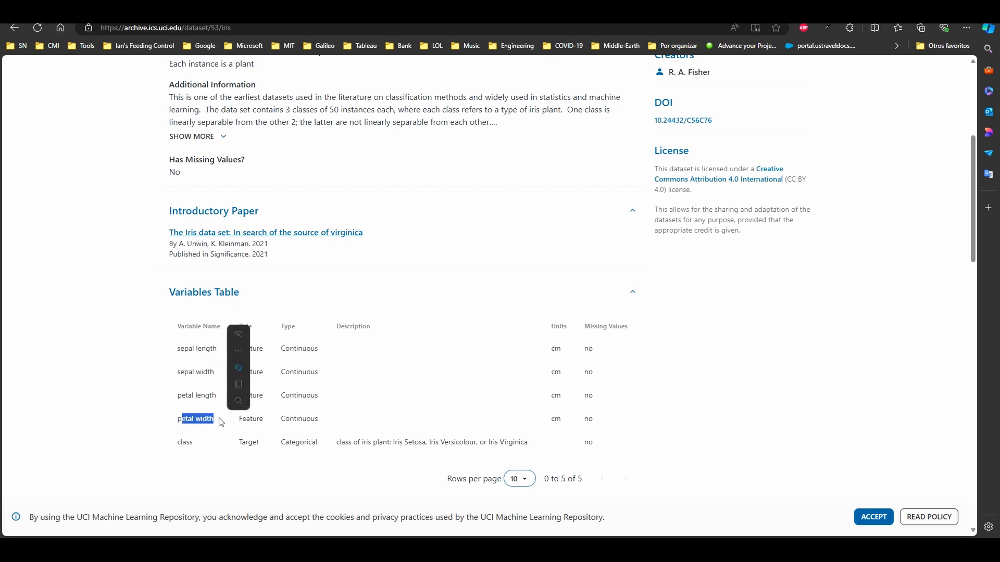
click(221, 422)
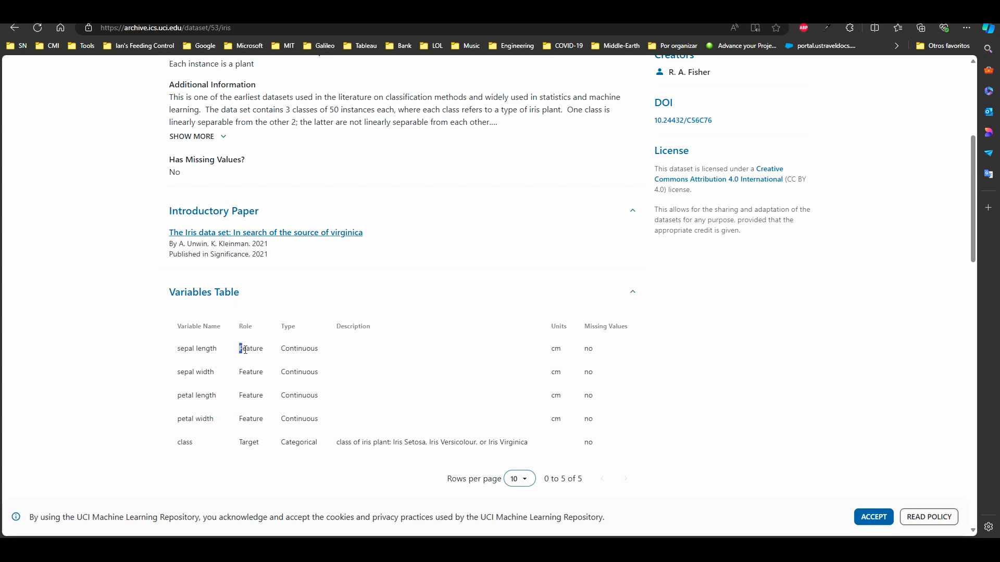
drag(245, 349, 245, 414)
click(292, 386)
drag(553, 349, 571, 423)
click(571, 422)
Examine the class row of the Variables Table, including its target role, type and description of iris plant classes
drag(179, 442, 308, 444)
click(247, 443)
double_click(243, 442)
click(189, 442)
double_click(179, 443)
click(192, 444)
drag(184, 445, 193, 444)
click(355, 452)
drag(394, 442, 527, 448)
click(515, 444)
Switch to KNIME Analytics Platform and close the Welcome to KNIME Analytics Platform page
key(alt+Tab)
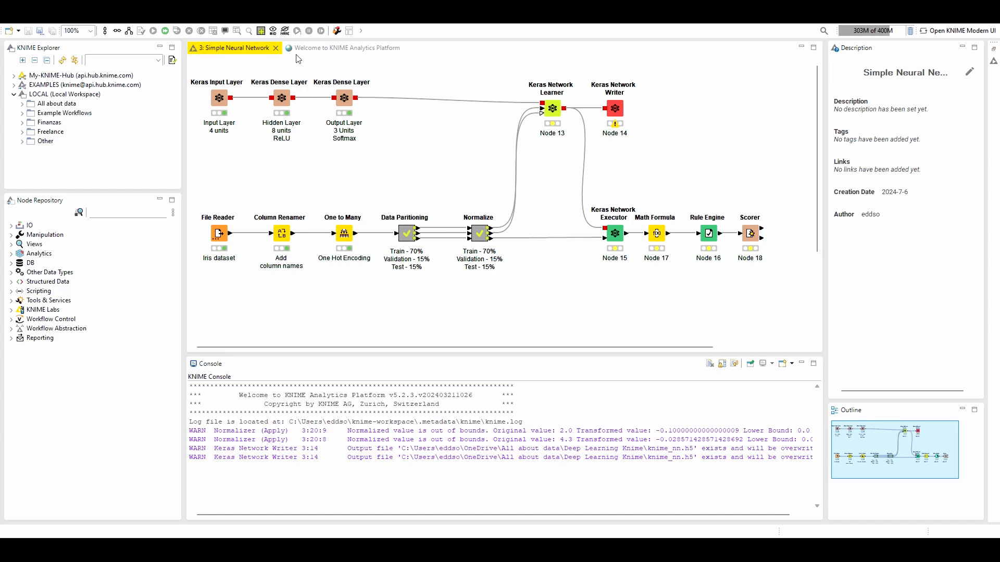
click(364, 51)
click(406, 48)
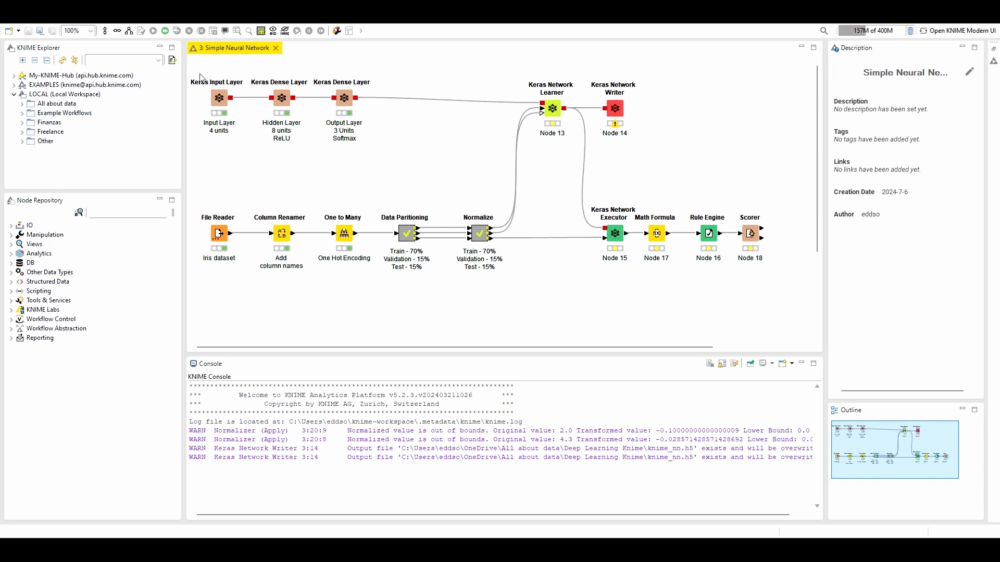
Create a new workflow named "Simple Neural Network Example" in the local "All about data" workflow group
click(22, 104)
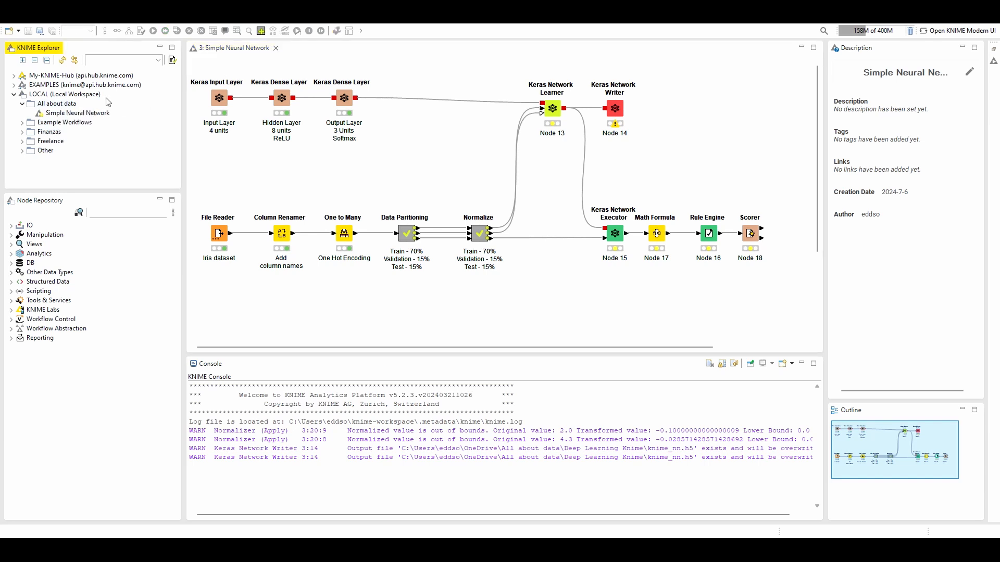
right_click(66, 106)
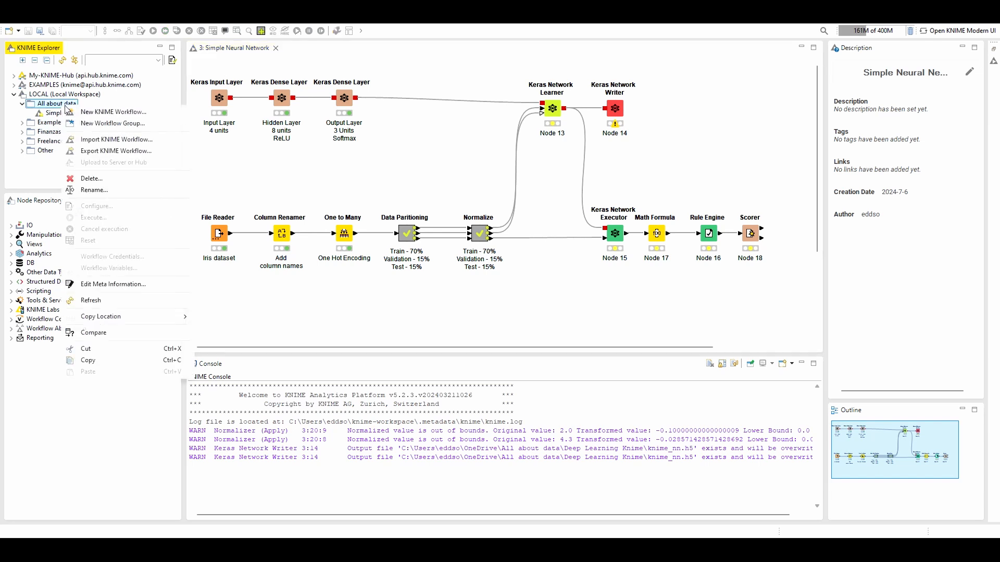
click(114, 125)
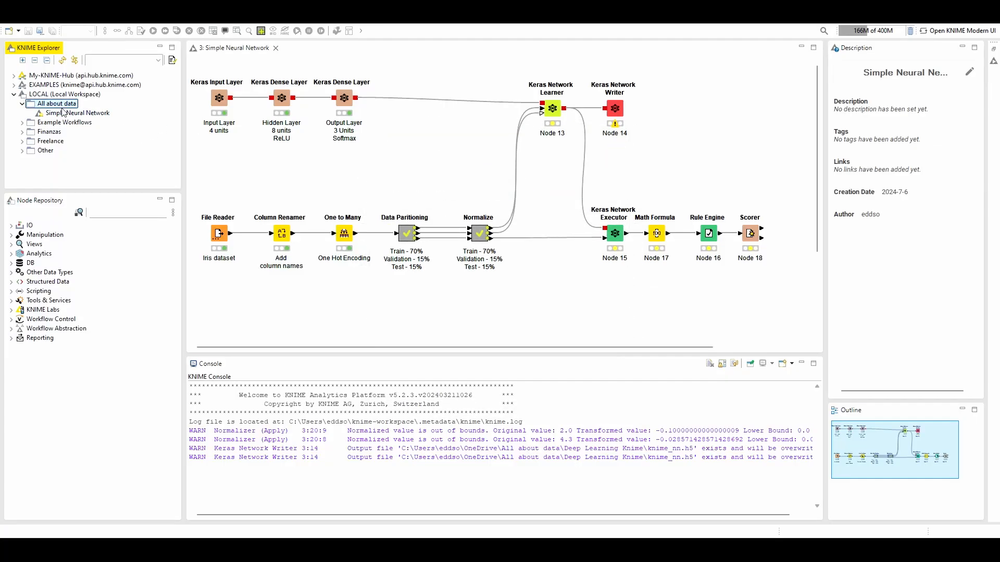
right_click(63, 105)
click(101, 111)
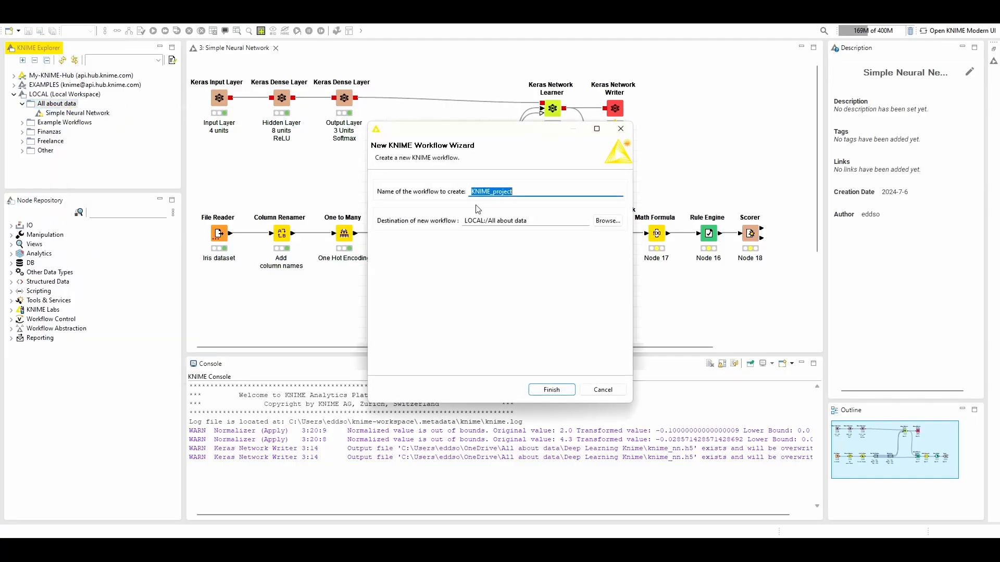
text(Si)
text(k Example)
click(552, 389)
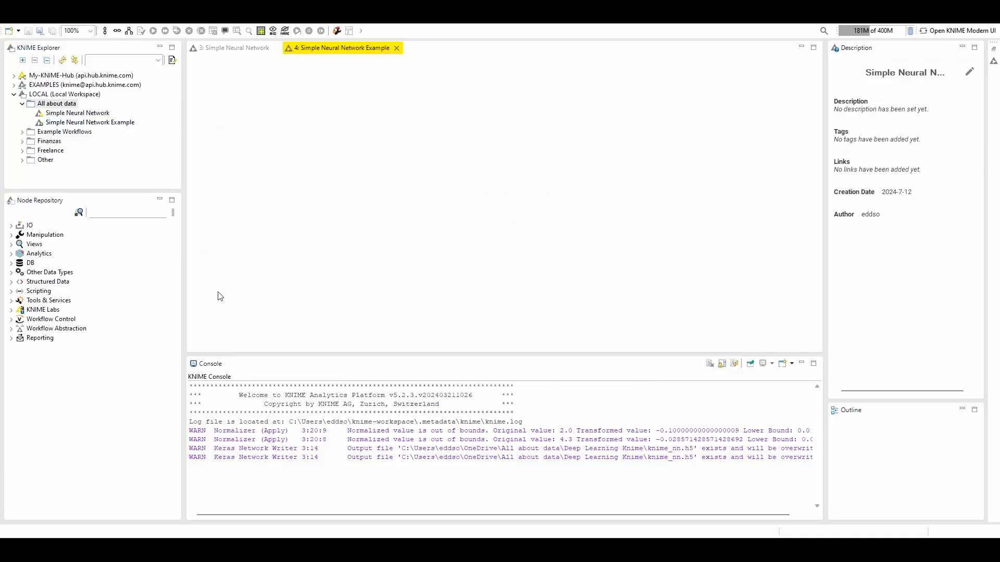
Find the File Reader node in the repository and add it to the empty workflow
click(113, 214)
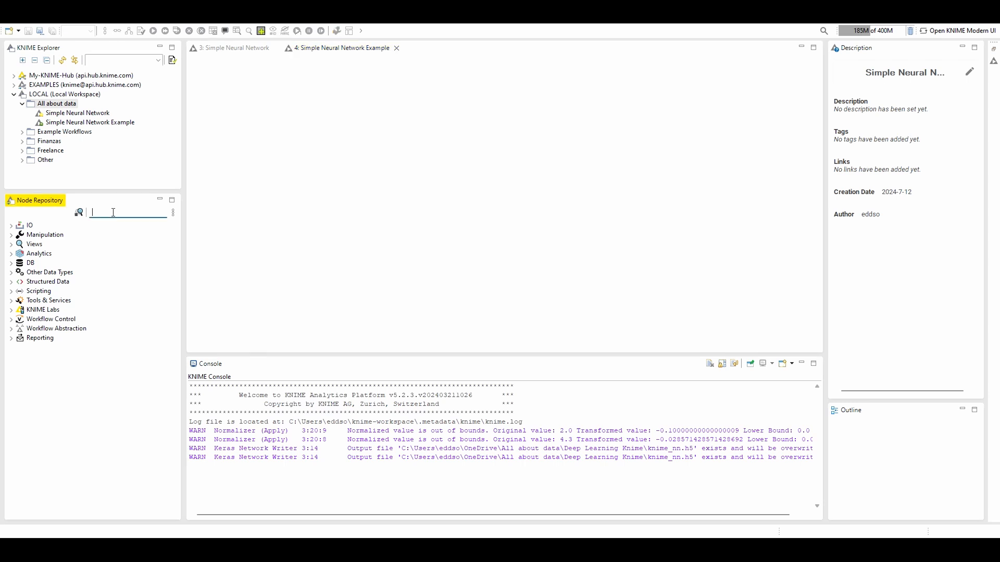
text(file reader)
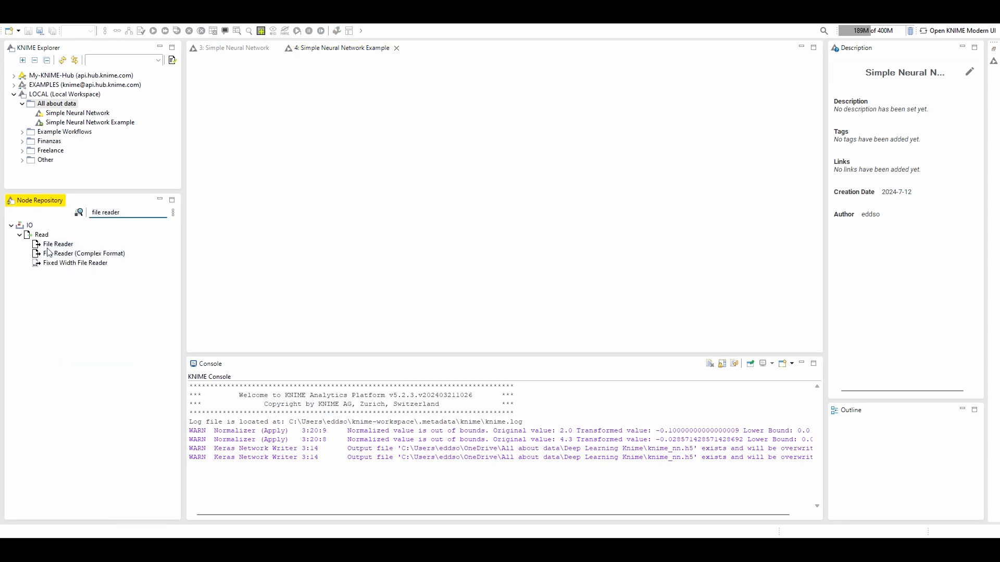
drag(51, 244, 272, 202)
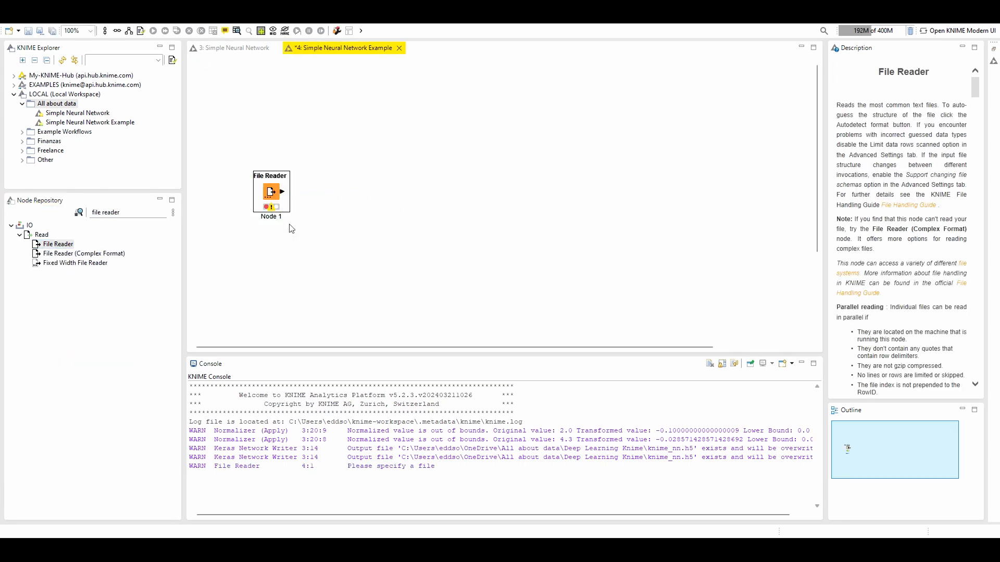
Configure the File Reader node to read iris.data from All about data\Datasets\iris with the column header option disabled
double_click(270, 192)
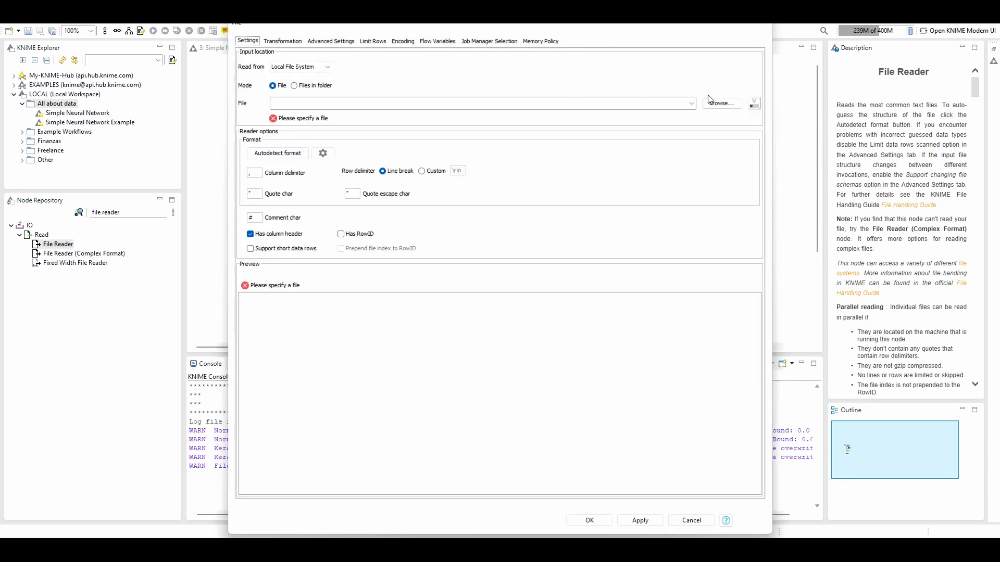
click(725, 107)
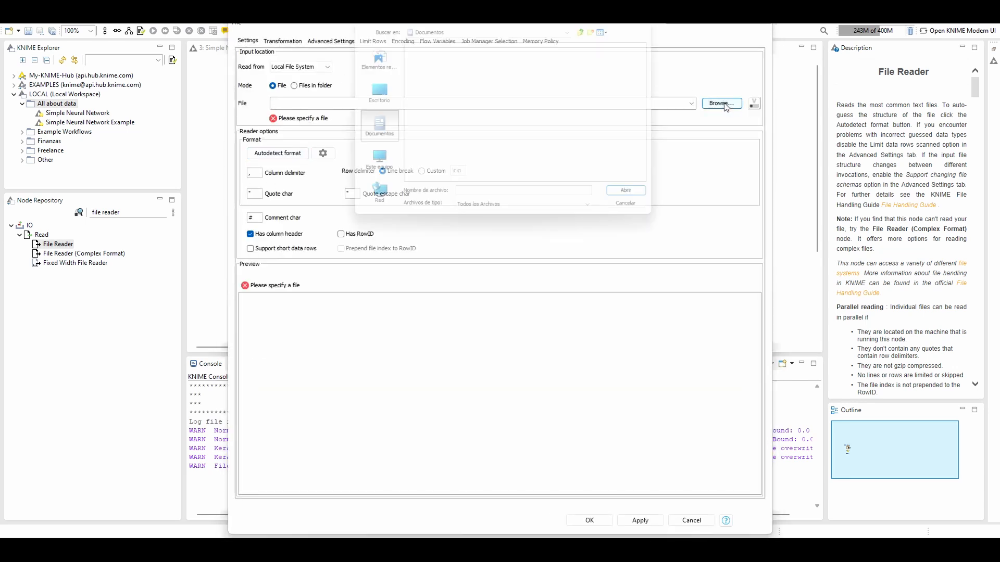
click(371, 101)
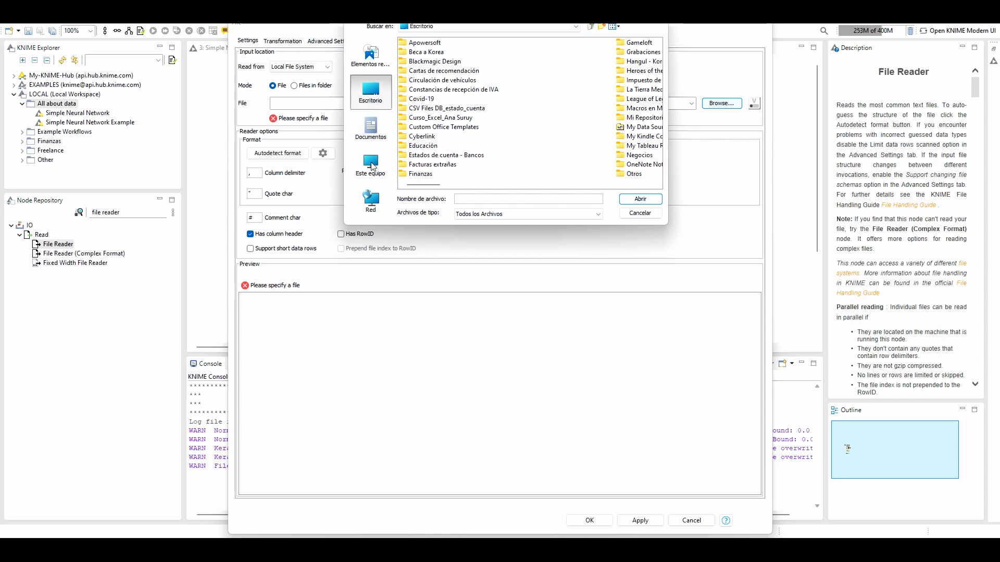
click(371, 165)
click(371, 93)
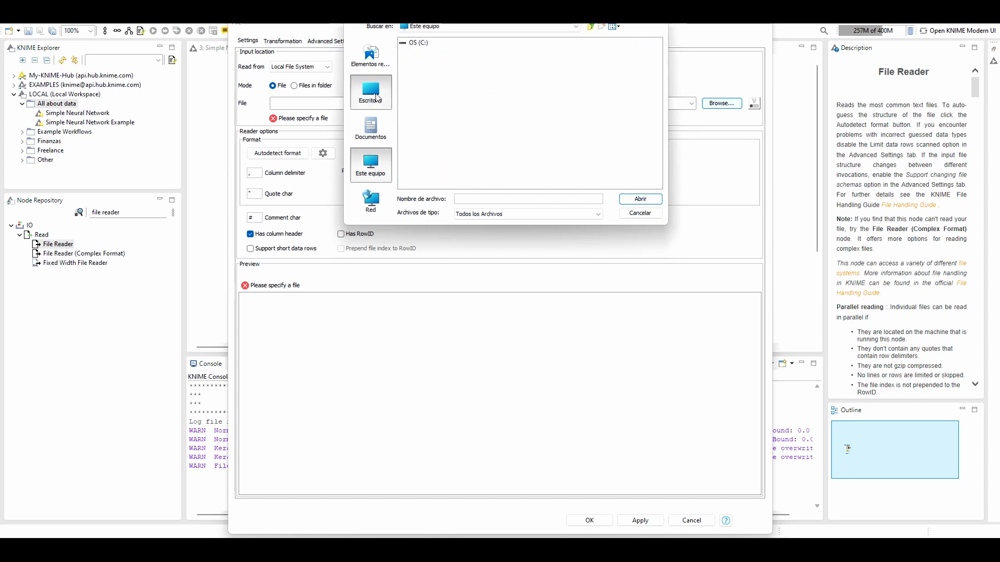
double_click(432, 62)
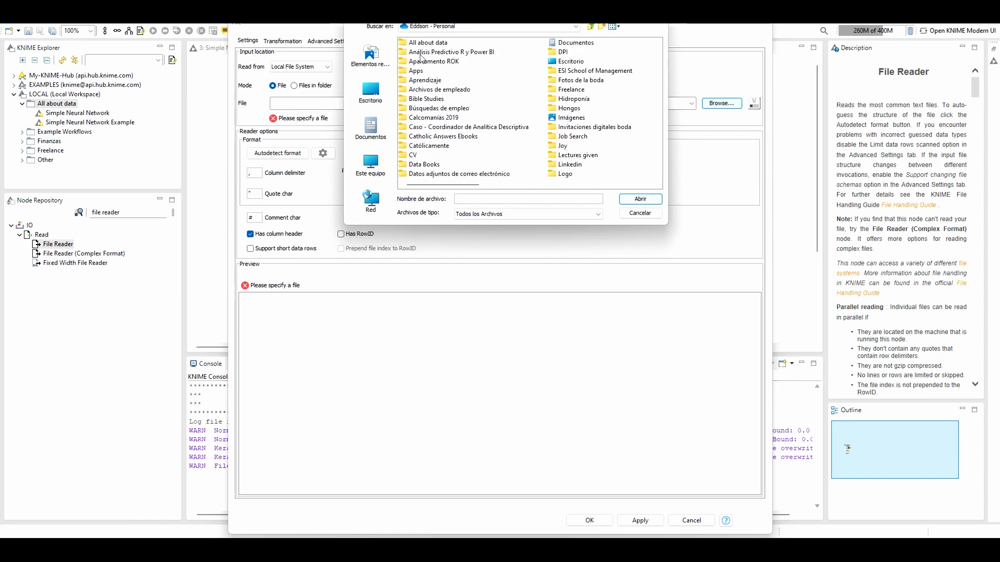
double_click(424, 43)
double_click(424, 44)
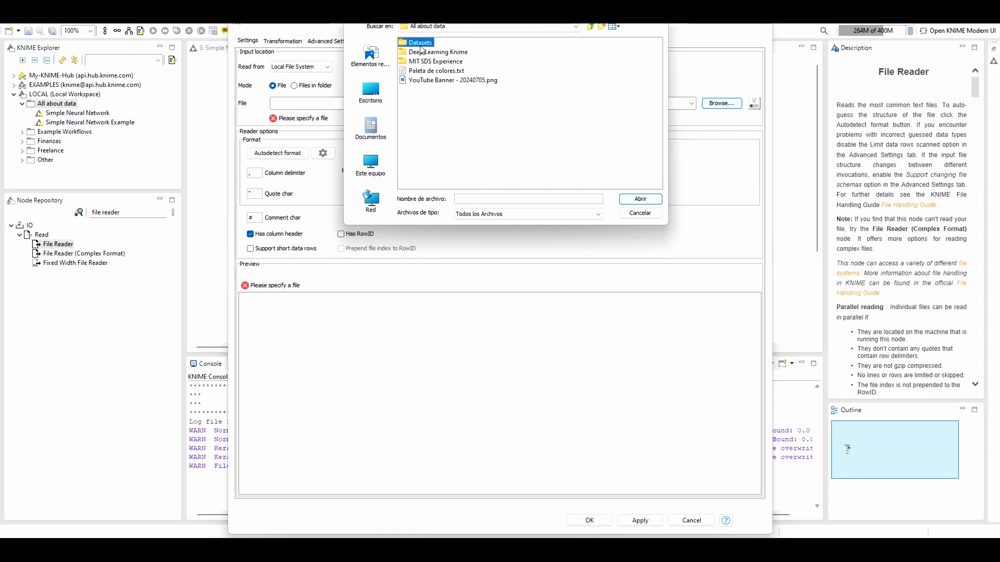
click(414, 44)
double_click(415, 44)
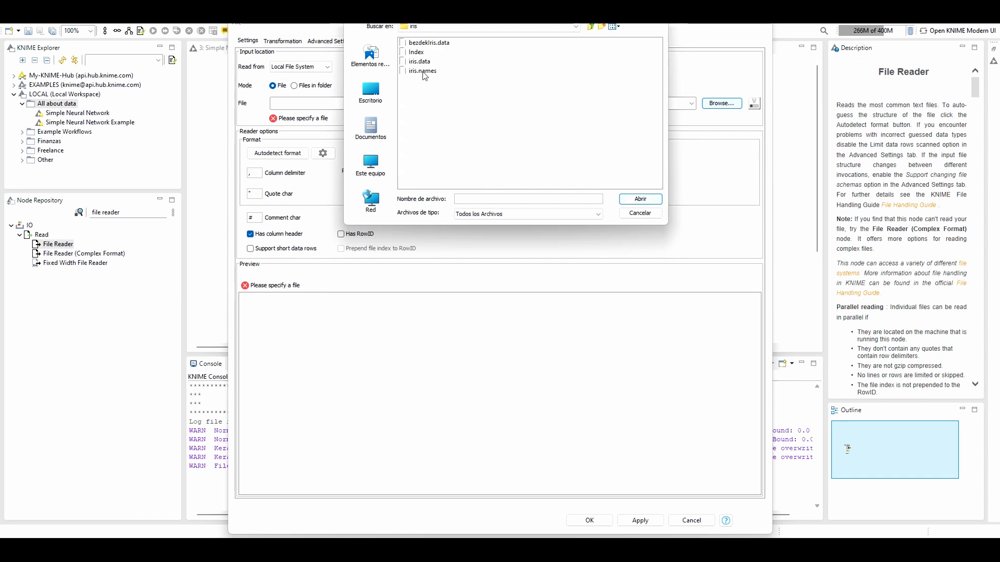
click(422, 61)
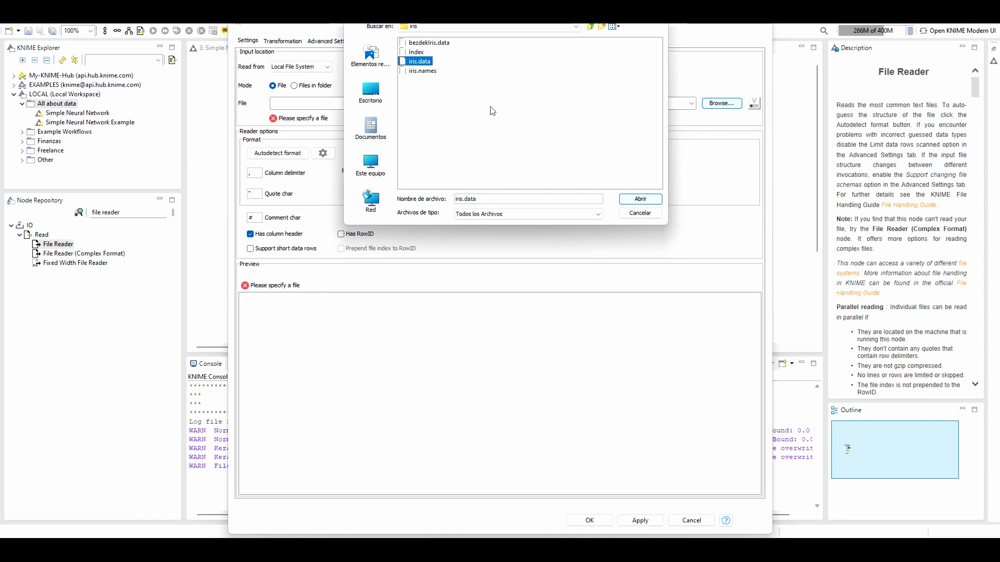
click(629, 198)
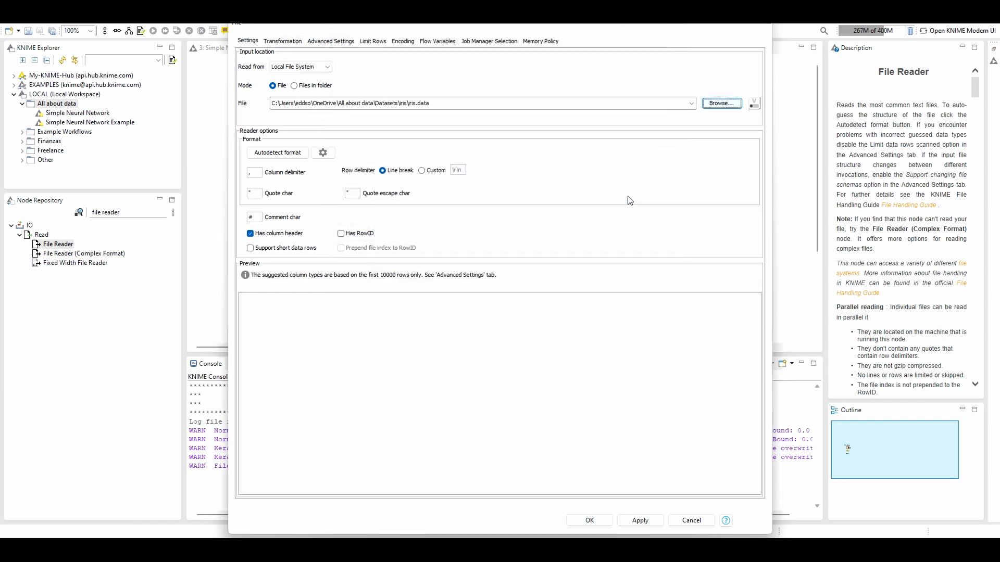
click(267, 234)
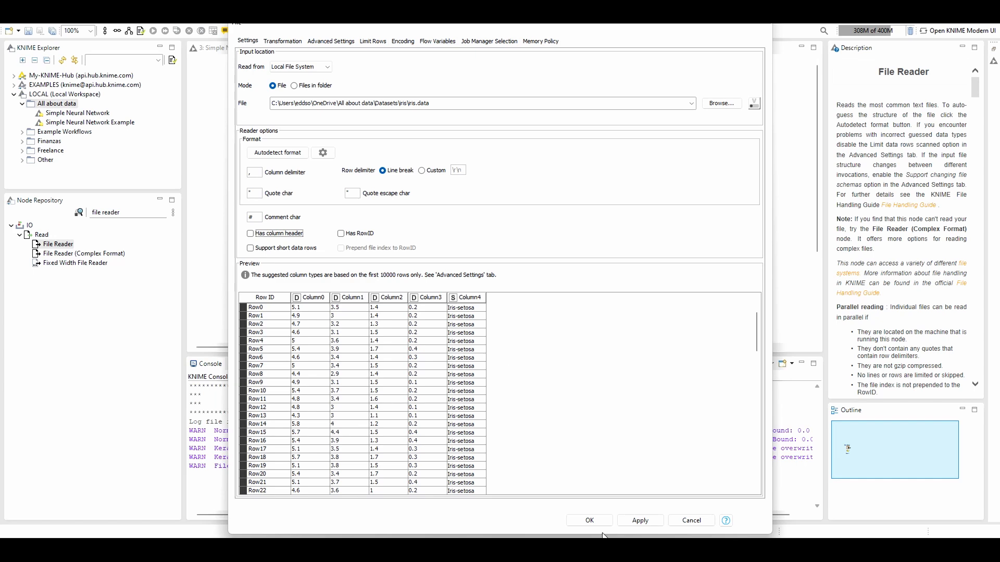
click(584, 520)
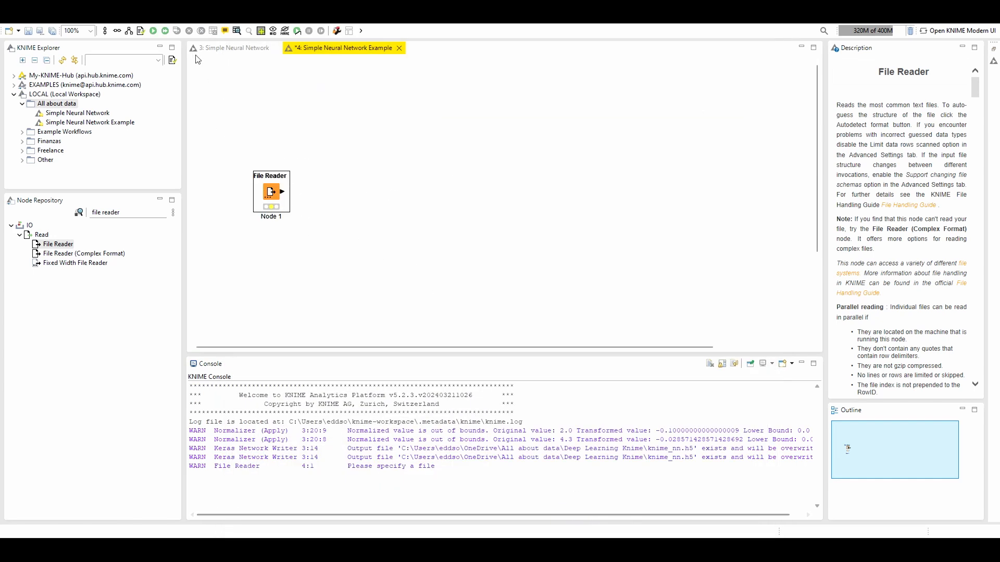
Execute the File Reader node and open its output table
click(153, 31)
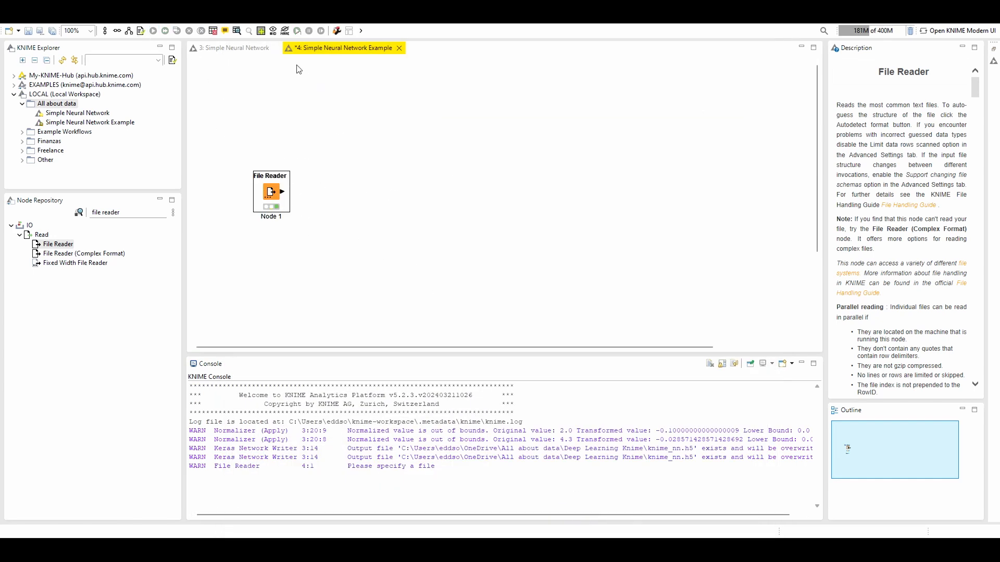
click(236, 31)
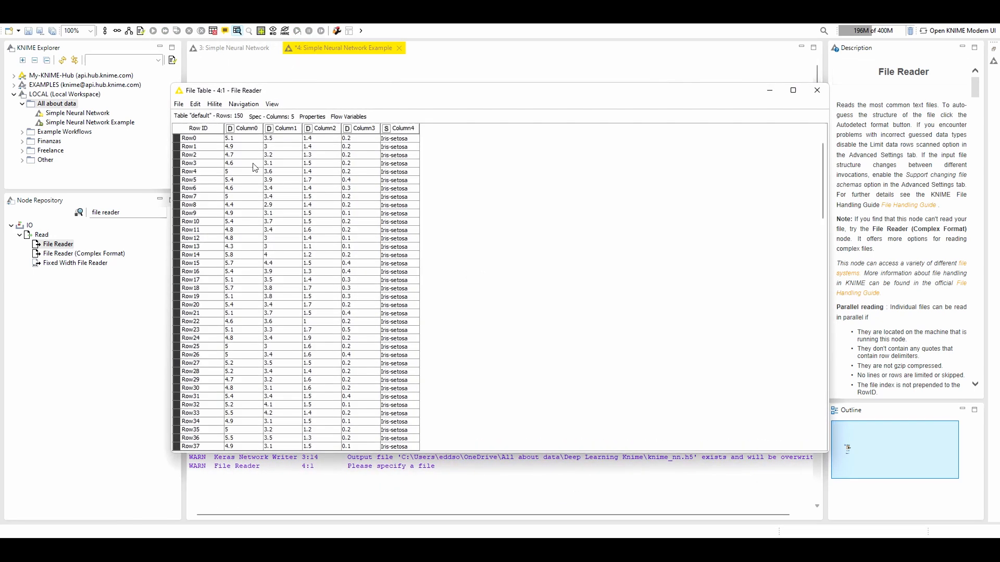
Examine the Column Renamer node in the Simple Neural Network workflow and the column names in the File Reader's output table
click(817, 89)
click(230, 49)
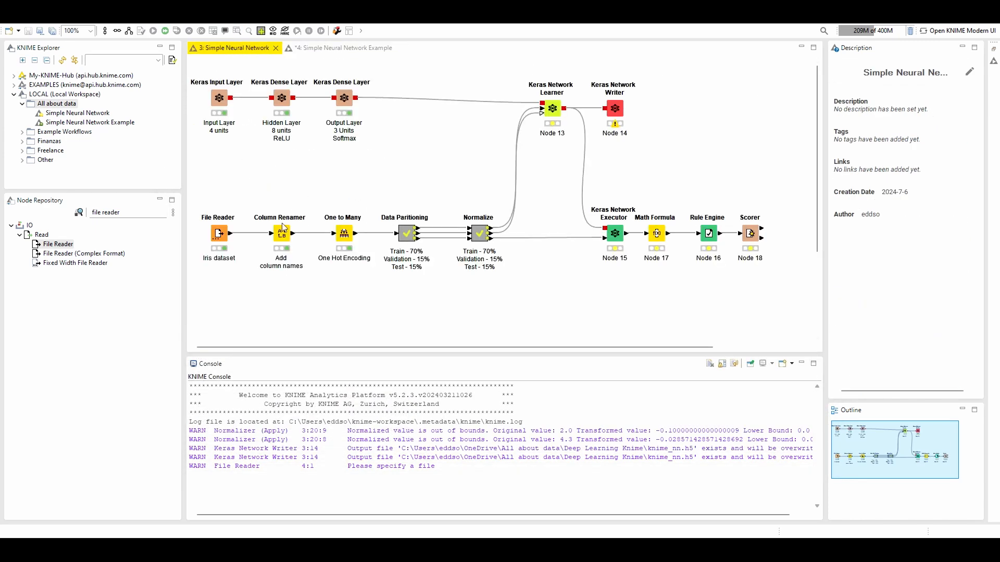
click(286, 240)
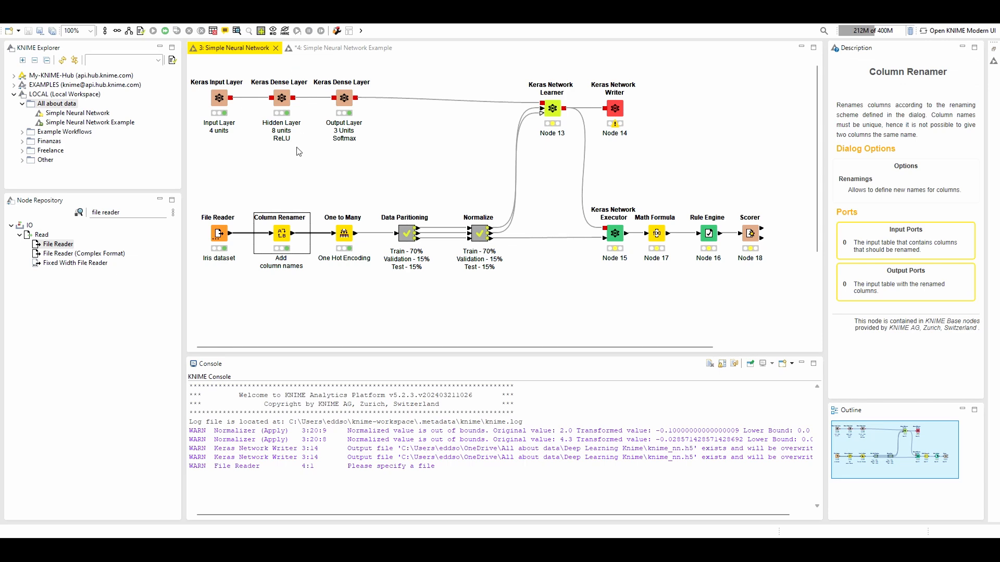
click(326, 49)
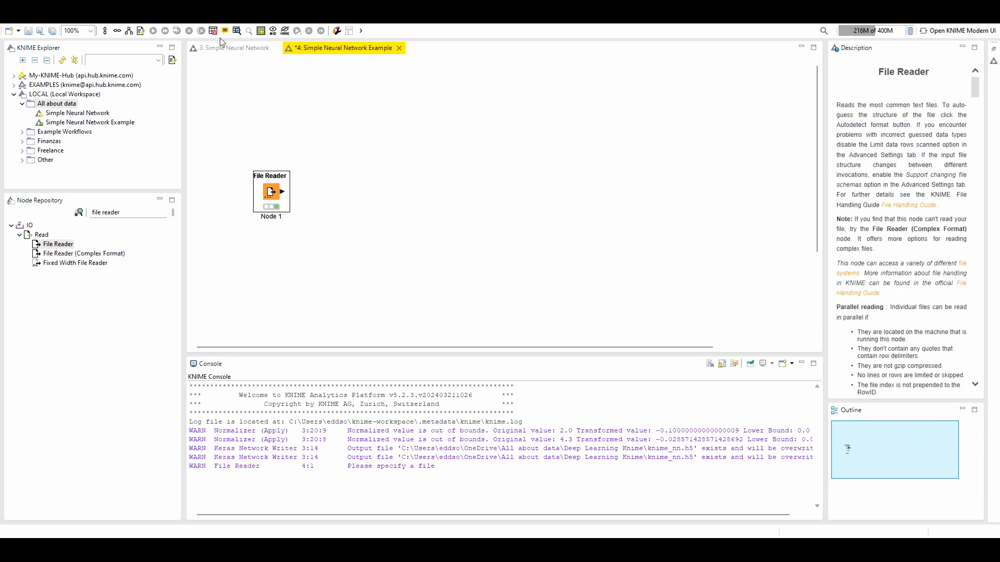
click(238, 31)
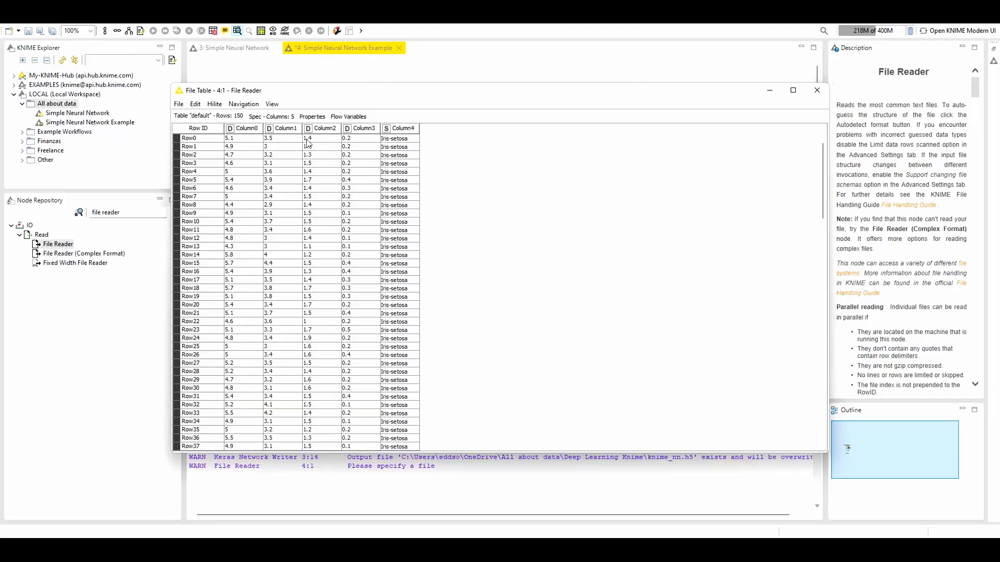
click(817, 90)
click(254, 49)
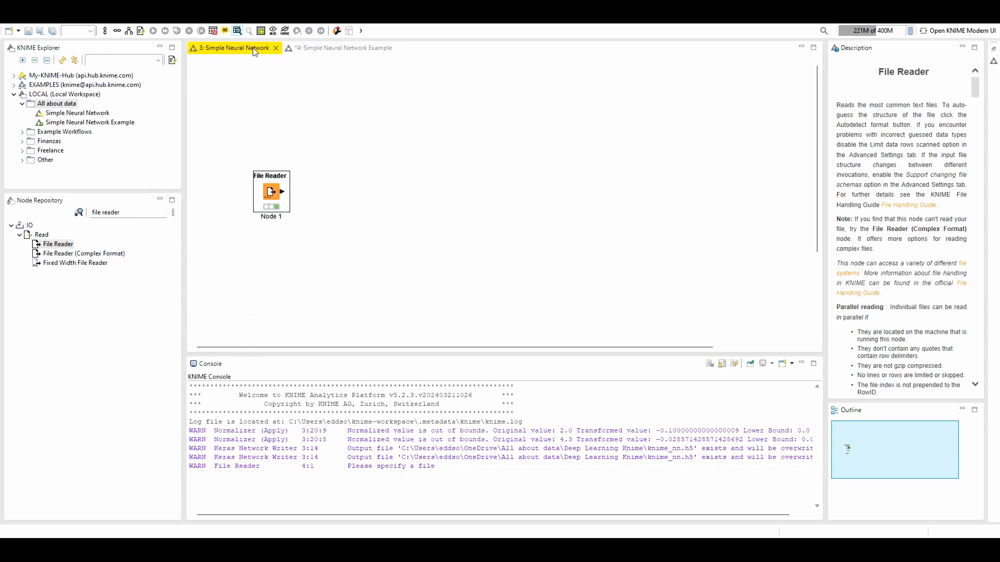
click(318, 50)
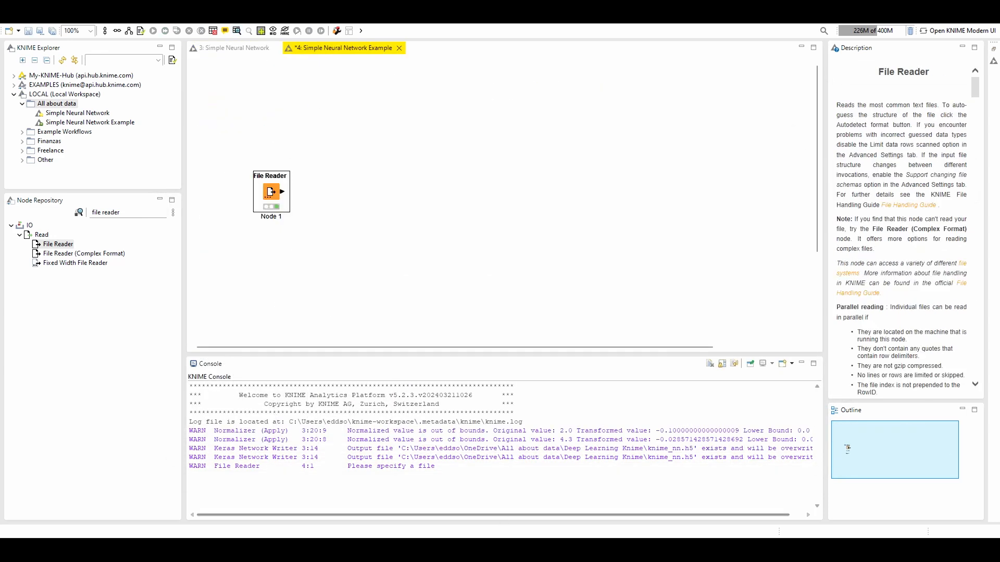
Find the Column Renamer node in the repository, add it beside the File Reader and connect the two nodes
click(149, 212)
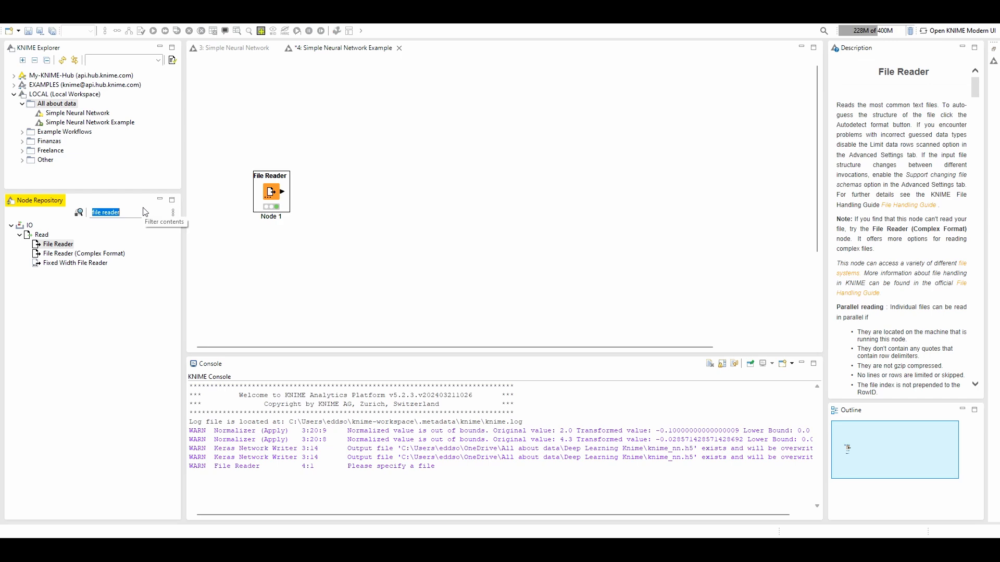
text(column r)
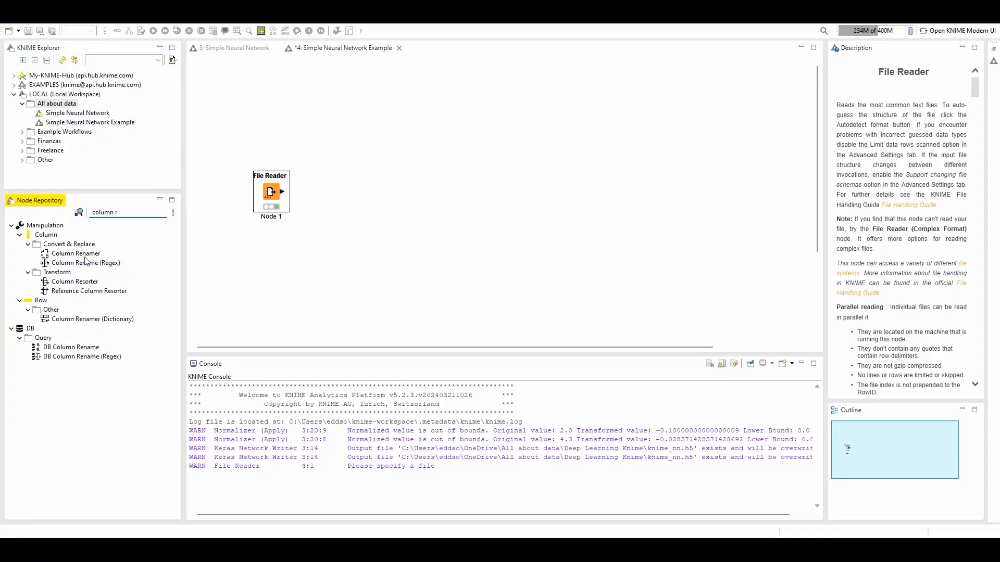
drag(76, 253, 333, 197)
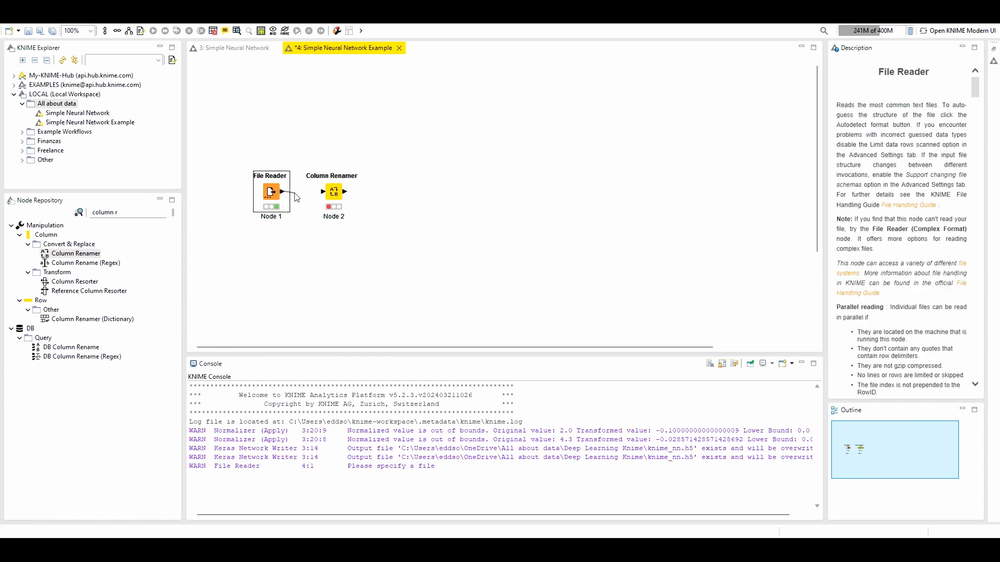
In the Column Renamer's configuration, rename Column0 to sepal_length, taking the name from the Variables Table on the UCI Iris page in the browser
double_click(333, 194)
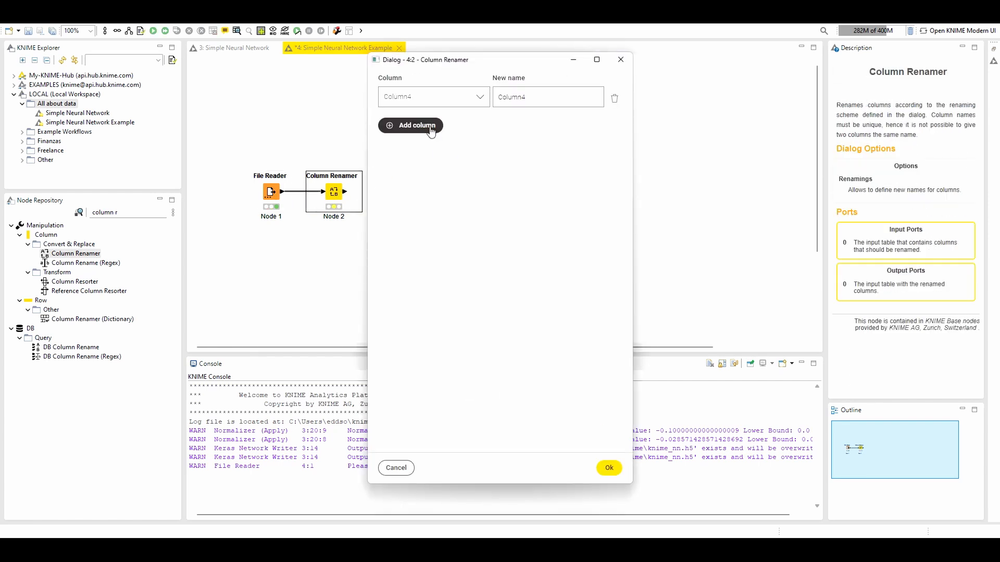
click(442, 104)
click(432, 114)
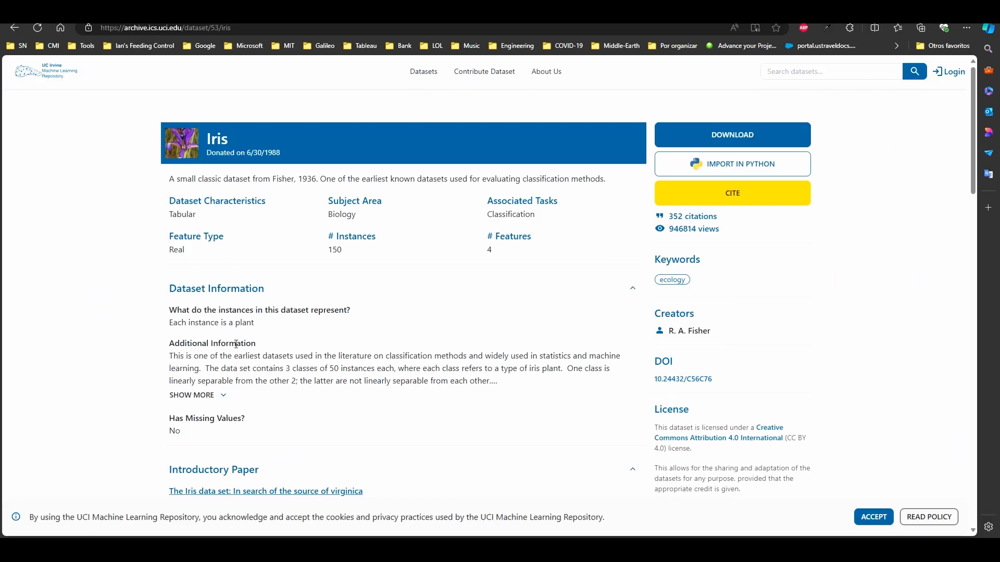
scroll(315, 350, down, 7)
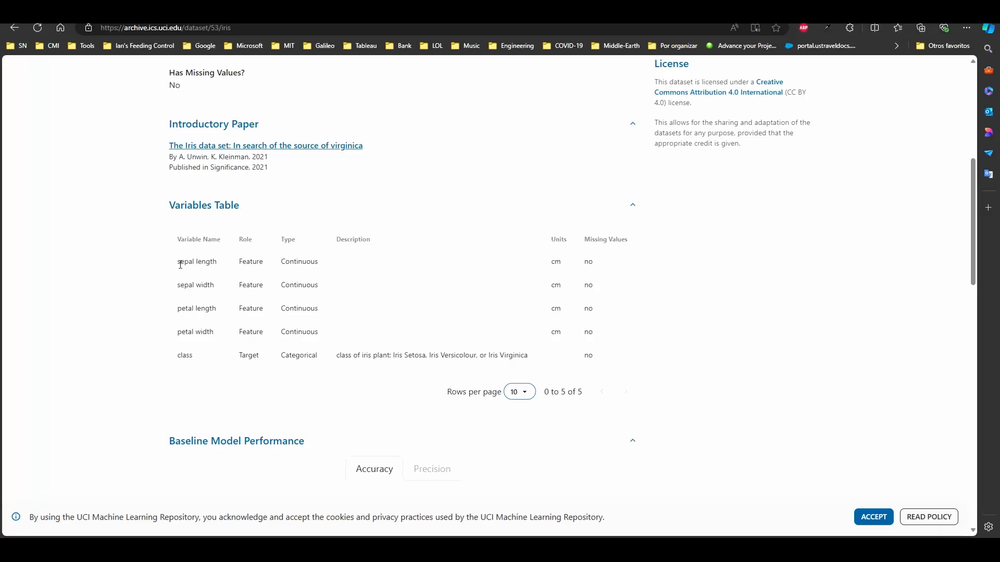
drag(180, 264, 215, 260)
key(ctrl+c)
key(alt+Tab)
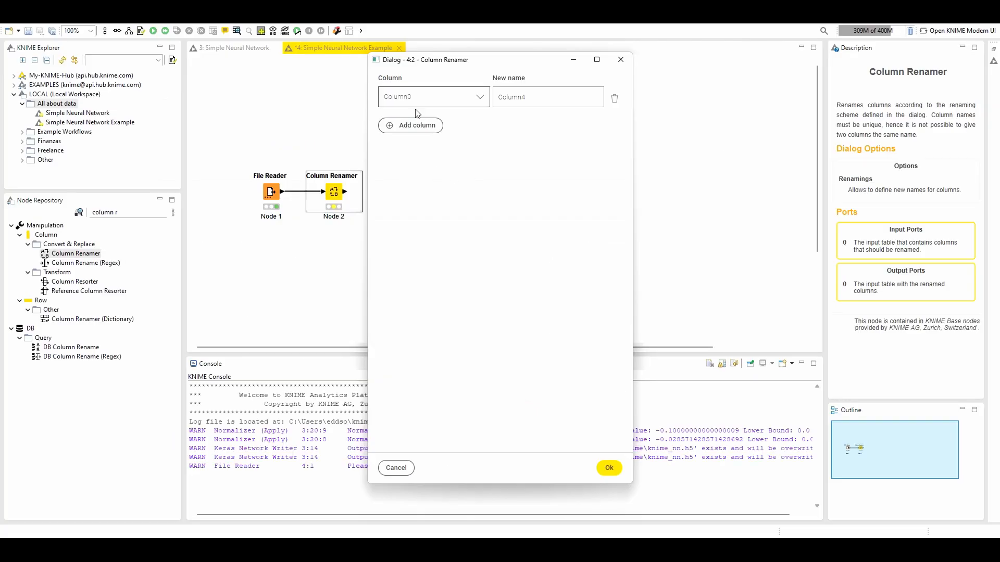
click(537, 98)
key(ctrl+v)
key(ctrl+a)
key(ctrl+v)
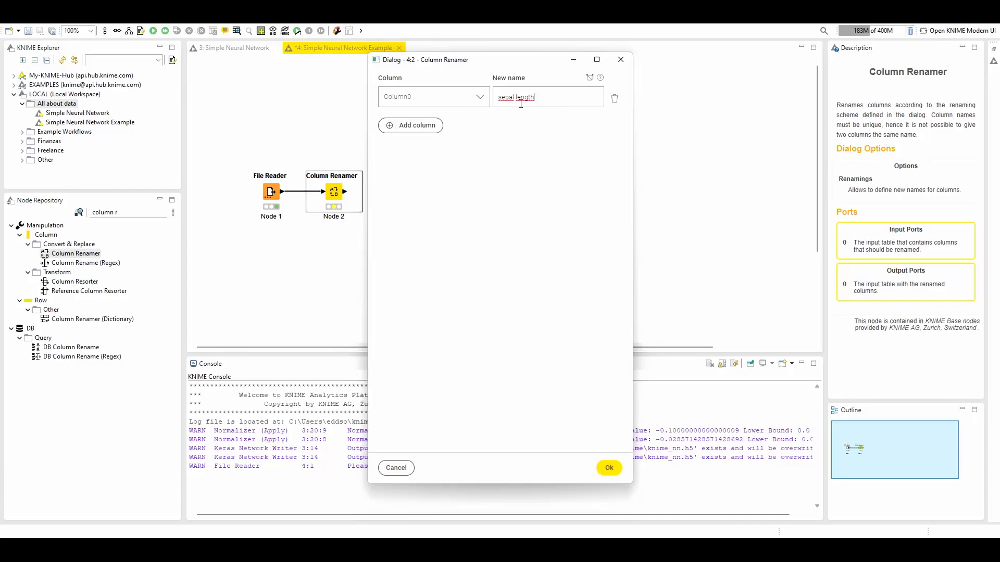
key(ctrl+Left)
key(BackSpace)
text(_)
Add a renaming of Column1 to sepal_width, copying the variable name from the UCI Iris page in the browser
click(406, 127)
click(483, 140)
click(423, 157)
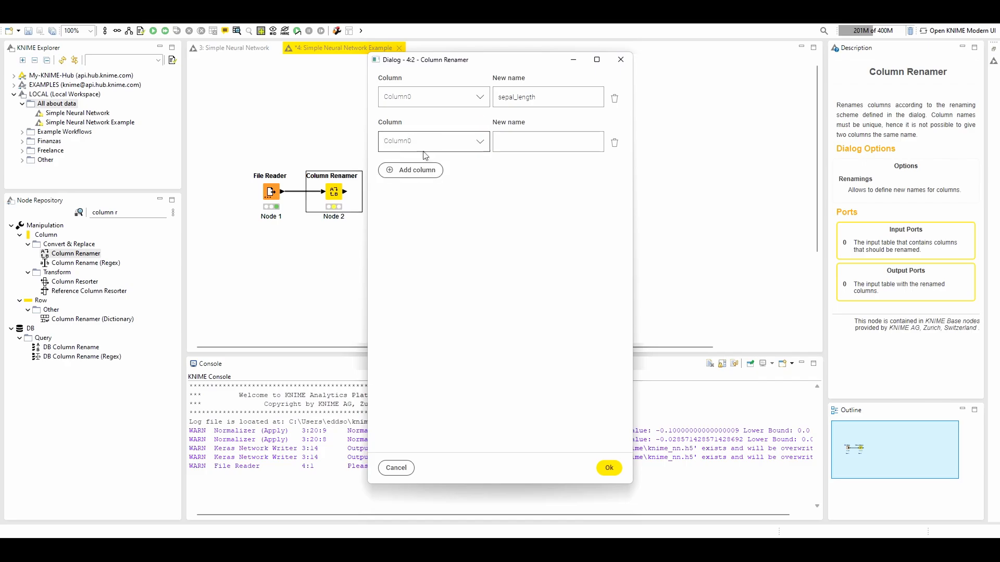
click(451, 146)
click(432, 170)
key(alt+Tab)
double_click(179, 287)
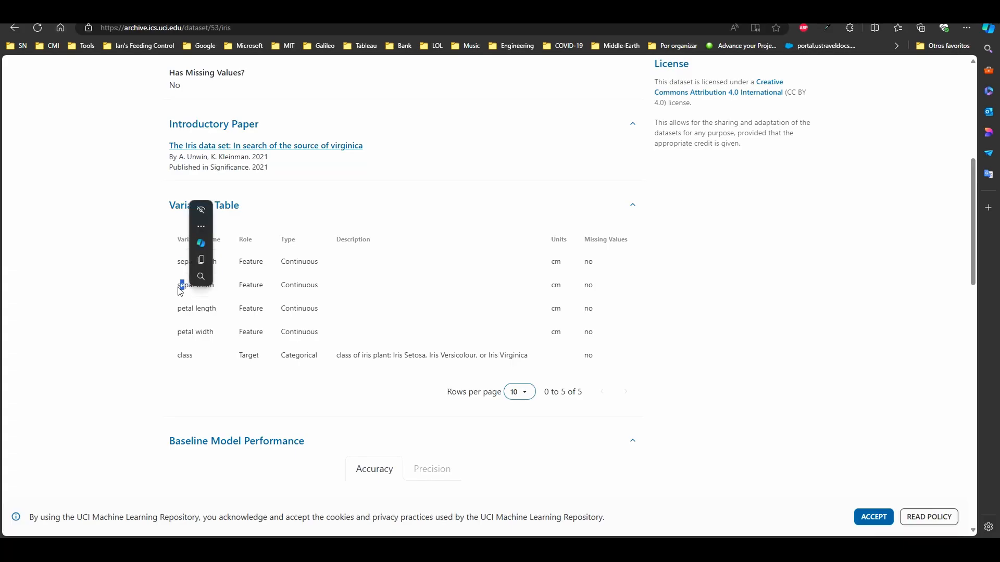
click(177, 286)
drag(178, 285, 219, 287)
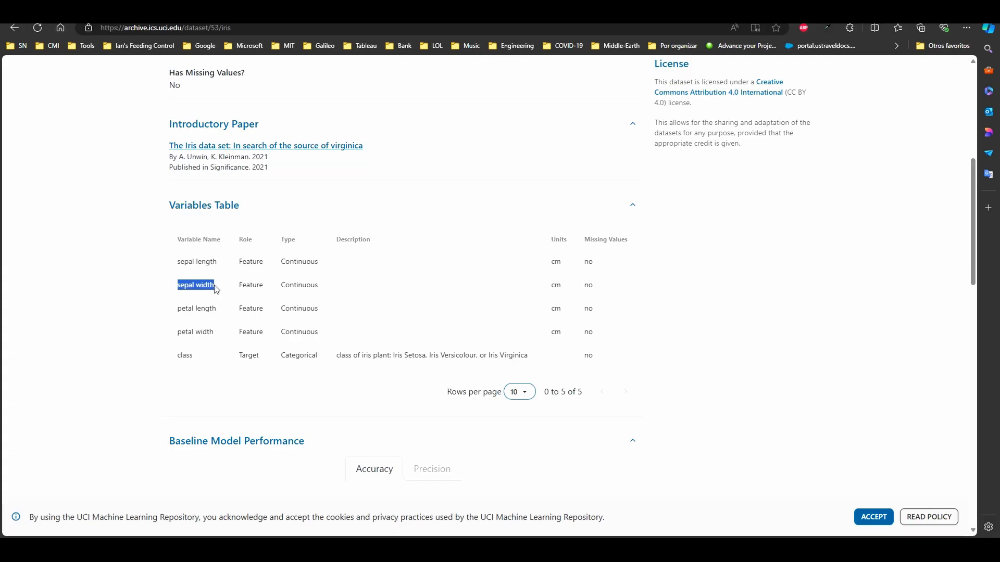
key(alt+Tab)
click(536, 142)
key(ctrl+v)
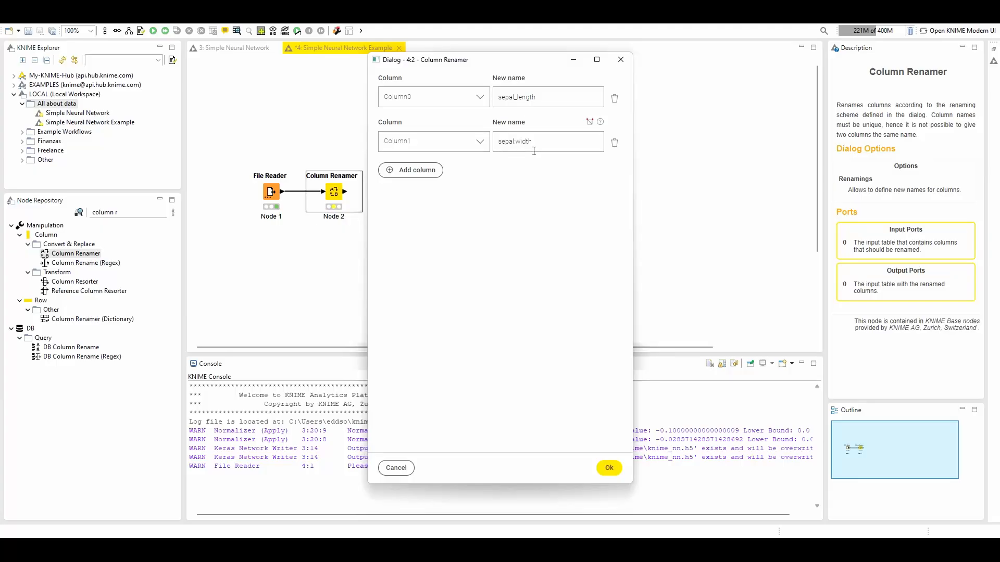
key(BackSpace)
Add a renaming of Column2 to petal_length, copying the variable name from the UCI Iris page in the browser
click(410, 170)
click(414, 186)
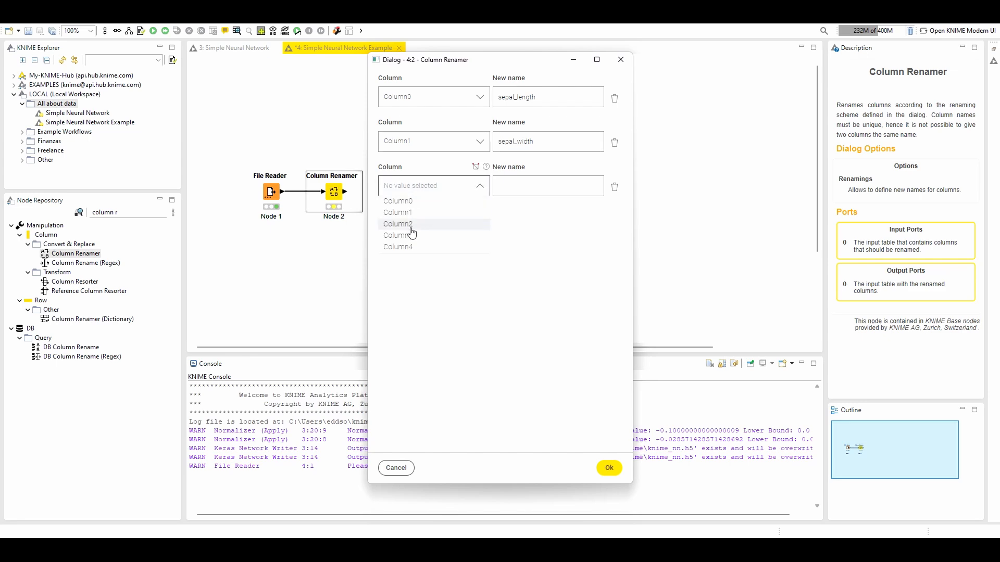
click(421, 226)
key(alt+Tab)
click(188, 310)
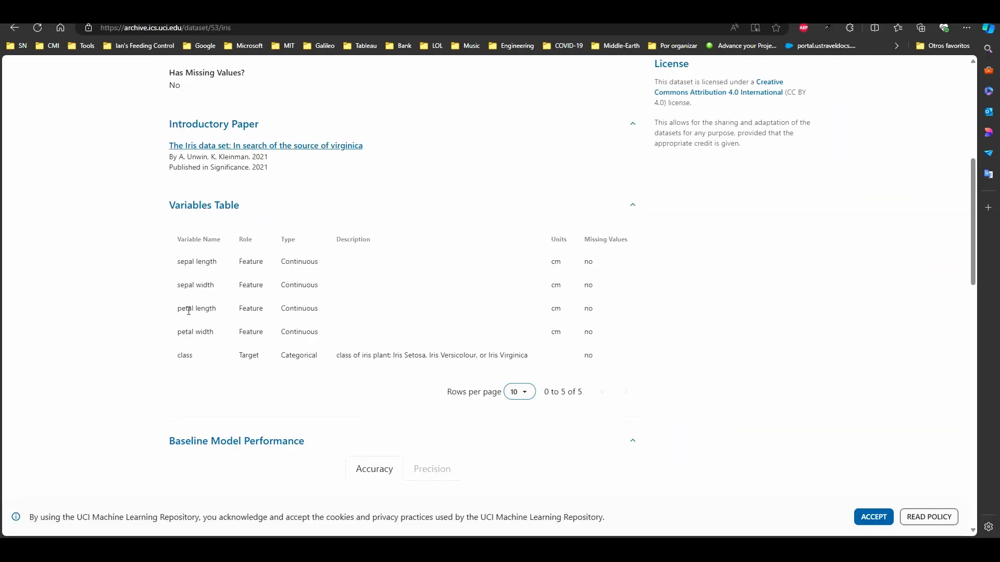
drag(177, 311, 219, 310)
key(alt+Tab)
click(531, 190)
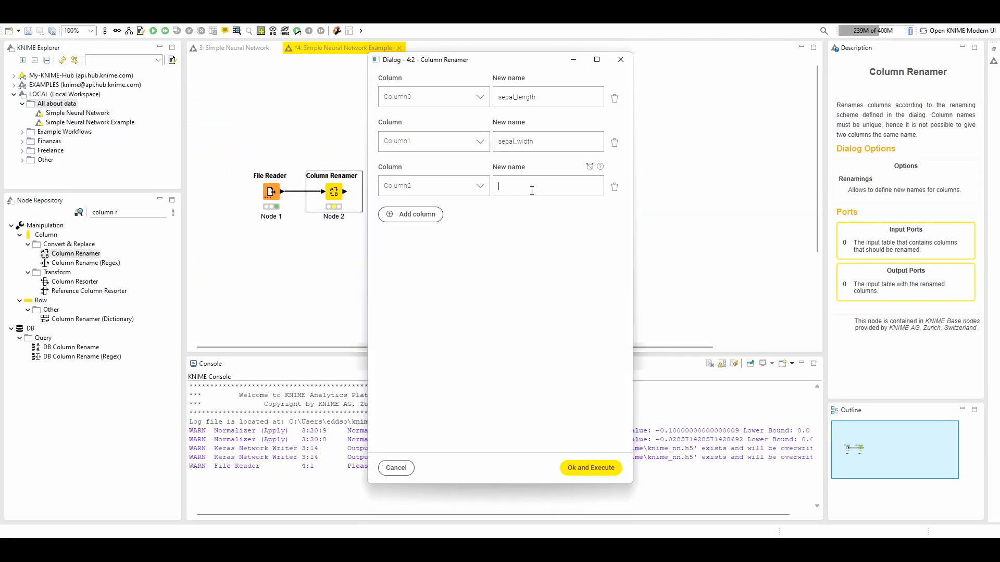
key(ctrl+v)
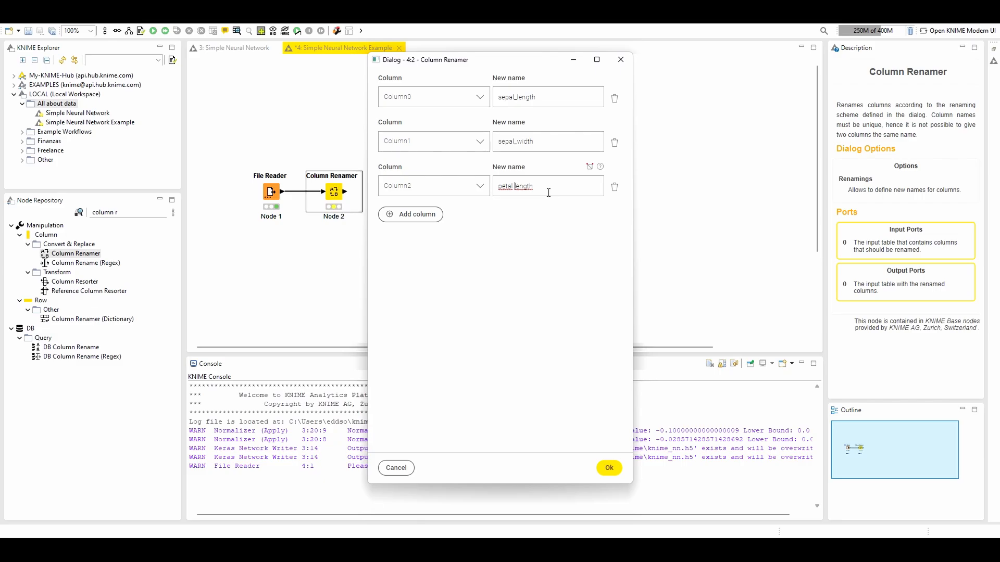
key(BackSpace)
text(_)
Add a renaming of Column3 to petal_width, copying the variable name from the UCI Iris page in the browser
key(alt+Tab)
drag(178, 332, 229, 334)
key(alt+Tab)
click(416, 216)
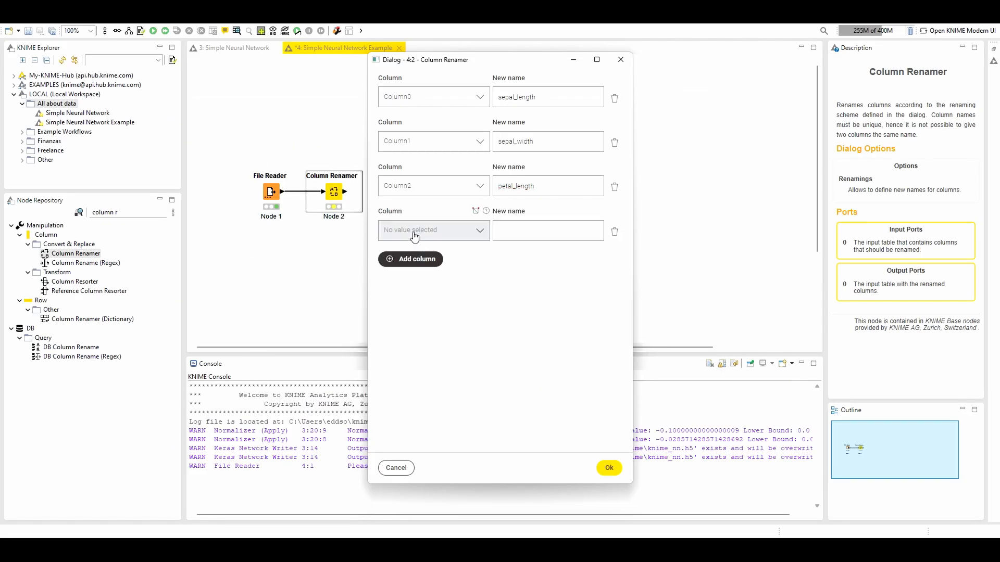
click(414, 237)
click(420, 281)
click(527, 231)
key(ctrl+v)
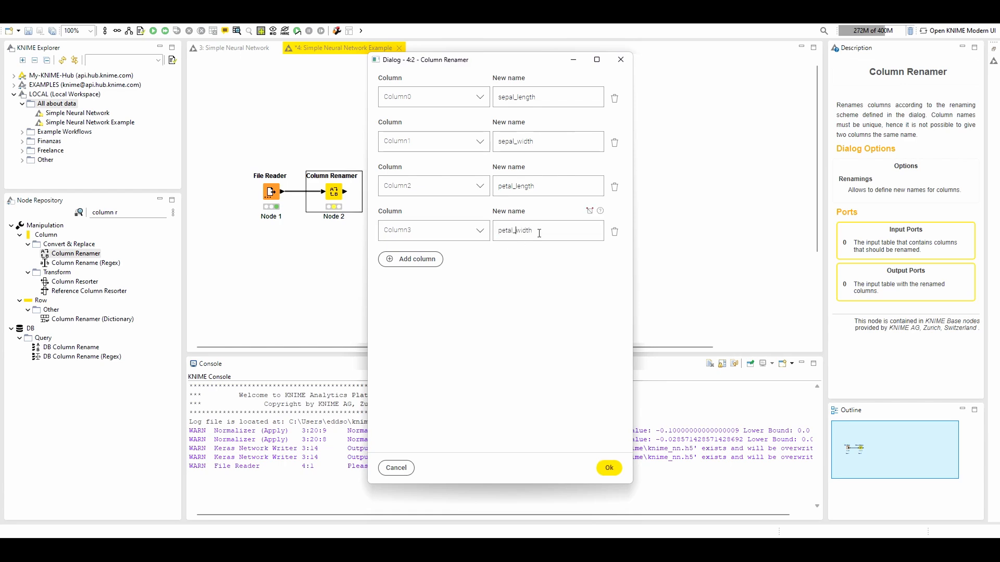
Add a renaming of Column4 to class, copied from the UCI Iris page in the browser, and apply and execute the Column Renamer
click(413, 259)
key(alt+Tab)
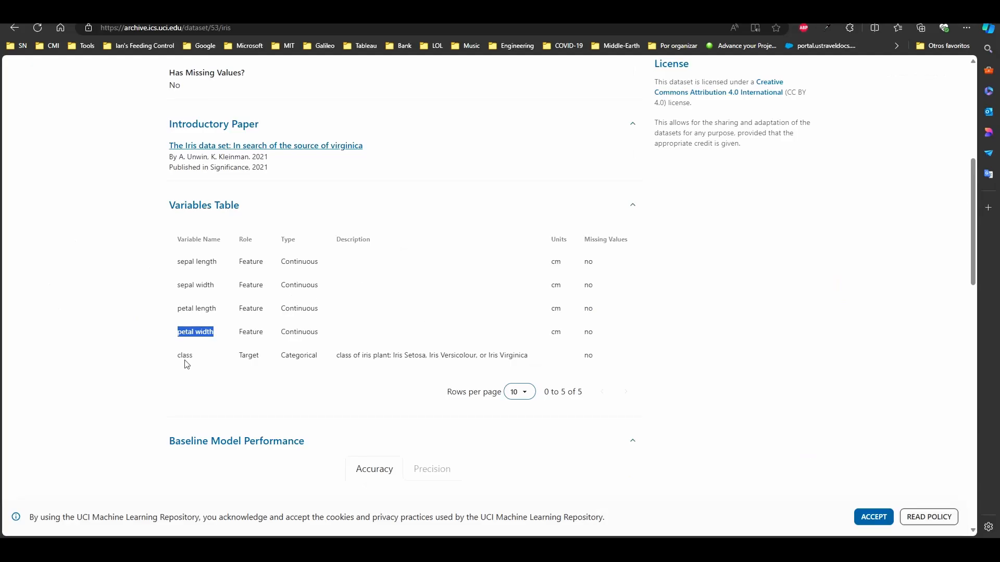
drag(179, 356, 201, 359)
key(alt+Tab)
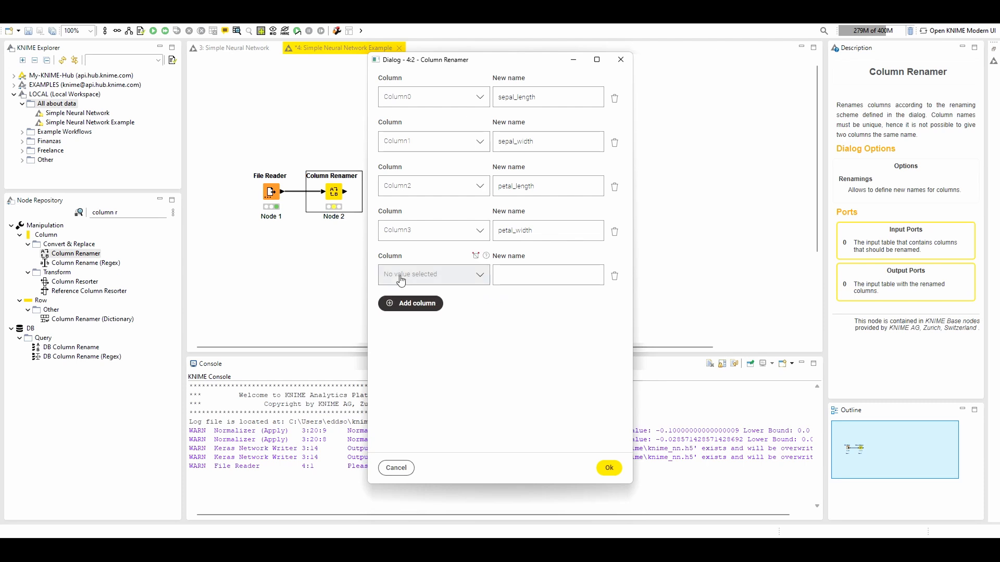
click(401, 281)
click(413, 340)
click(511, 277)
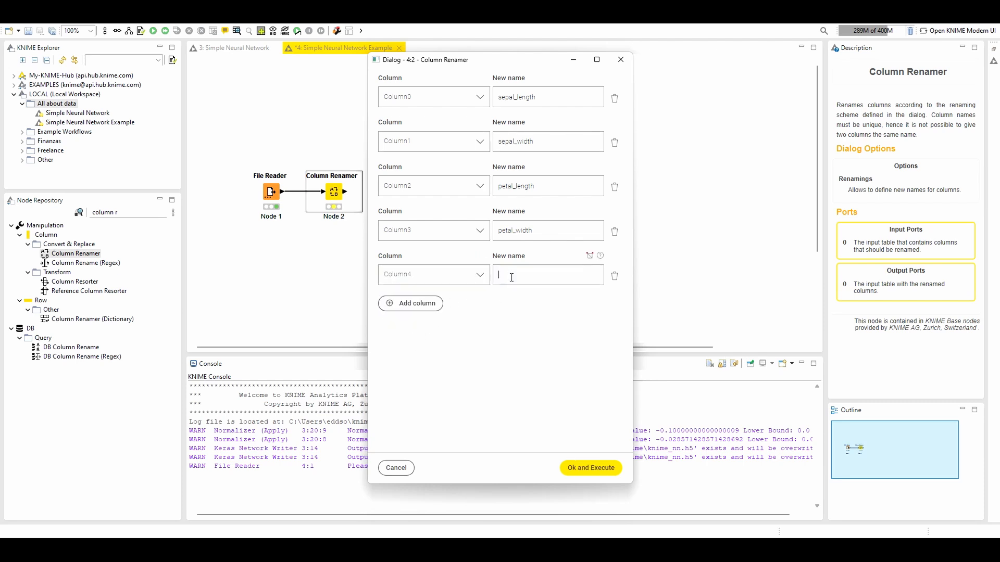
key(ctrl+v)
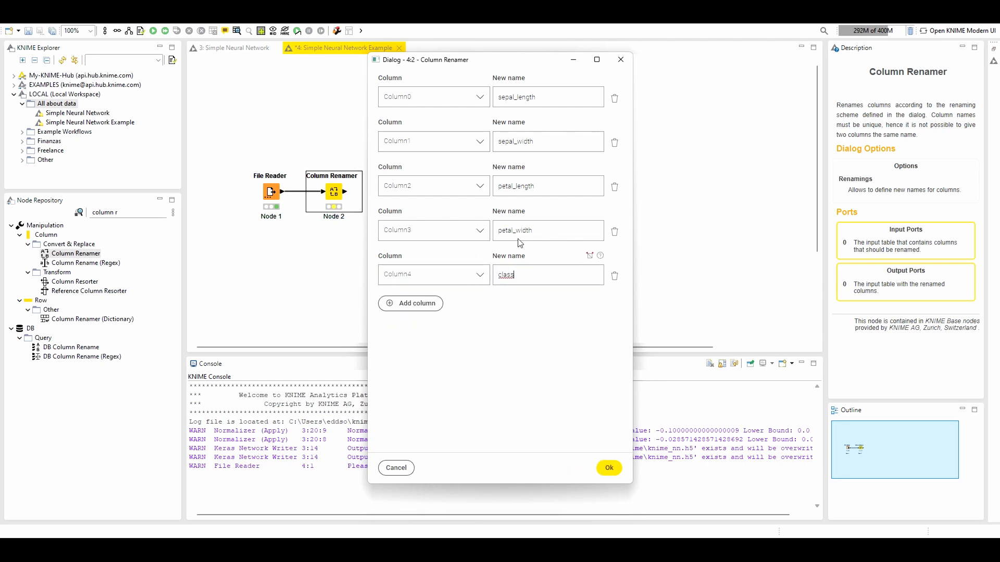
click(607, 468)
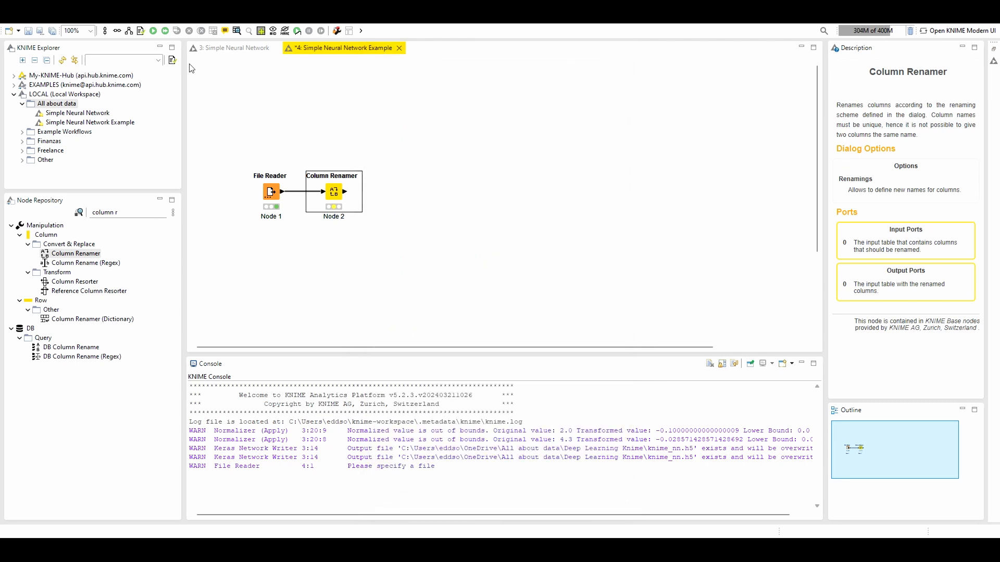
Check the Column Renamer's output table and the node that follows it in the Simple Neural Network workflow
click(238, 32)
click(817, 90)
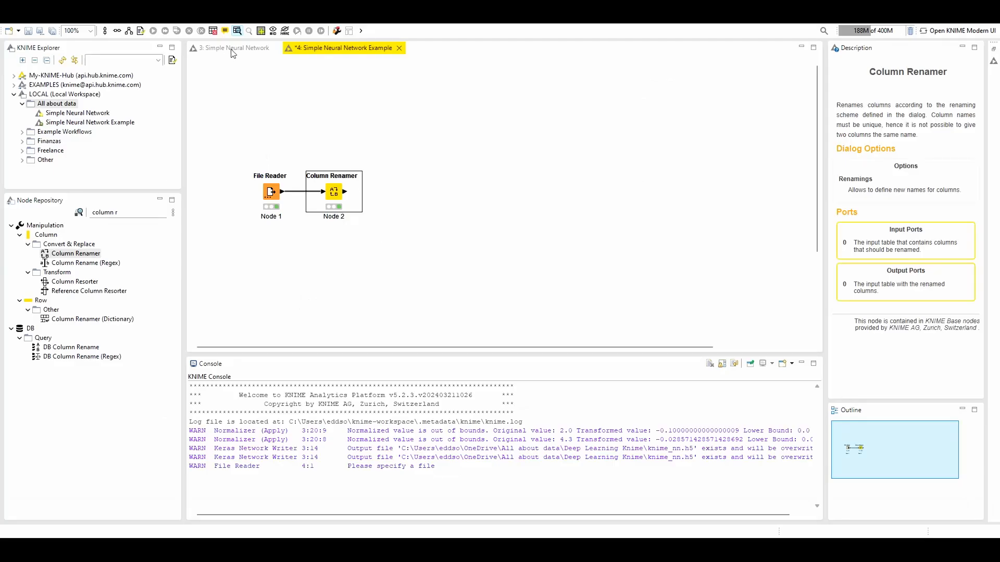
click(231, 49)
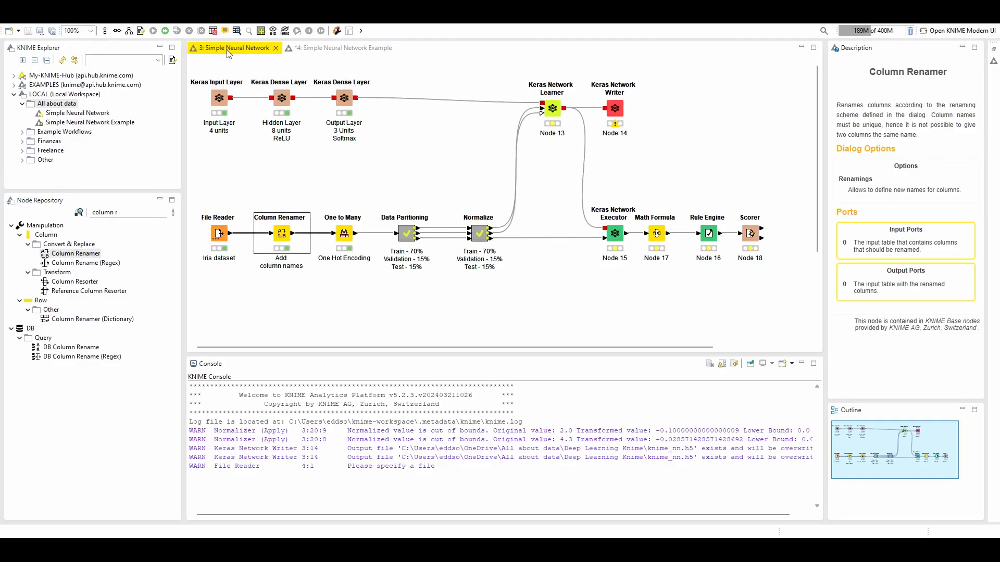
click(312, 51)
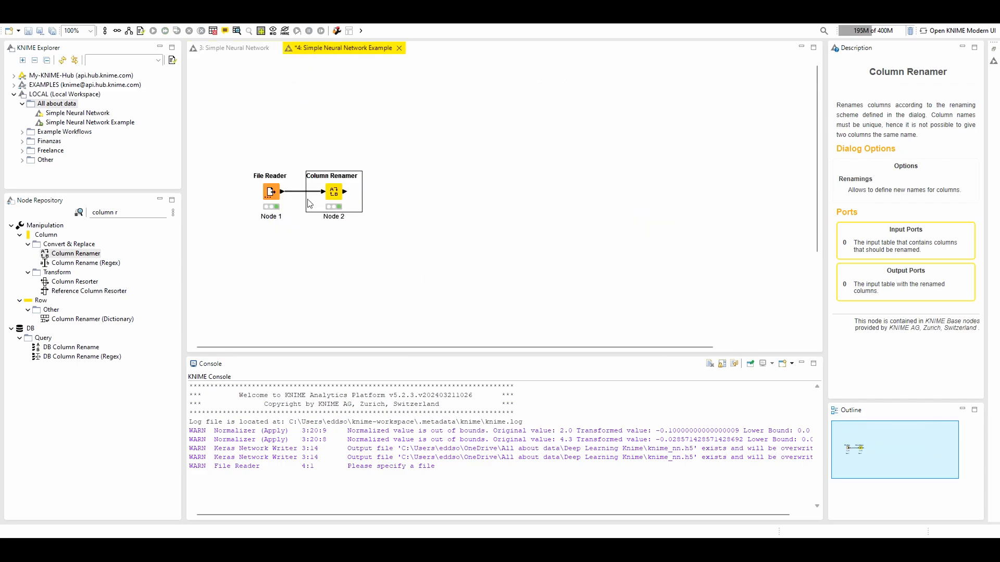
Find the One to Many node in the node repository and add it to the workflow, connected after the Column Renamer
click(108, 215)
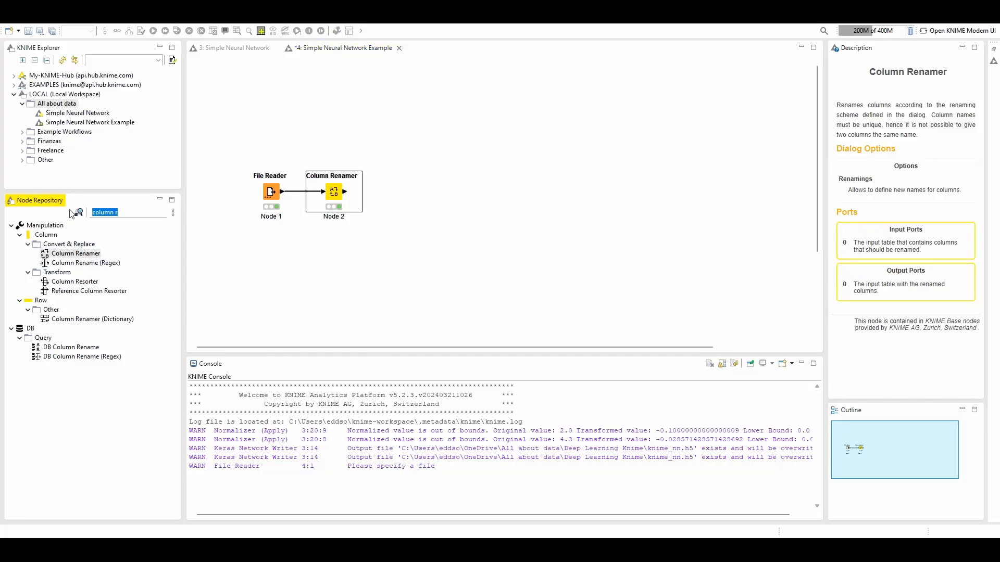
text(one h)
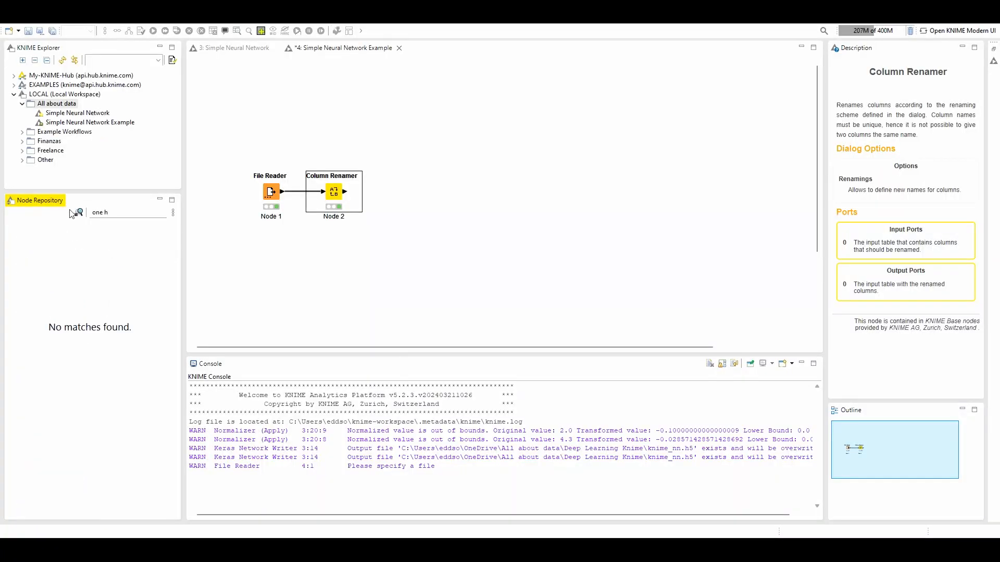
key(BackSpace)
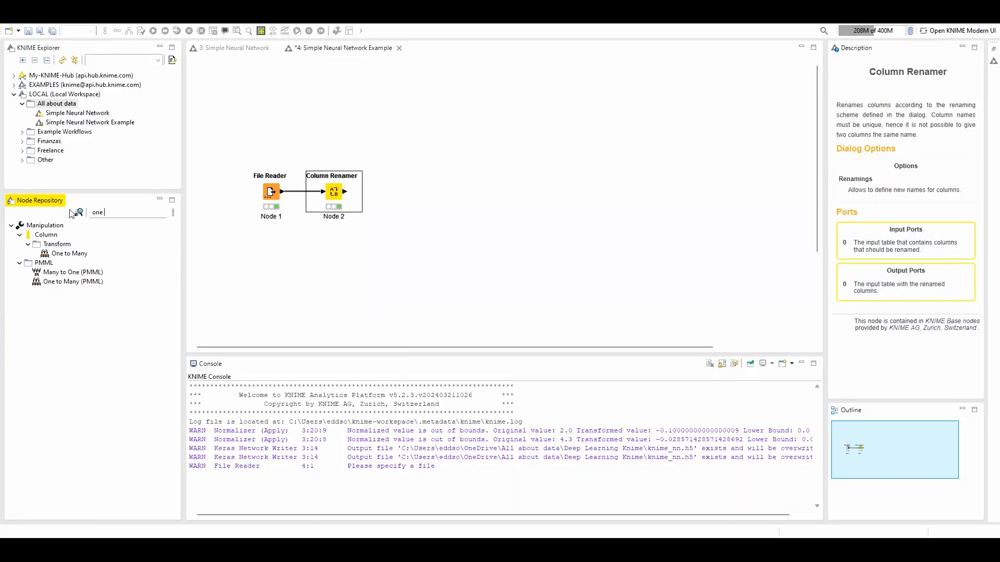
click(54, 254)
drag(71, 263, 386, 192)
click(386, 192)
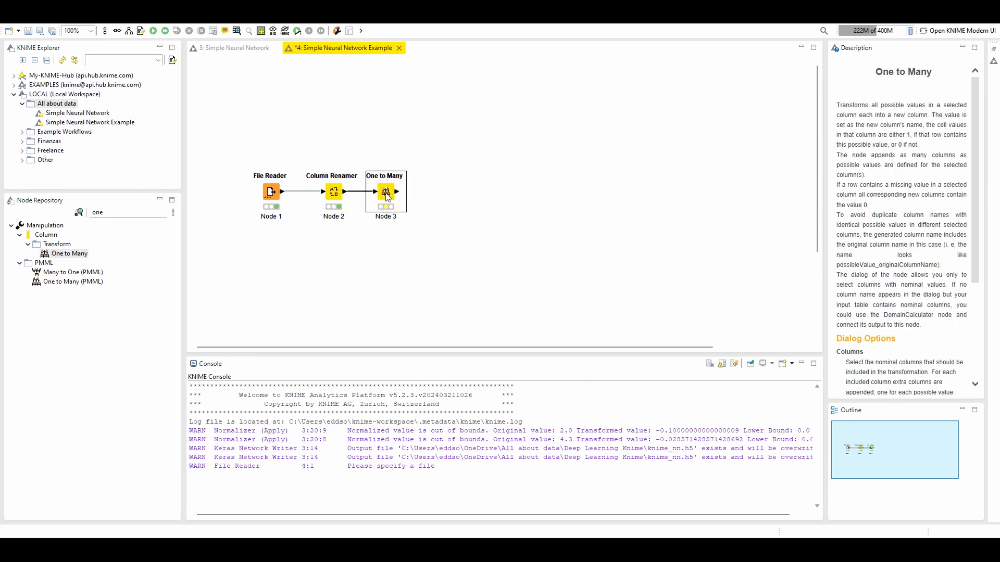
Accept class as the column to transform in One to Many, and execute the node to view its output table
double_click(387, 194)
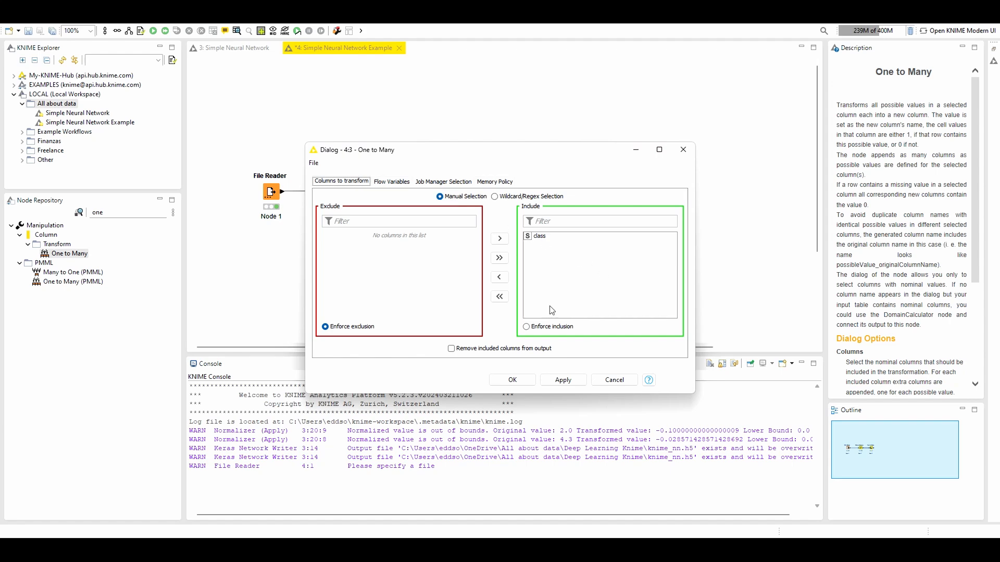
click(510, 383)
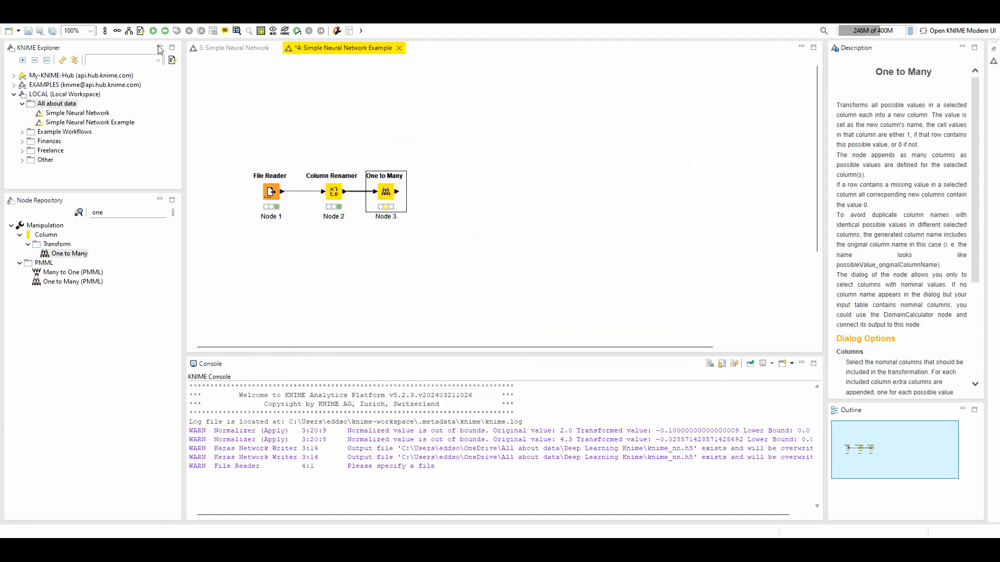
click(237, 30)
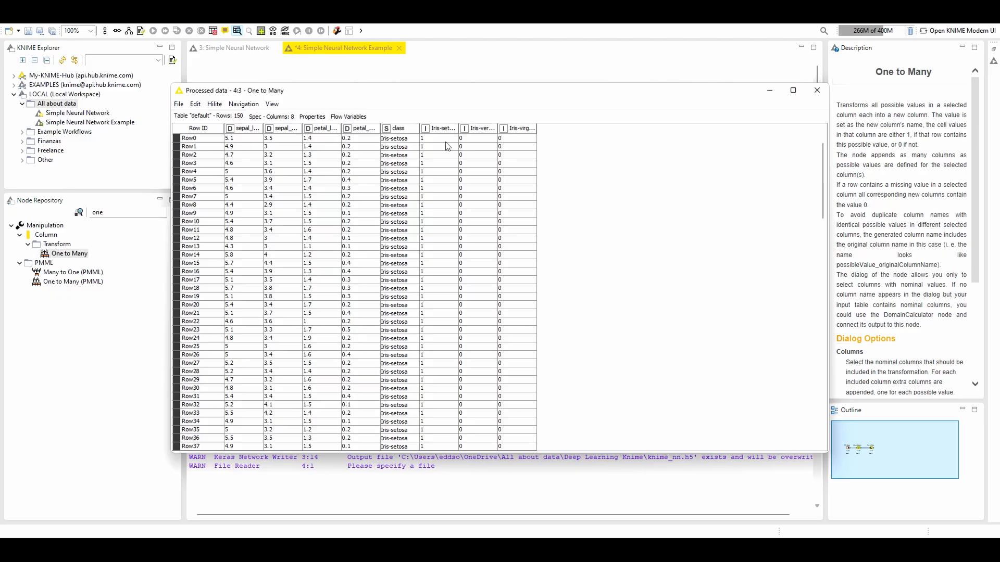
Show the full column headers and examine how the class values are encoded in the Iris-setosa, Iris-versicolor and Iris-virginica columns
click(272, 104)
click(311, 187)
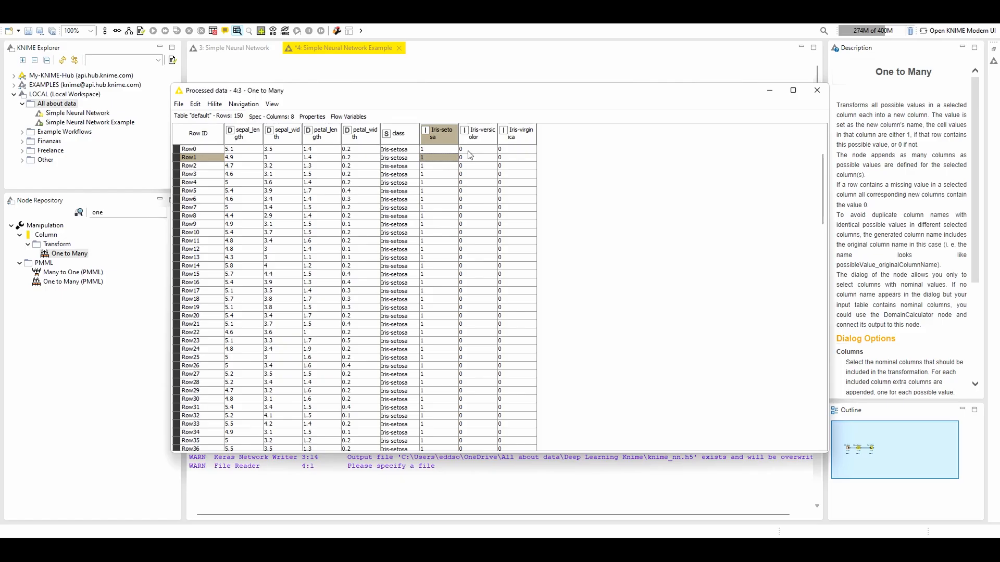
drag(431, 149, 524, 225)
click(484, 190)
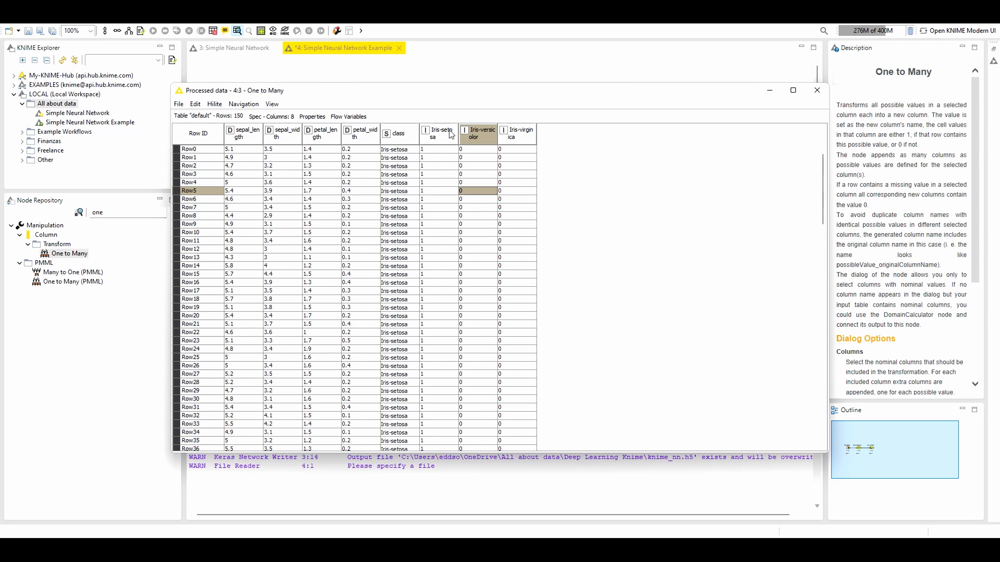
drag(402, 151, 399, 324)
drag(433, 150, 441, 299)
drag(475, 159, 520, 299)
click(470, 229)
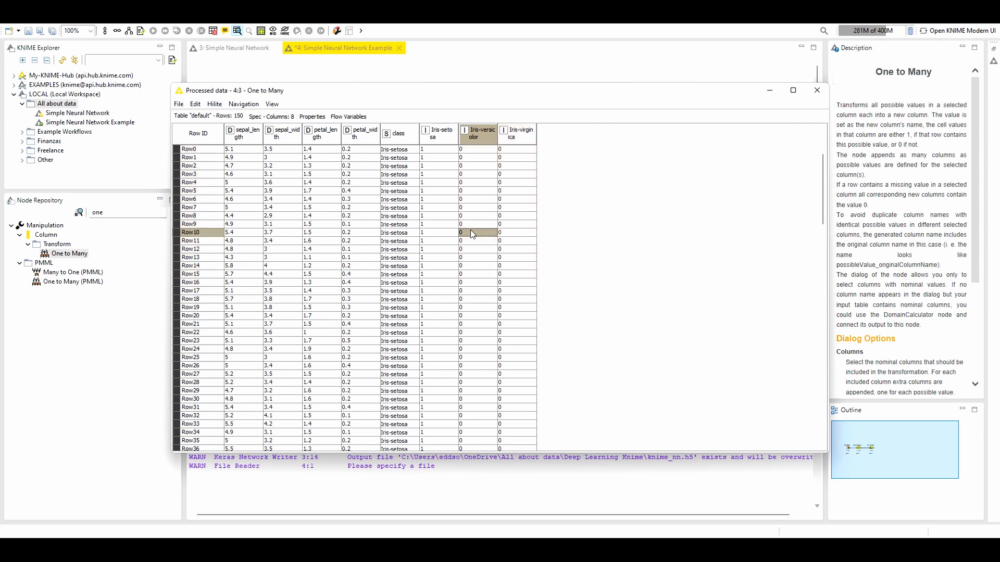
click(451, 151)
drag(451, 151, 522, 151)
scroll(451, 226, down, 13)
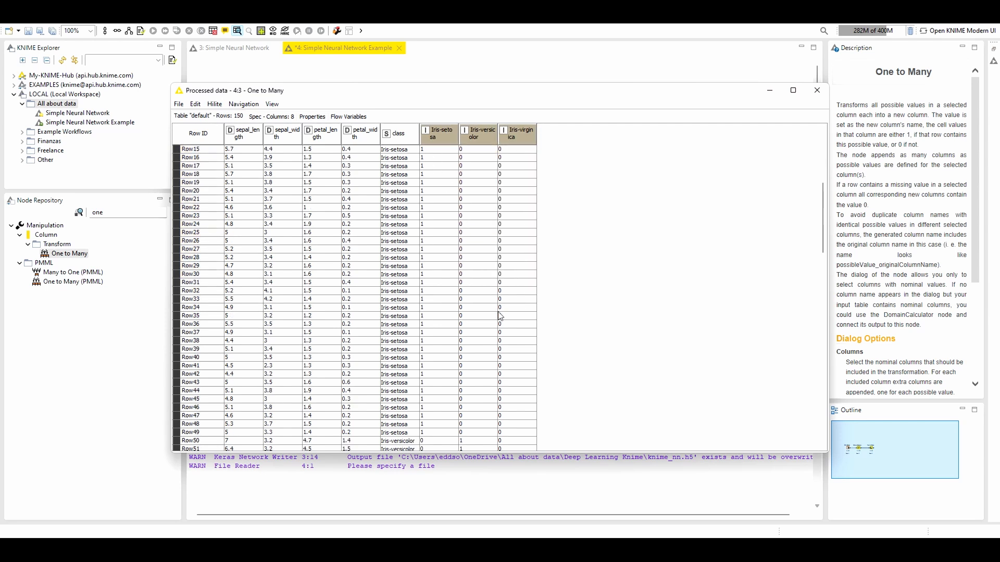
drag(401, 234, 523, 349)
click(818, 90)
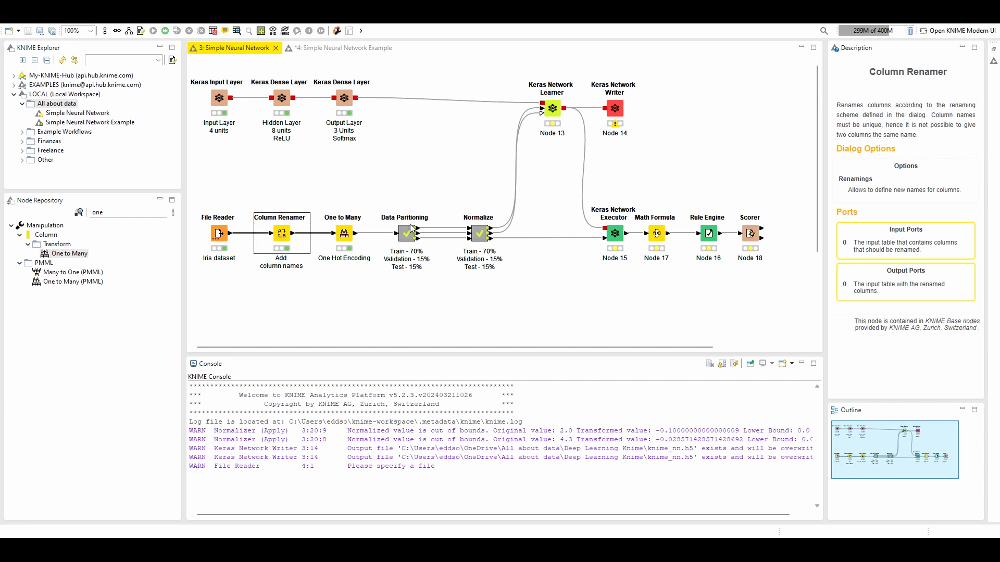
Find the Partitioning node and add it to the Simple Neural Network Example workflow, connected after One to Many
click(321, 51)
click(115, 214)
key(BackSpace)
key(BackSpace)
key(BackSpace)
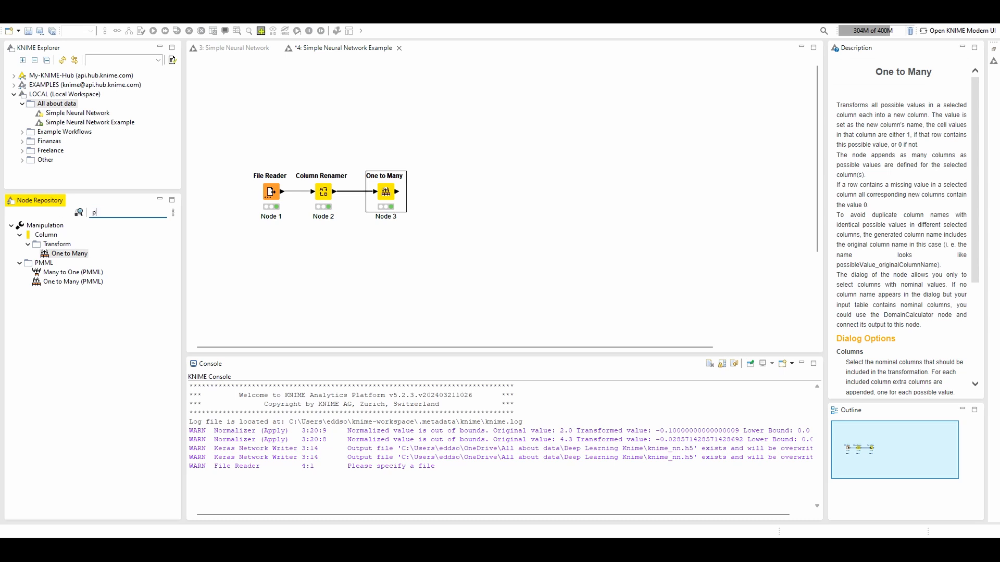
text(partio)
key(BackSpace)
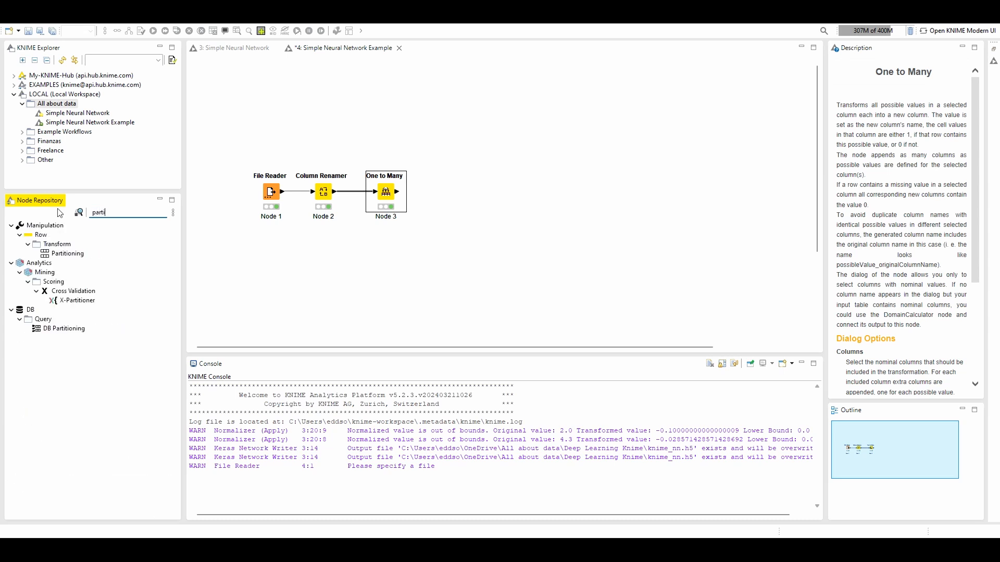
drag(67, 254, 427, 192)
Configure the Partitioning node with a 70% relative first partition, drawn randomly with a random seed, and execute it
double_click(438, 191)
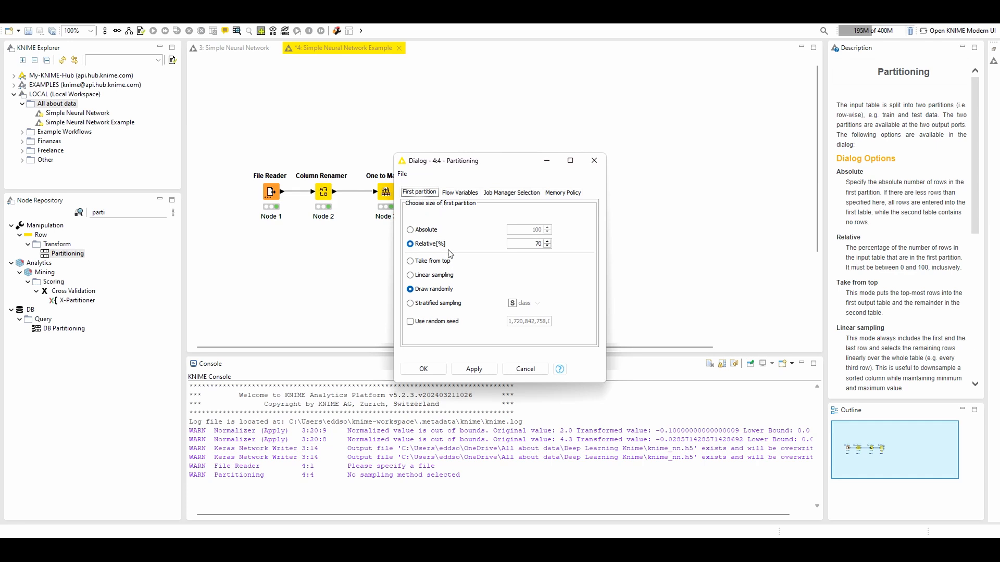
double_click(550, 245)
click(417, 327)
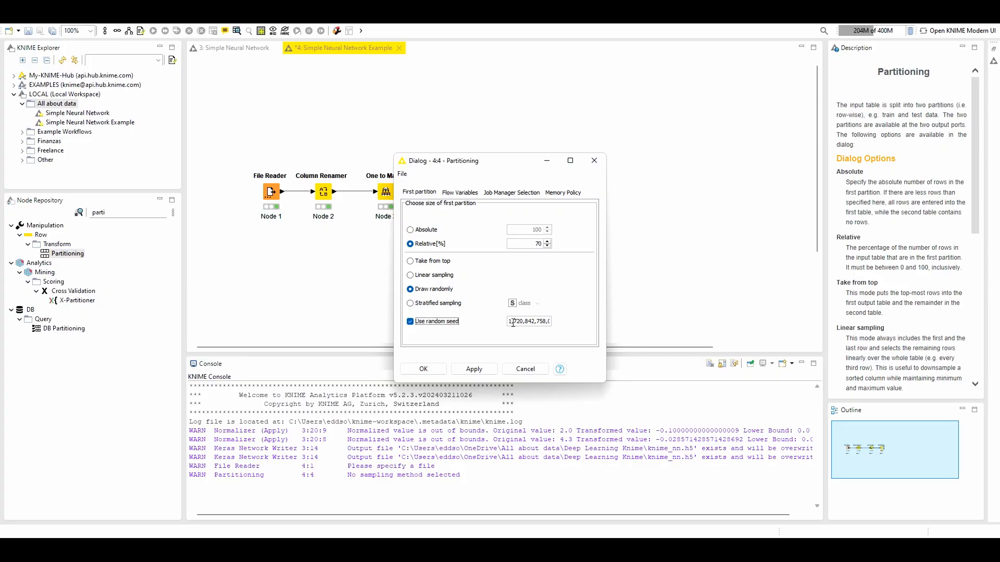
drag(510, 321, 544, 321)
click(422, 369)
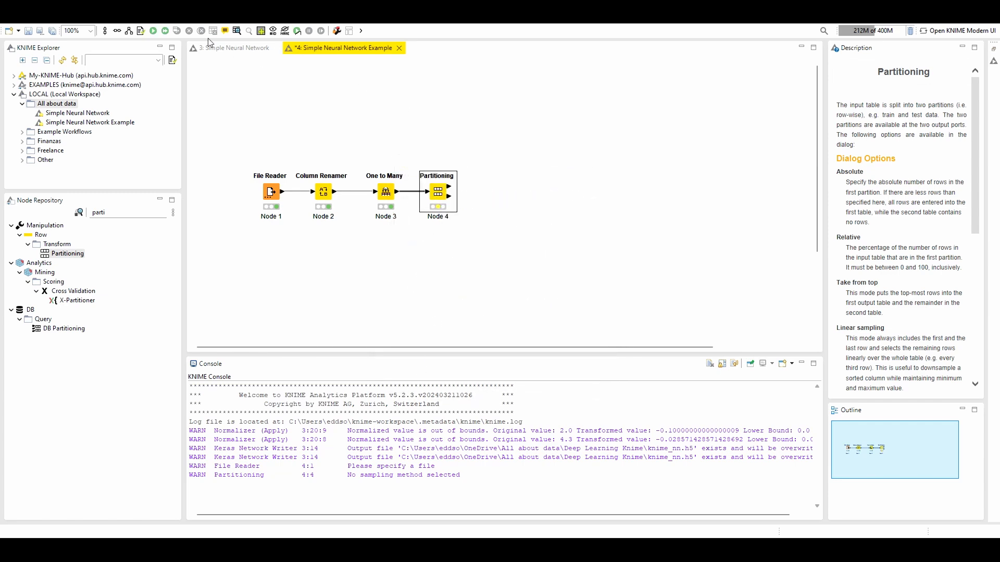
click(154, 32)
Check the row counts of the first and second partition tables from the Partitioning node
click(239, 31)
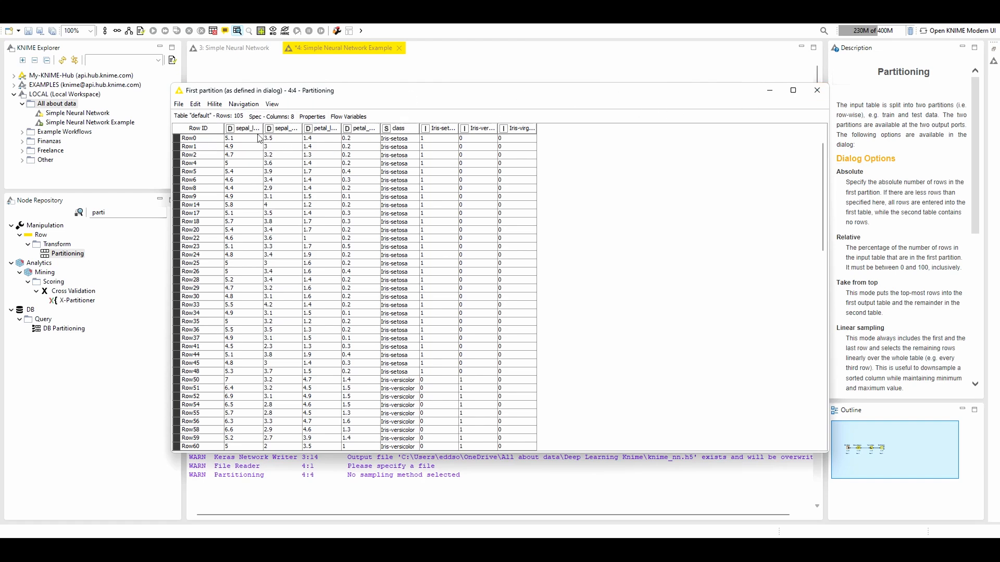
click(817, 90)
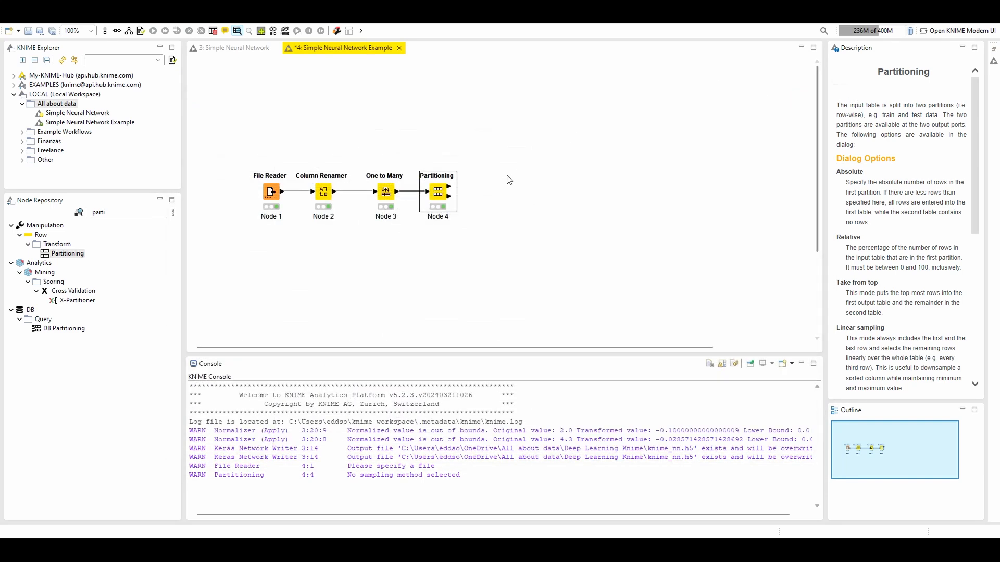
right_click(440, 197)
click(474, 447)
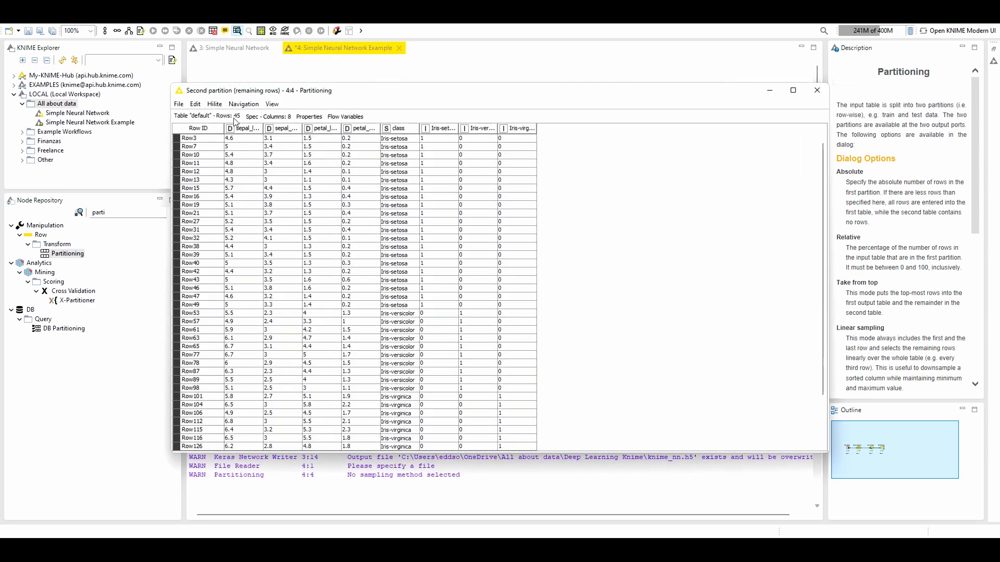
click(824, 93)
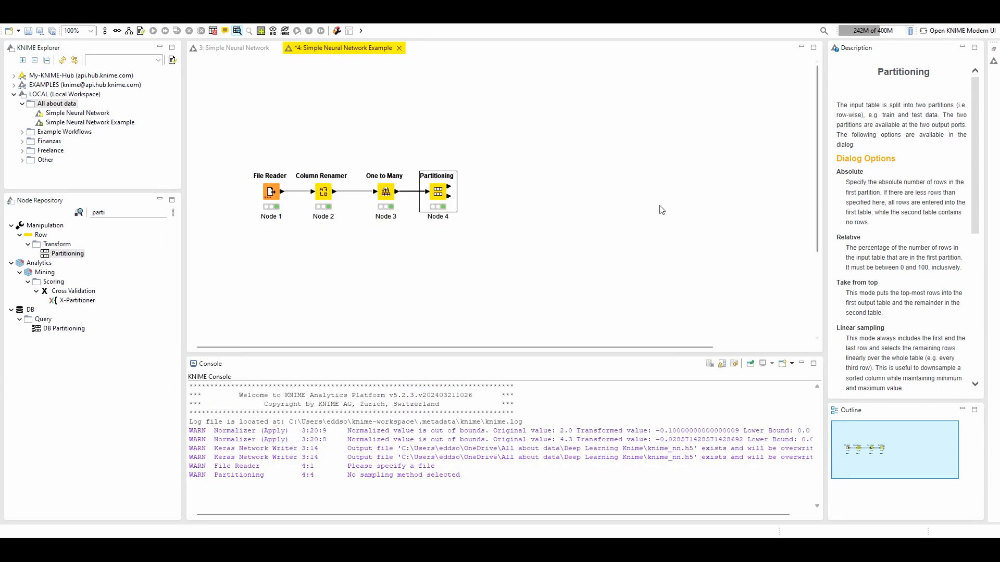
Add a second Partitioning node below the first one and feed it from the first node's second partition output
drag(67, 254, 490, 179)
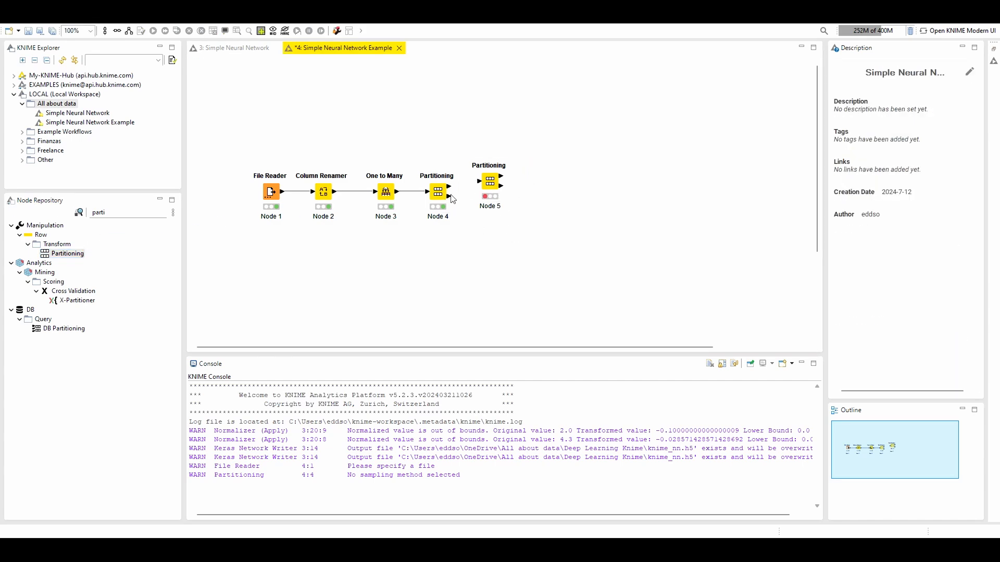
drag(495, 183, 492, 233)
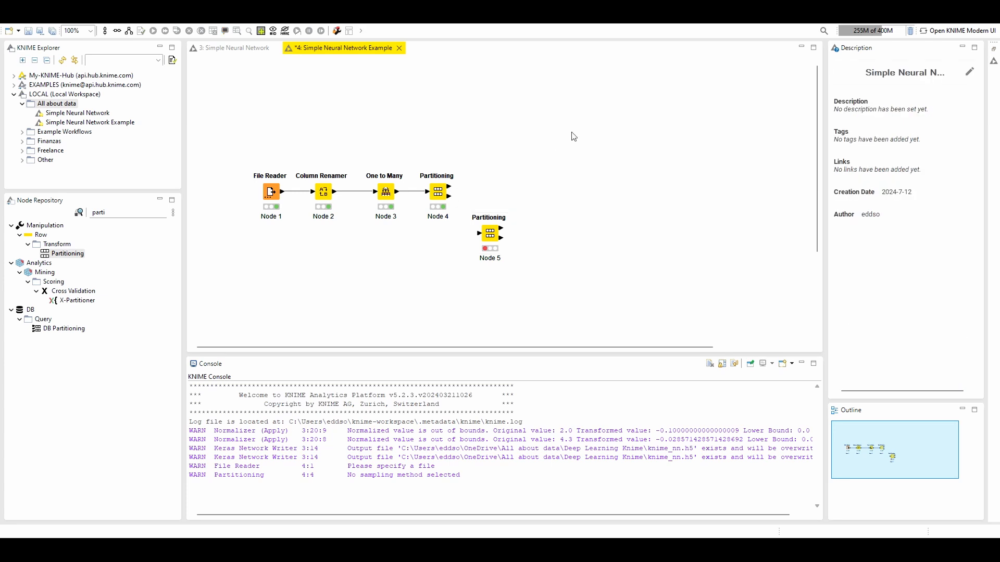
drag(449, 196, 478, 233)
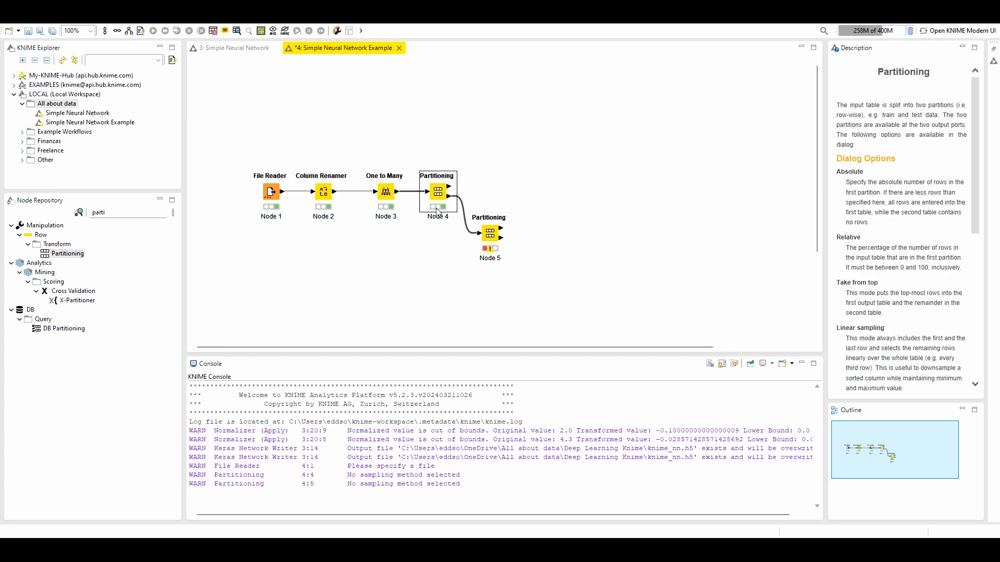
Configure the second Partitioning node with a 50% relative first partition, drawn randomly with a random seed, and execute it
double_click(490, 234)
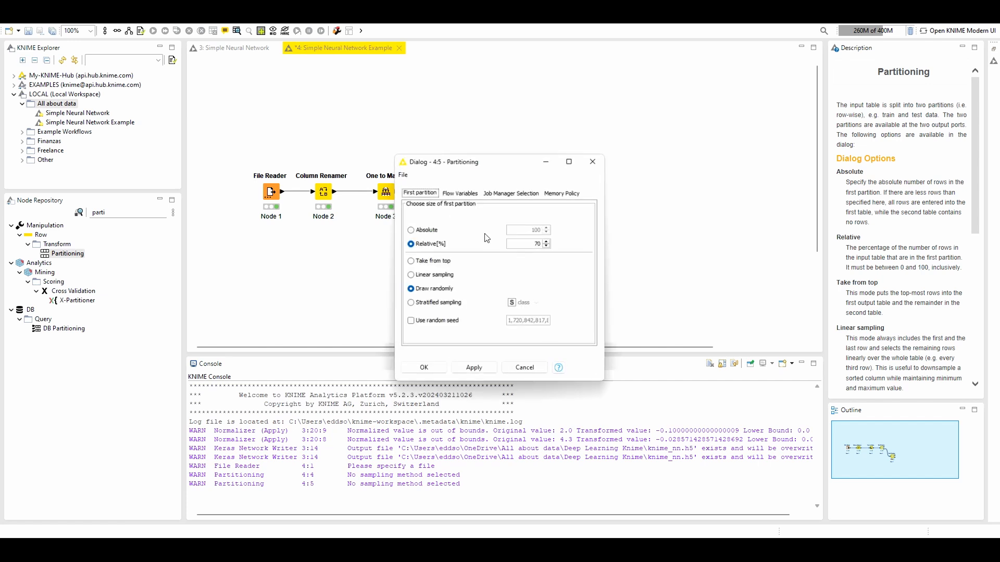
double_click(538, 245)
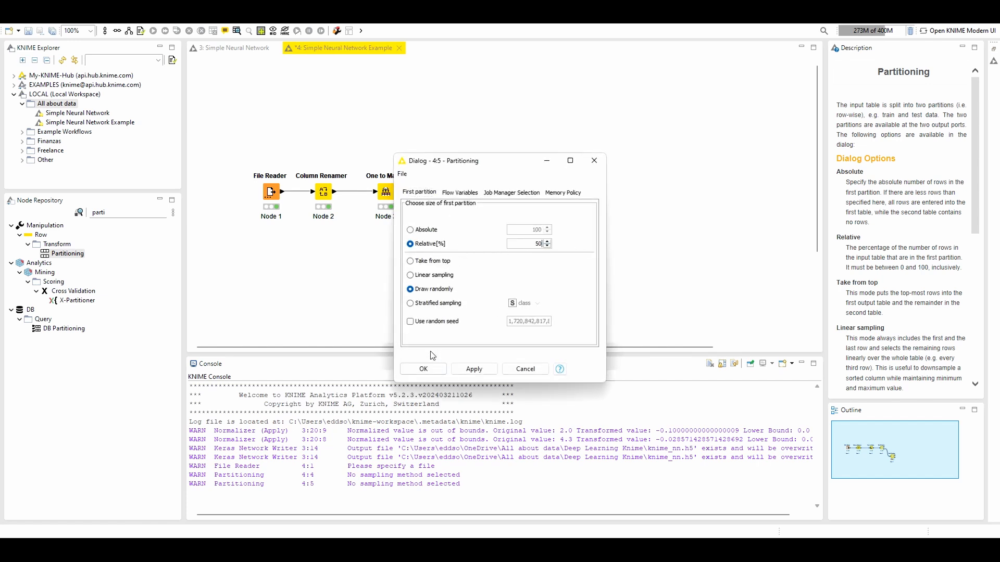
click(420, 322)
click(424, 369)
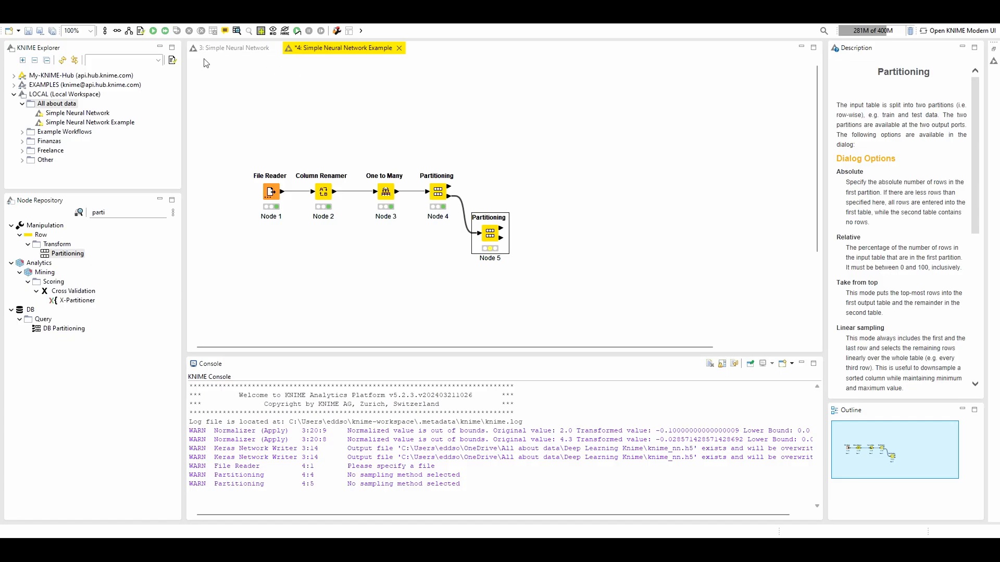
click(154, 30)
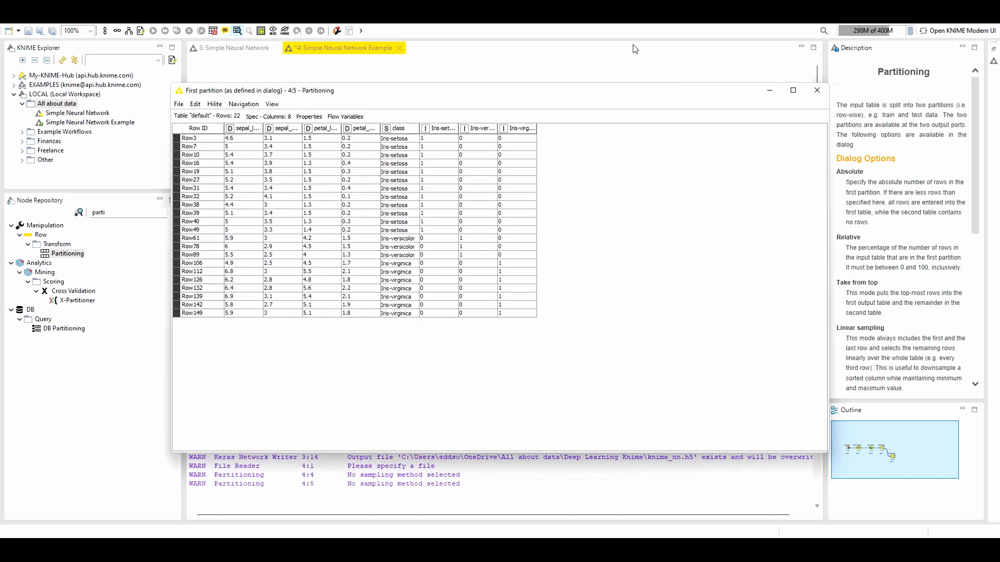
Check the remaining-rows output table of the second Partitioning node
click(817, 90)
right_click(490, 239)
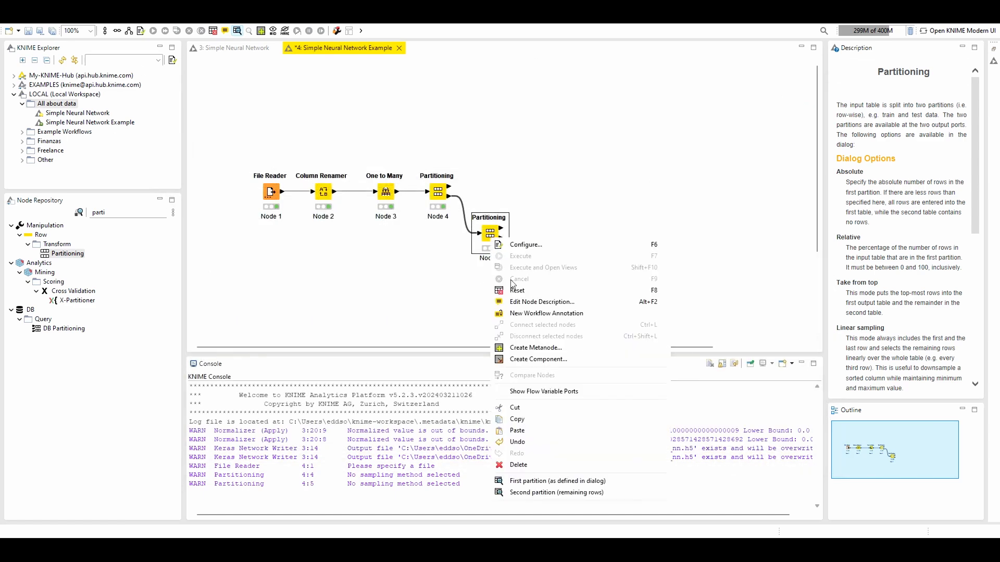
click(538, 493)
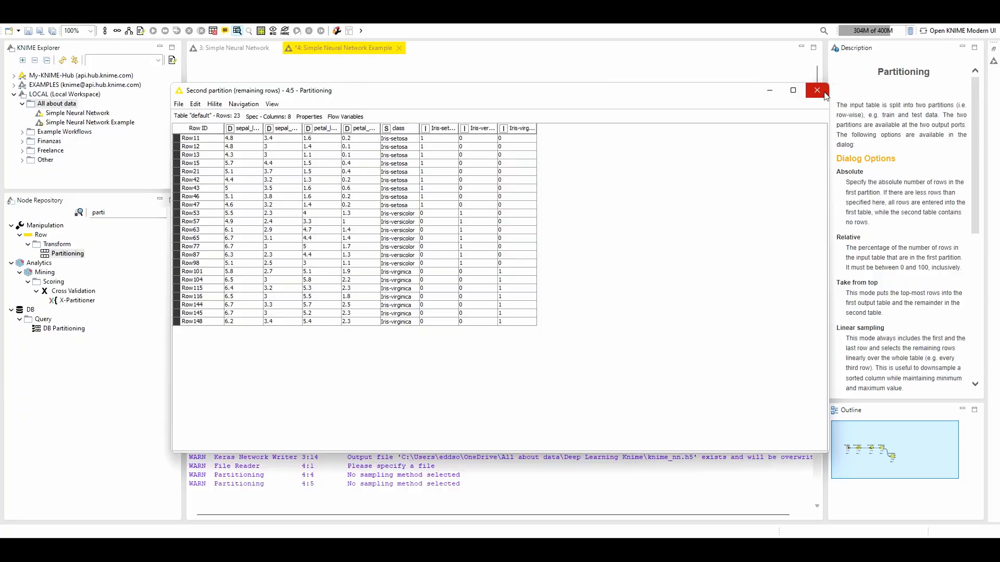
click(817, 90)
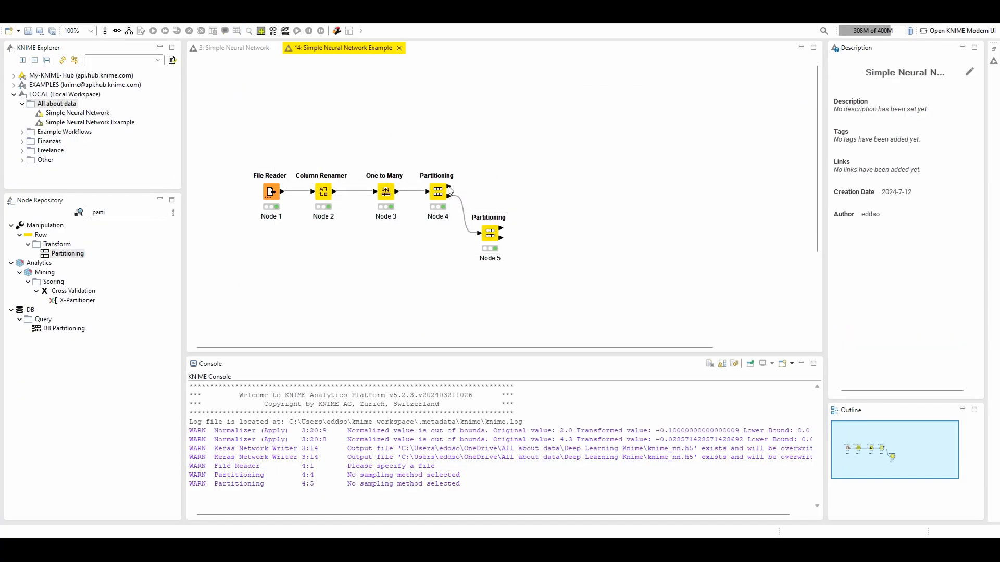
drag(449, 191, 590, 206)
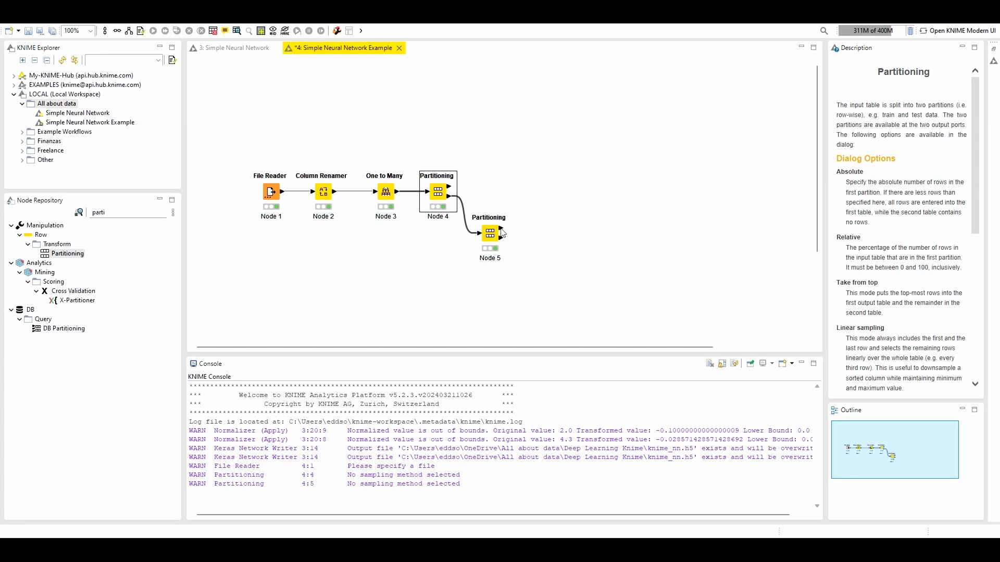
drag(503, 233, 577, 233)
drag(501, 243, 713, 237)
click(411, 100)
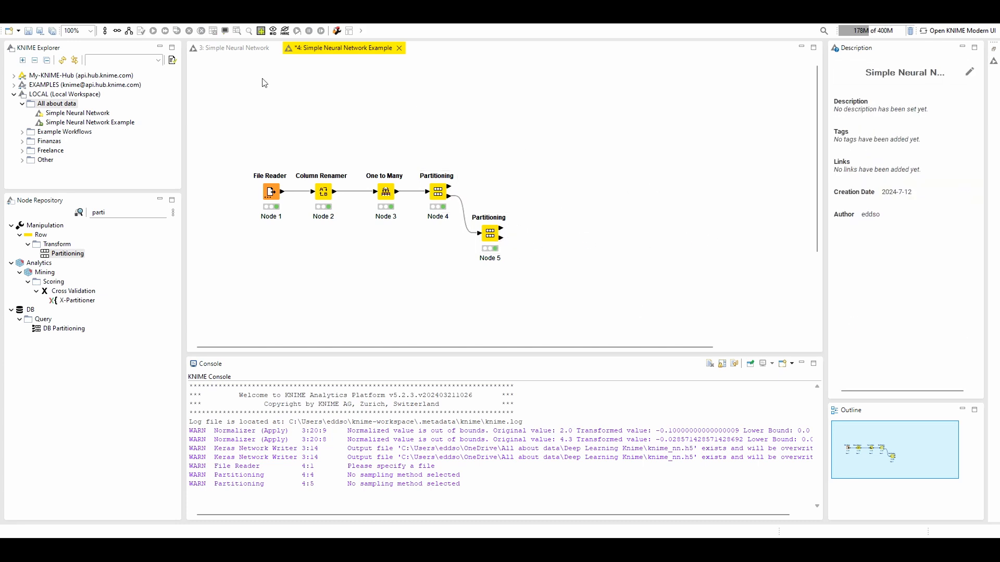
Open the Normalize metanode in the finished Simple Neural Network workflow to see its structure
click(234, 48)
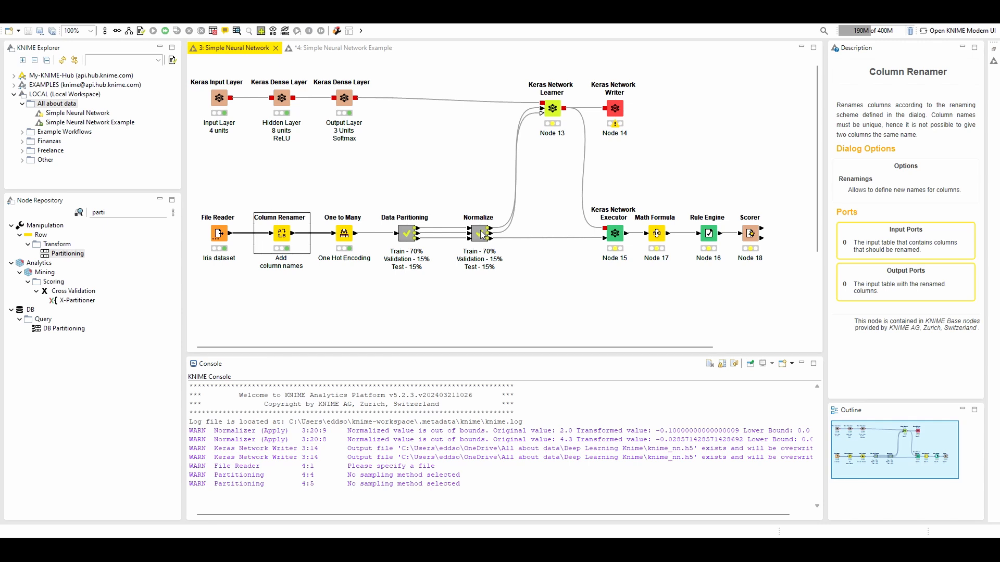
double_click(480, 234)
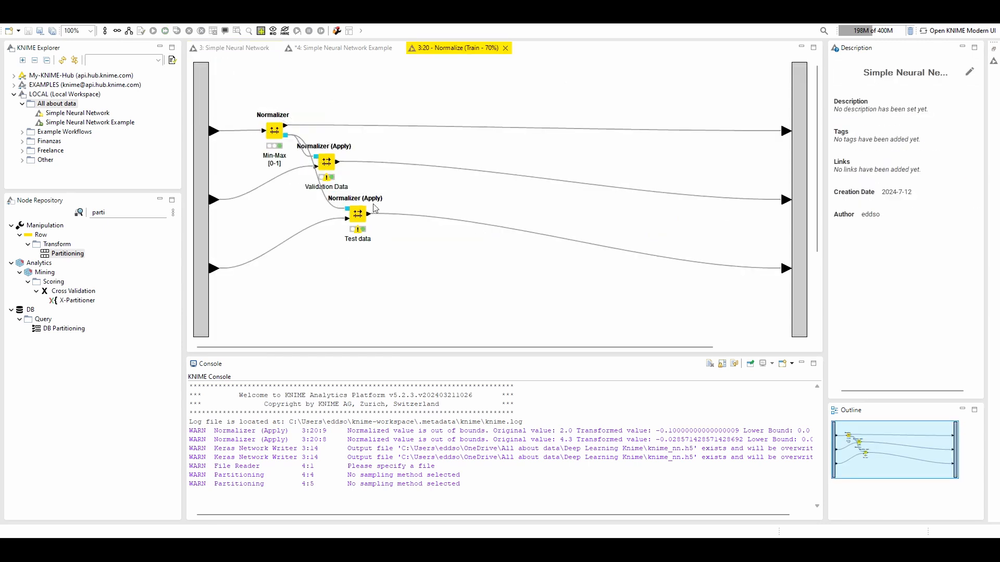
Return to the Simple Neural Network Example workflow, add a Normalizer node, and feed it from the second Partitioning node's first output
click(505, 48)
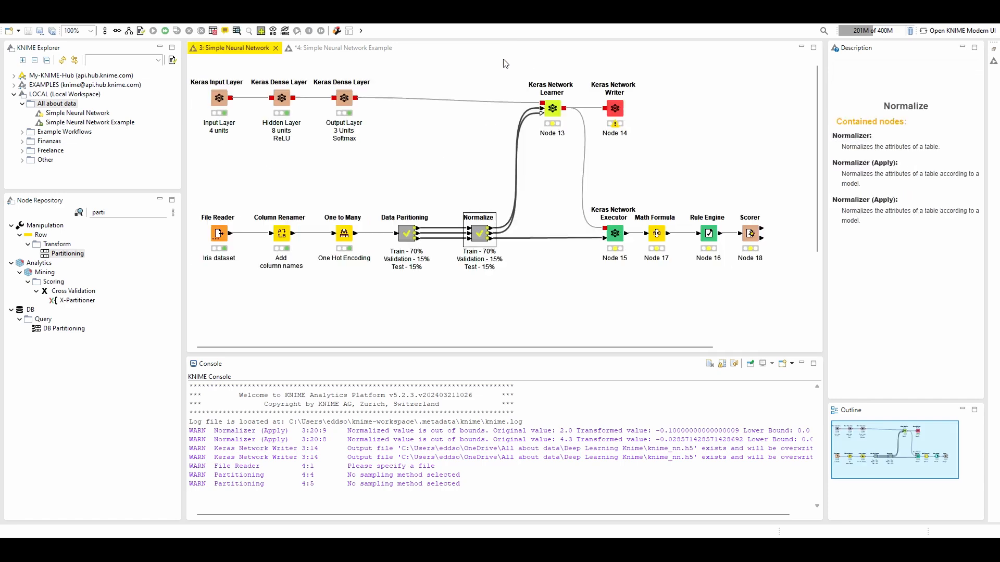
click(307, 50)
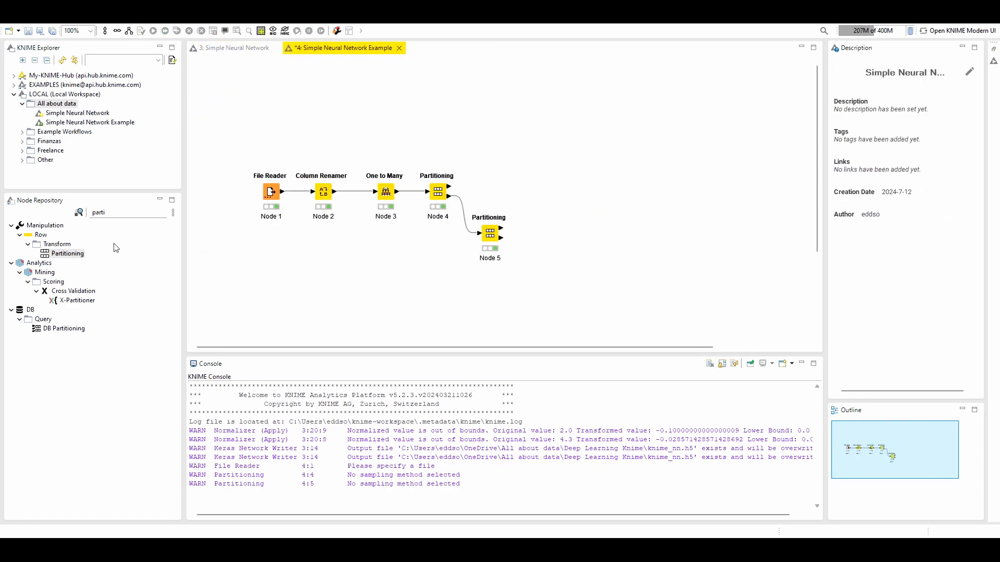
double_click(121, 212)
text(Normal)
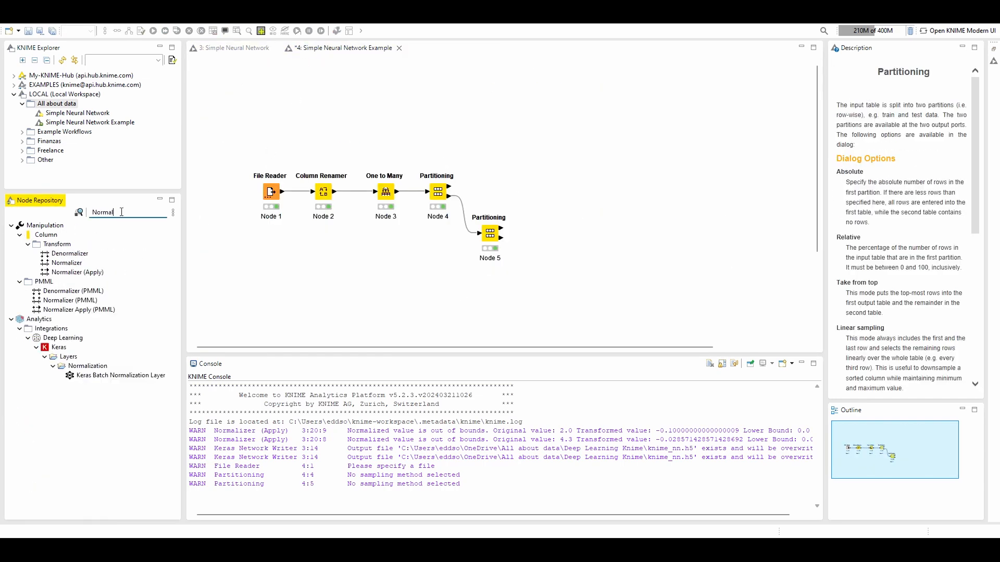
text(izer)
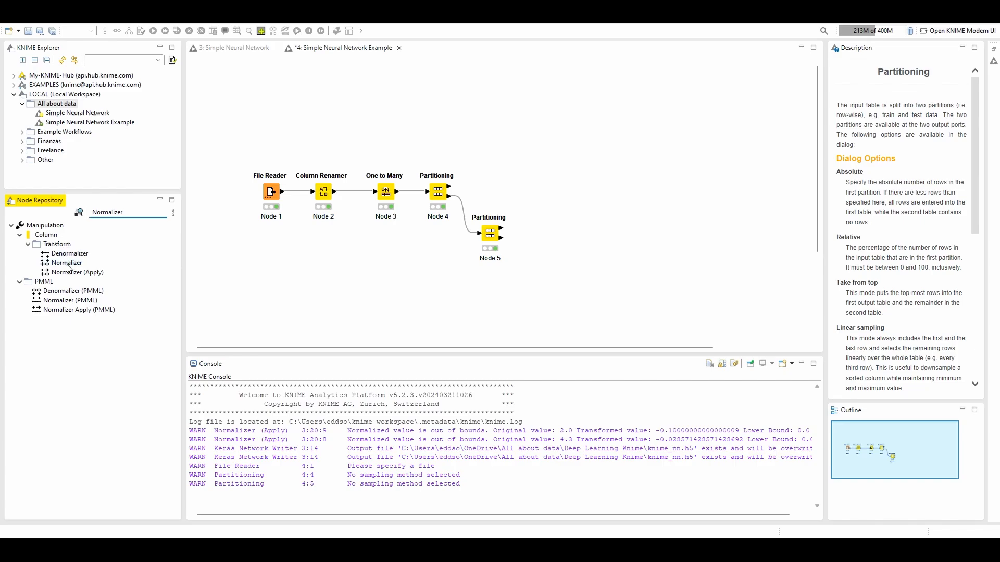
drag(68, 265, 563, 216)
drag(501, 228, 560, 225)
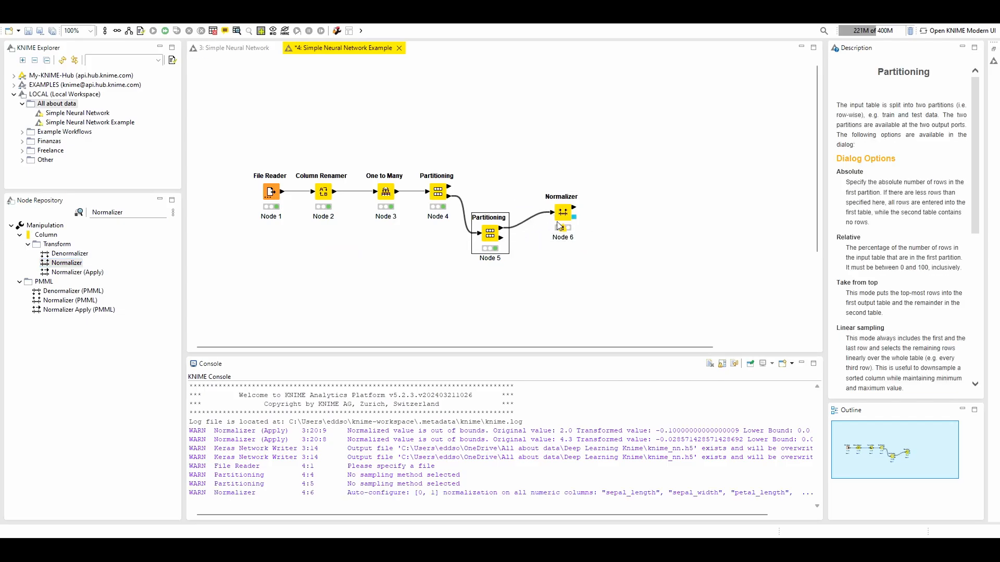
Configure the Normalizer for min-max normalization from 0.0 to 1.0, excluding the Iris-setosa, Iris-versicolor and Iris-virginica columns
double_click(564, 217)
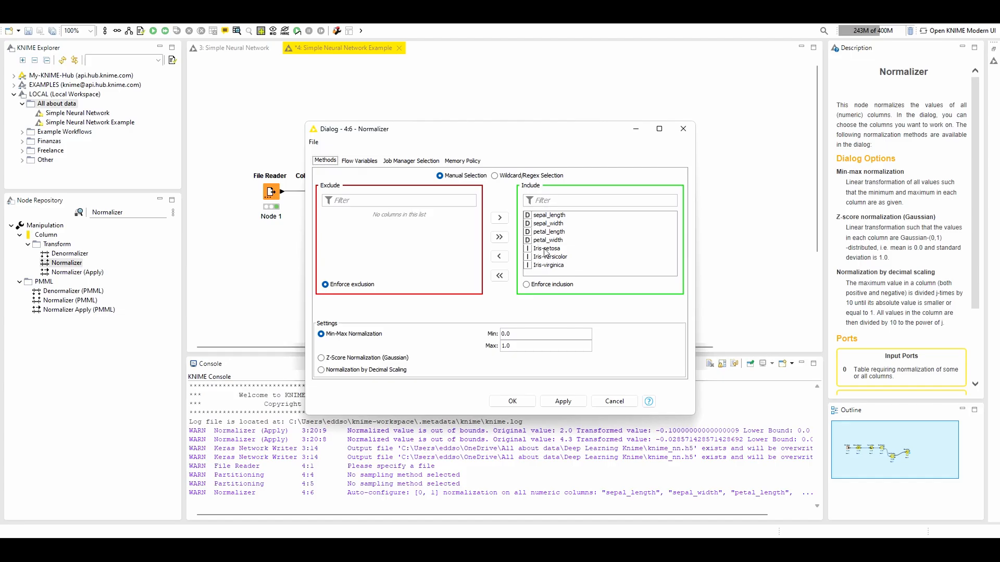
click(545, 250)
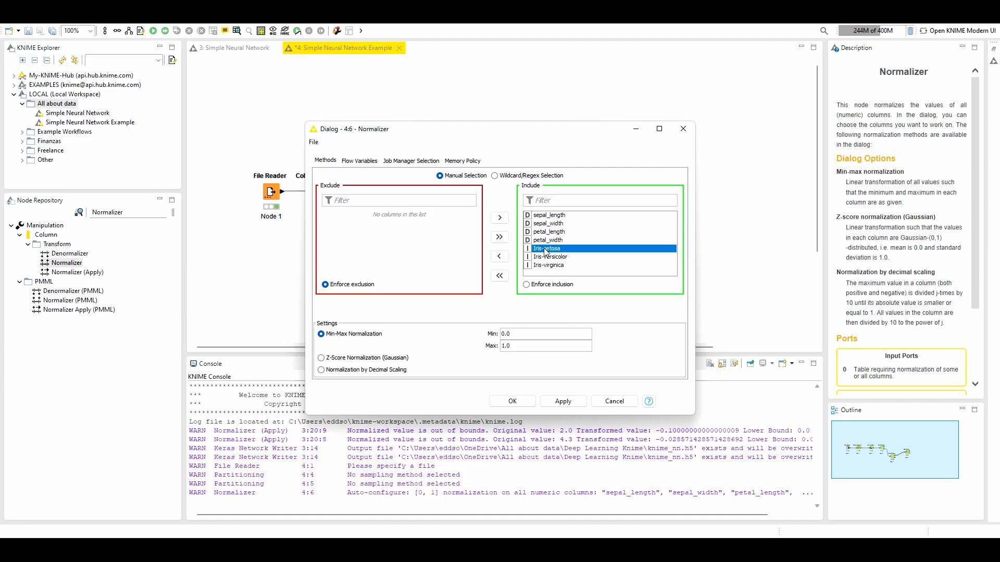
double_click(545, 249)
double_click(545, 250)
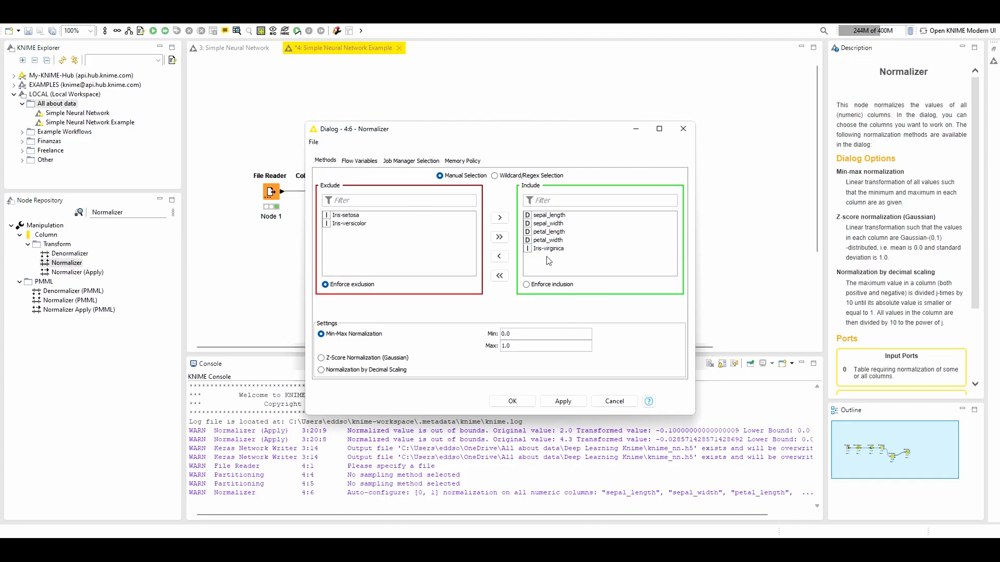
double_click(545, 250)
click(513, 401)
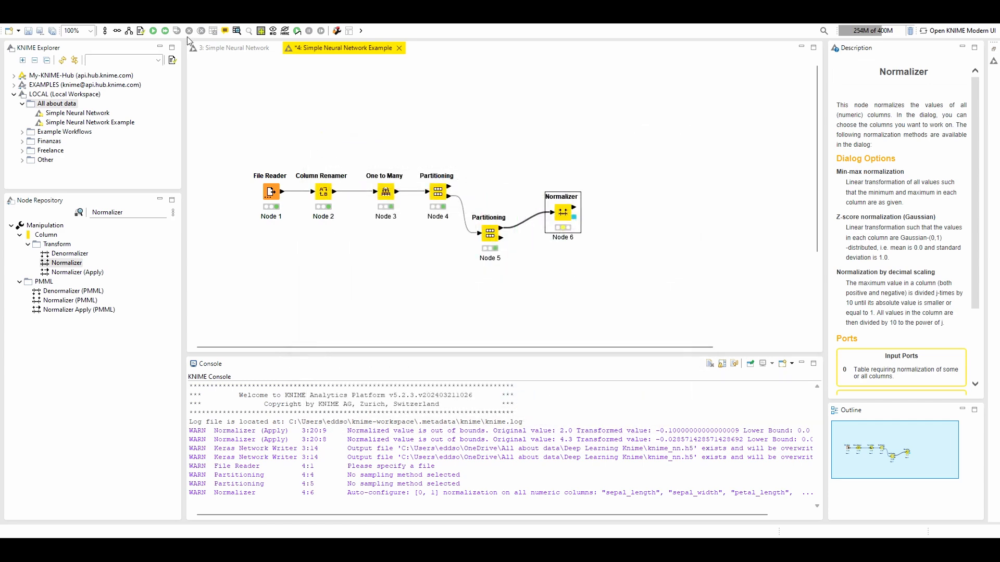
Execute the Normalizer and examine the sepal and petal columns in its normalized table
click(152, 32)
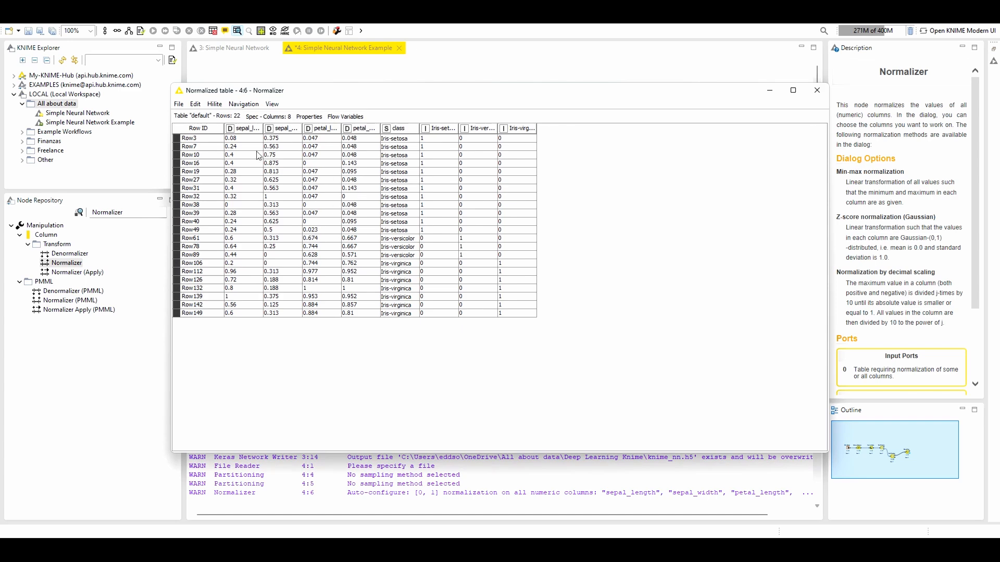
drag(240, 138, 365, 319)
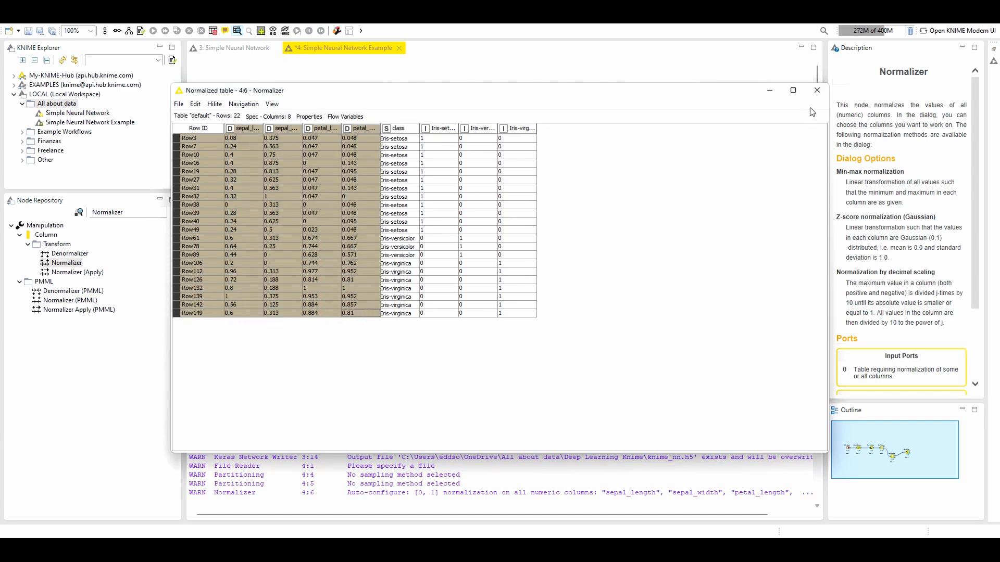
click(817, 90)
Feed the Normalizer from the first Partitioning node's first output instead, execute it, and check its normalized table
drag(449, 188, 553, 213)
click(557, 214)
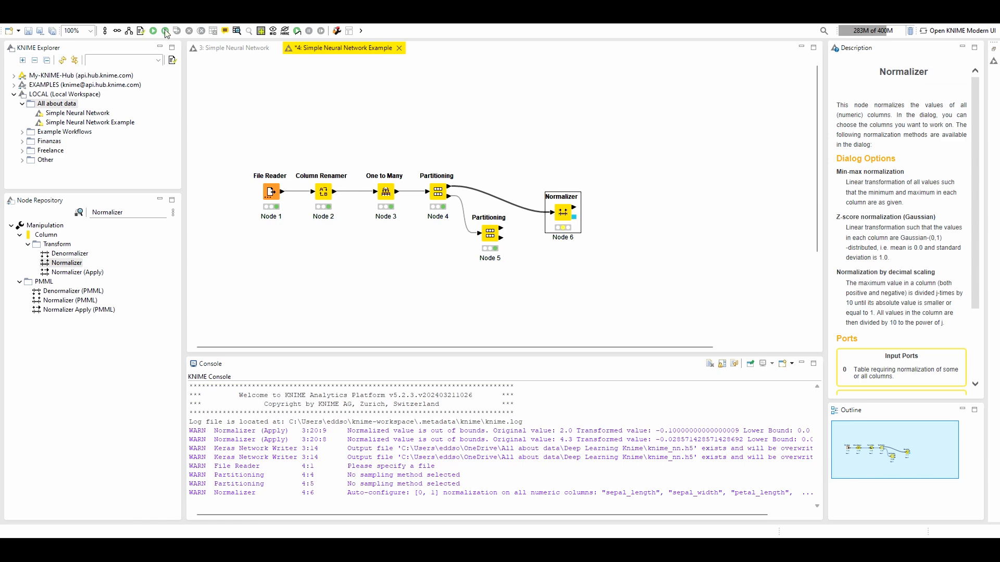
click(237, 32)
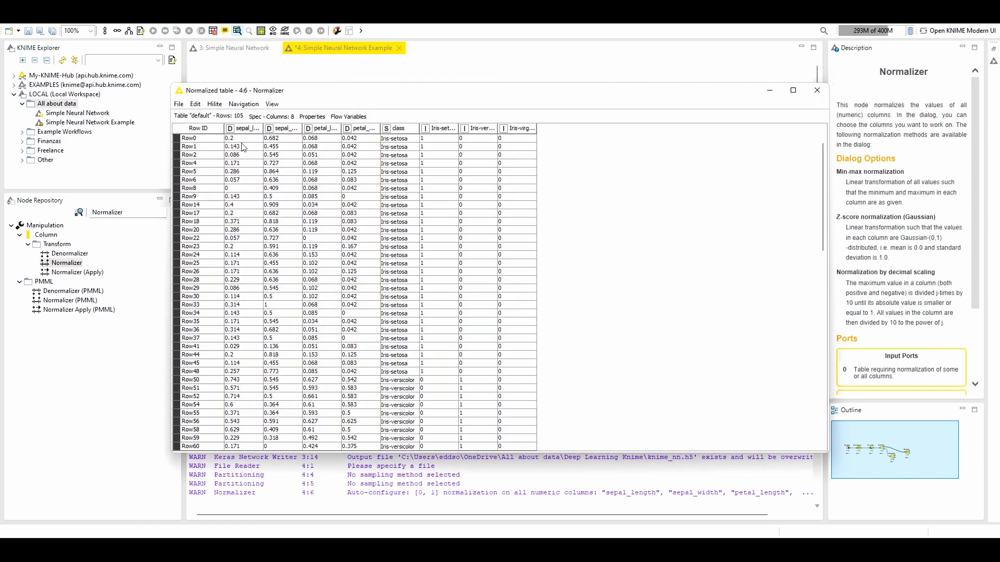
drag(255, 139, 338, 281)
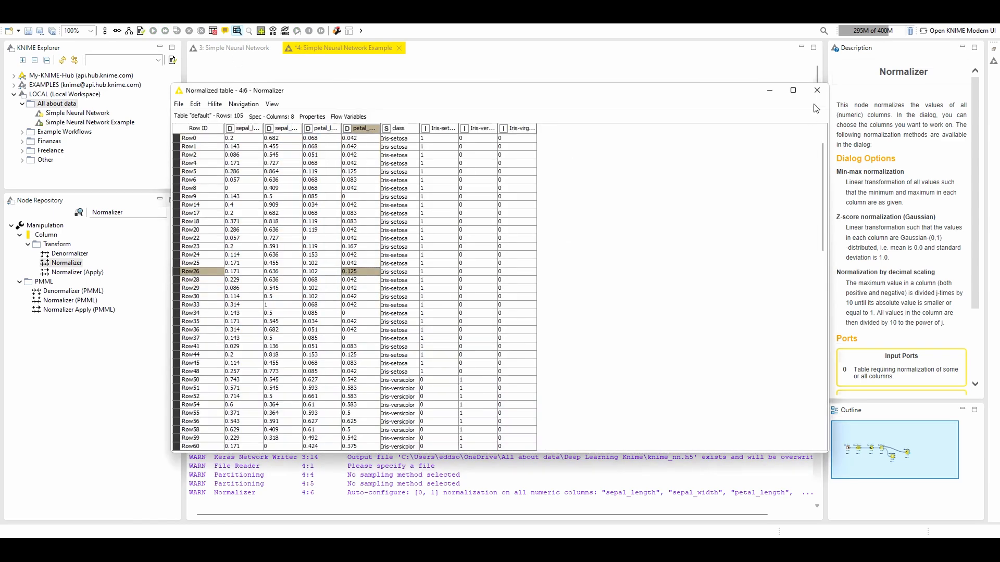
click(817, 90)
Move the Normalizer above the second Partitioning node and add a Normalizer (Apply) node to the right of both
click(562, 217)
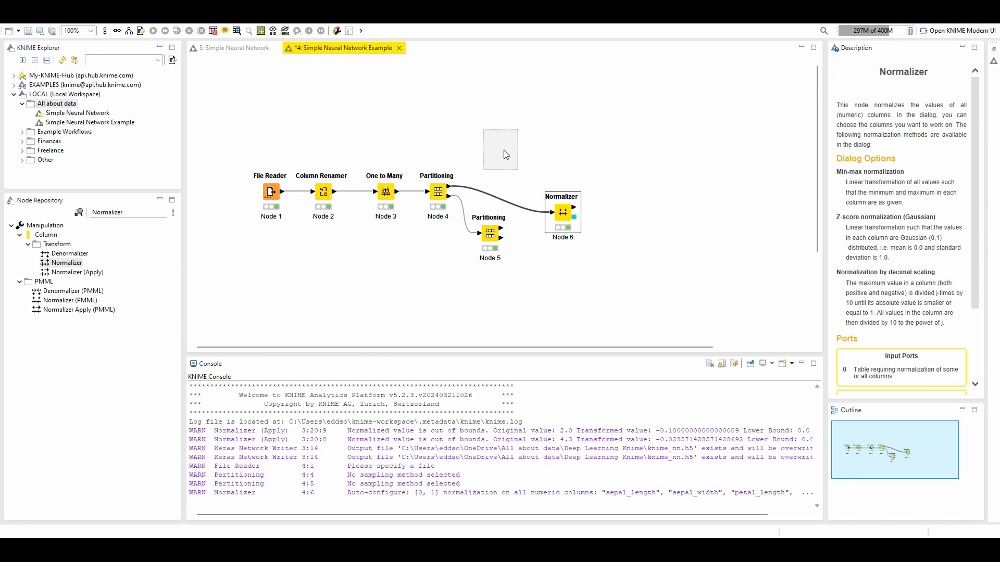
drag(504, 155, 504, 155)
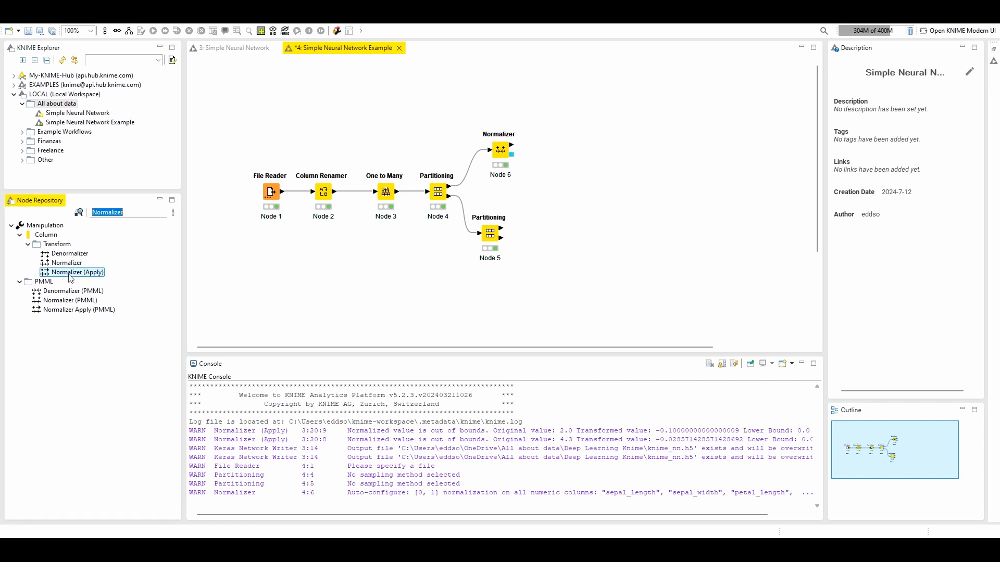
drag(77, 272, 562, 203)
click(630, 237)
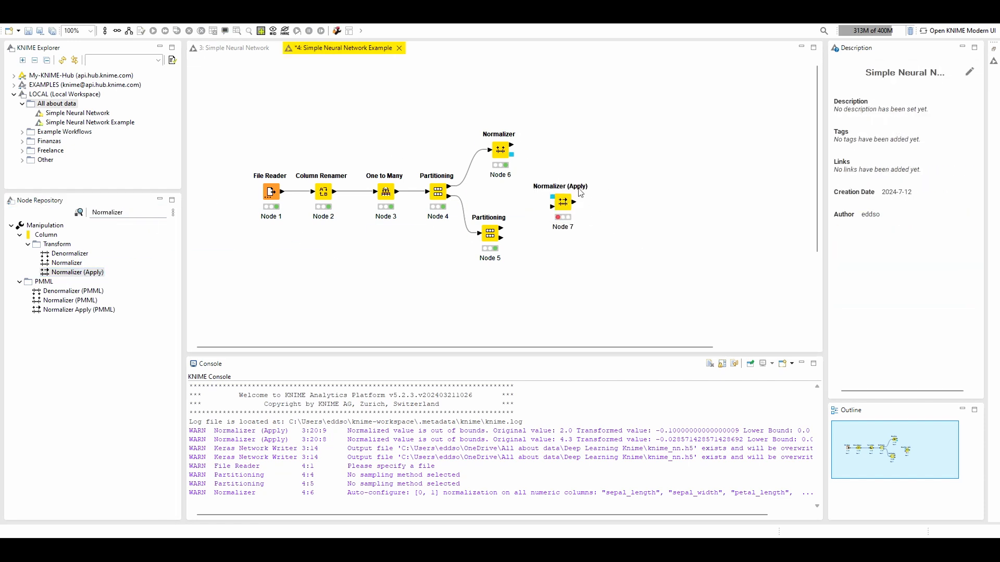
Connect the Normalizer's model output and the second Partitioning node's first output to the Normalizer (Apply) node
click(557, 203)
drag(512, 156, 553, 198)
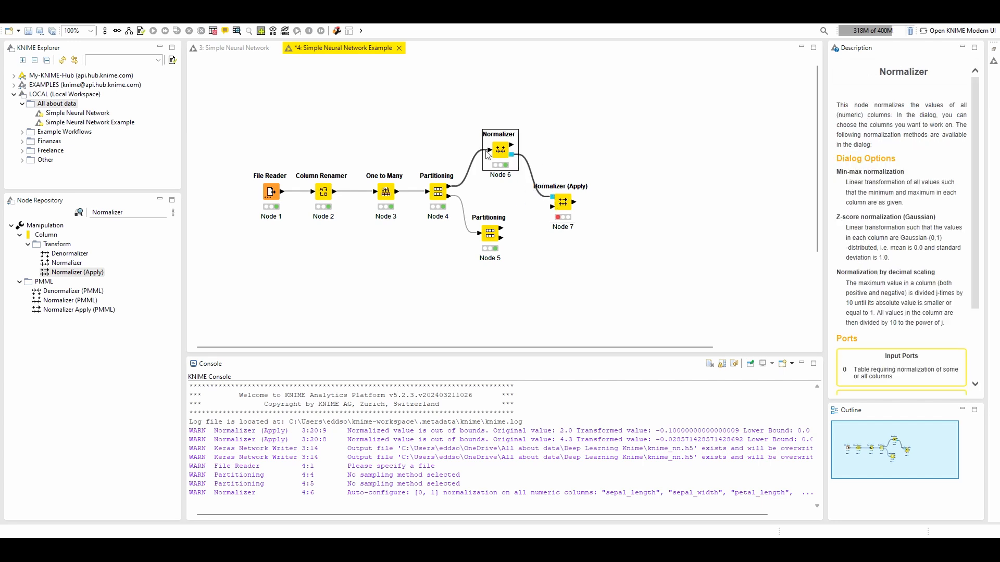
click(502, 233)
Execute the Normalizer (Apply) node and check its normalized output table
double_click(558, 204)
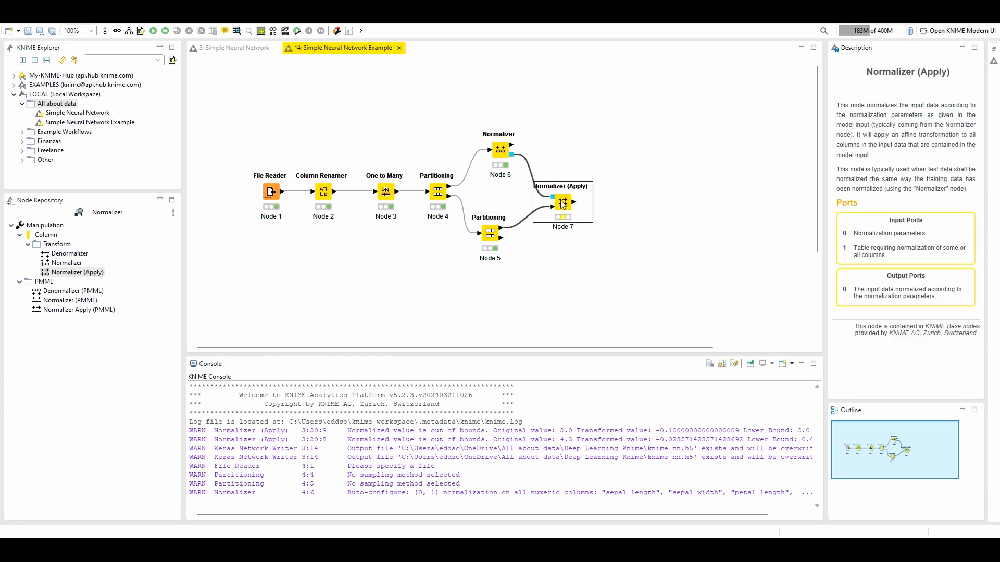
click(594, 188)
click(153, 31)
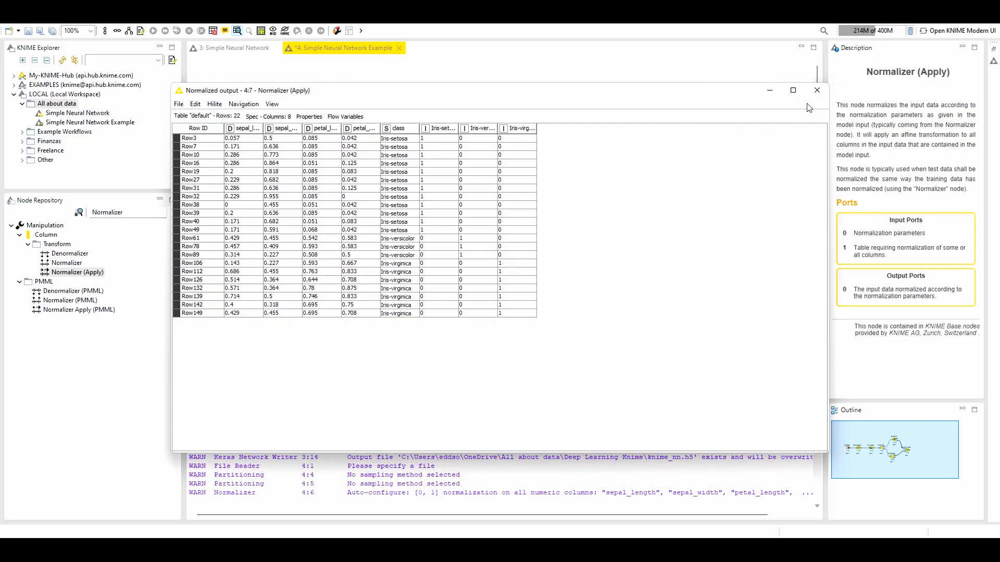
click(816, 90)
Add a second Normalizer (Apply) node below the first, fed by the Normalizer's model and the second Partitioning node's second output
drag(107, 282, 561, 256)
click(499, 244)
drag(502, 239, 552, 259)
click(514, 156)
drag(514, 158, 560, 254)
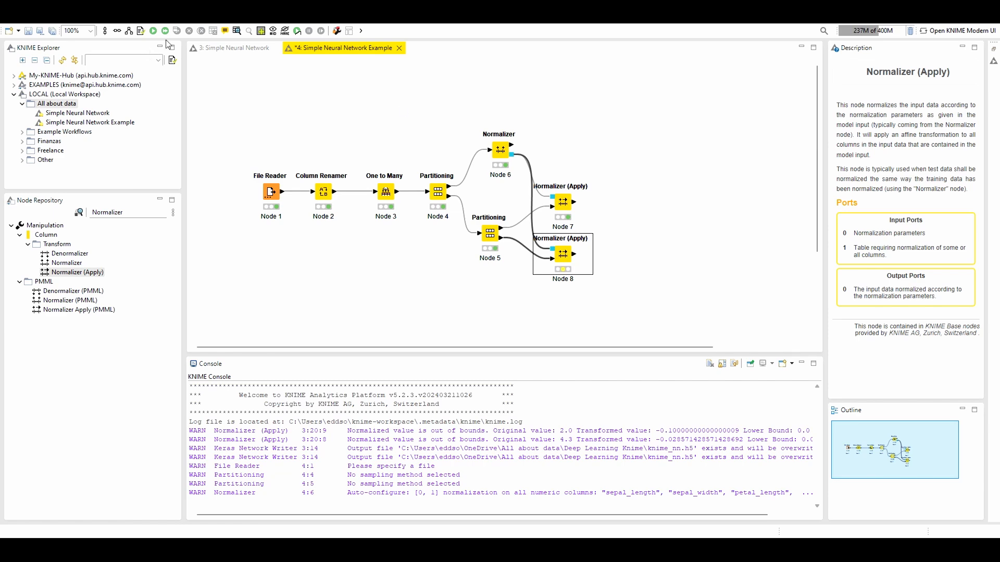
Execute the second Normalizer (Apply) node and examine the sepal and petal values in its output table
click(237, 30)
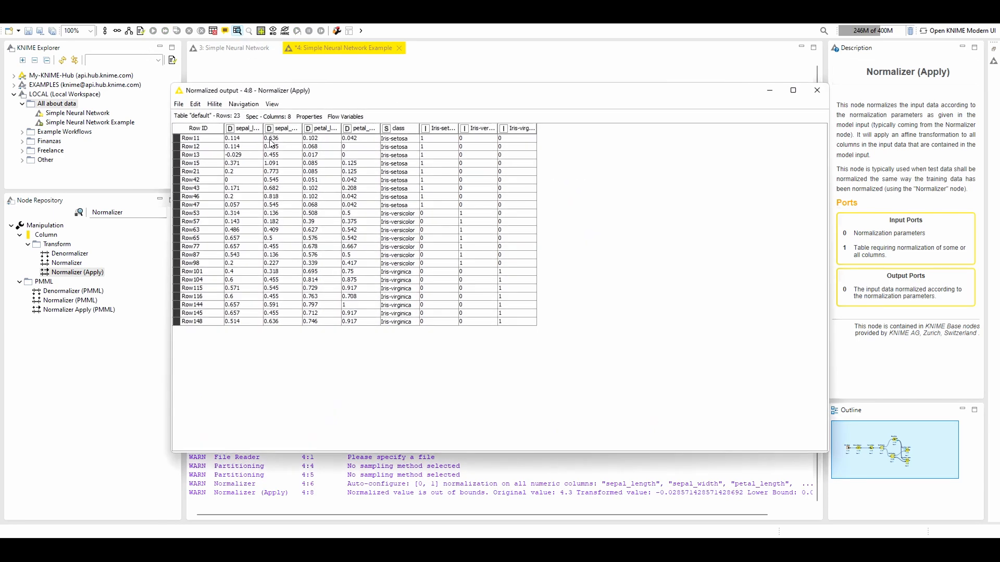
drag(232, 142, 349, 324)
click(354, 296)
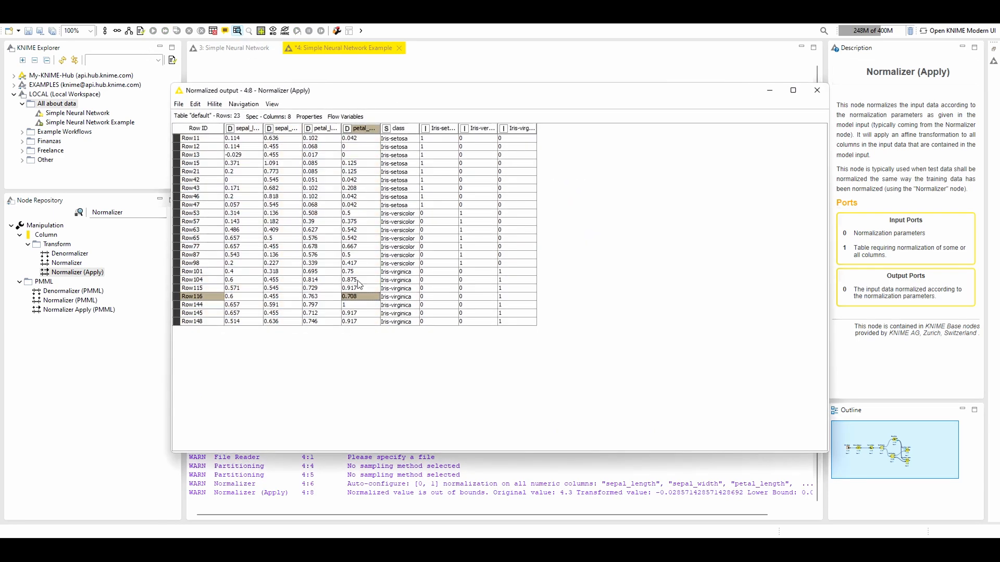
click(817, 91)
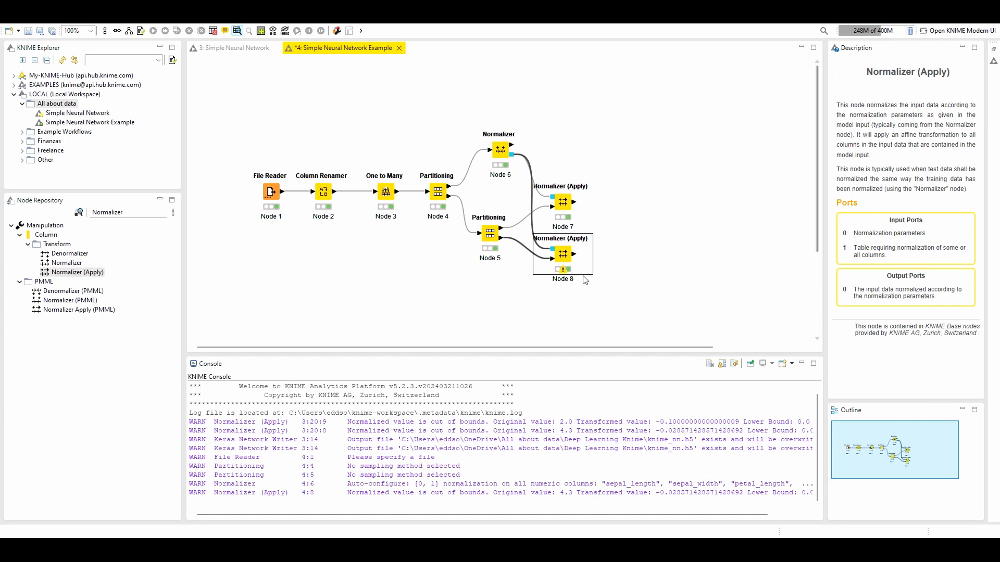
Line up the Normalizer above the two Normalizer (Apply) nodes and shift the whole workflow slightly down and left
click(609, 155)
drag(501, 150, 562, 136)
click(630, 177)
click(620, 152)
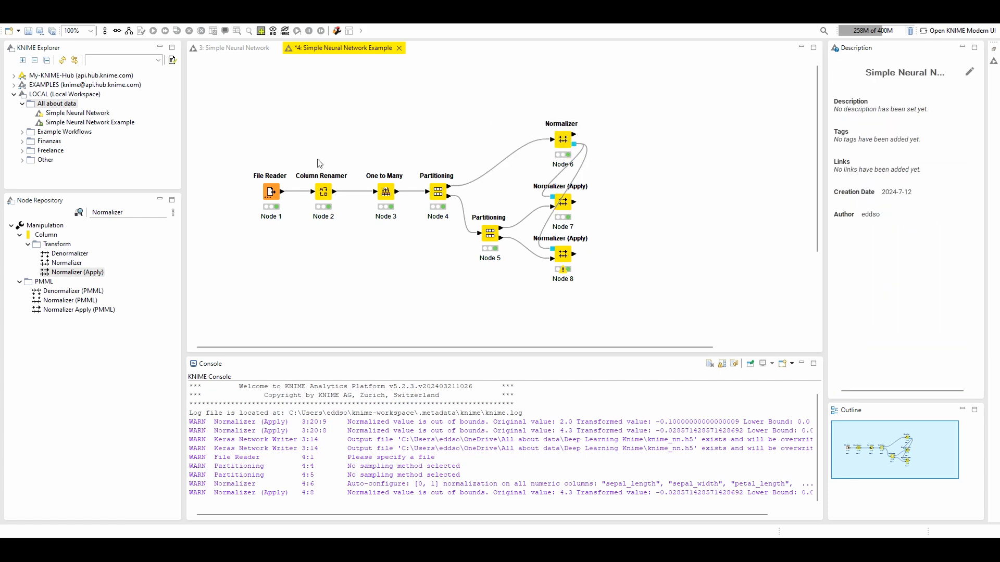
drag(245, 127, 599, 289)
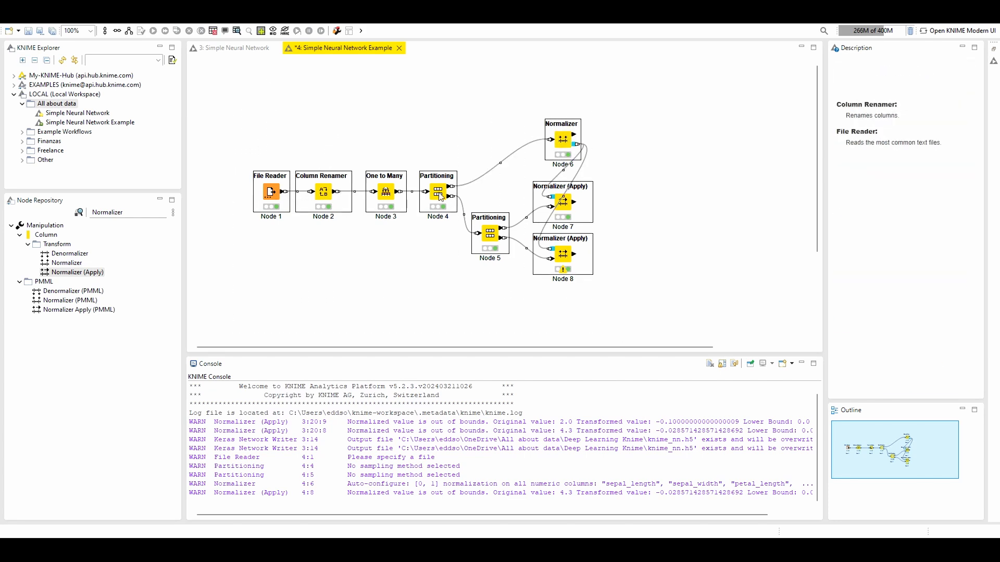
drag(442, 187, 396, 217)
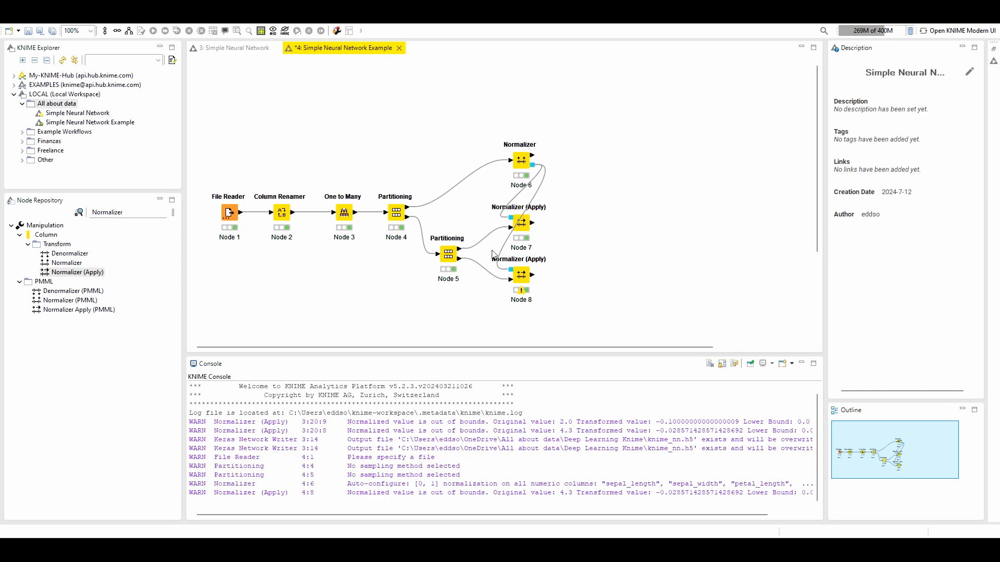
Collapse the two Partitioning nodes into a metanode named "Data split", accepting the reset of the executed nodes
click(396, 218)
ctrl+click(445, 264)
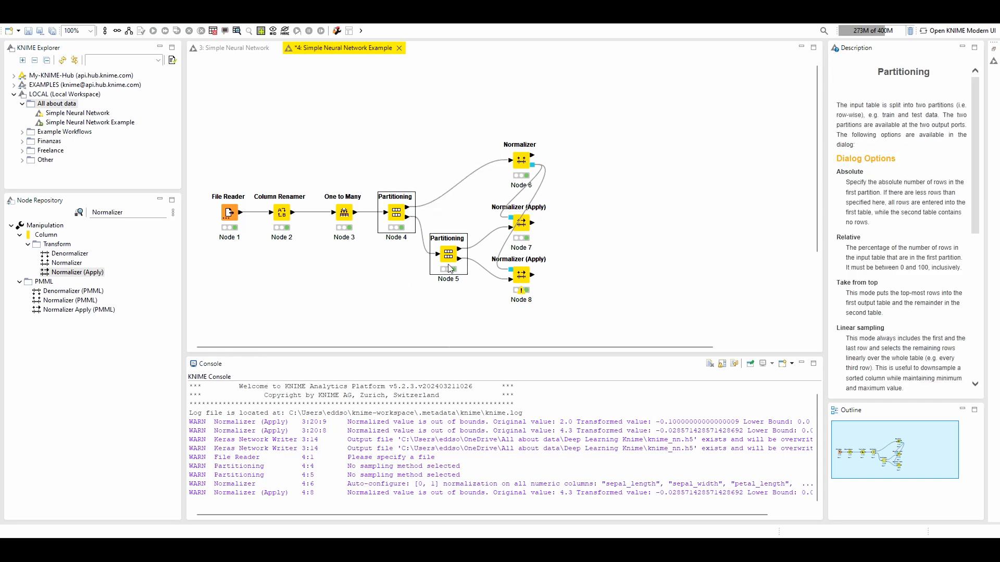
right_click(447, 264)
click(487, 375)
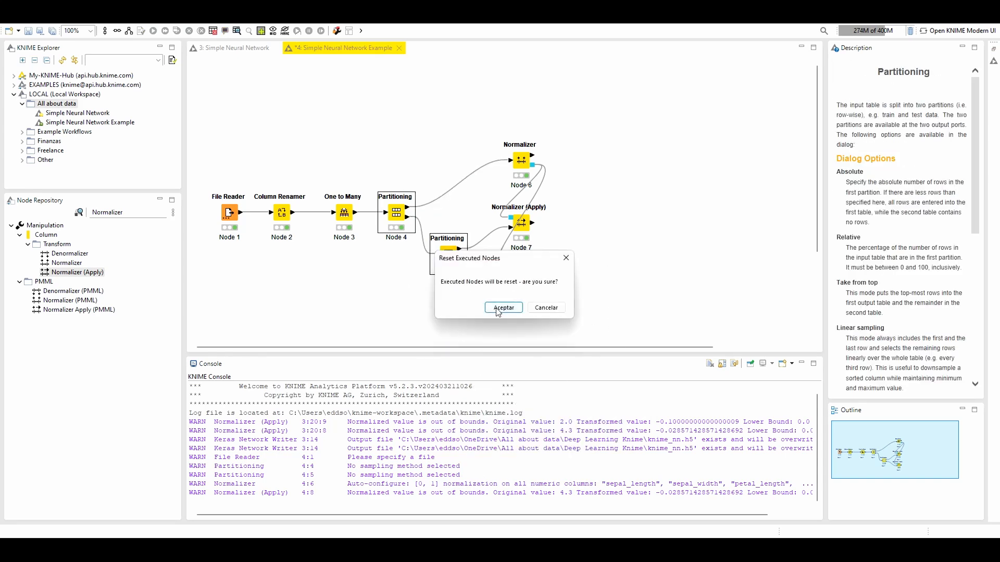
key(Return)
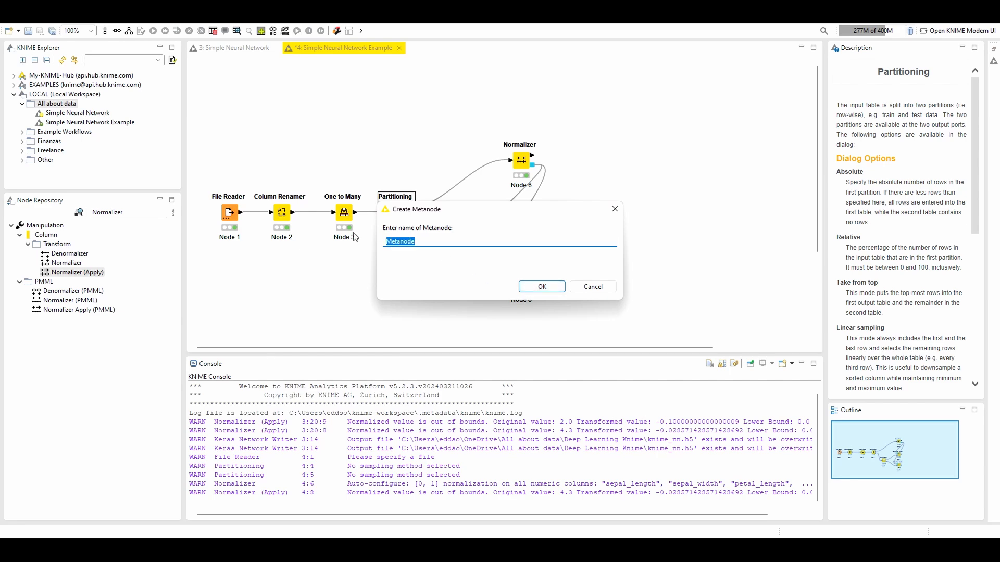
text(Data split)
click(533, 289)
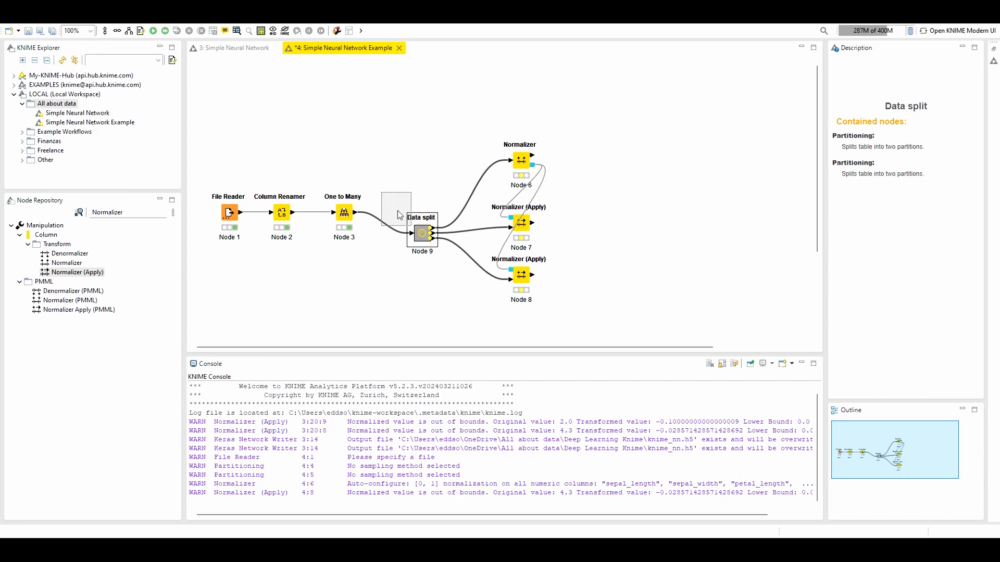
Align the Data split metanode with the One to Many node and compare the layout with the finished Simple Neural Network workflow
drag(398, 211, 397, 211)
click(418, 262)
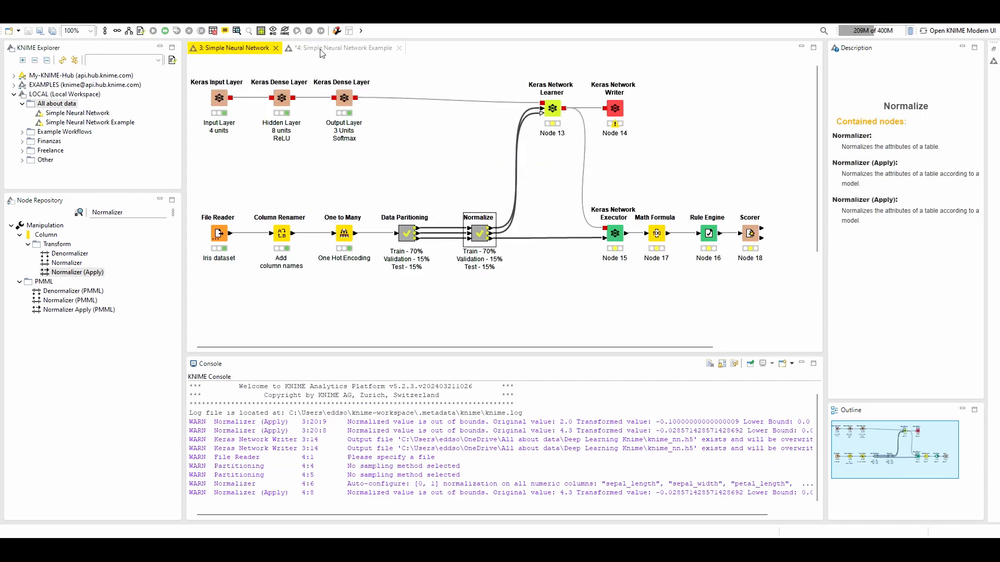
click(320, 49)
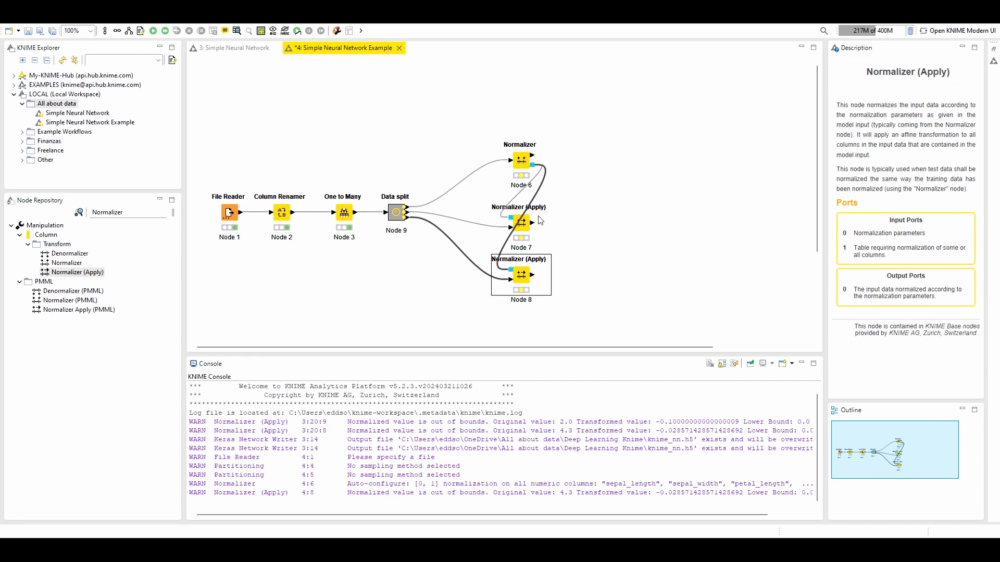
Compare the example workflow with the finished Simple Neural Network workflow, looking at its Keras layer nodes
click(594, 253)
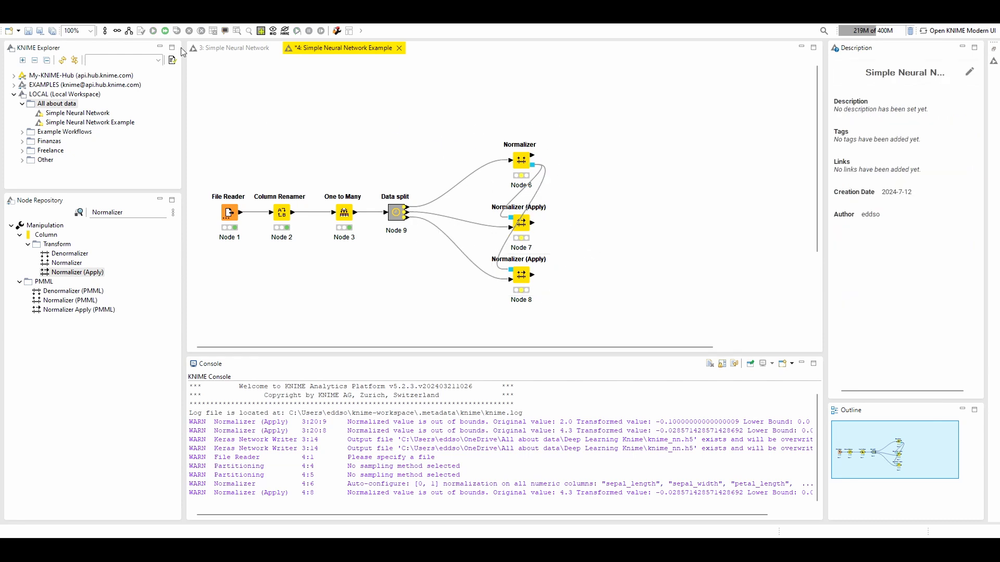
drag(126, 212, 59, 217)
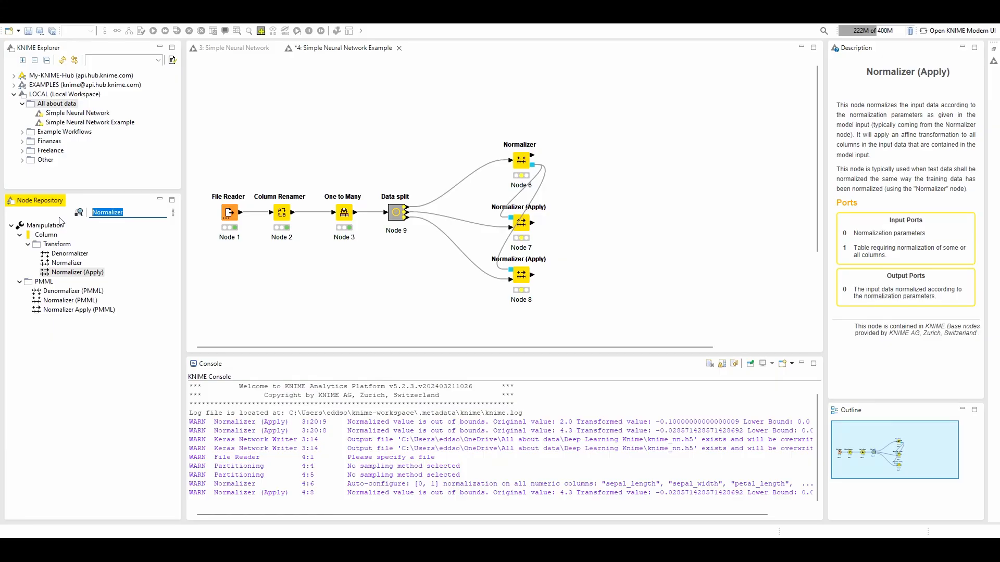
click(216, 48)
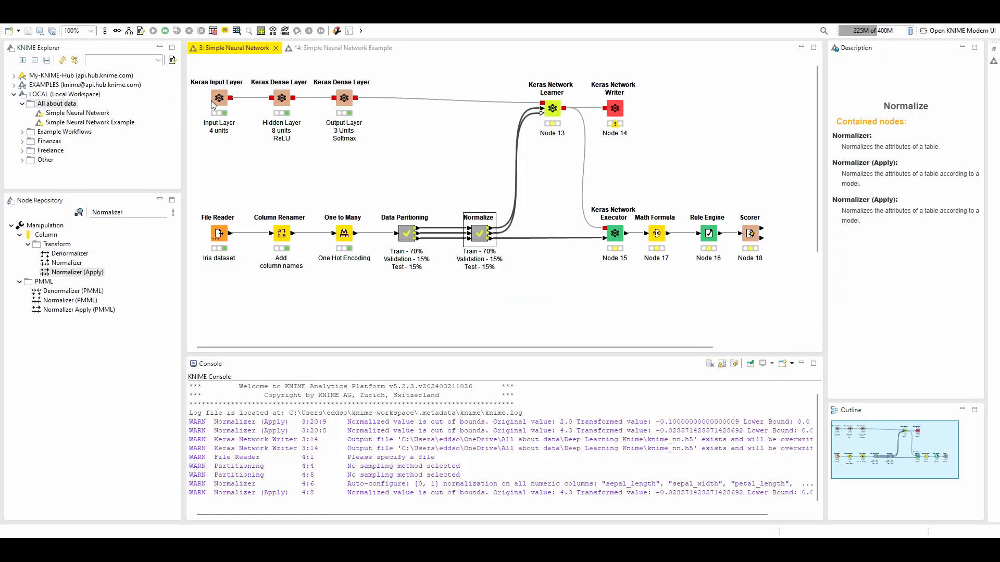
click(317, 48)
drag(133, 215, 70, 210)
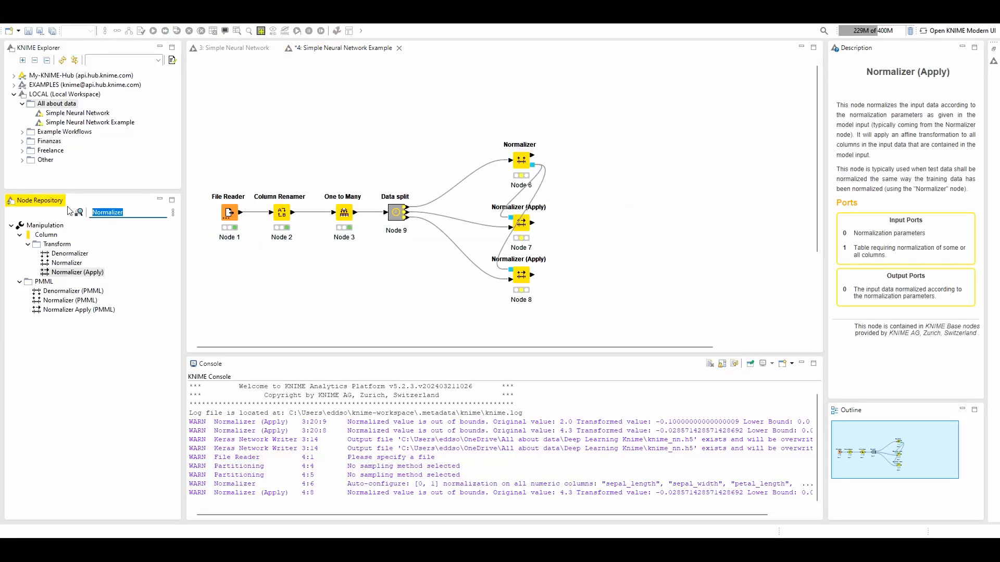
click(249, 47)
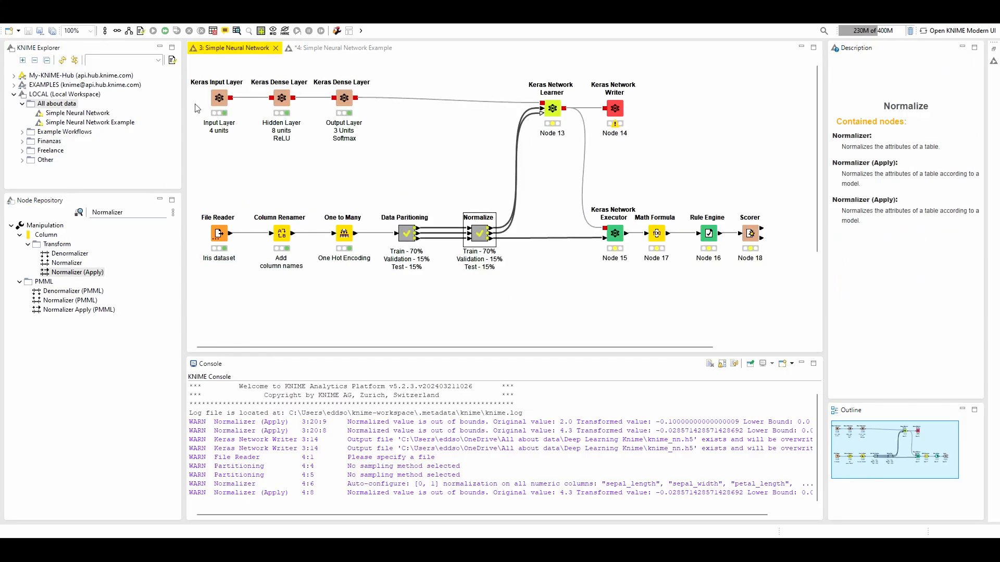
click(315, 48)
click(236, 48)
click(135, 214)
Search the installable KNIME extensions for "Keras" with already installed items included, and close the installer without installing anything
click(9, 18)
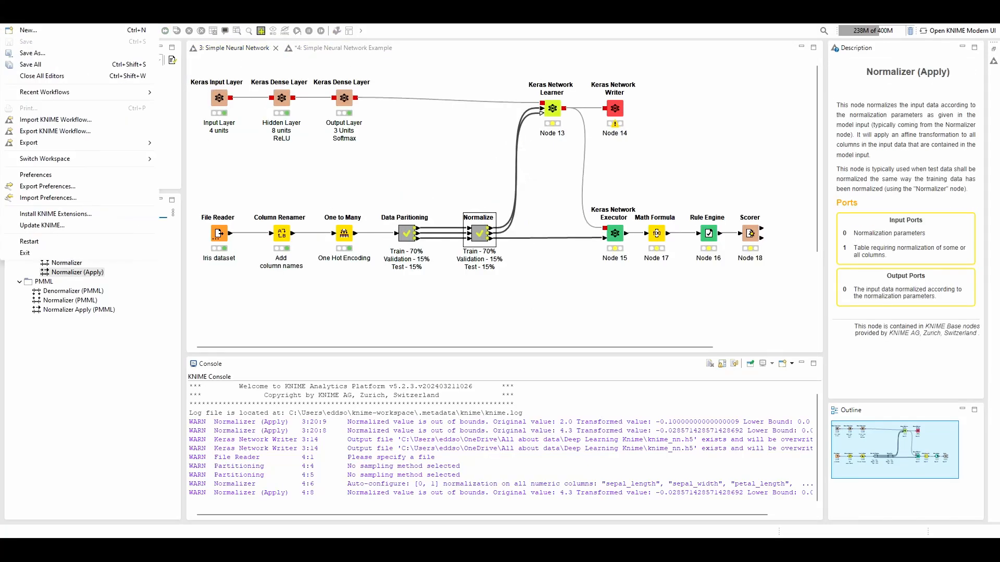
click(61, 214)
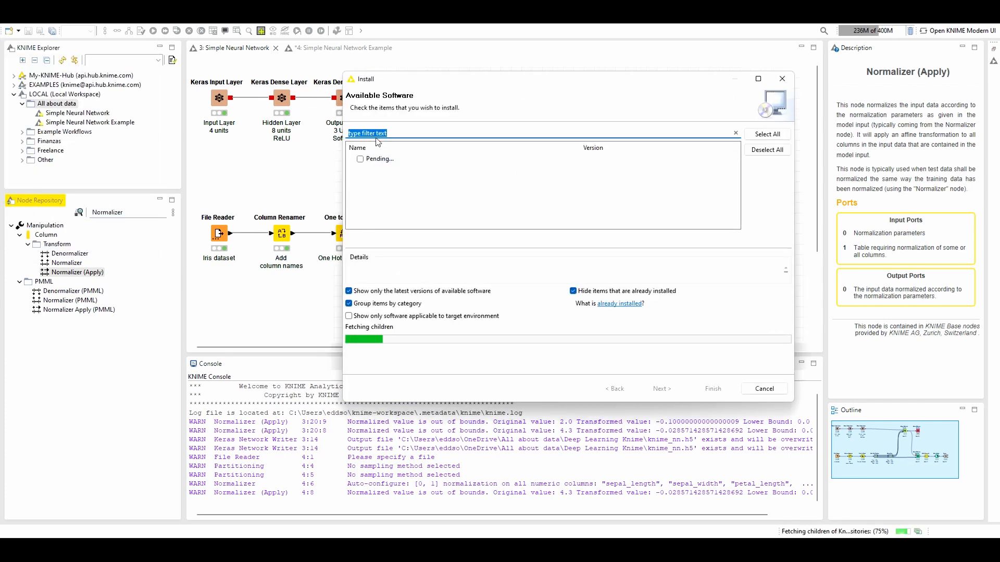
text(Keras)
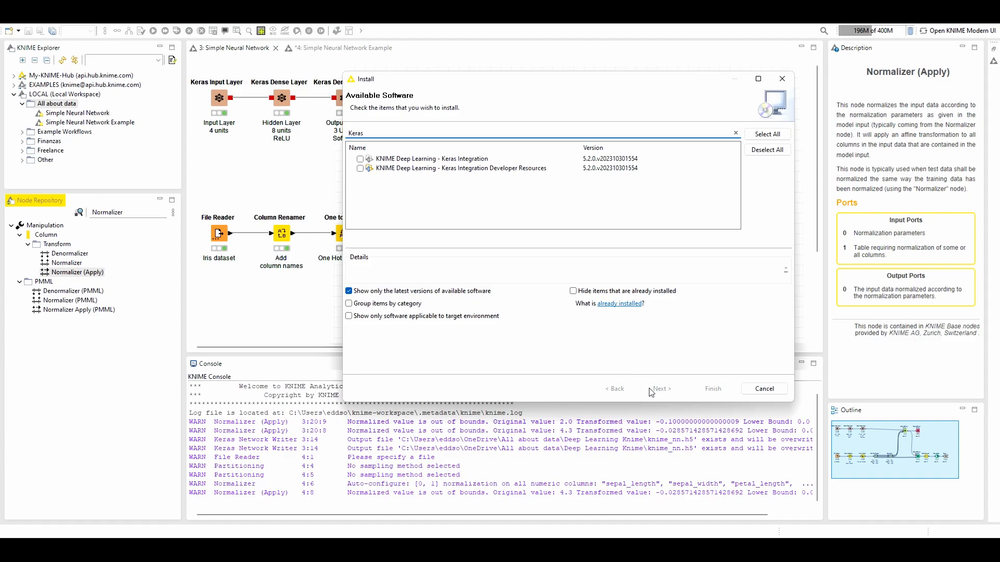
click(775, 79)
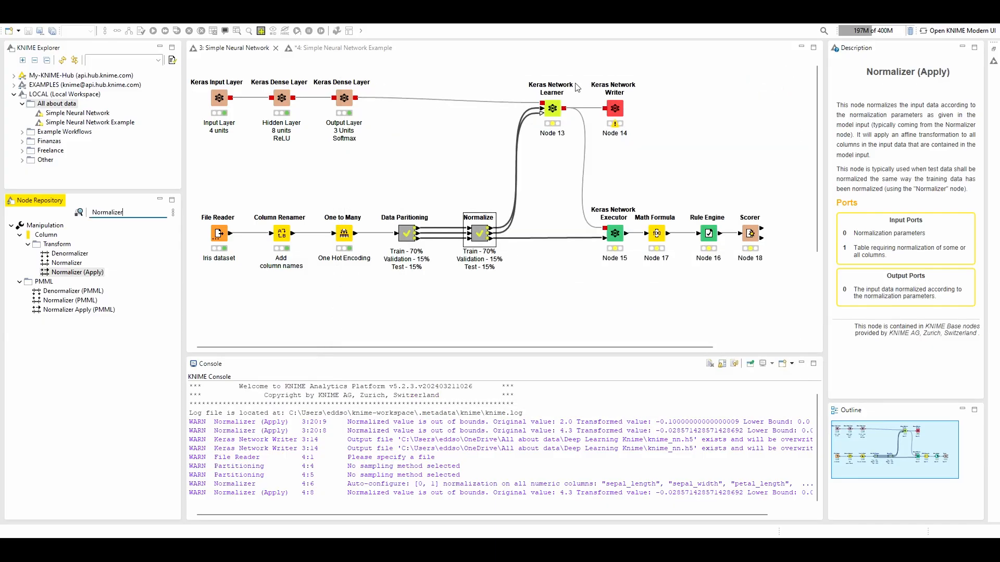
click(13, 24)
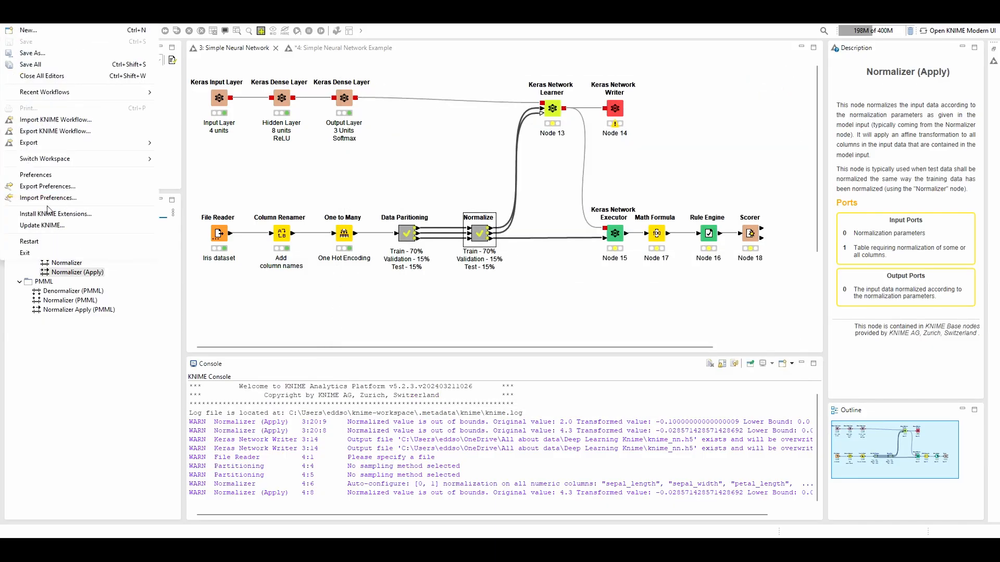
click(419, 275)
click(413, 310)
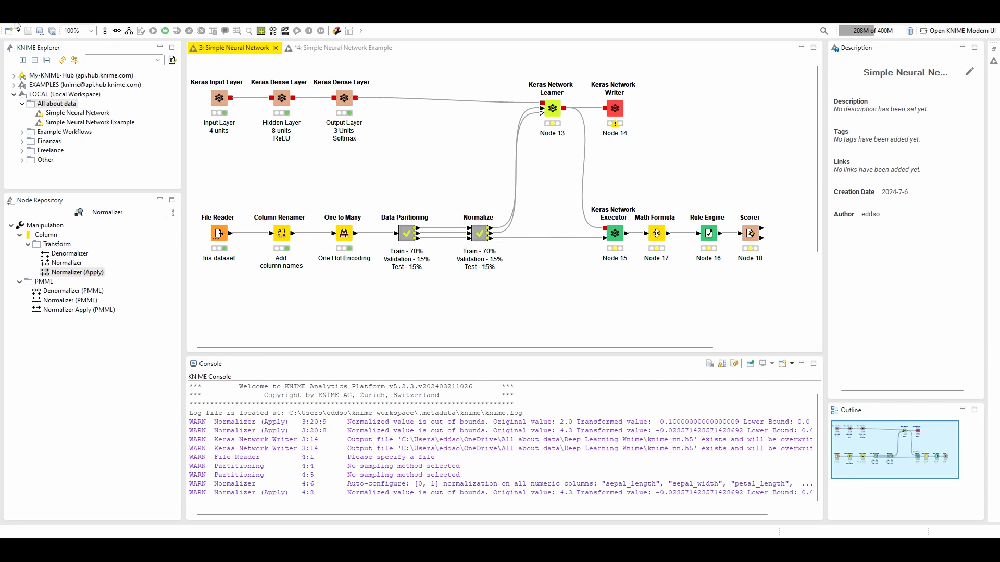
click(15, 24)
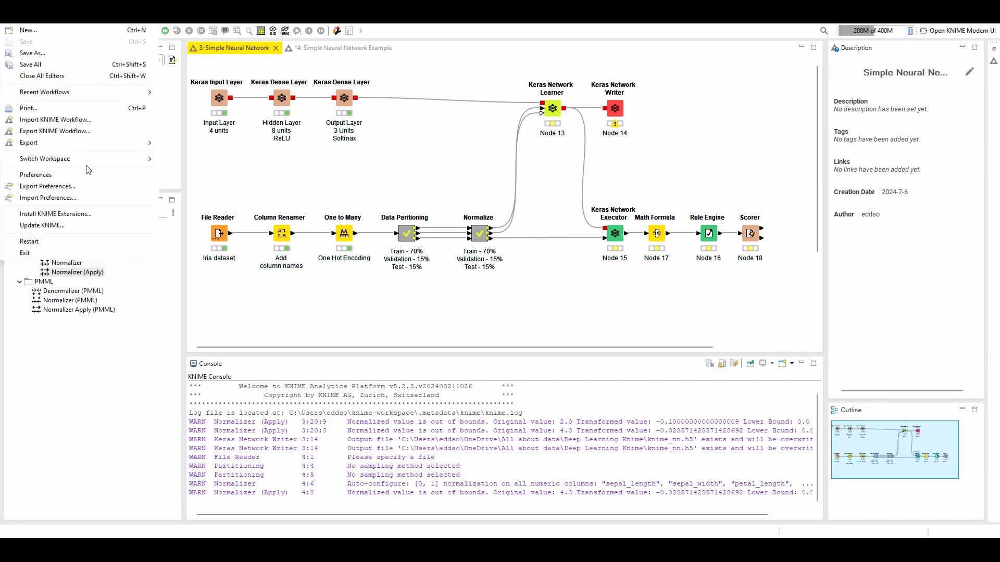
click(269, 177)
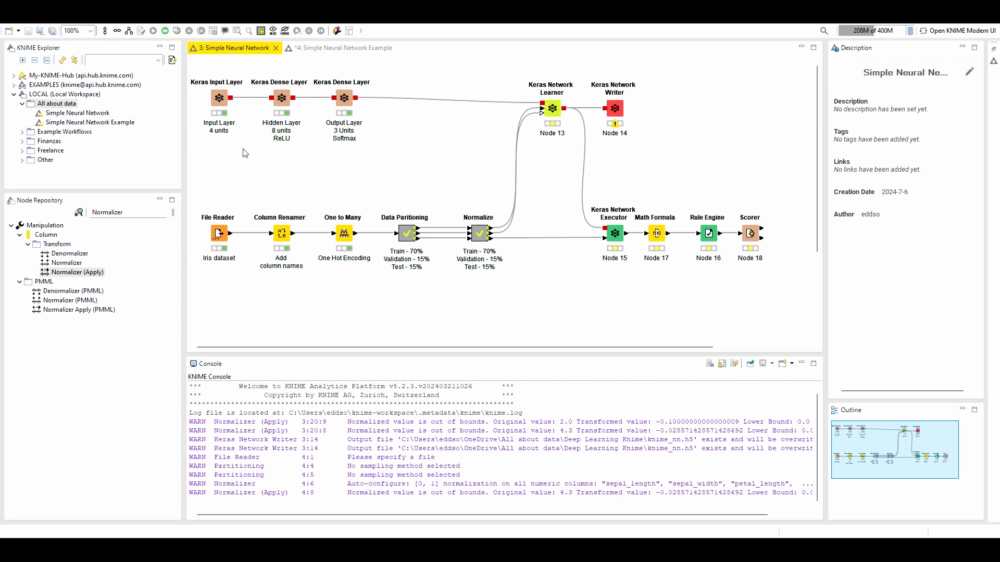
Open the Python Deep Learning page of the KNIME preferences and reposition the window to view its Conda settings
click(10, 24)
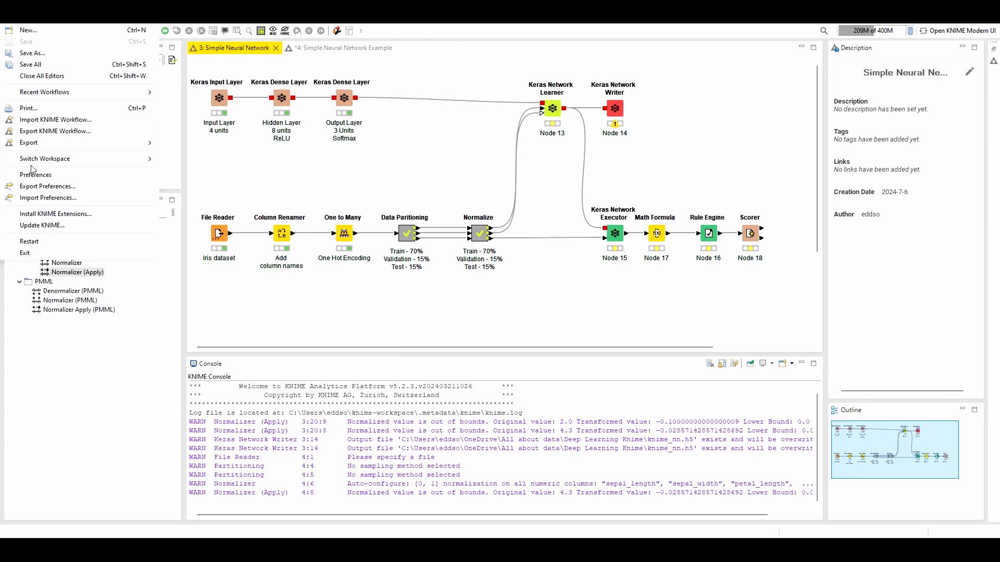
click(11, 24)
click(11, 24)
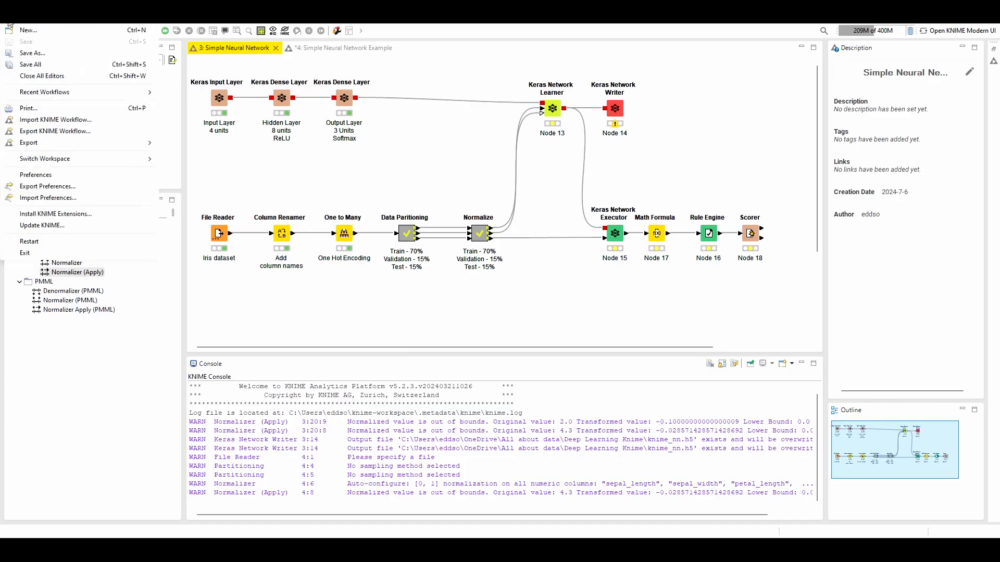
click(45, 177)
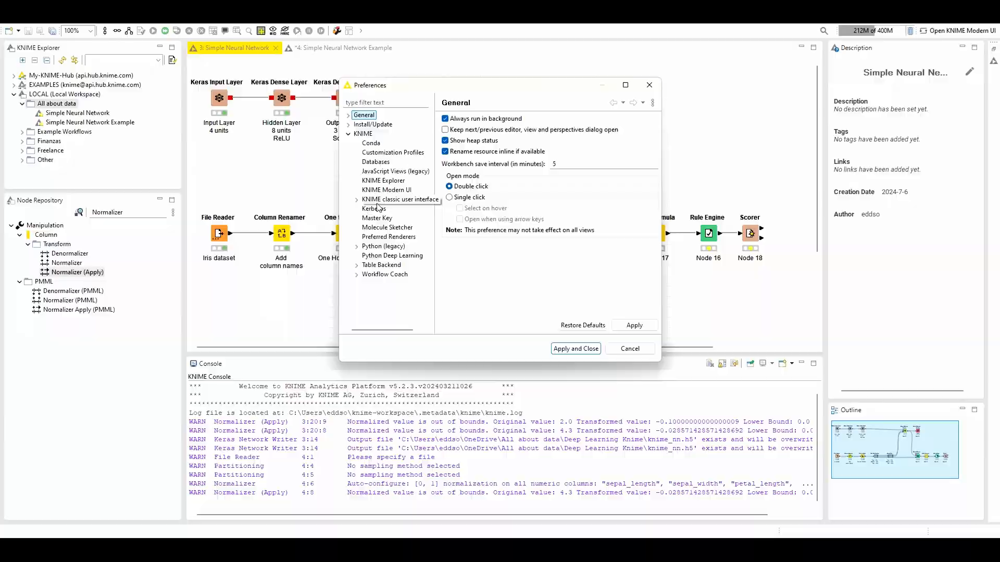
click(369, 256)
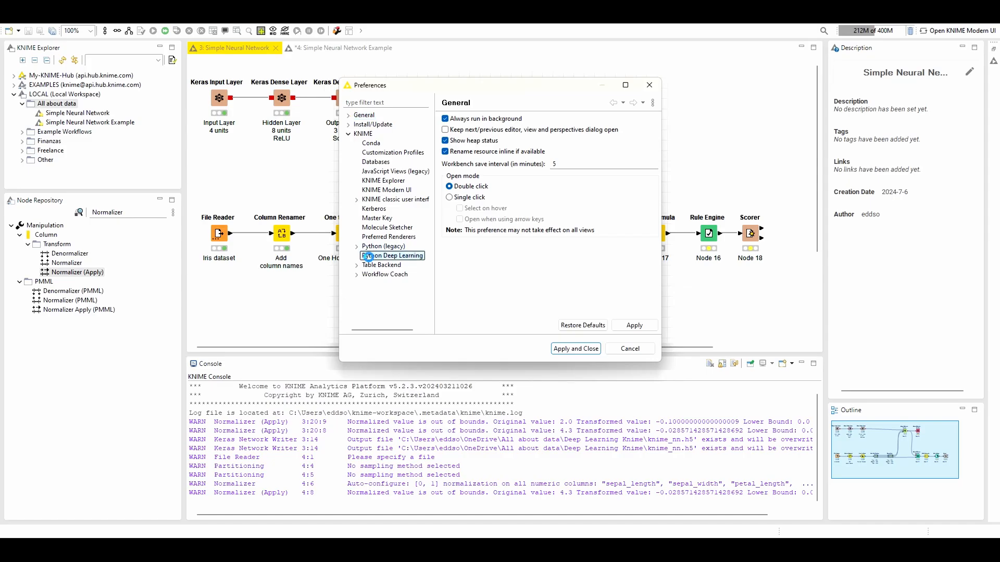
drag(547, 86, 454, 55)
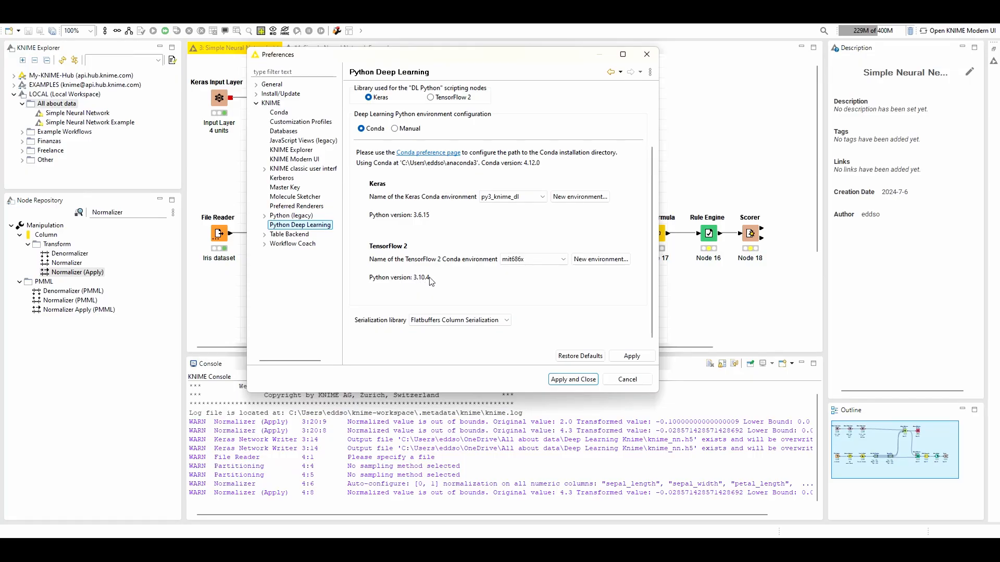
Examine the Conda environments offered for TensorFlow 2 and close the preferences without changing the selection
click(521, 260)
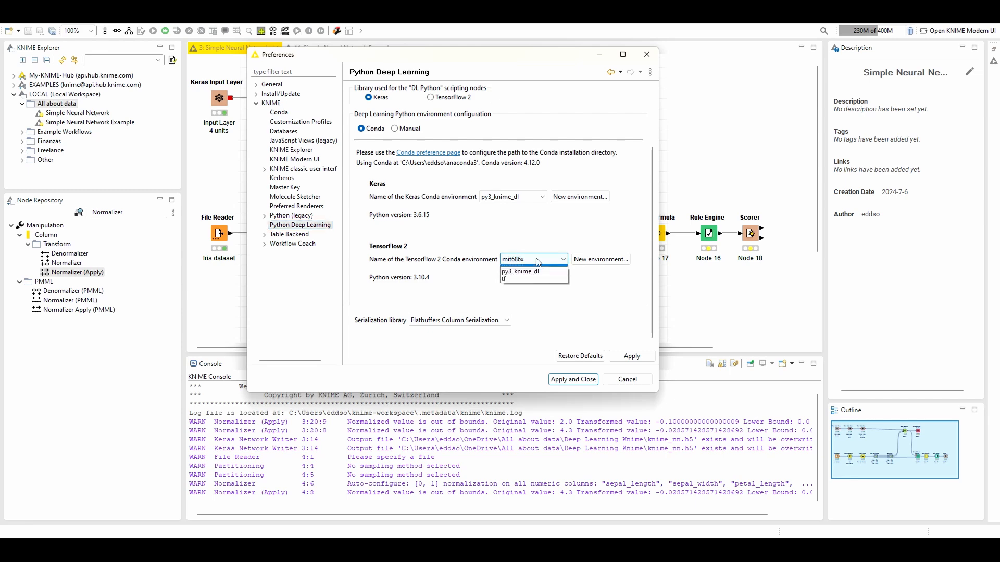
click(511, 230)
click(515, 259)
click(515, 258)
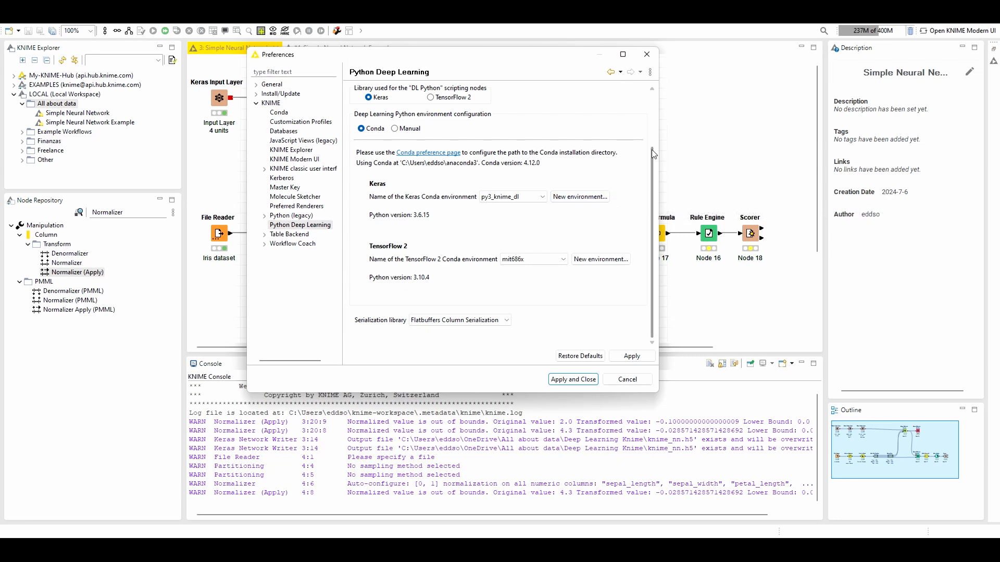
click(646, 54)
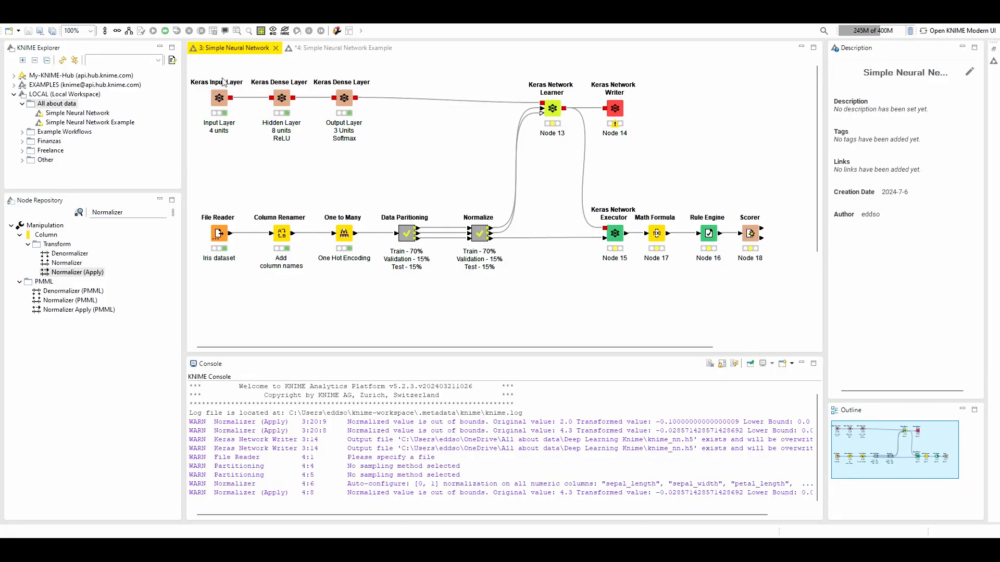
Find the Keras Input Layer node and place it above the File Reader in the Simple Neural Network Example workflow
click(347, 48)
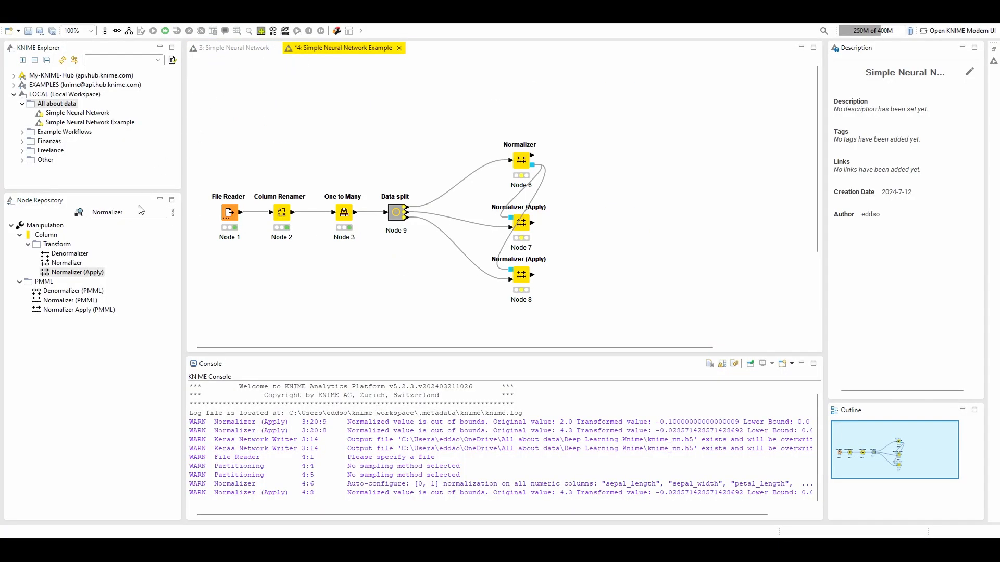
click(55, 210)
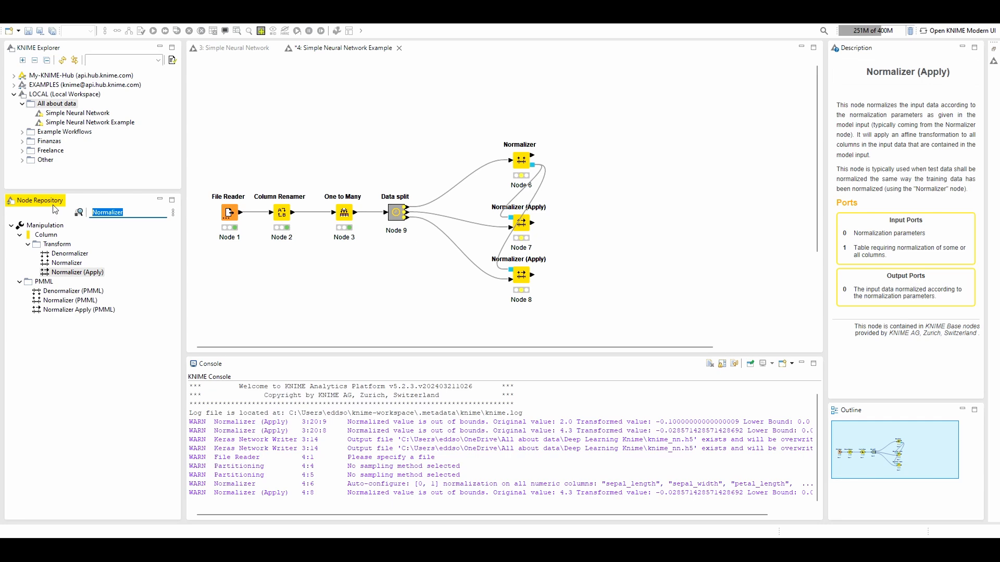
text(keras inpu)
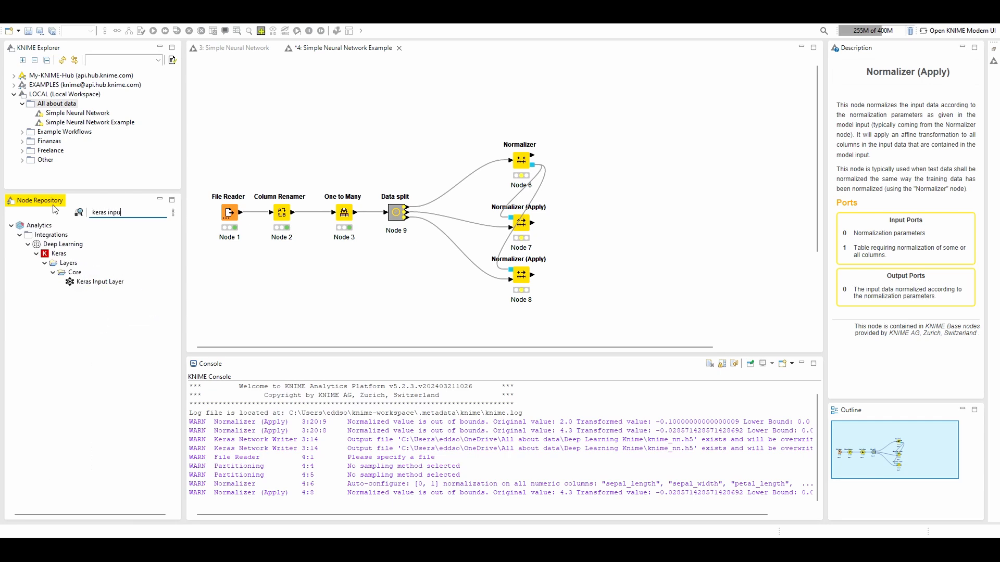
drag(99, 282, 218, 99)
double_click(222, 102)
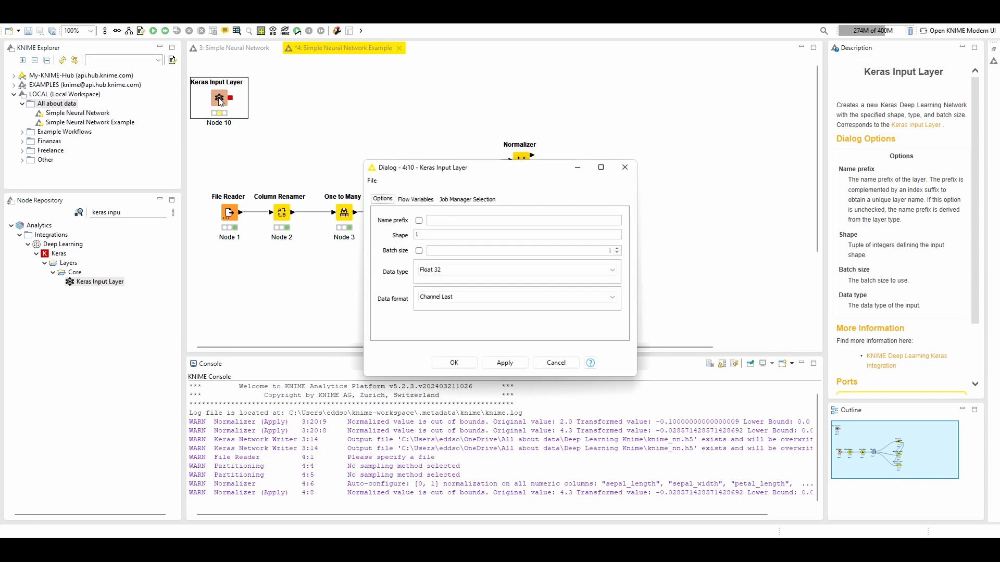
click(420, 234)
text(1)
double_click(418, 234)
click(625, 167)
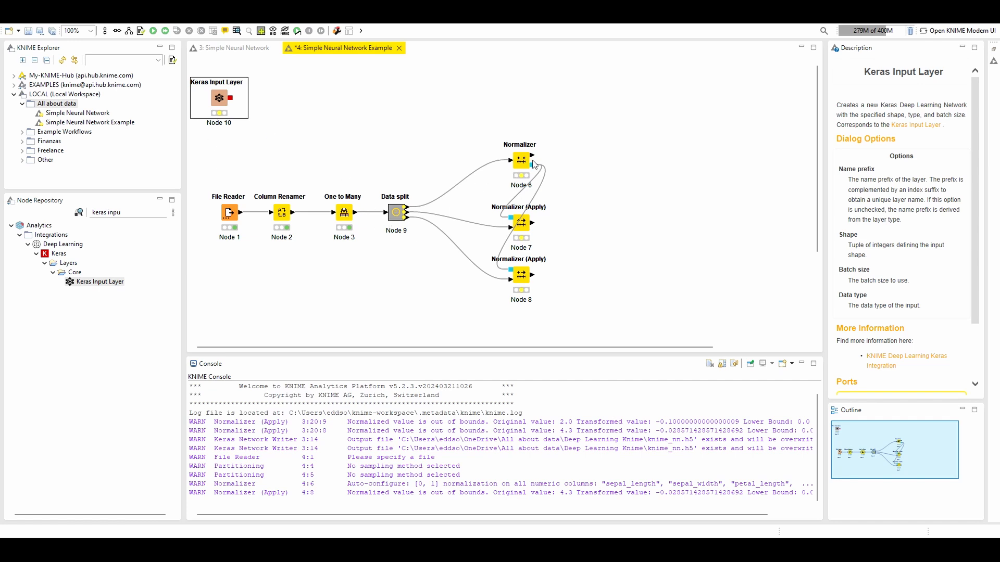
Execute the Normalizer and both Normalizer (Apply) nodes together
drag(598, 123, 460, 275)
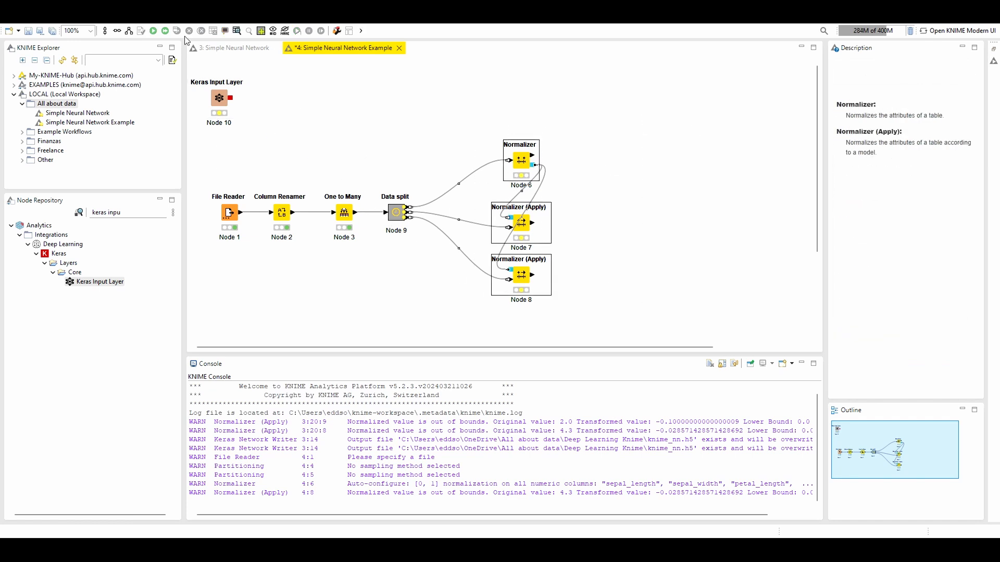
click(155, 31)
click(589, 115)
Open the Normalizer's normalized table, examine the four sepal and petal feature columns, and close it
click(521, 160)
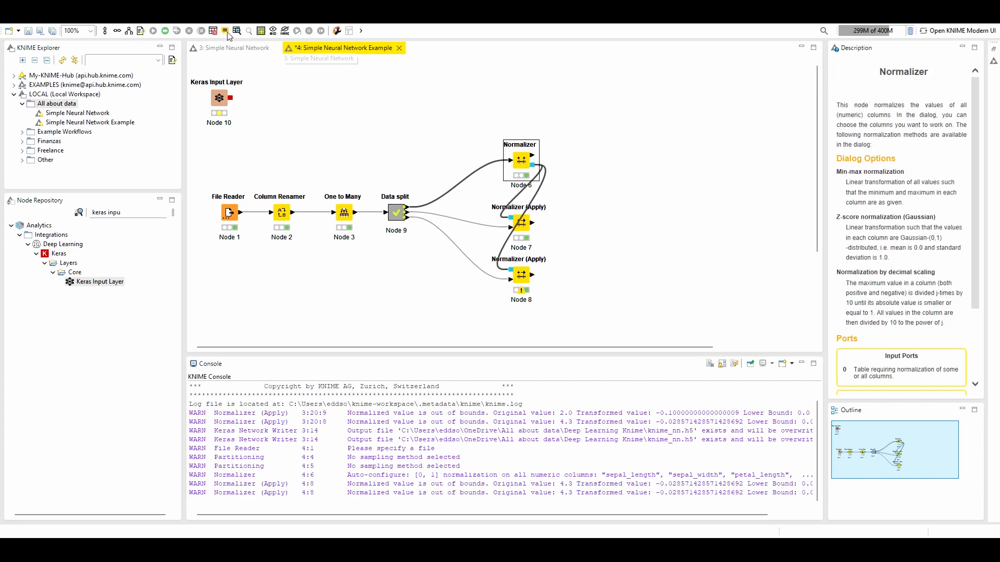
click(236, 32)
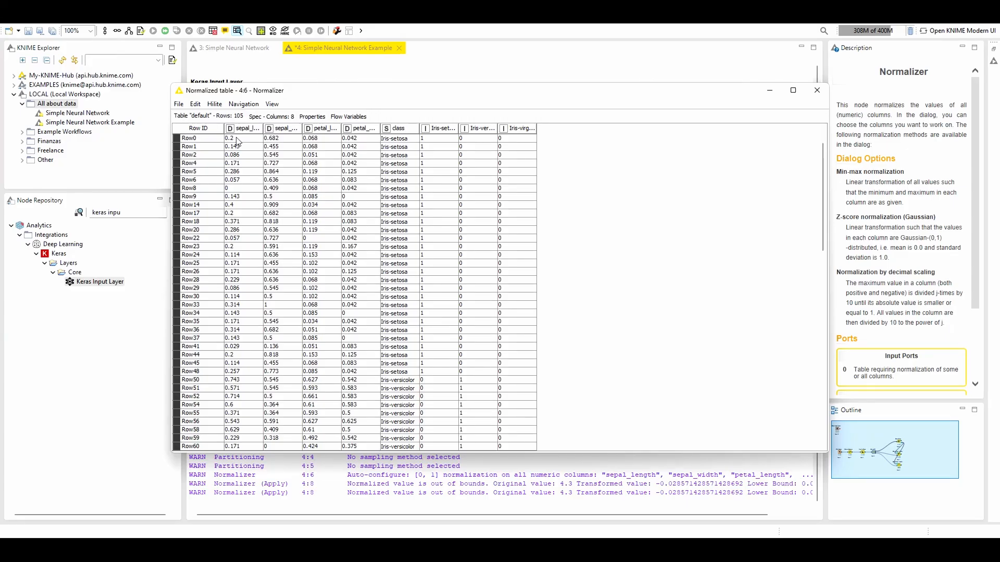
drag(242, 144, 783, 101)
click(816, 90)
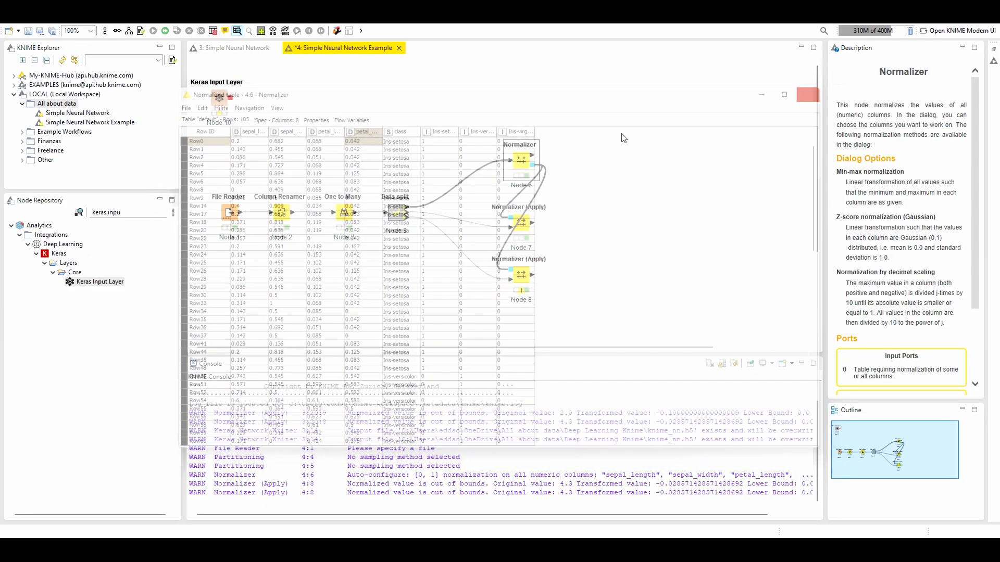
Configure the Keras Input Layer with shape 4, data type Float 32 and data format Channel Last, and execute it
double_click(218, 101)
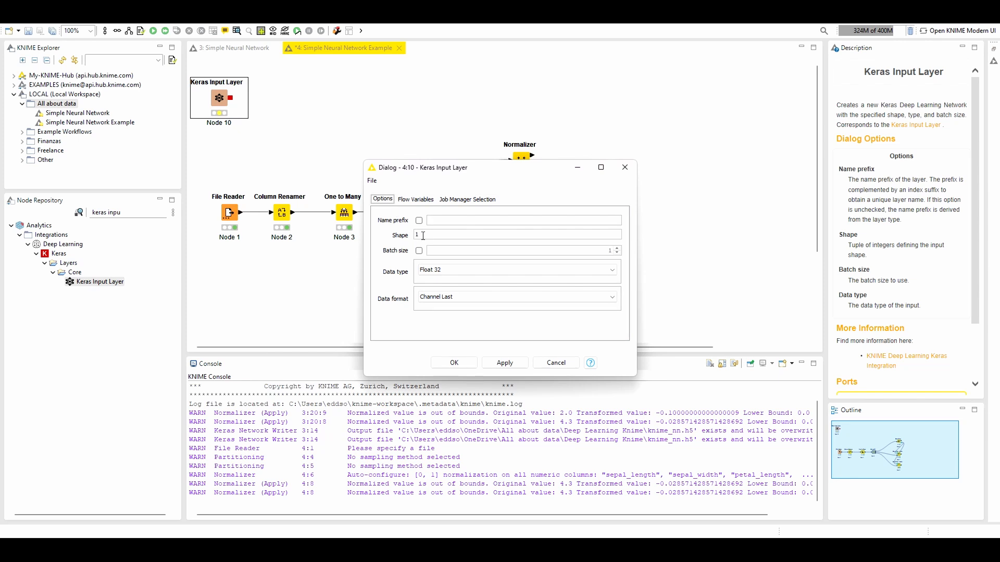
click(443, 274)
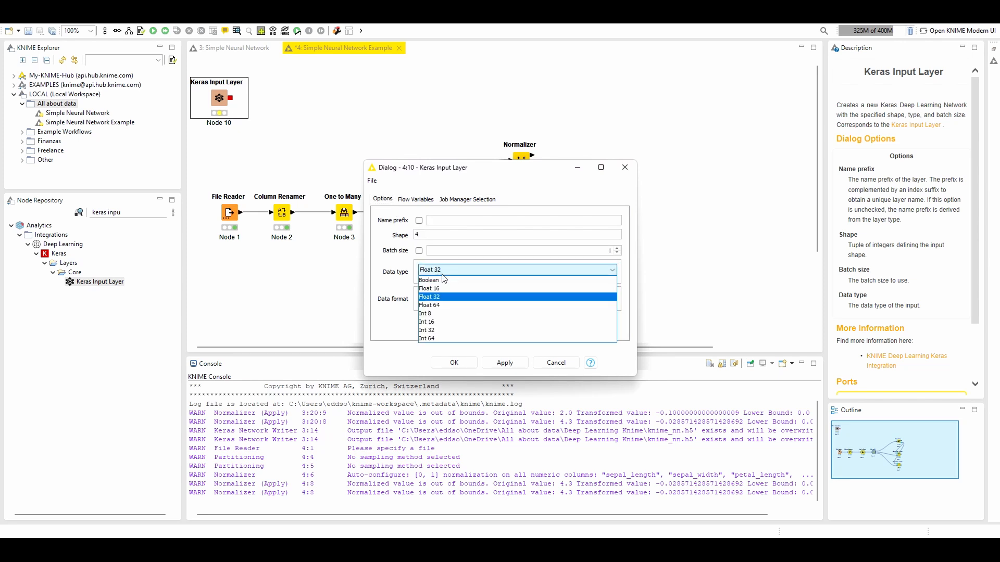
click(448, 272)
click(438, 273)
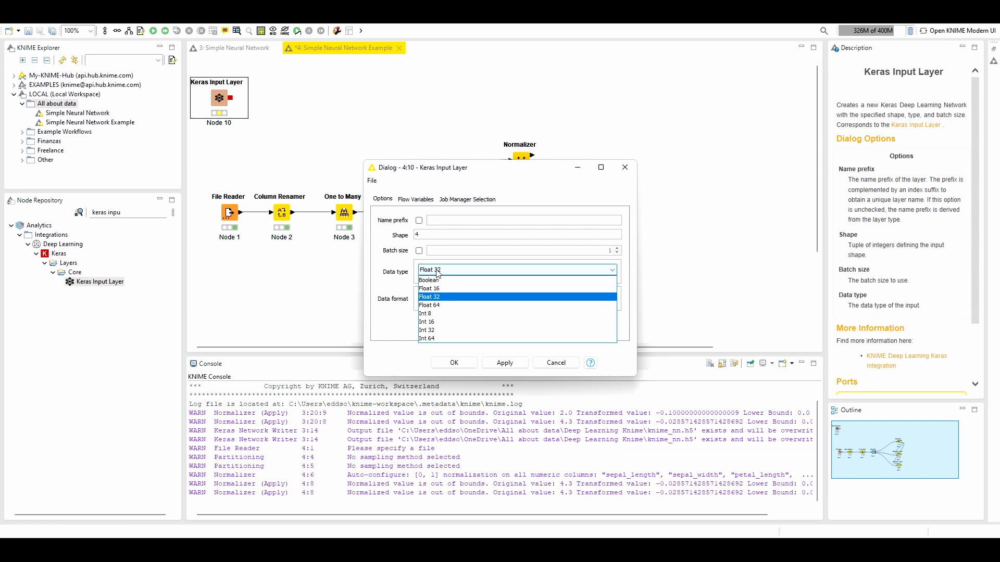
click(440, 296)
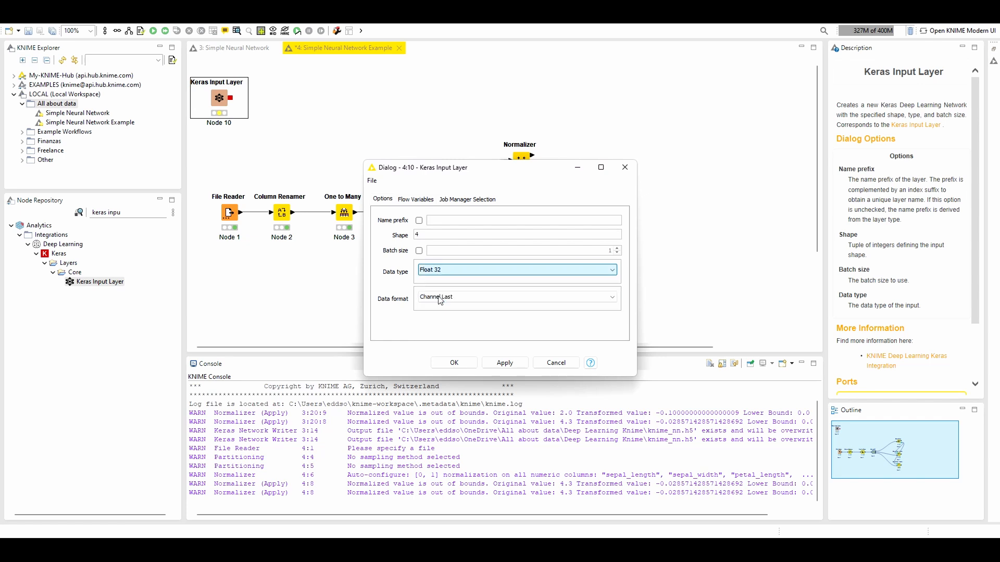
click(456, 364)
click(153, 31)
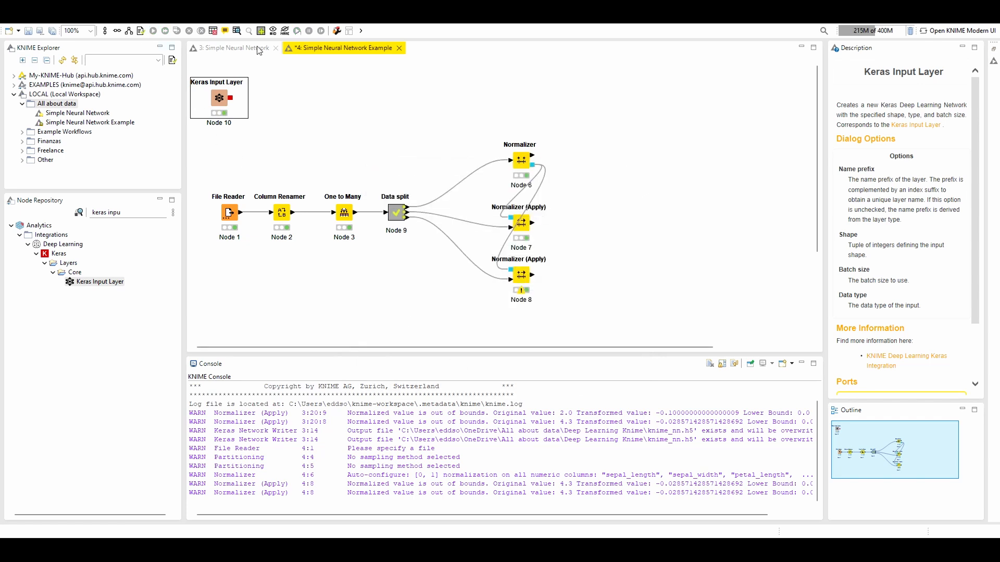
Open the Keras Input Layer's network output and examine the shape and element type in its output specs
click(237, 31)
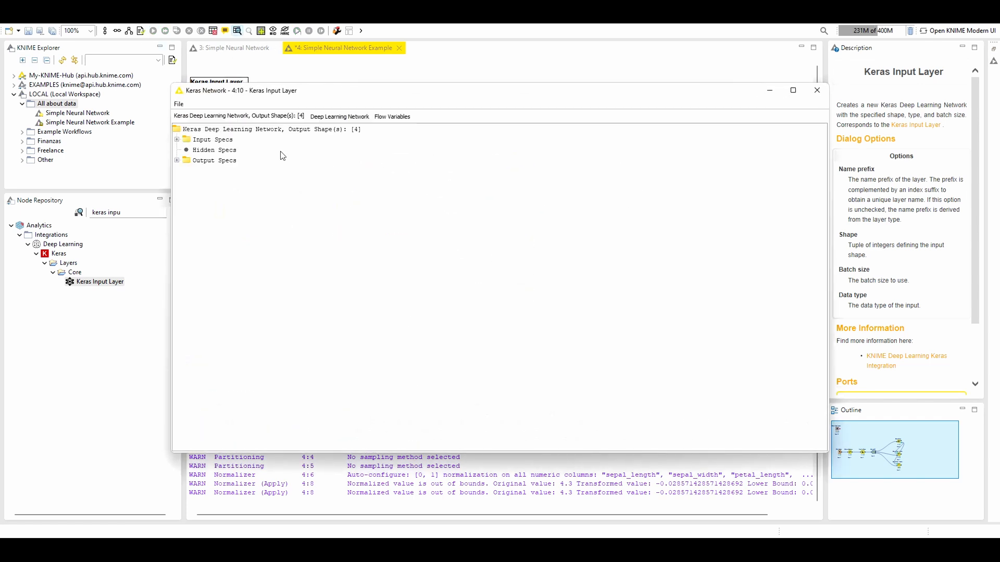
click(177, 160)
click(187, 171)
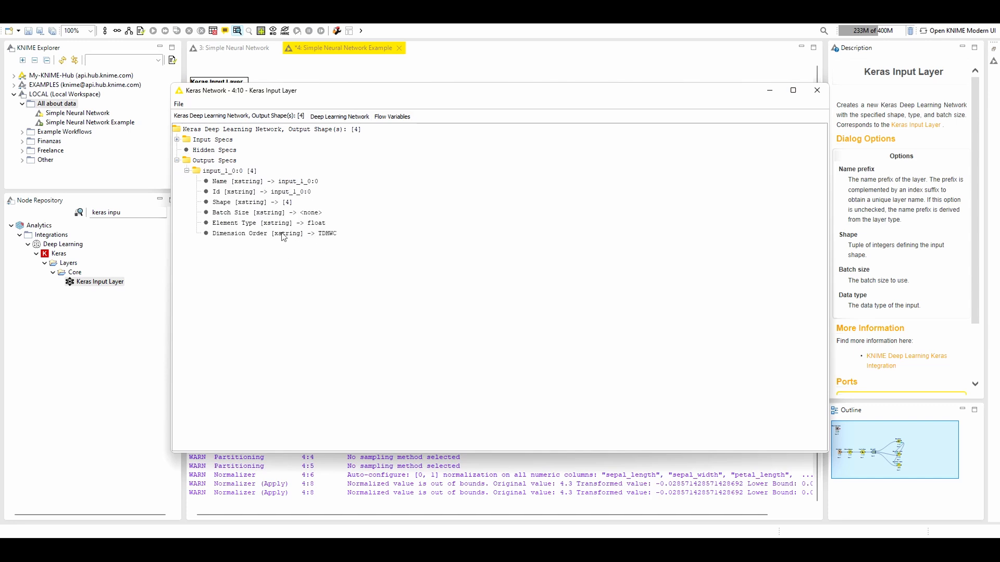
Check the Shape entry in the input layer's output specs, close the view, and look over the reference Simple Neural Network workflow
click(290, 204)
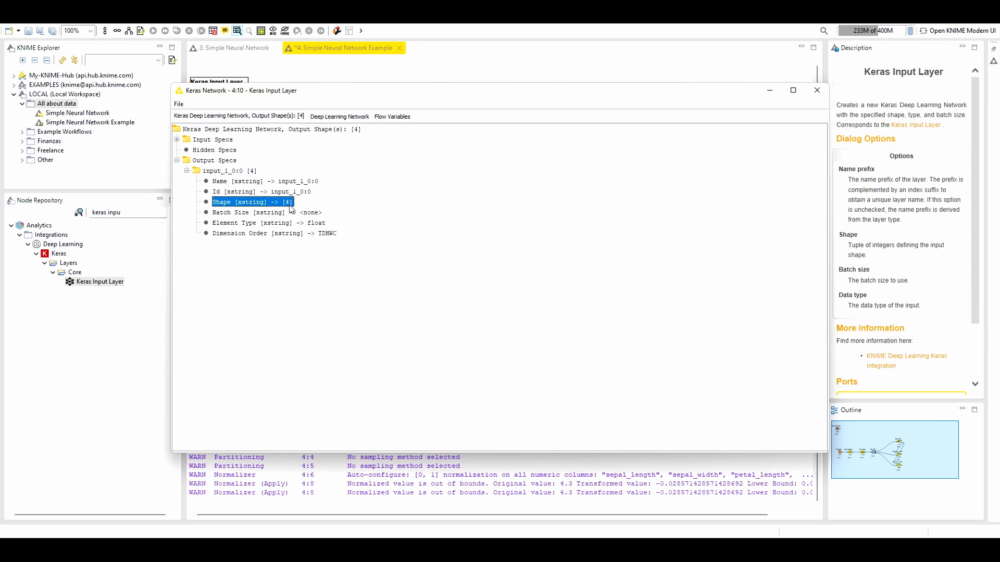
click(816, 91)
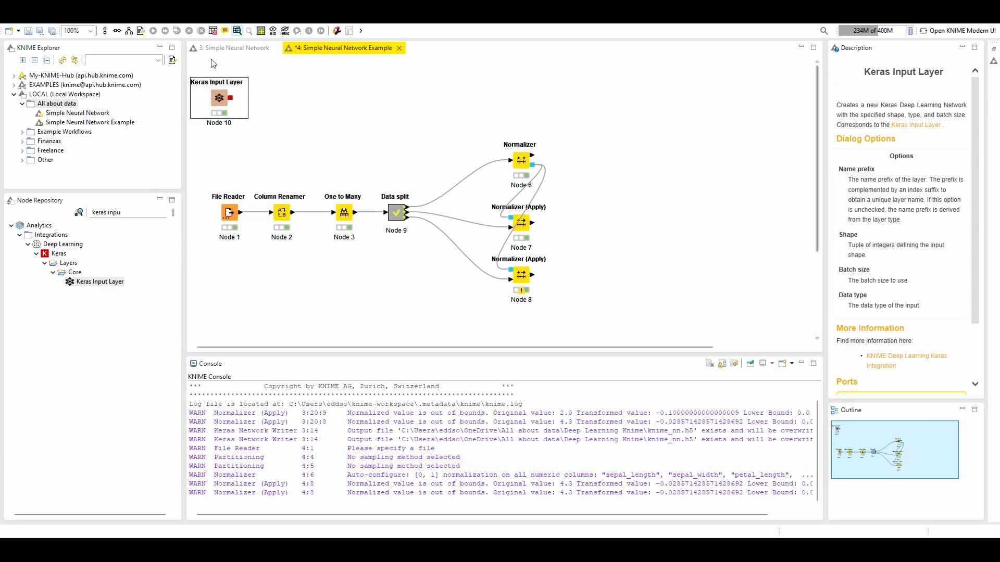
click(249, 49)
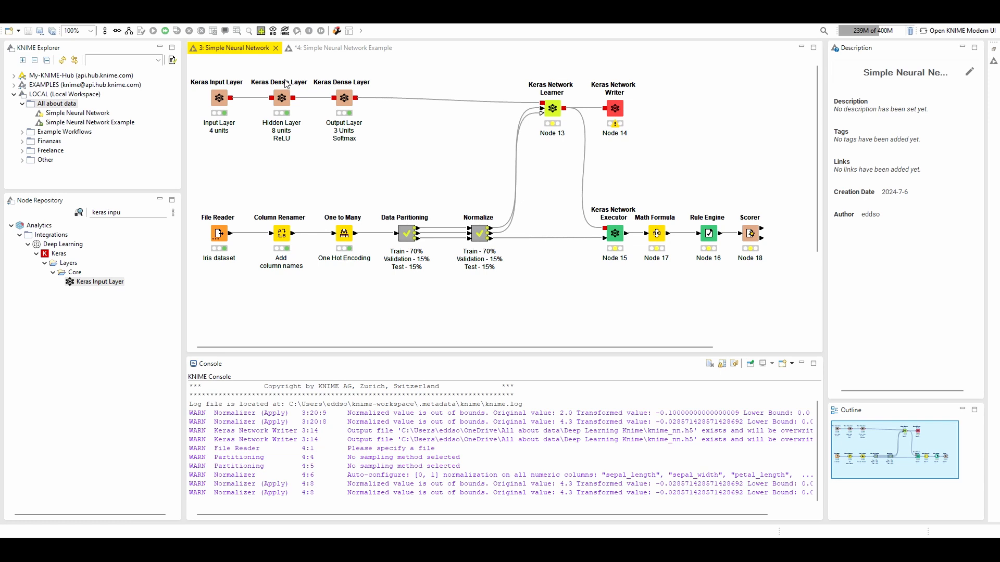
click(320, 48)
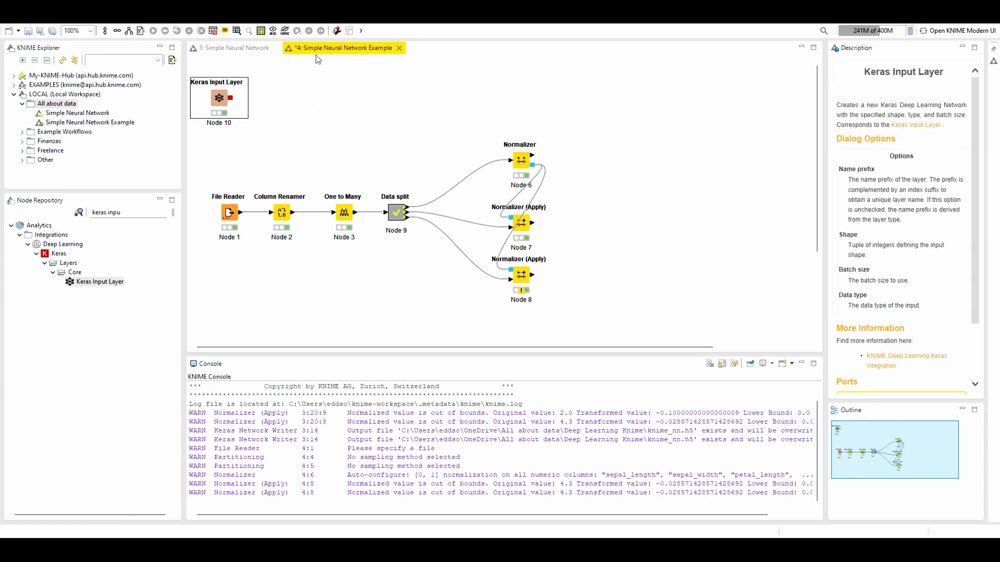
Find the Keras Dense Layer node in the repository and add it to the example workflow, connected after the Keras Input Layer
click(39, 202)
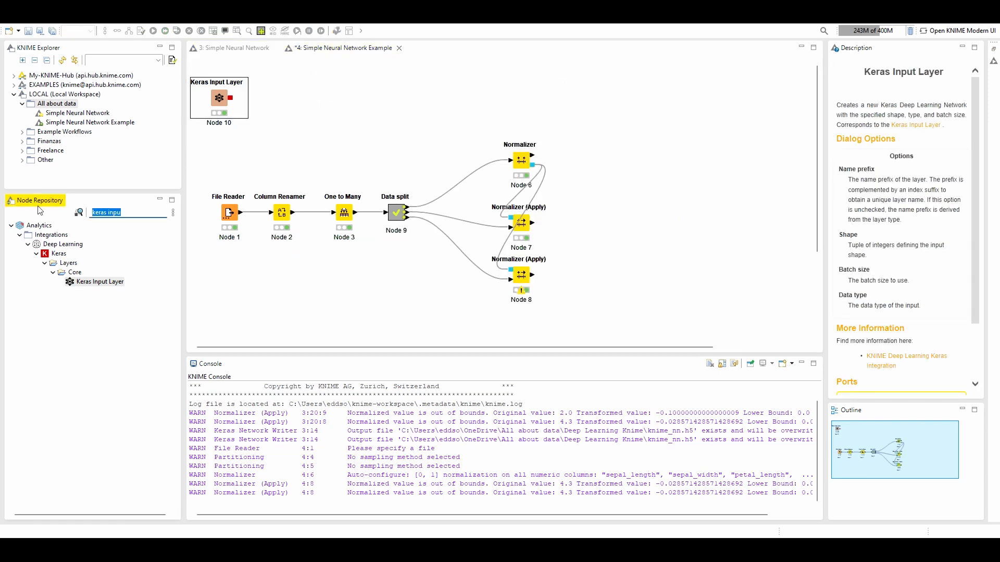
text(keras dense la)
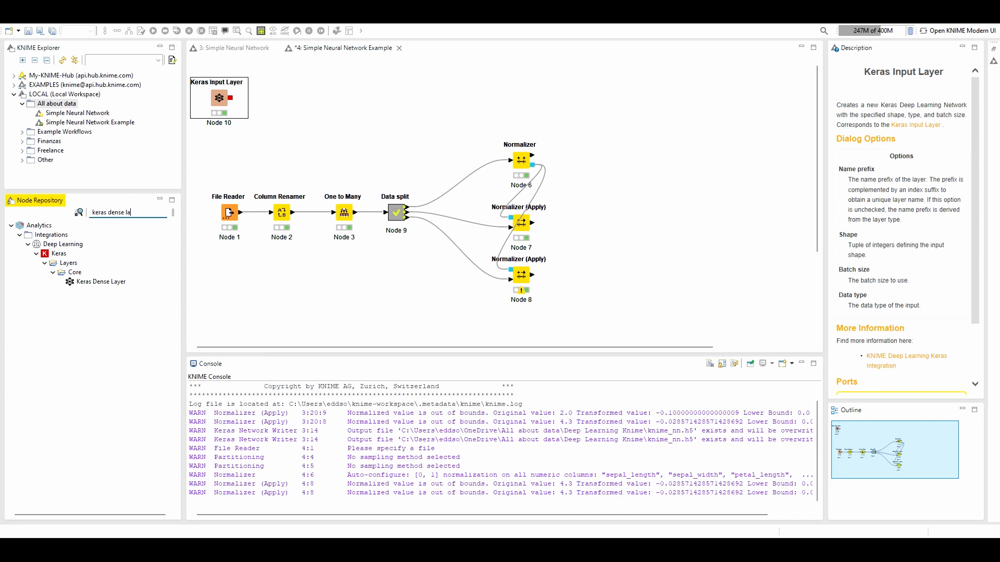
drag(94, 281, 278, 102)
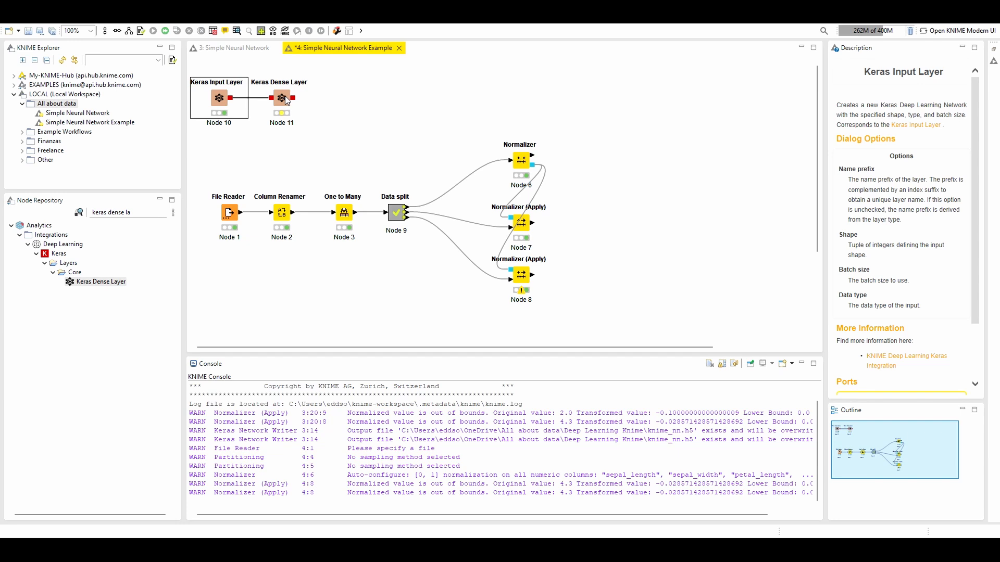
Review the new Keras Dense Layer's options and the hidden layer's settings in the reference workflow, closing both dialogs without changes
double_click(287, 97)
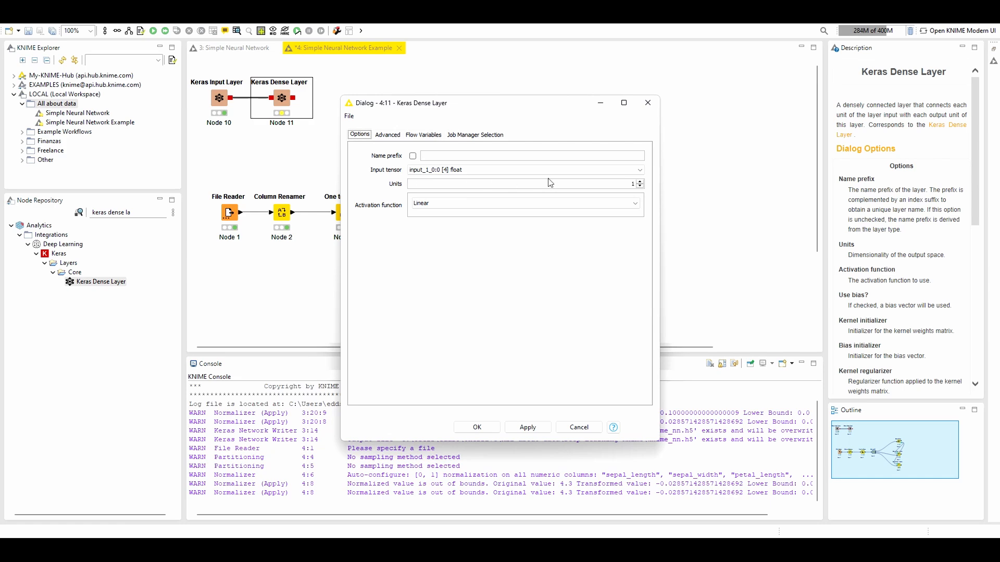
click(421, 207)
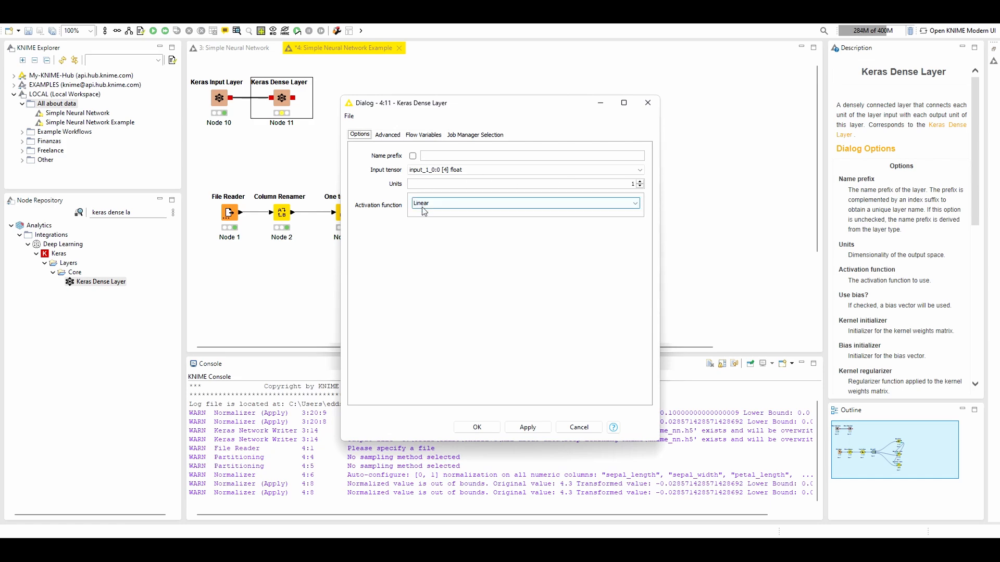
click(422, 207)
click(648, 103)
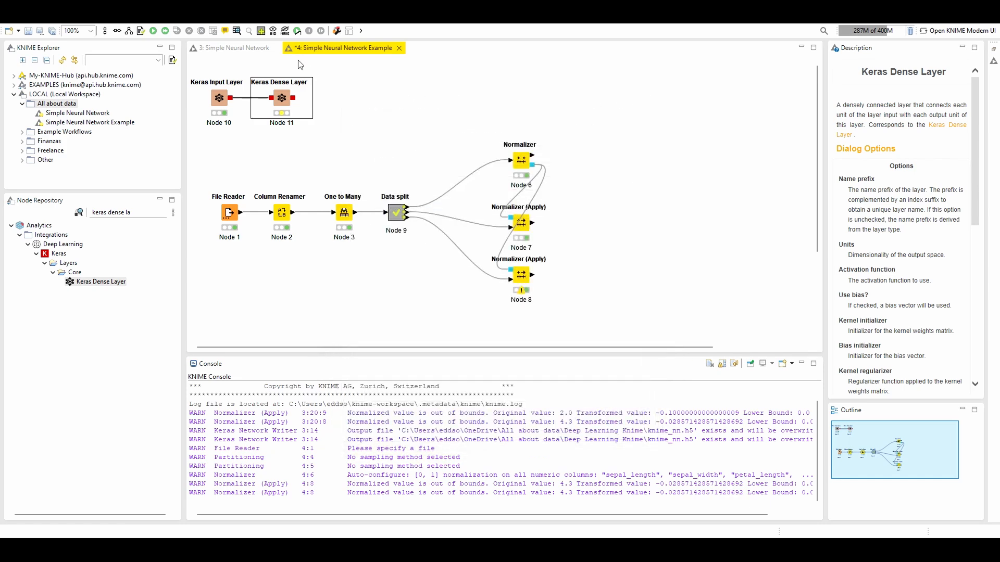
click(235, 48)
double_click(279, 100)
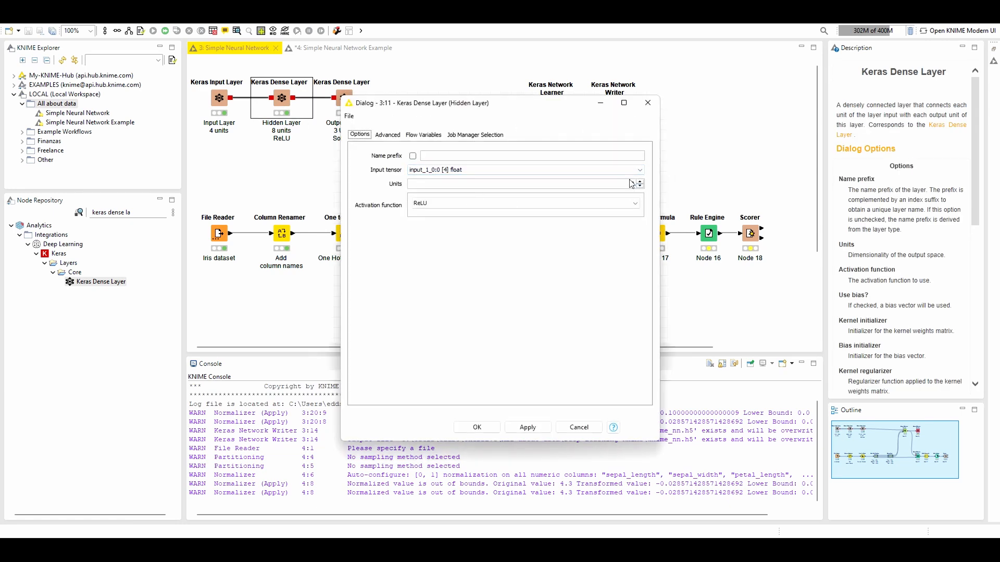
click(648, 103)
click(329, 47)
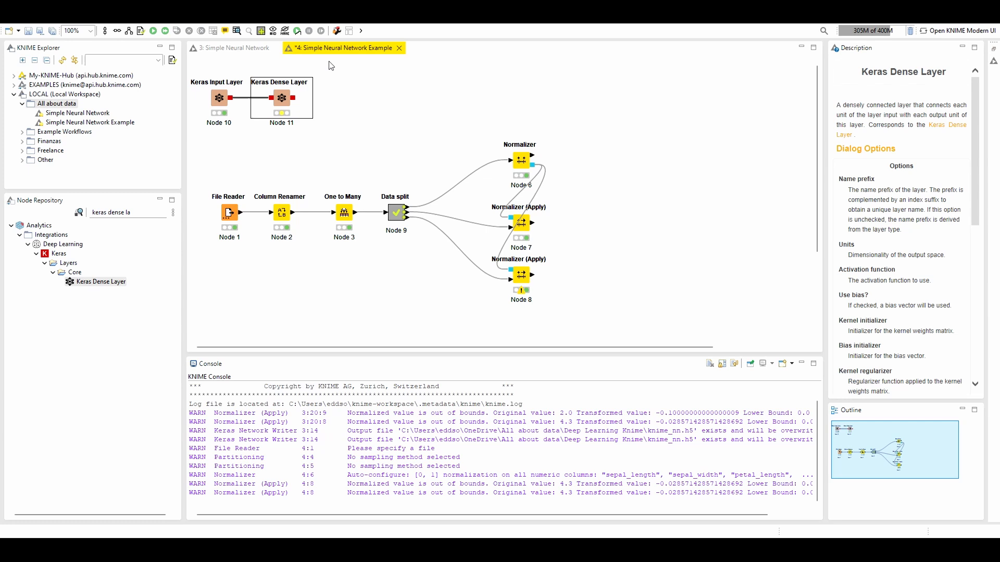
Configure the first Keras Dense Layer with 8 units and the ReLU activation function, and execute it
double_click(281, 97)
click(439, 183)
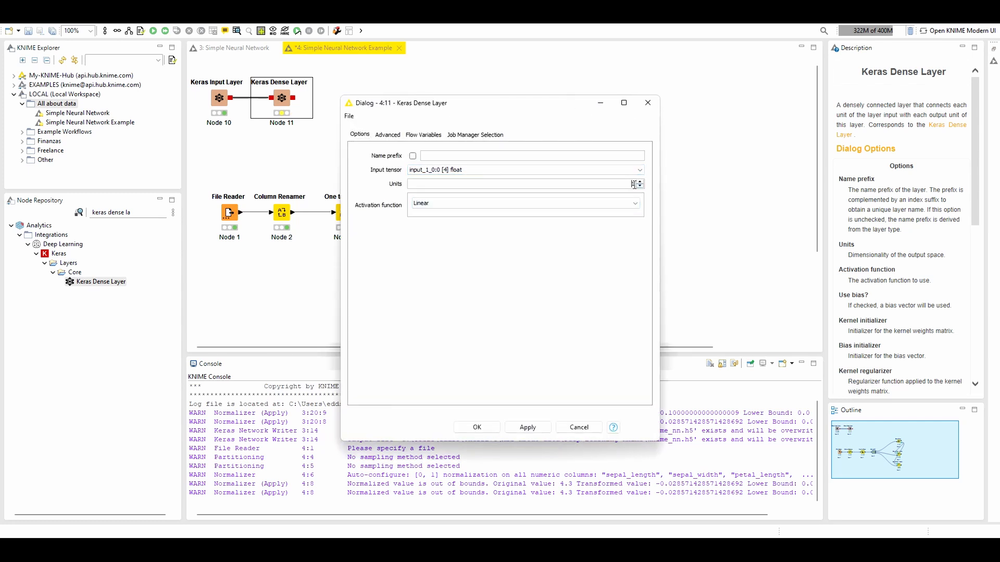
click(581, 203)
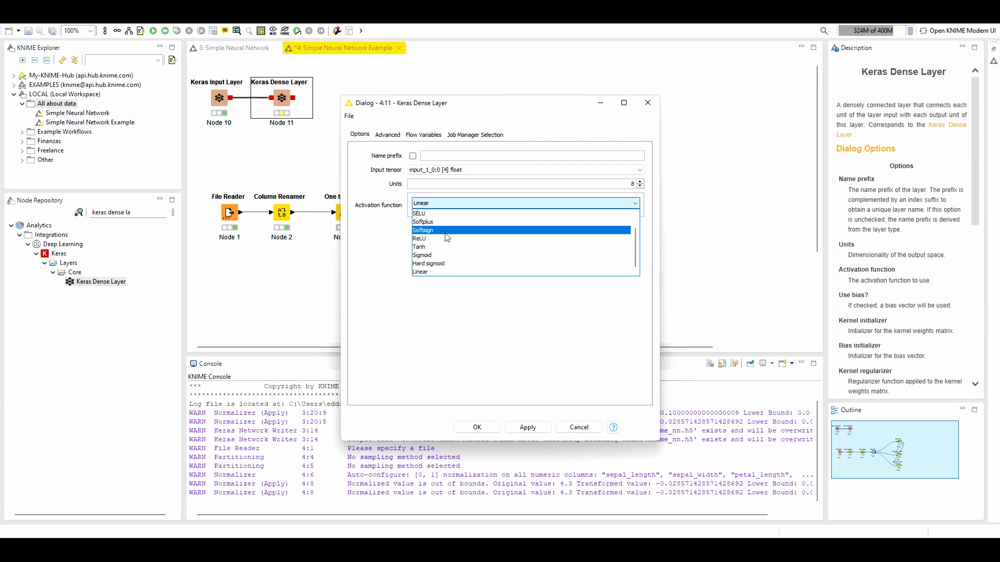
scroll(441, 243, up, 2)
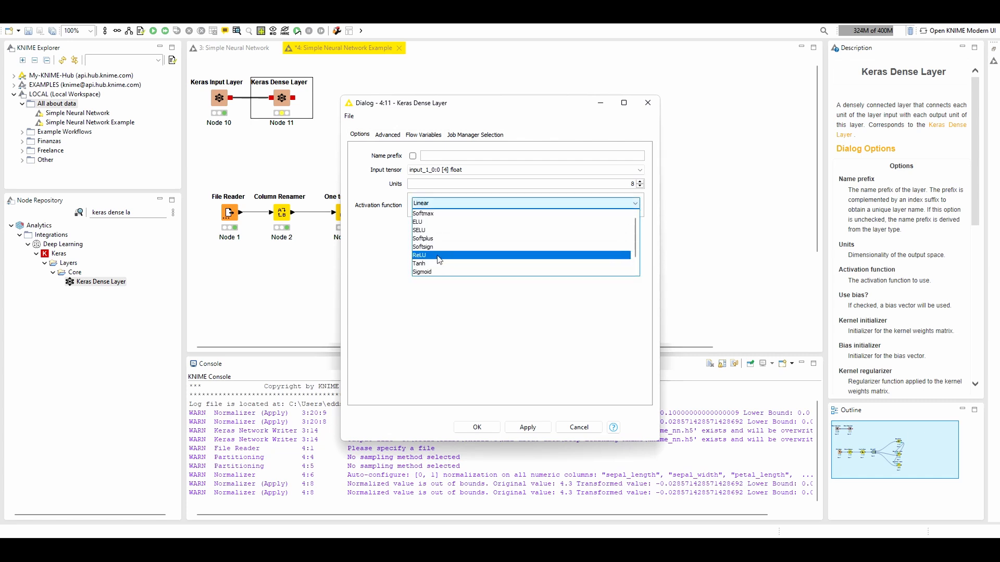
click(439, 255)
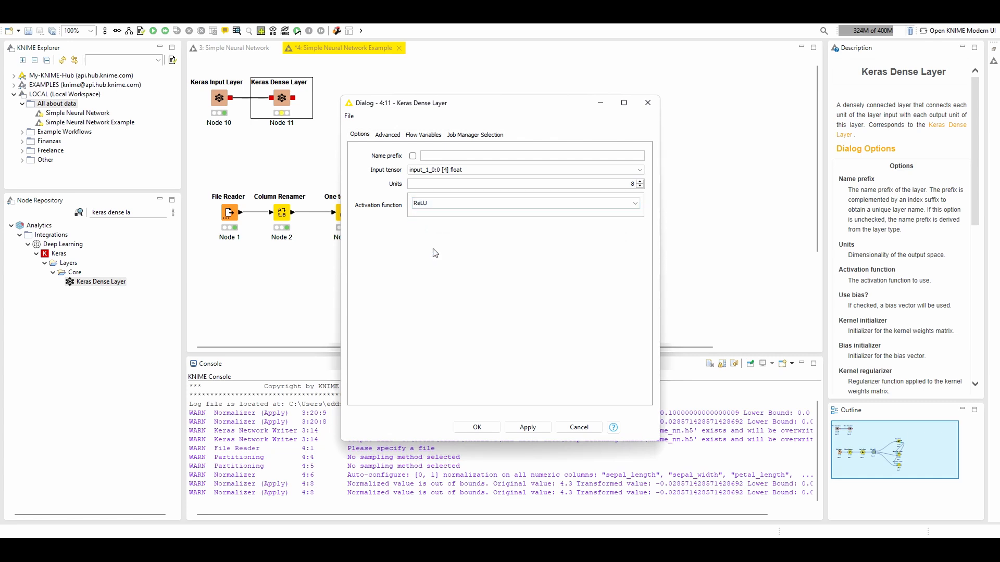
click(477, 428)
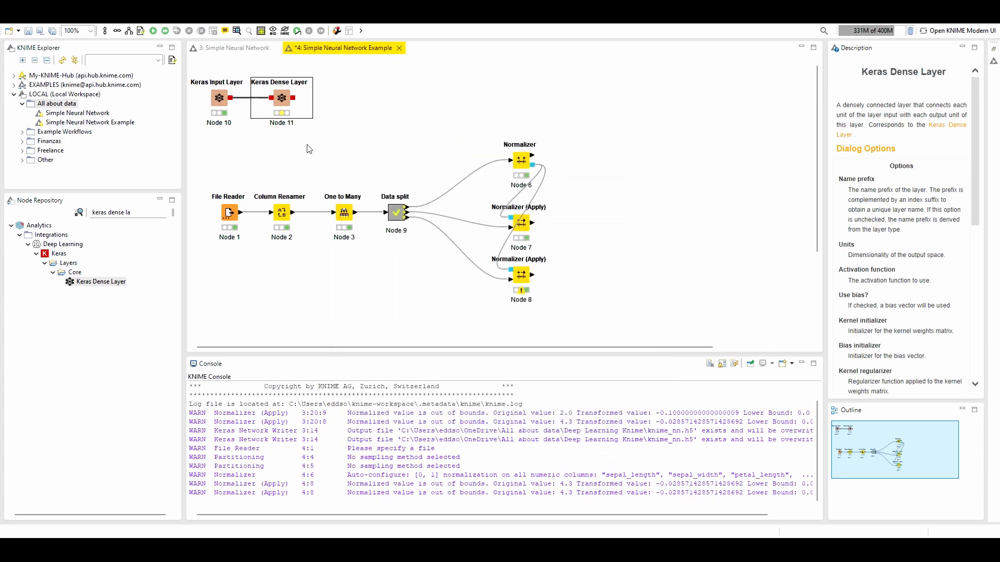
click(153, 32)
Open the first Keras Dense Layer's network output, examine its input and hidden specs, and close it
click(237, 31)
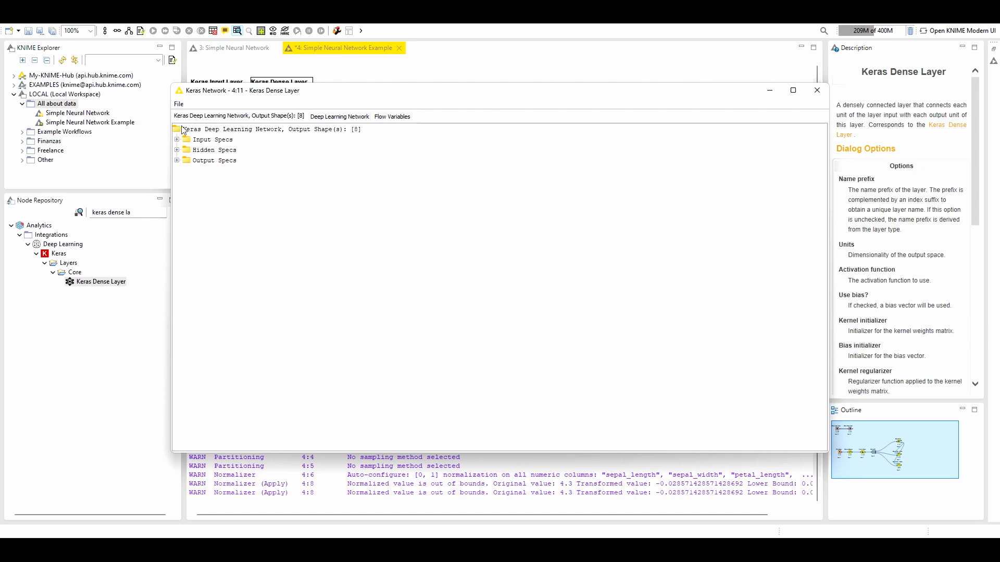
click(177, 150)
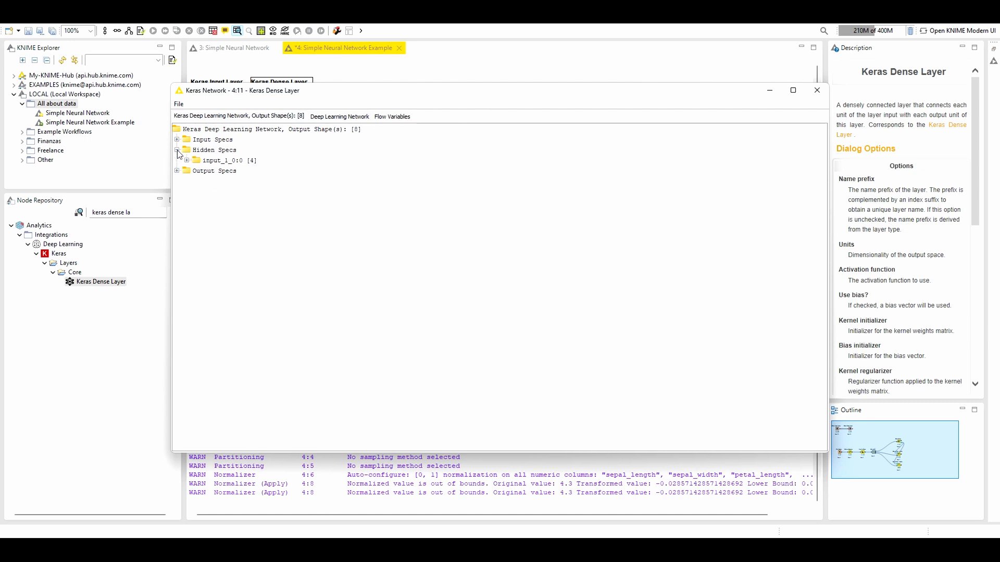
click(177, 140)
click(223, 141)
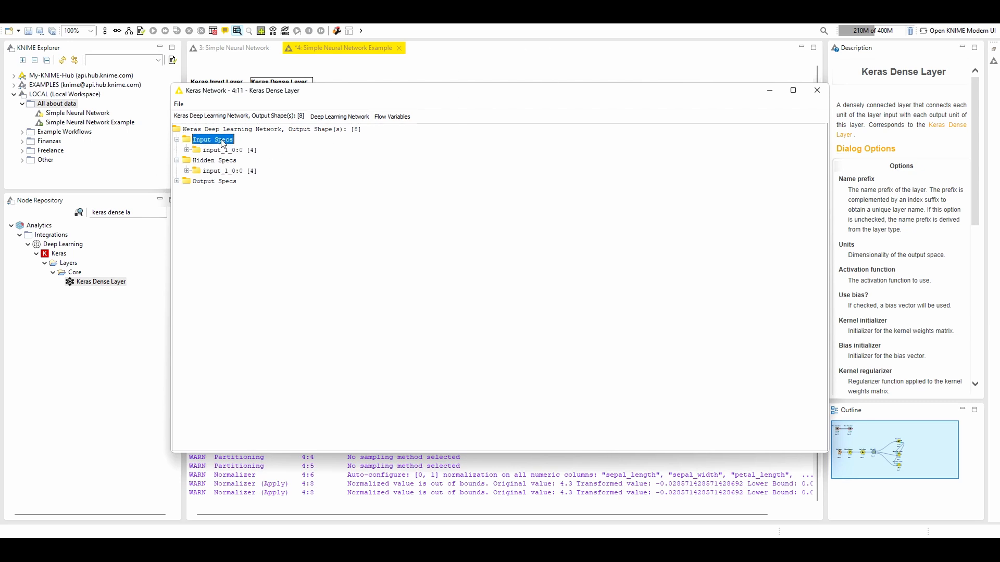
click(209, 172)
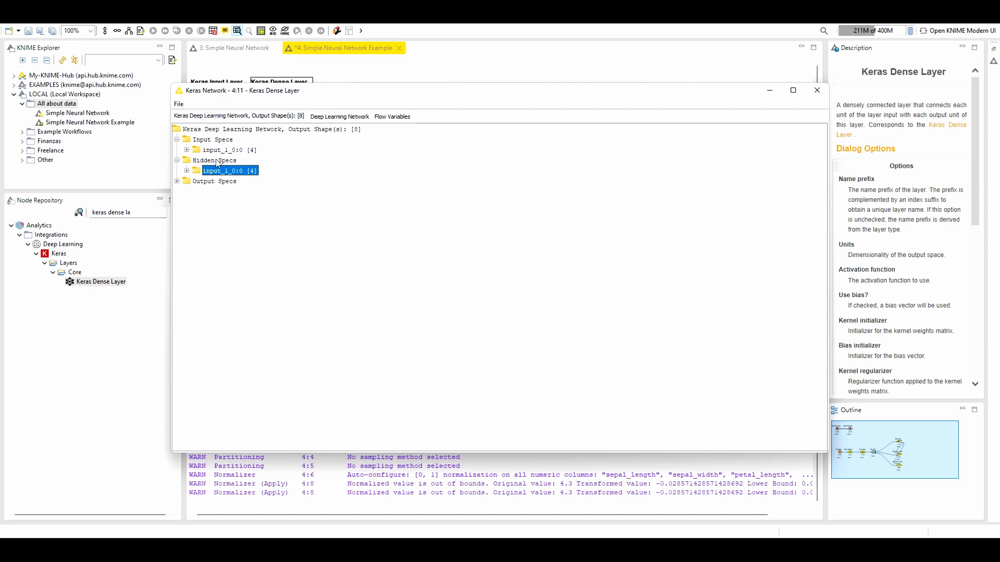
click(819, 95)
Add a second Keras Dense Layer beside the first one, matching the reference workflow, and connect the first dense layer's output to it
click(216, 48)
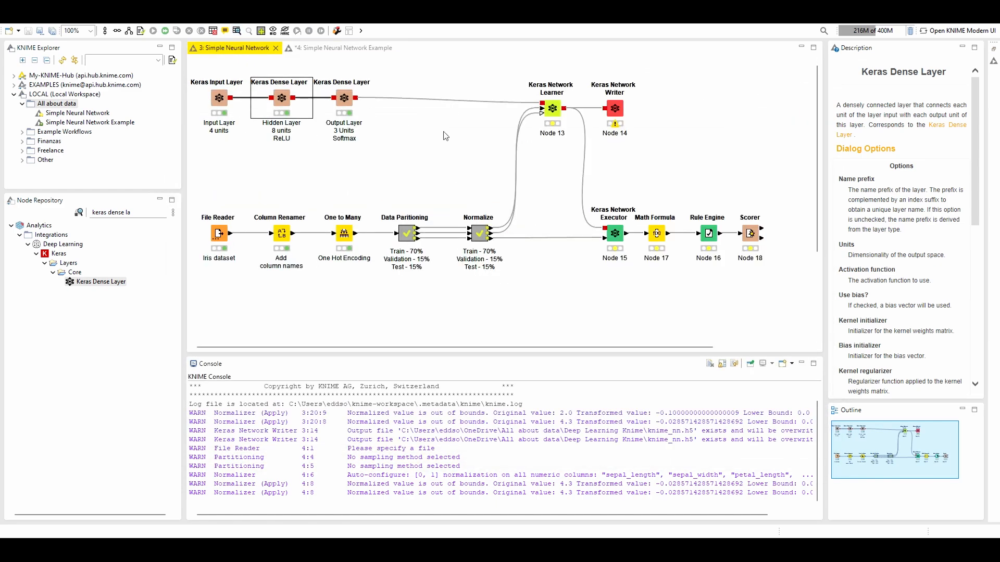
click(314, 46)
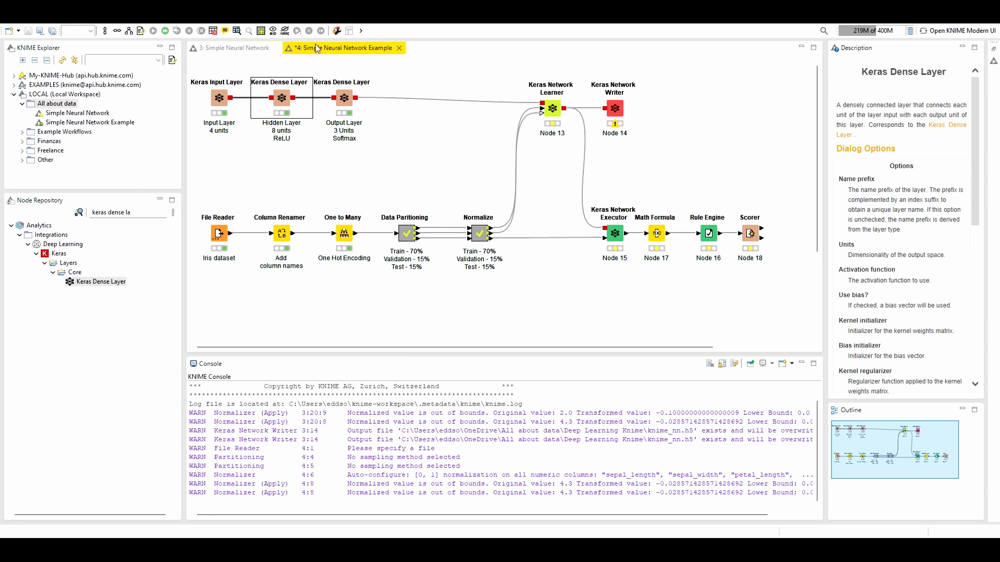
drag(98, 282, 342, 104)
click(224, 48)
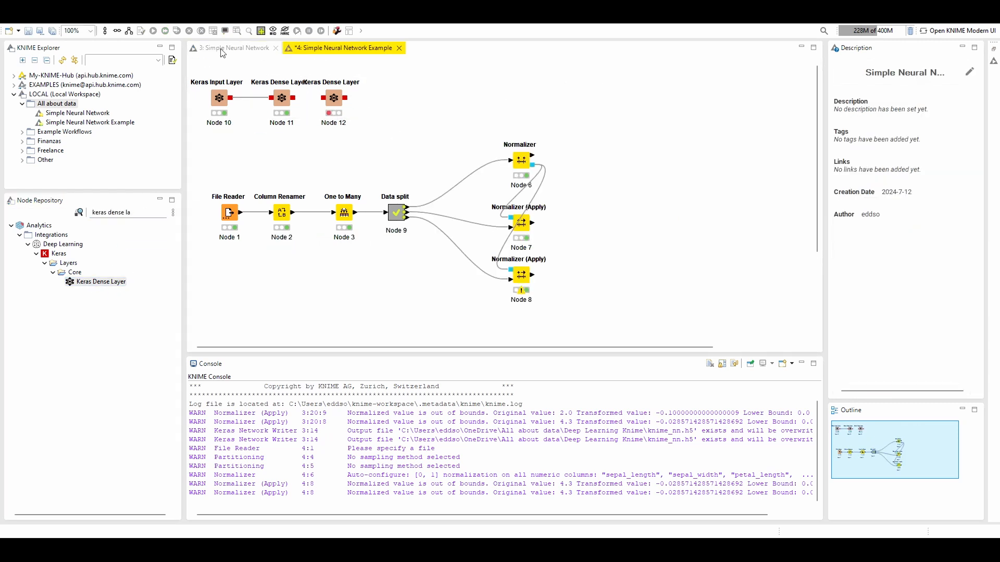
click(333, 52)
drag(334, 100, 355, 100)
click(453, 96)
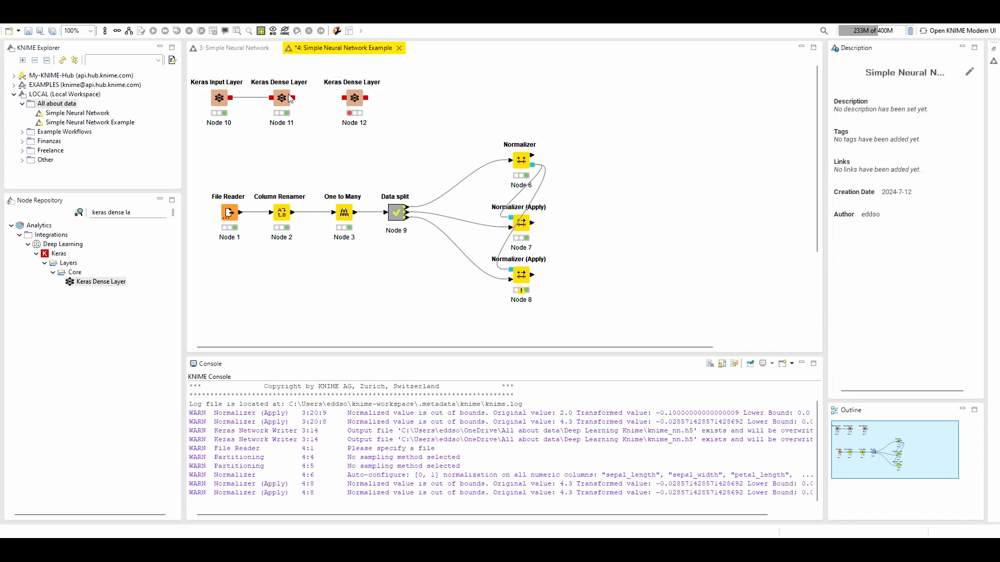
drag(294, 99, 295, 98)
drag(295, 98, 344, 98)
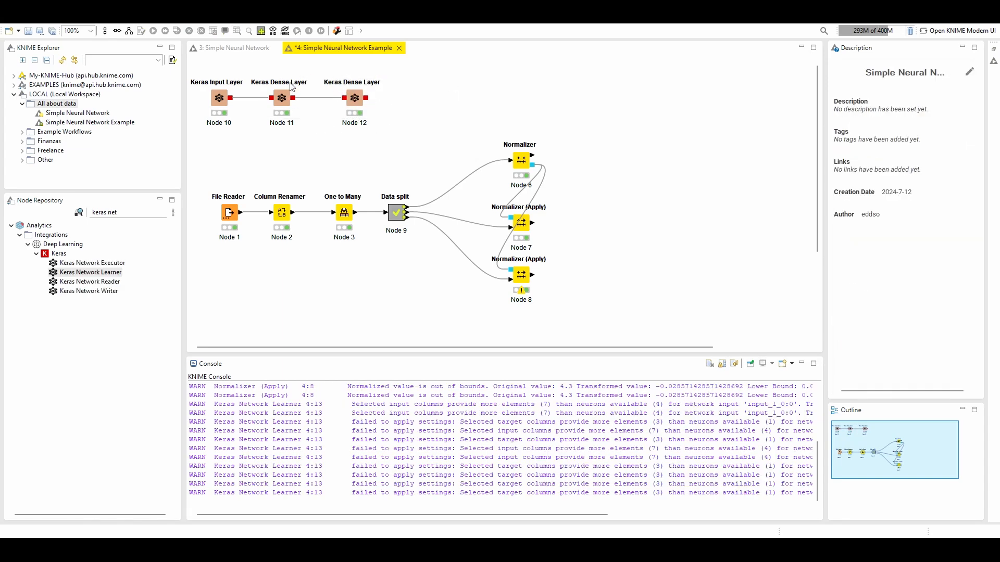
Configure the second Keras Dense Layer with 3 units and the Softmax activation function, and execute it
click(356, 97)
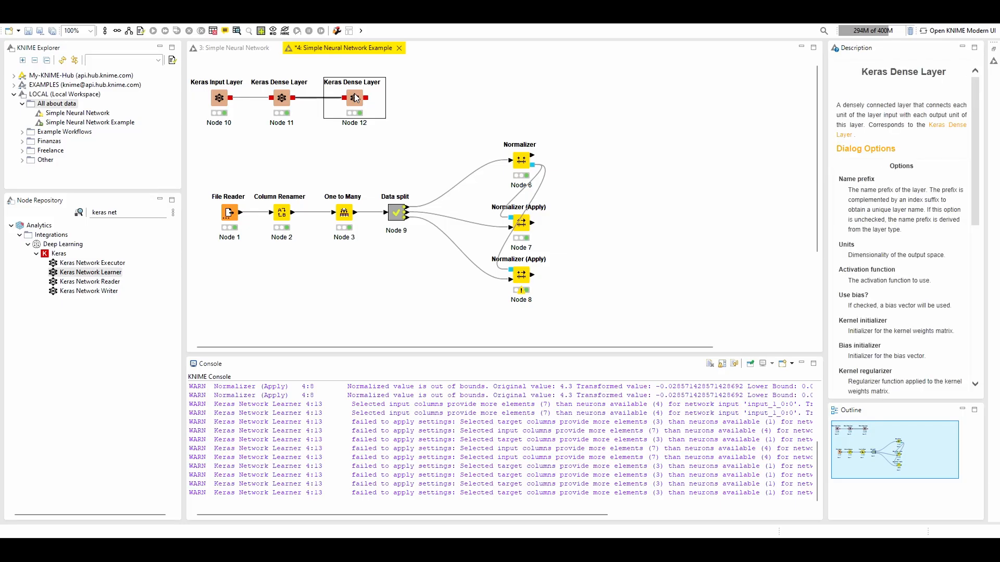
double_click(356, 97)
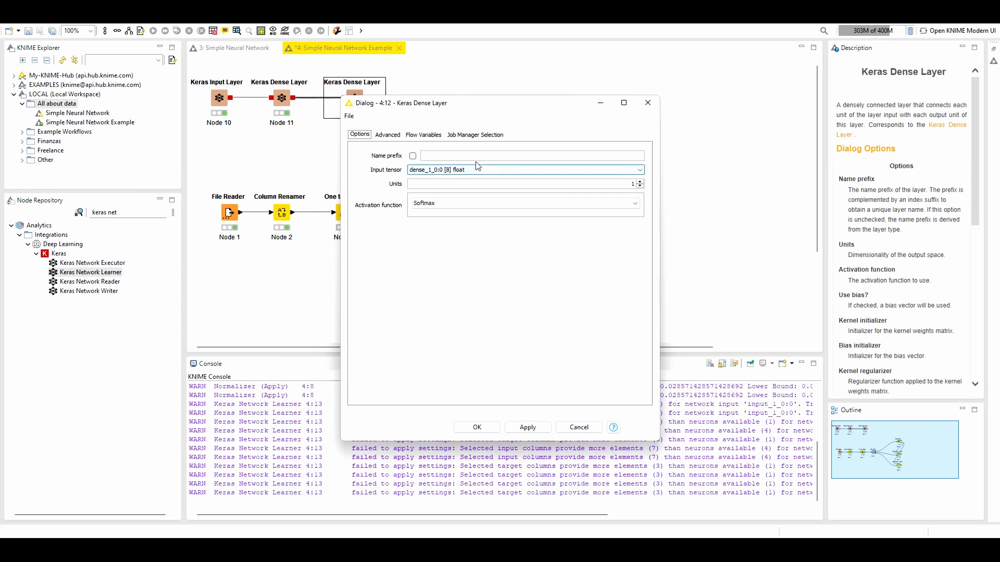
click(640, 181)
click(640, 182)
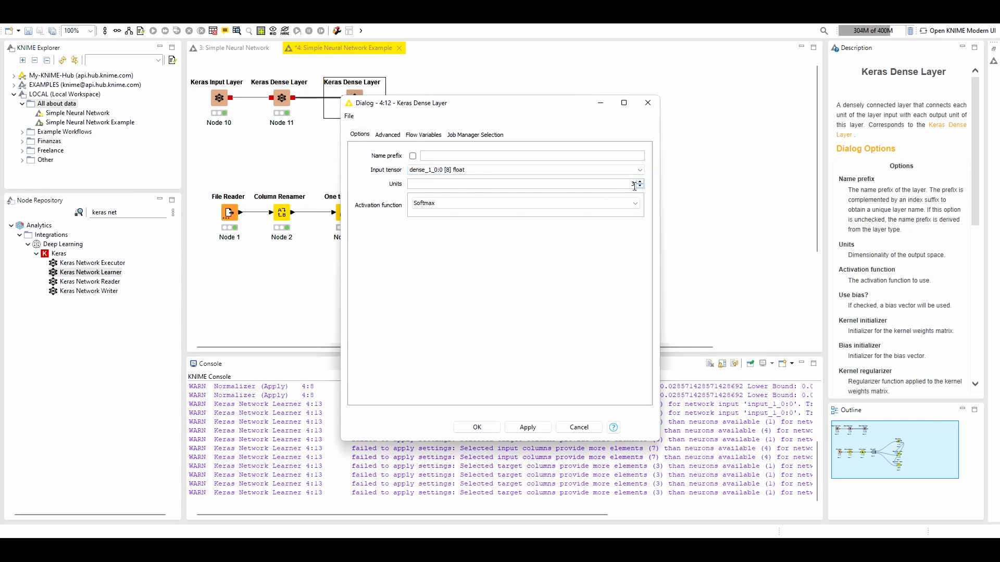
click(440, 204)
click(434, 216)
click(481, 425)
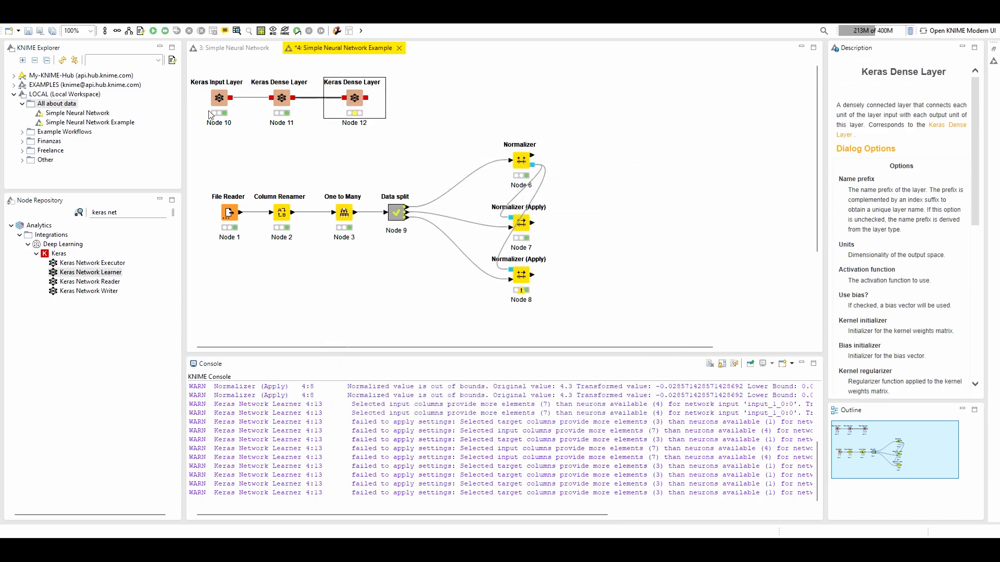
click(155, 30)
click(652, 113)
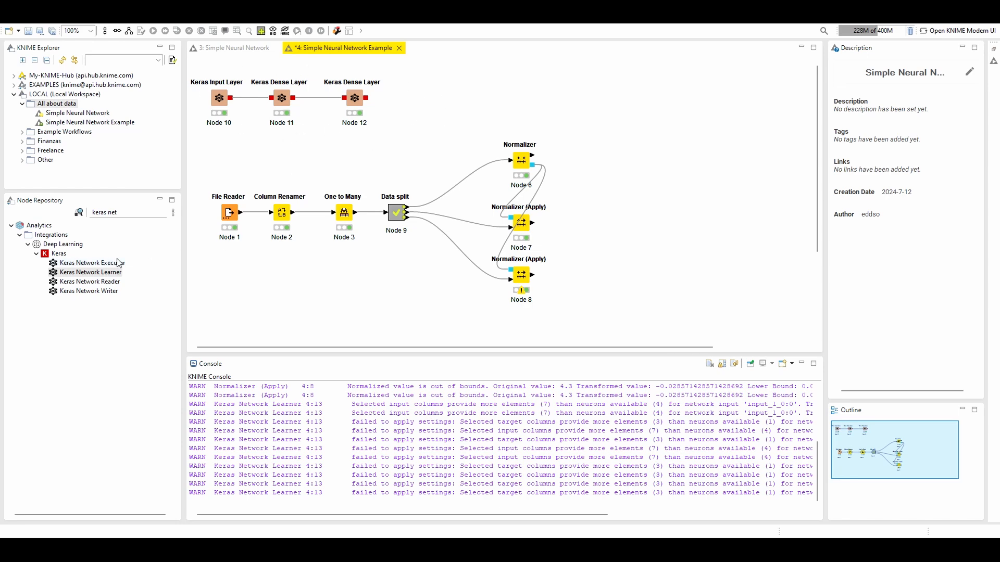
Find the Keras Network Learner in the node repository, add it above the Normalizer, and connect the second Keras Dense Layer's output to it
click(119, 212)
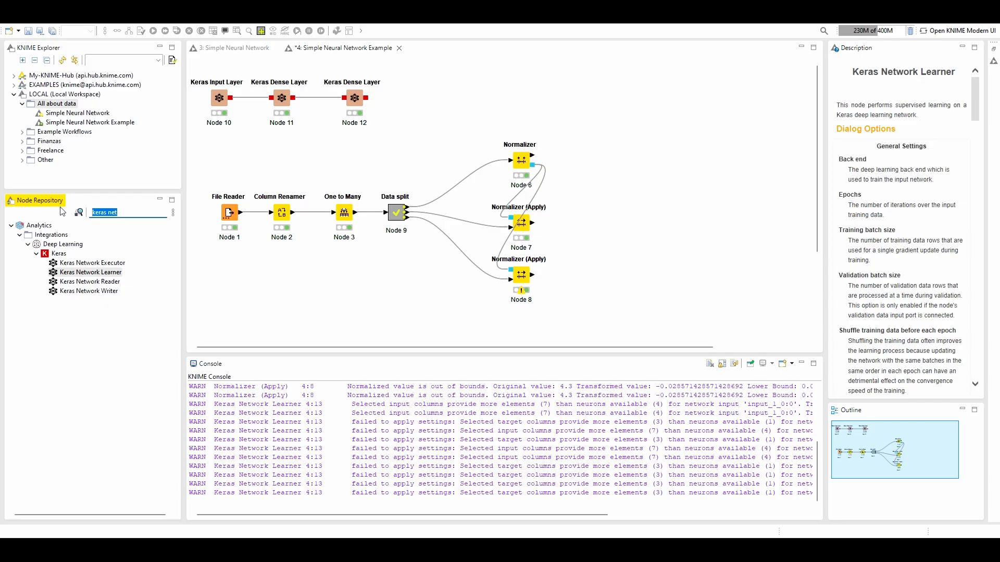
key(BackSpace)
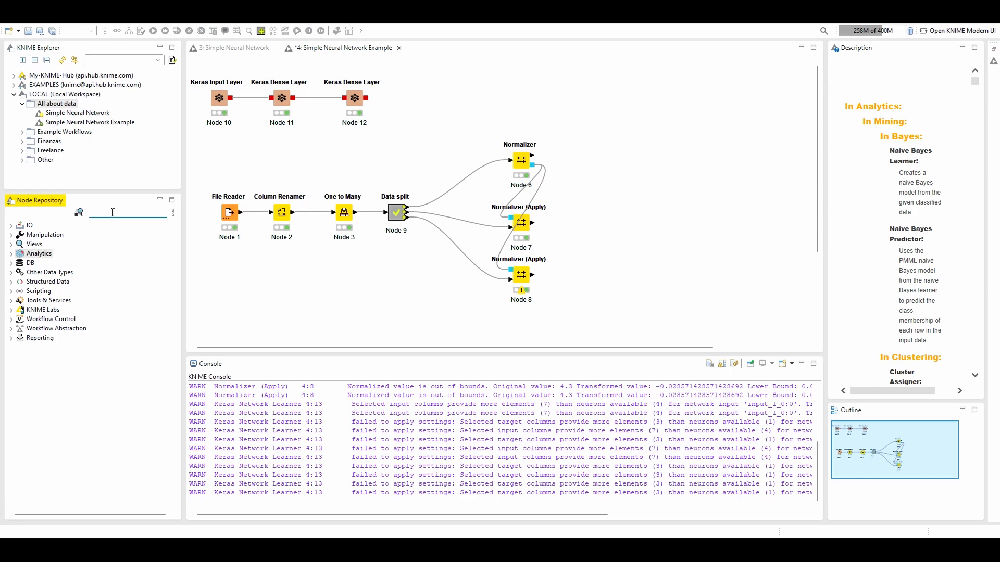
text(keras)
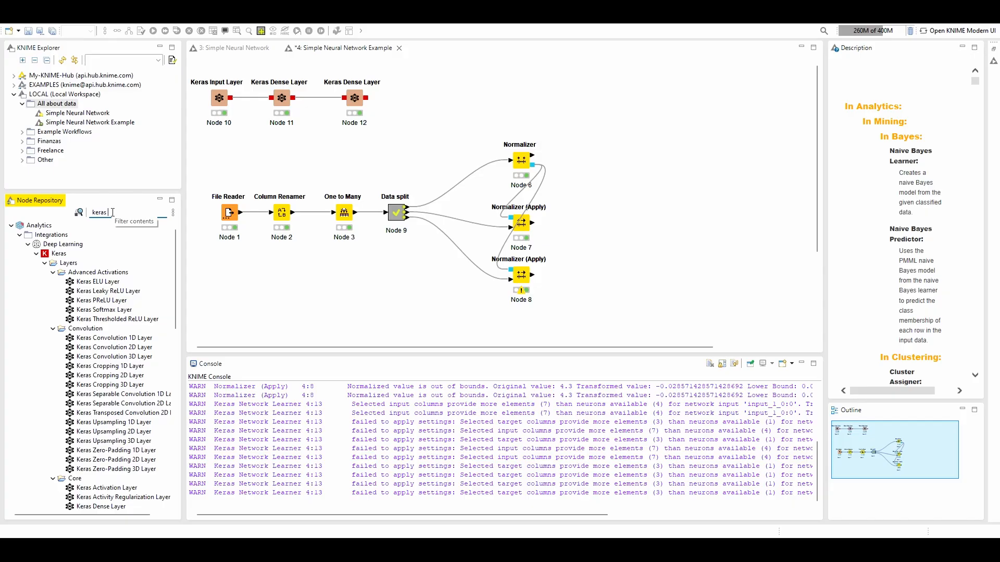
text(etwor)
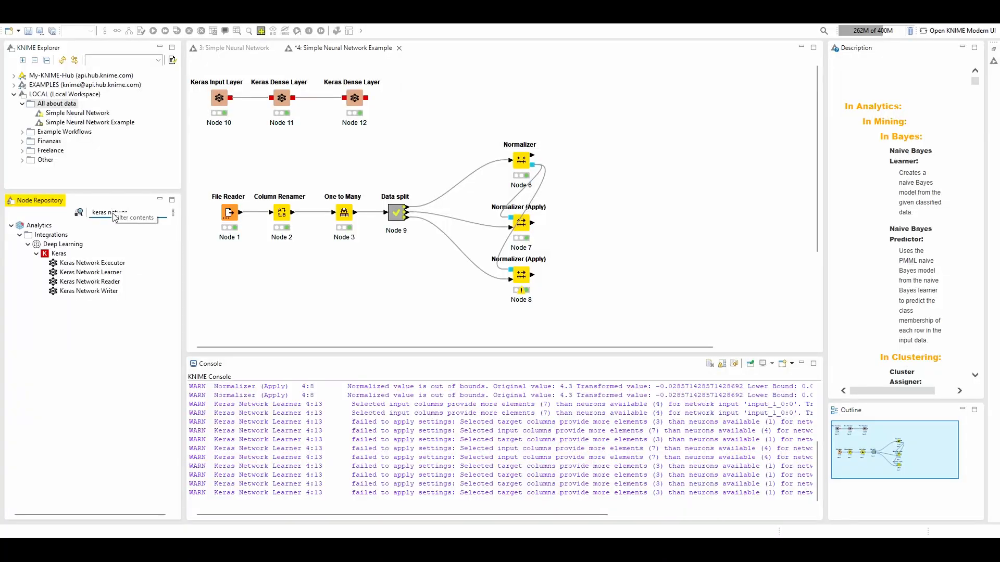
drag(86, 276, 509, 90)
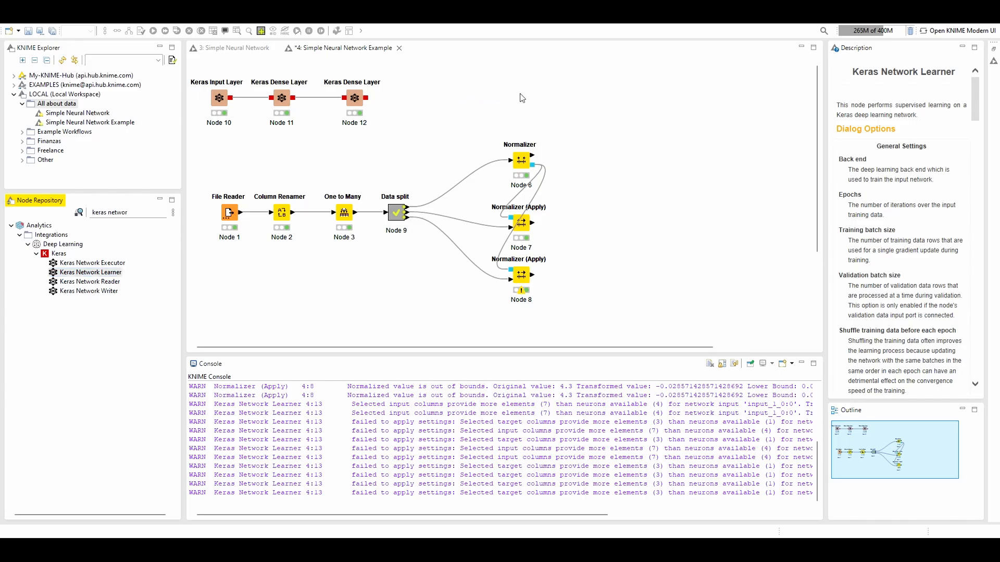
drag(366, 97, 501, 82)
click(628, 89)
click(507, 91)
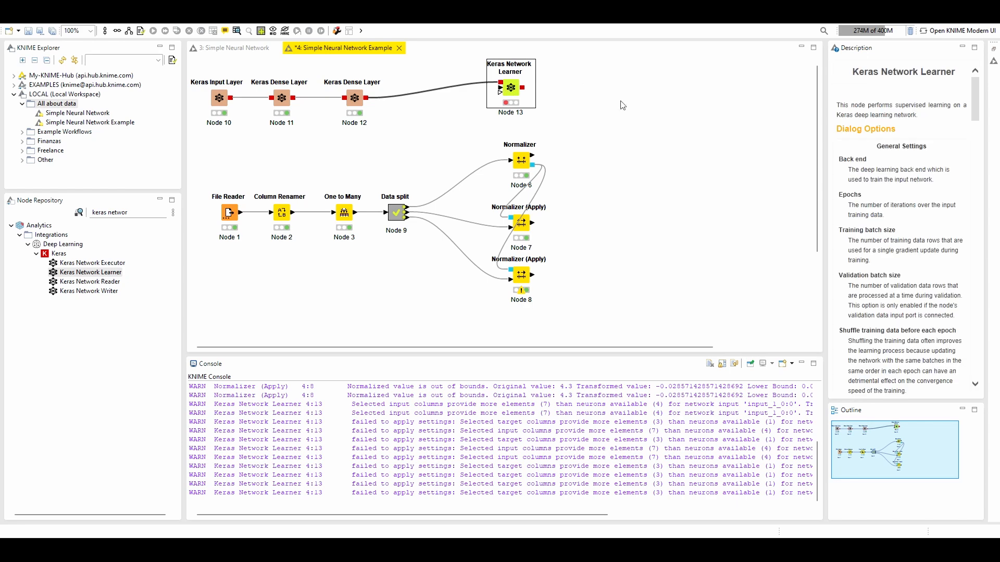
Move the Keras Network Learner farther from the dense layers and connect Normalizer as its training data and Normalizer (Apply) Node 7 as its validation data
scroll(901, 245, down, 10)
scroll(901, 245, down, 15)
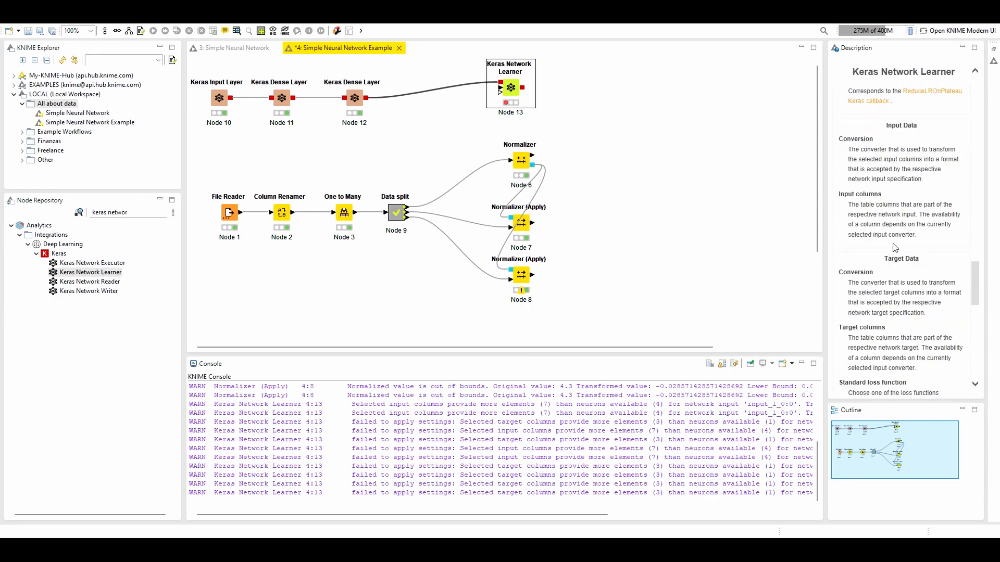
scroll(893, 244, down, 8)
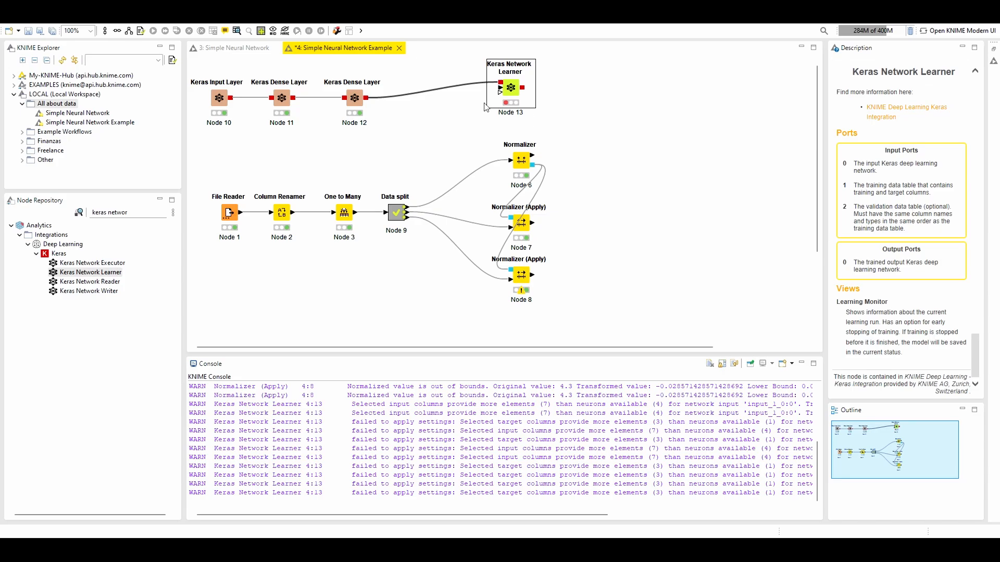
drag(516, 89, 610, 102)
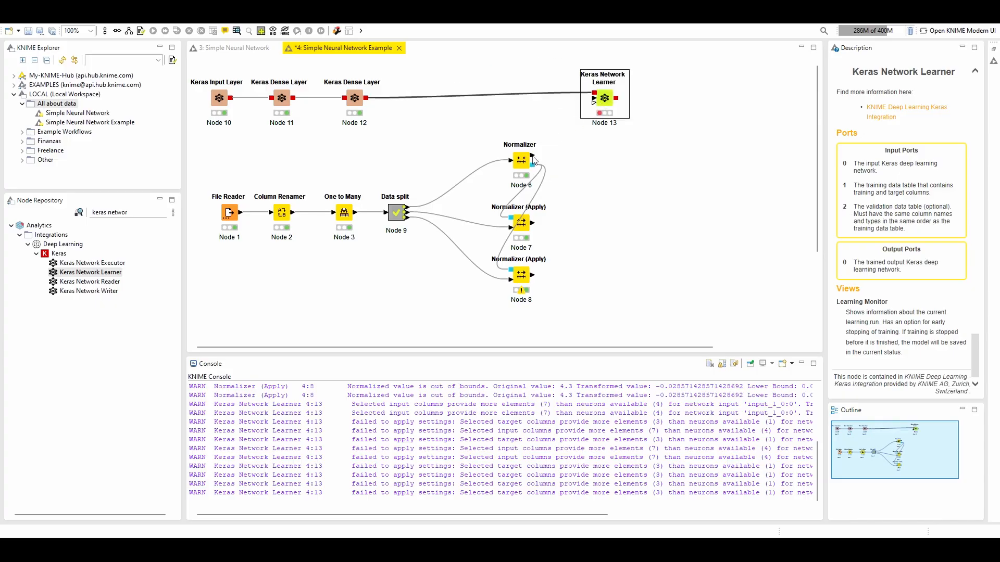
drag(532, 155, 593, 98)
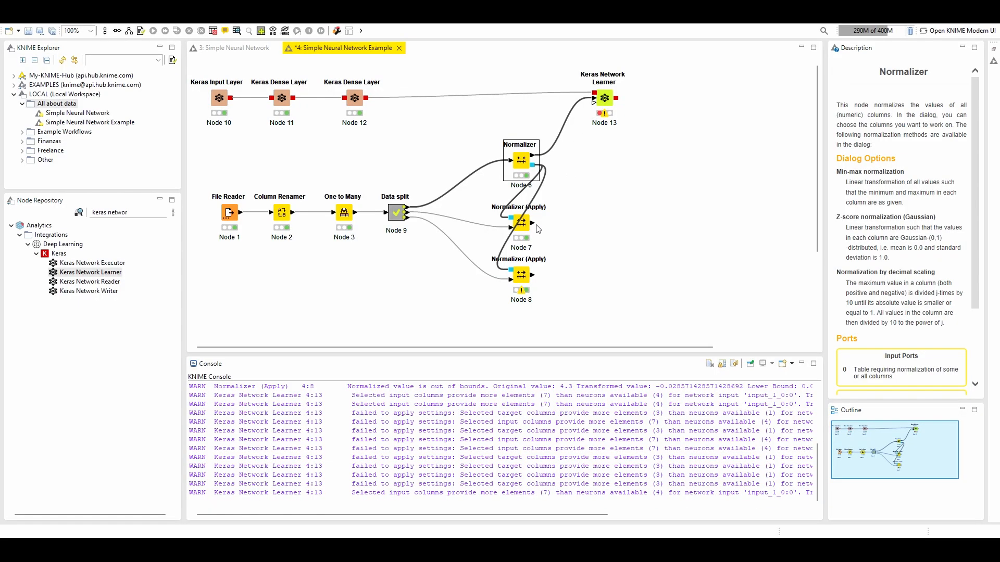
drag(533, 224, 594, 102)
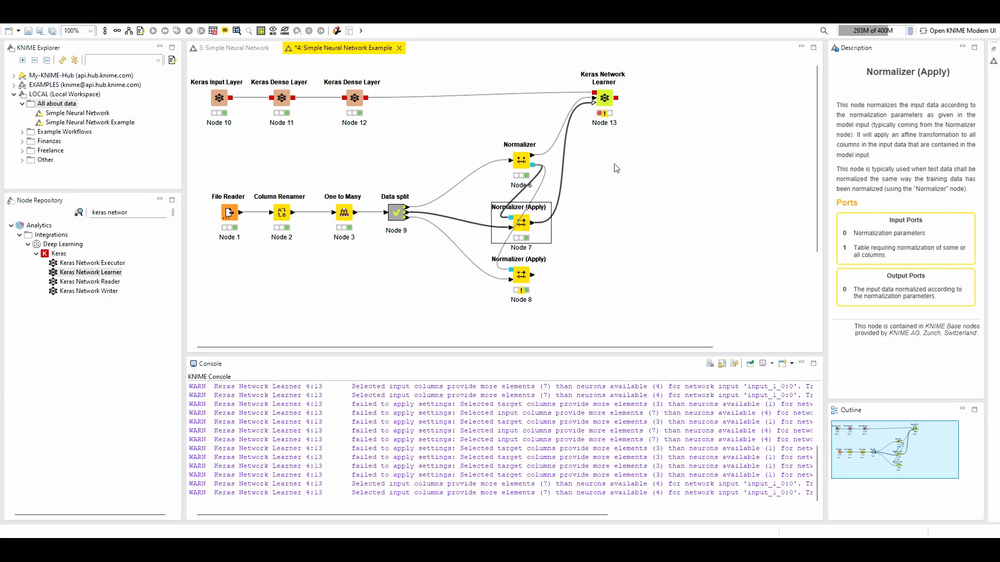
Exclude Iris-setosa, Iris-versicolor and Iris-virginica from the Keras Network Learner's input columns
double_click(604, 99)
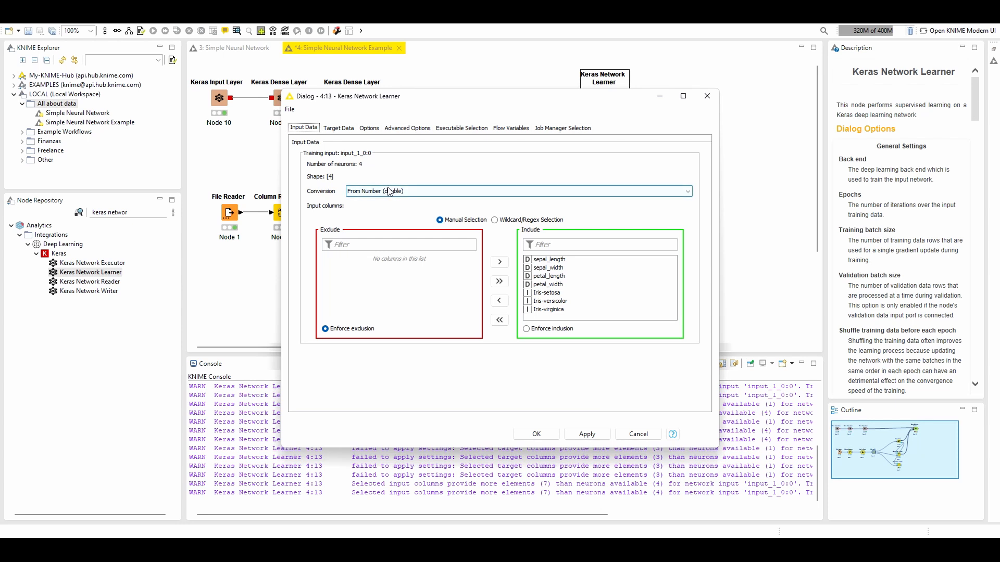
double_click(549, 293)
double_click(549, 294)
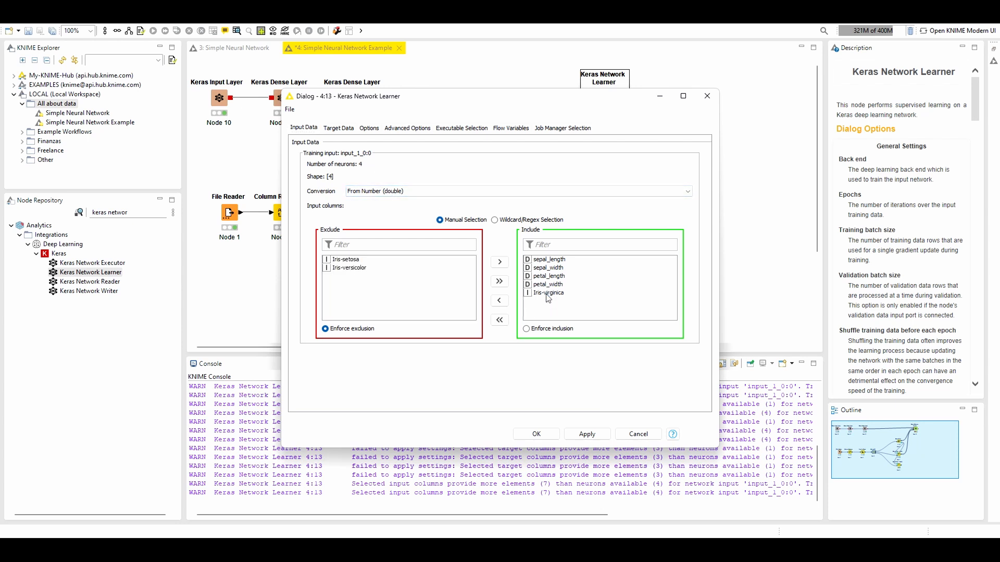
click(550, 293)
double_click(550, 293)
Exclude the four sepal and petal columns from the learner's target columns and set the target conversion to From Number (integer)
click(339, 128)
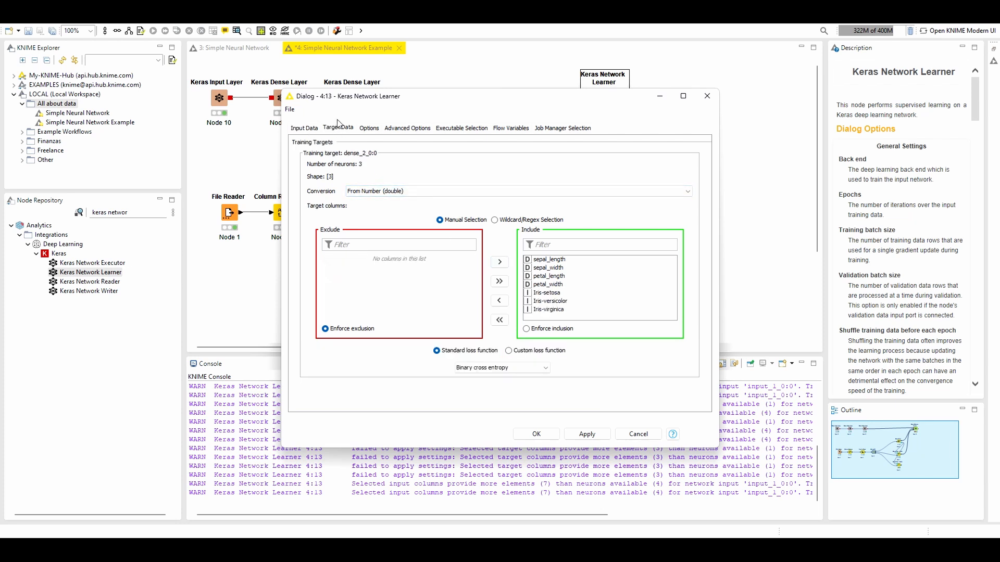
double_click(552, 285)
click(559, 277)
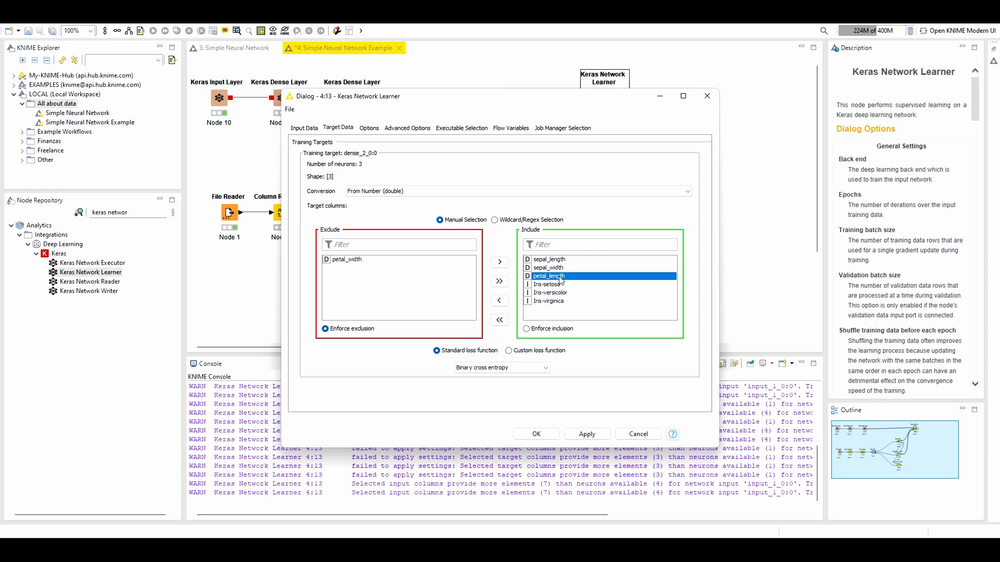
double_click(560, 277)
double_click(555, 268)
double_click(555, 260)
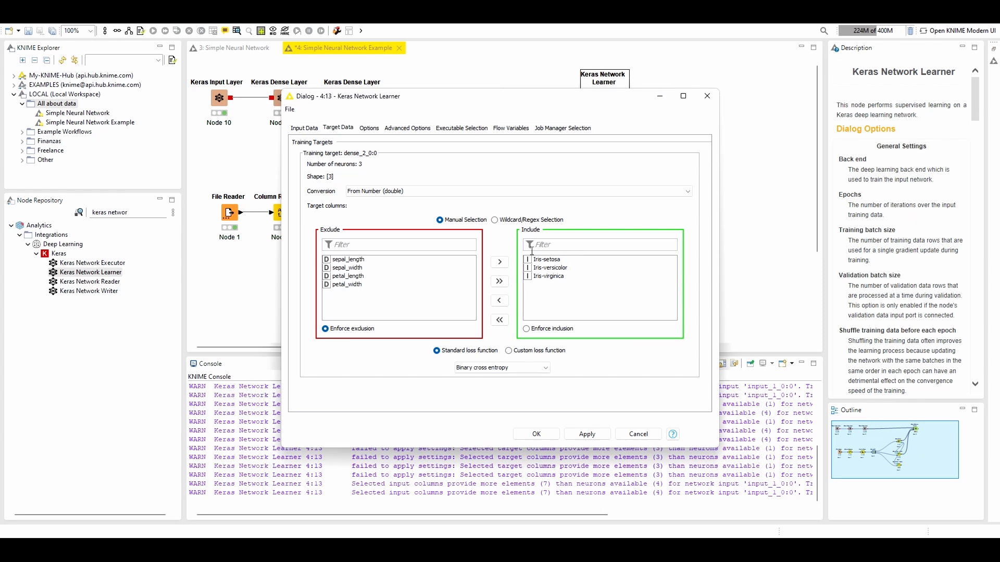
click(394, 194)
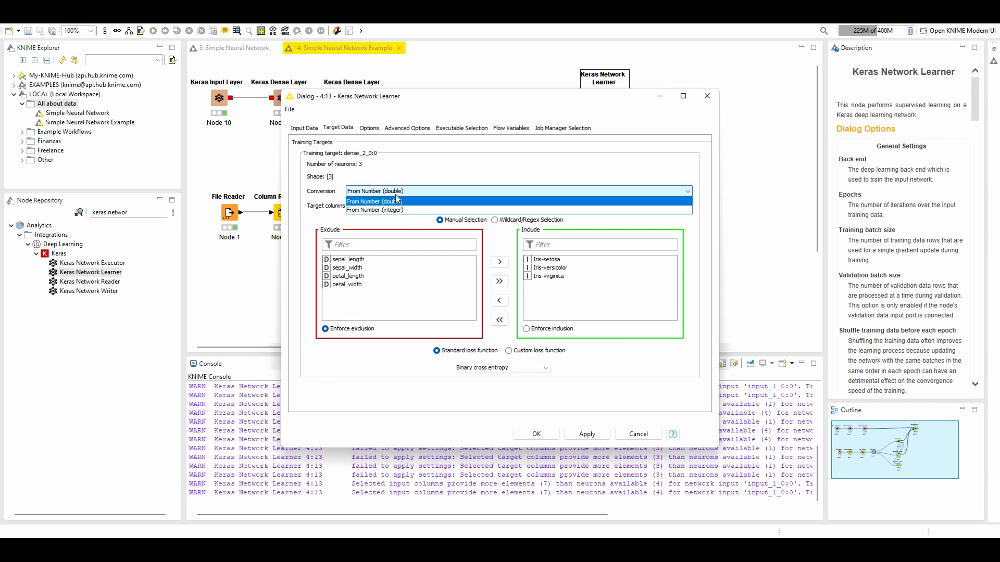
click(391, 209)
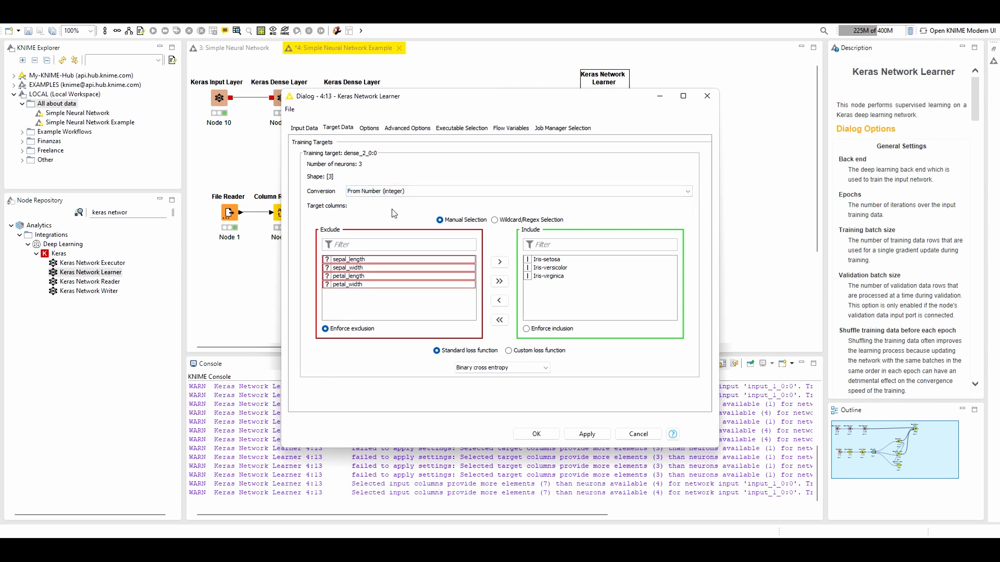
Set the learner to 100 epochs, training and validation batch sizes of 5, and the Adam optimizer, and execute the node
click(369, 128)
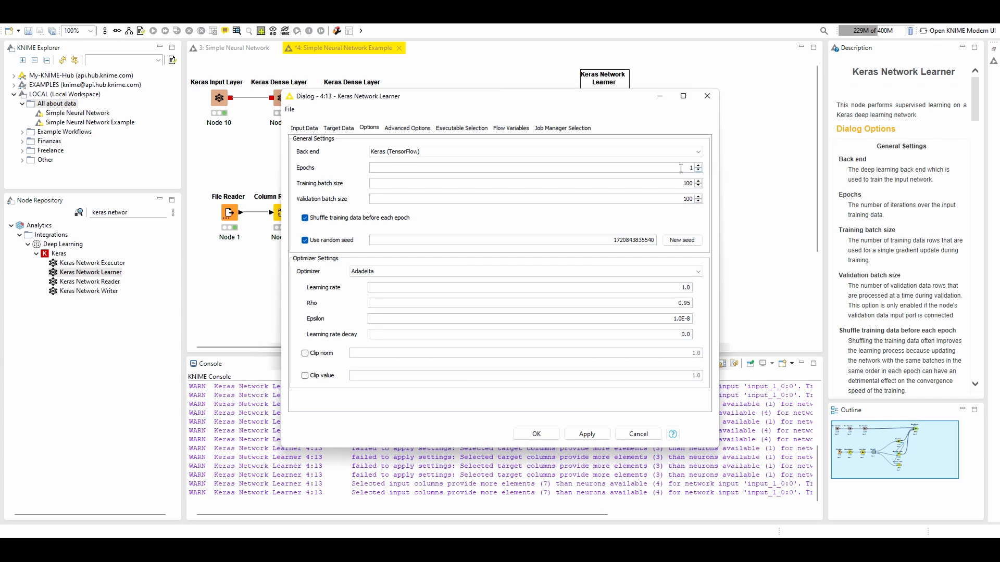
drag(684, 169, 713, 174)
drag(683, 183, 704, 184)
drag(683, 199, 703, 204)
click(373, 272)
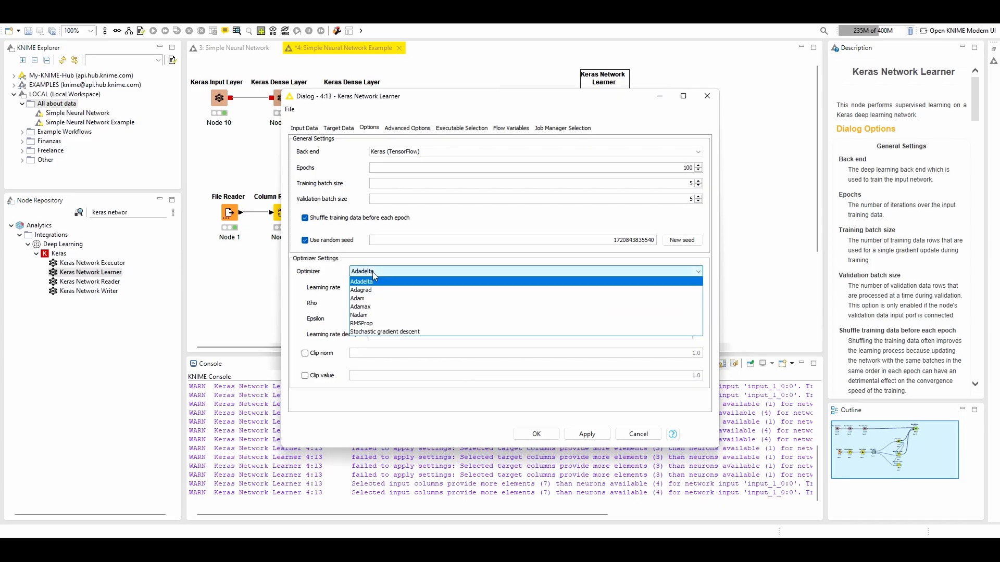
click(372, 299)
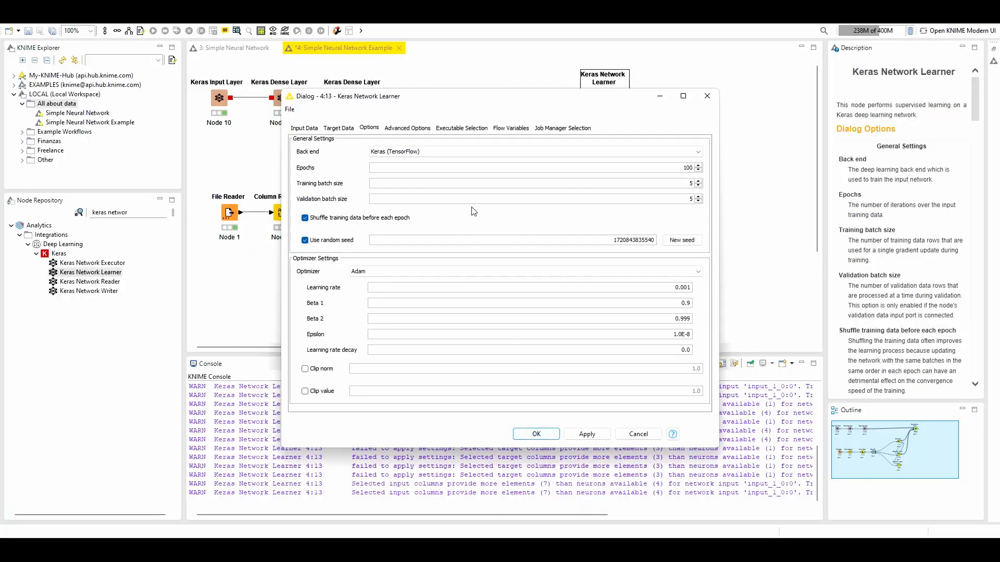
click(403, 134)
click(372, 134)
click(552, 437)
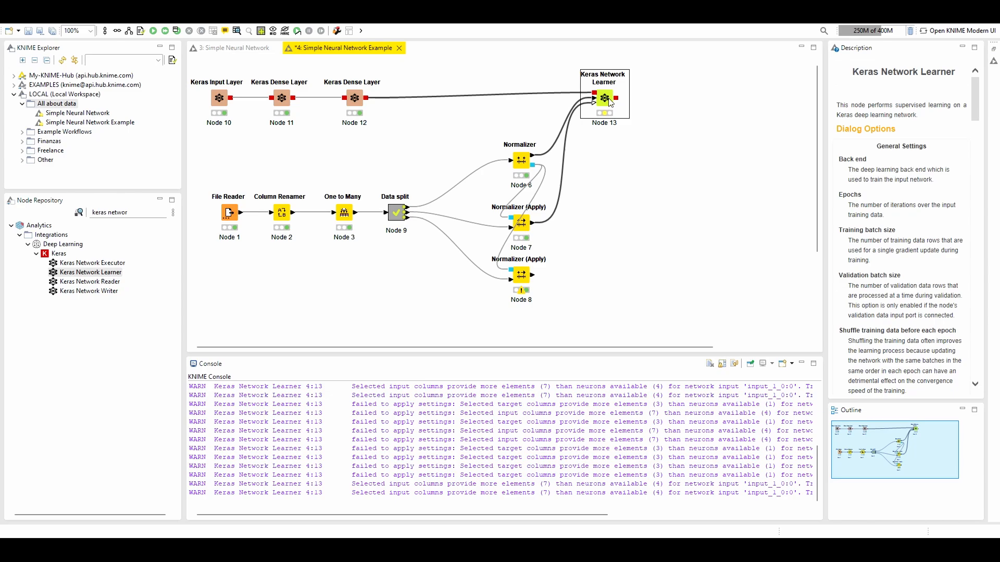
mouse_move(610, 102)
mouse_down()
mouse_move(548, 91)
mouse_move(612, 91)
mouse_move(616, 106)
mouse_up()
click(152, 31)
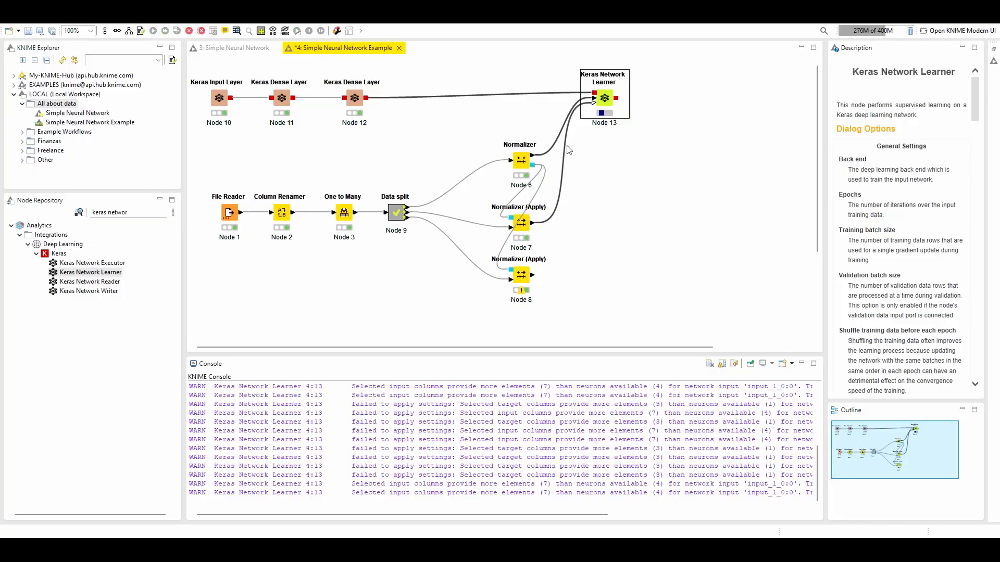
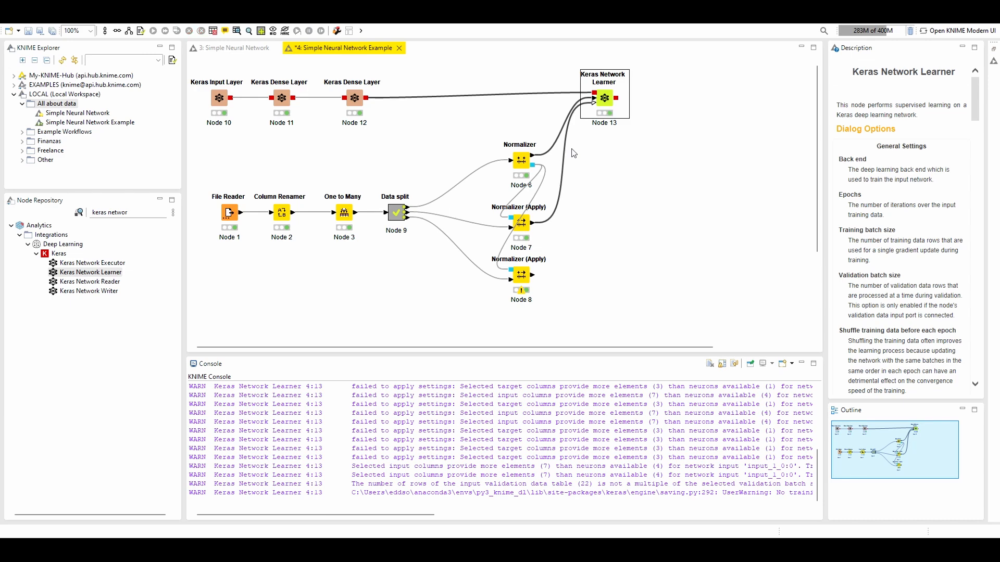
Examine the input, hidden and output layer specs of the network trained by the Keras Network Learner
click(237, 31)
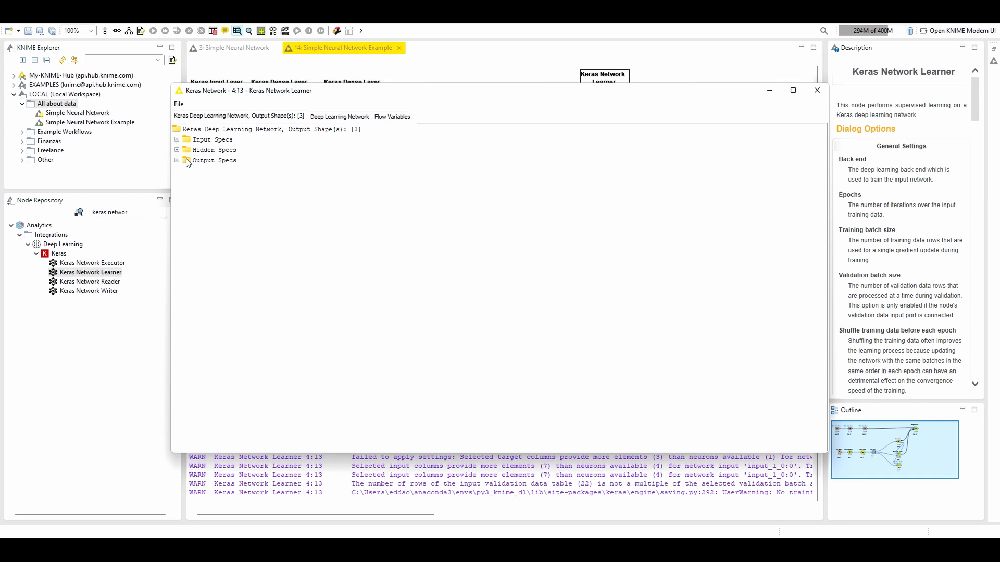
click(177, 160)
click(177, 150)
click(177, 139)
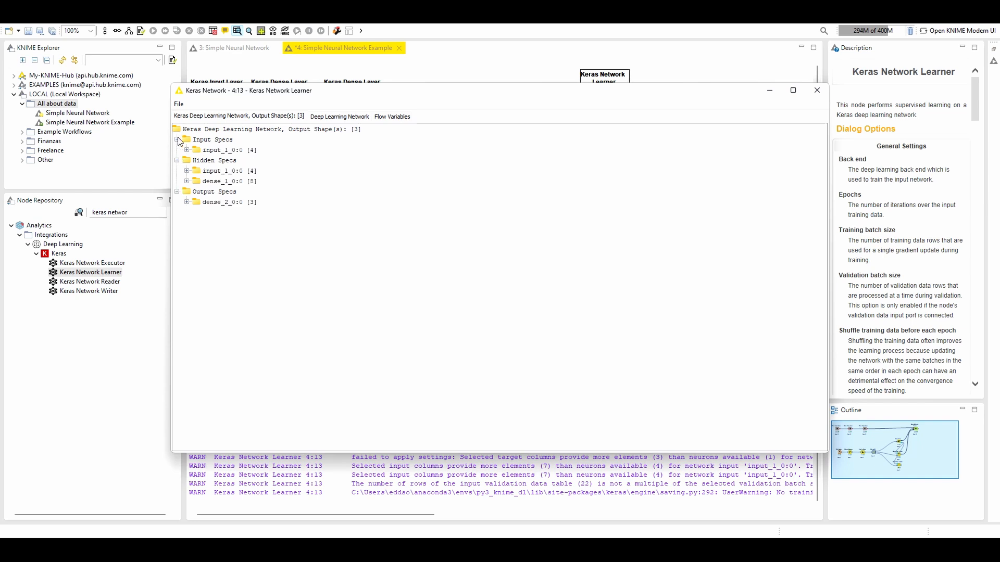
click(186, 170)
click(187, 264)
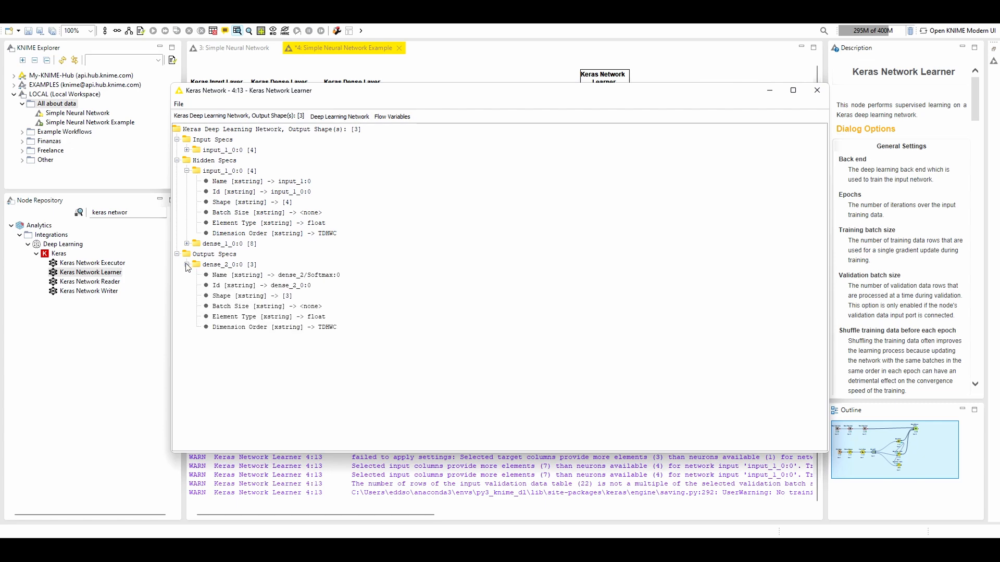
click(186, 244)
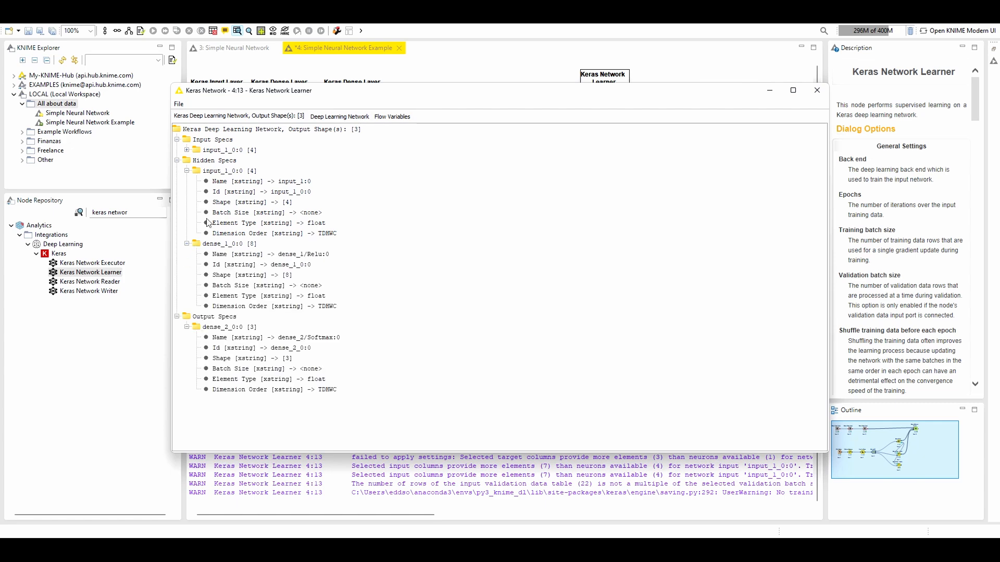
click(186, 150)
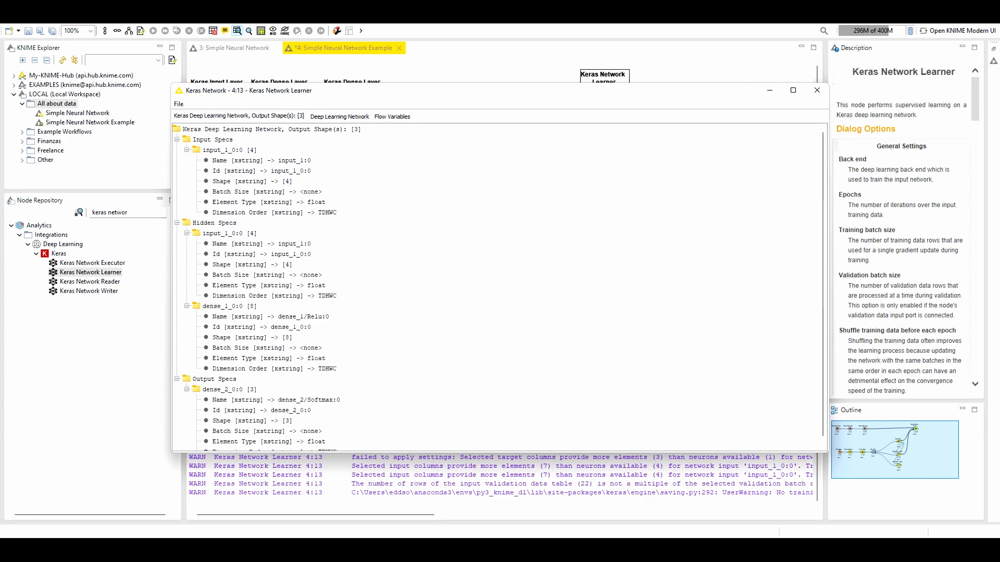
click(816, 90)
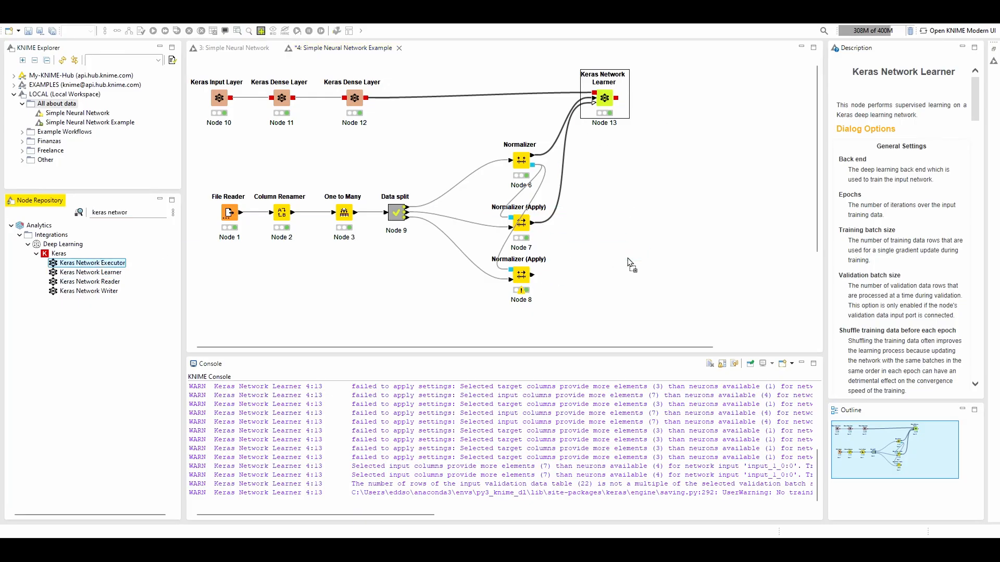
Add a Keras Network Executor and feed it the Keras Network Learner's network and the Normalizer (Apply) Node 8 table
drag(80, 263, 687, 223)
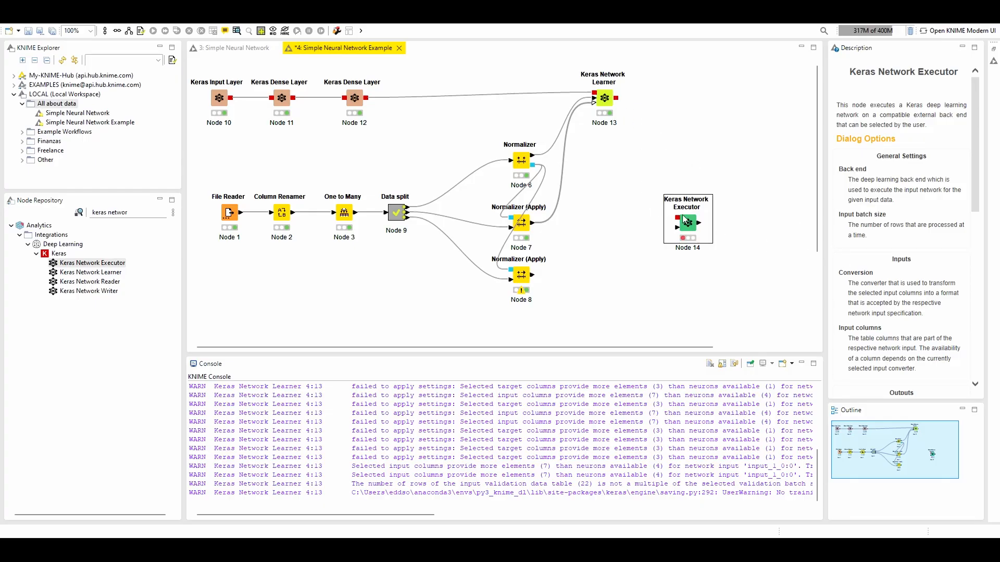
scroll(880, 314, down, 10)
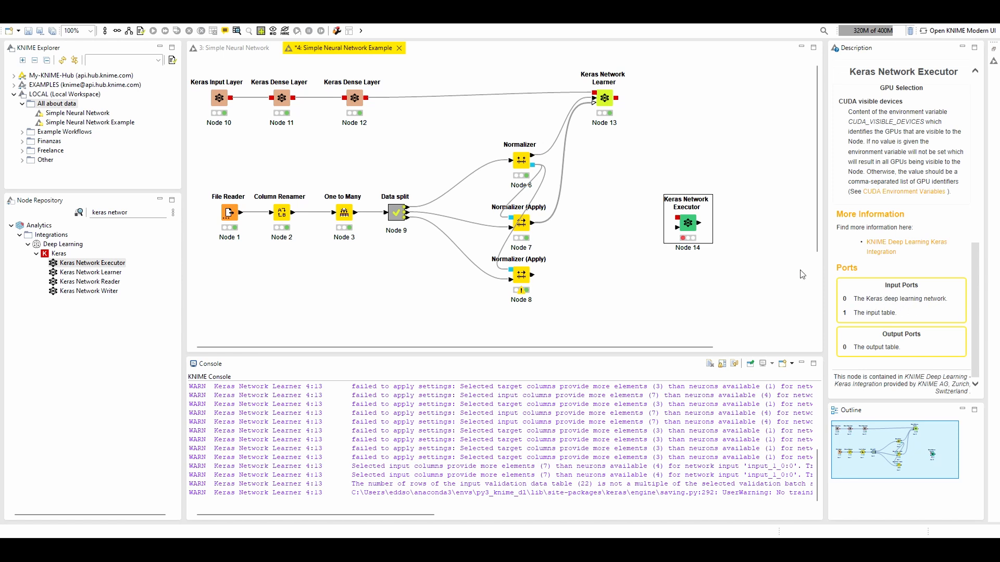
drag(616, 98, 685, 223)
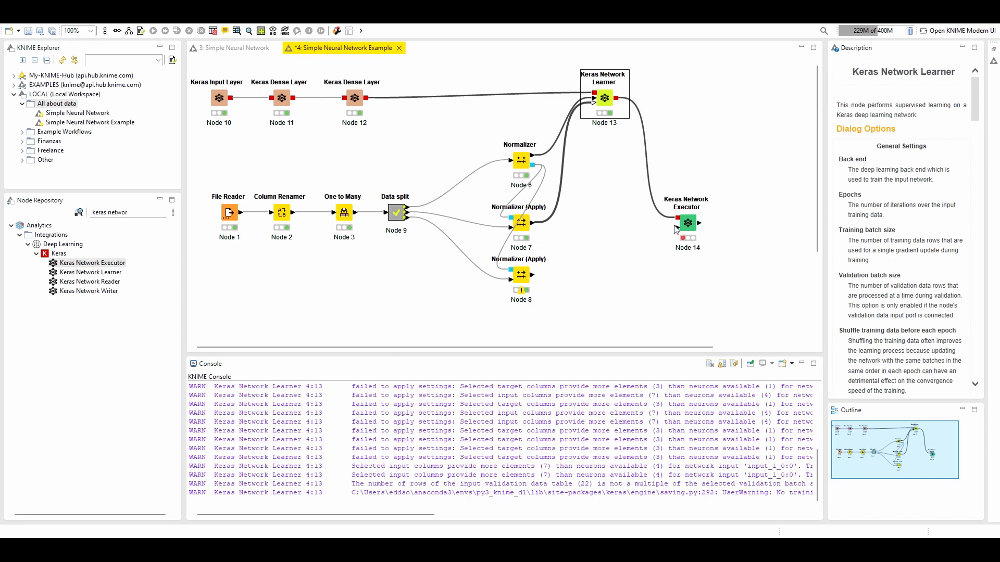
click(677, 228)
scroll(898, 312, down, 10)
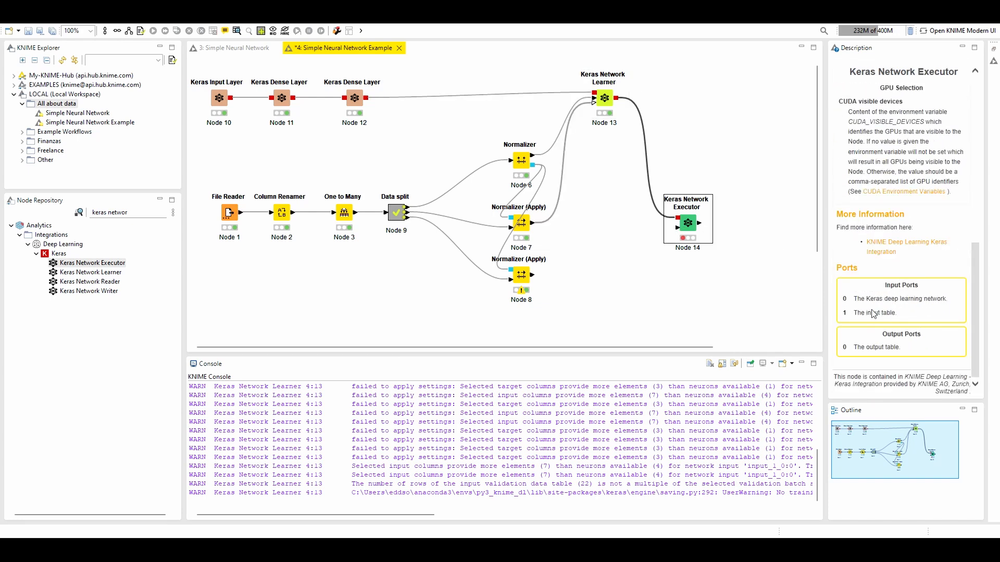
drag(533, 275, 677, 227)
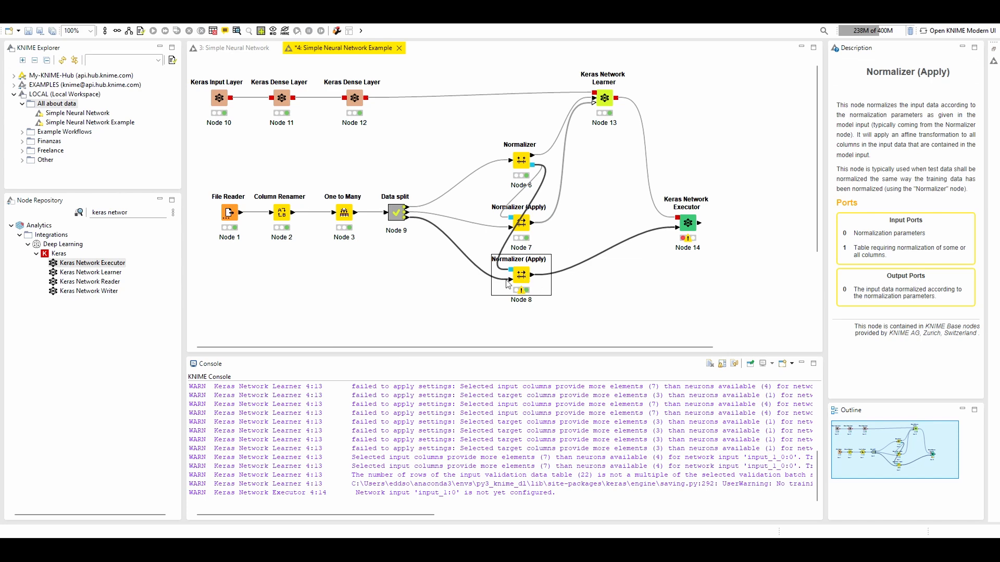
Set the executor's input batch size to 5 and exclude Iris-setosa, Iris-versicolor and Iris-virginica from its From Number (double) input columns
click(691, 225)
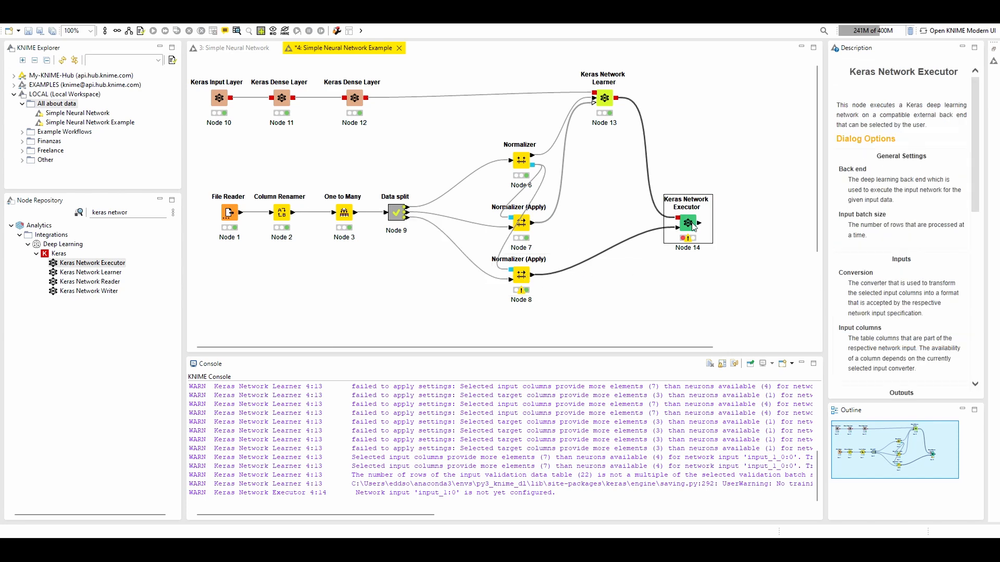
double_click(688, 224)
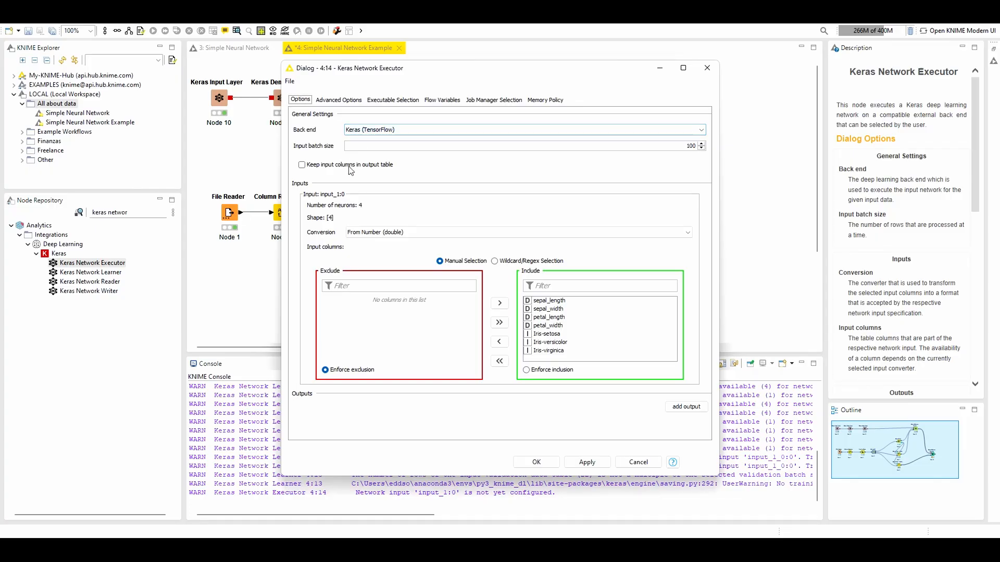
key(Tab)
key(Tab)
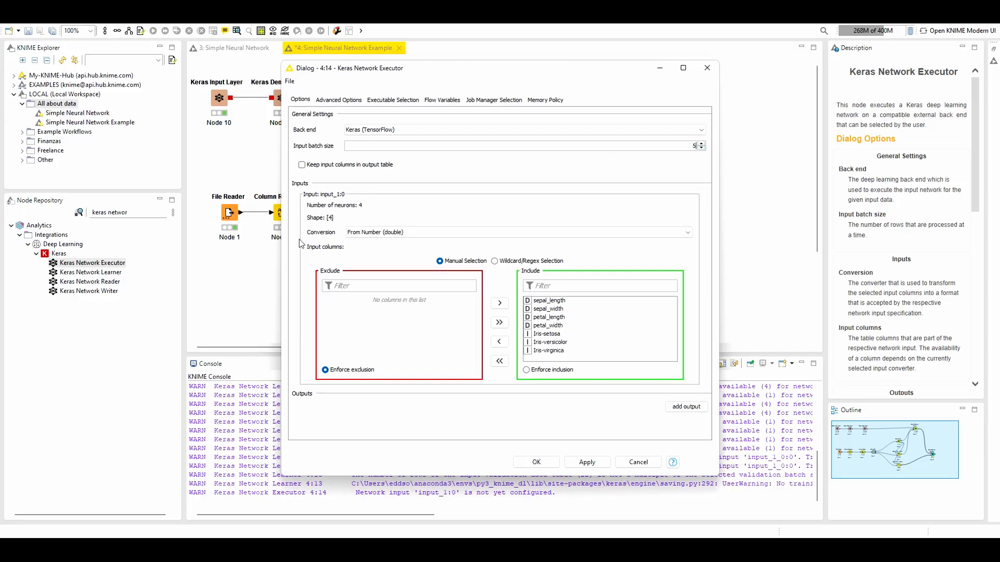
double_click(556, 333)
double_click(556, 334)
click(558, 334)
double_click(556, 334)
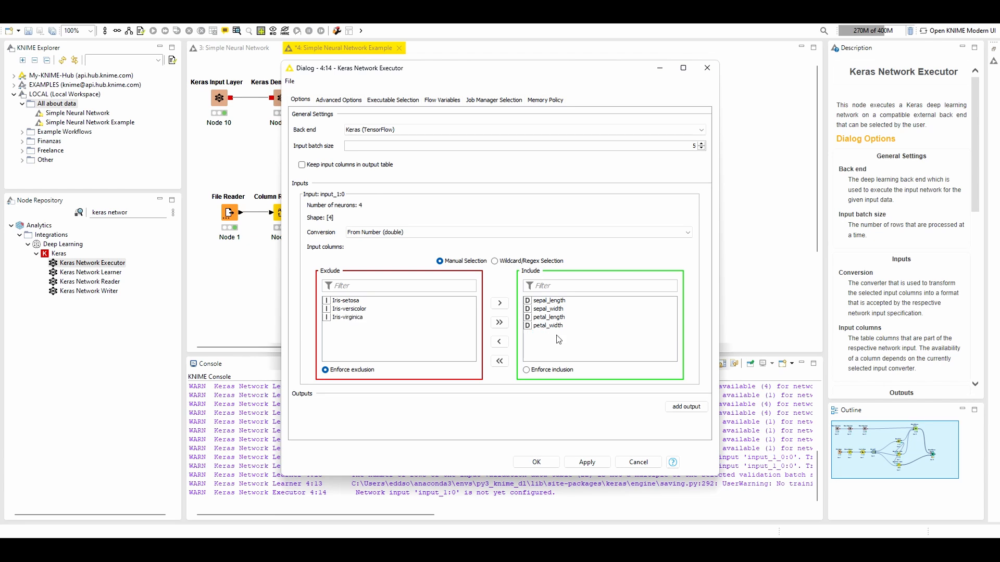
click(381, 237)
click(404, 238)
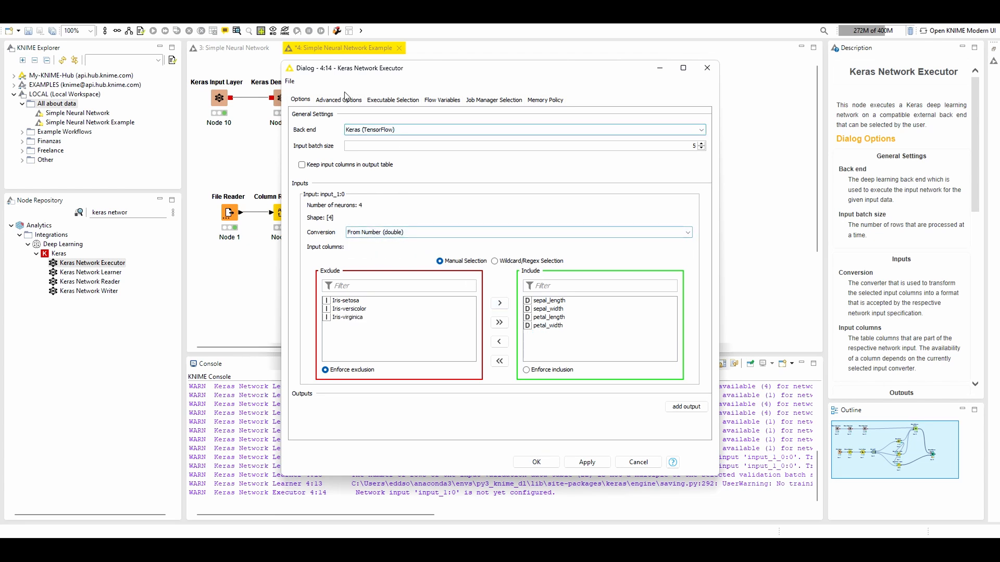
Keep the input columns in the executor's output table and add dense_2/Softmax:0 as a network output
click(302, 165)
click(697, 412)
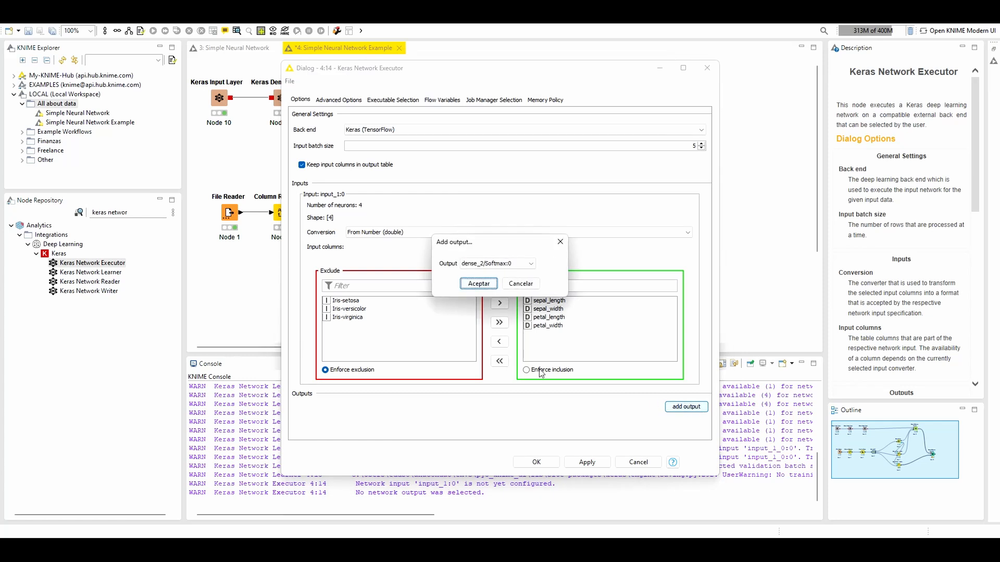
click(504, 264)
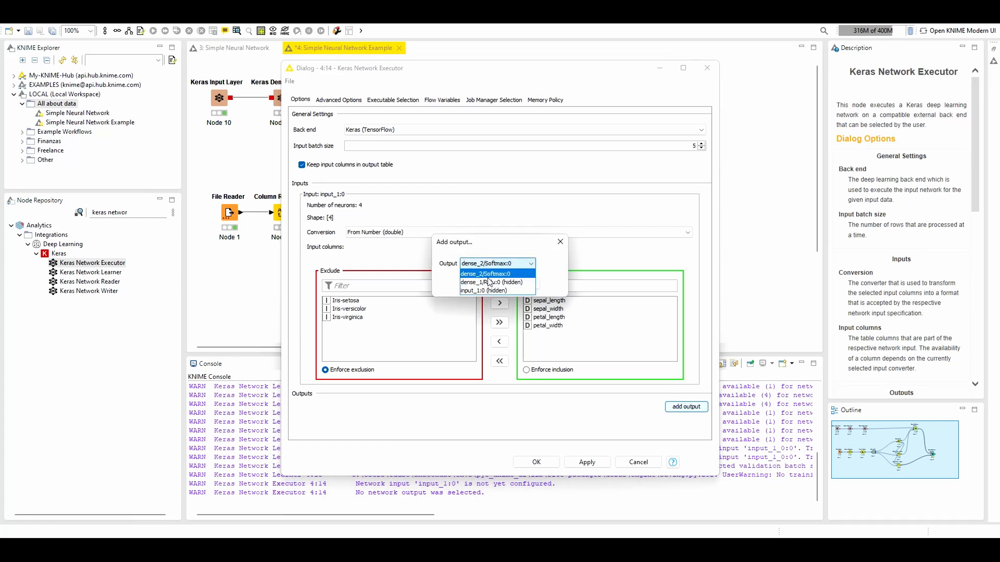
click(492, 274)
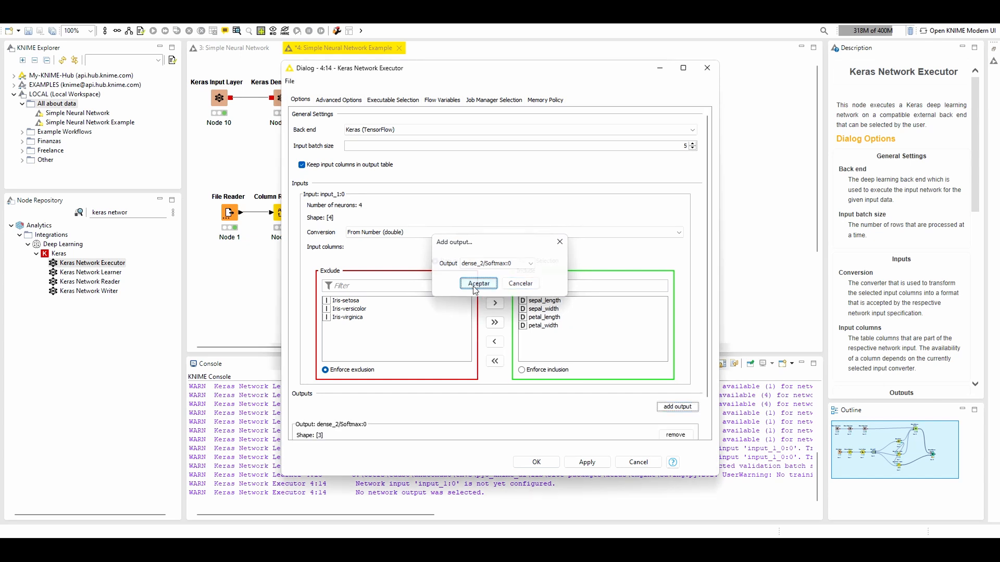
click(475, 286)
scroll(655, 418, down, 2)
scroll(655, 418, down, 2)
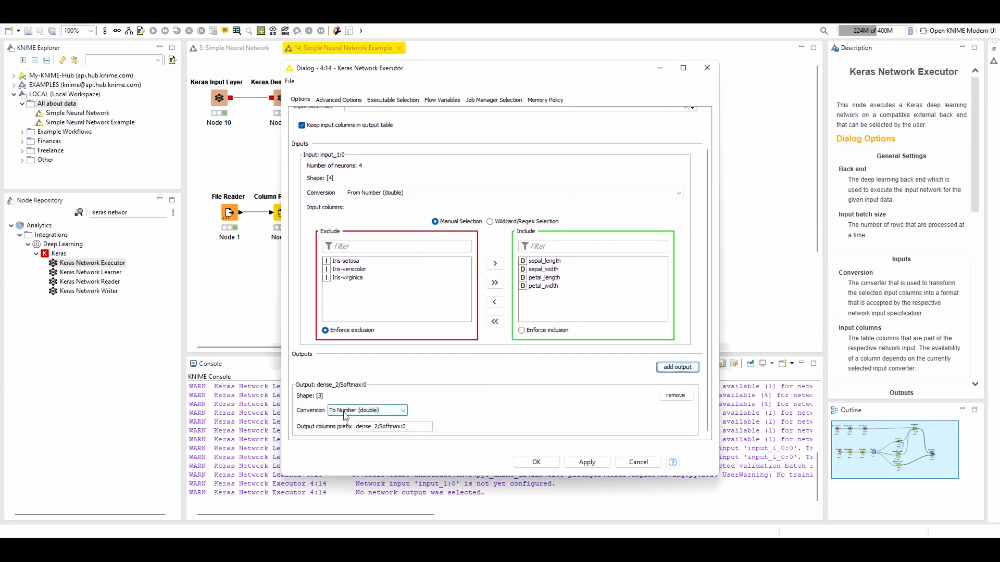
Use To Number (double) as the output conversion, accept the settings and execute the Keras Network Executor
click(345, 412)
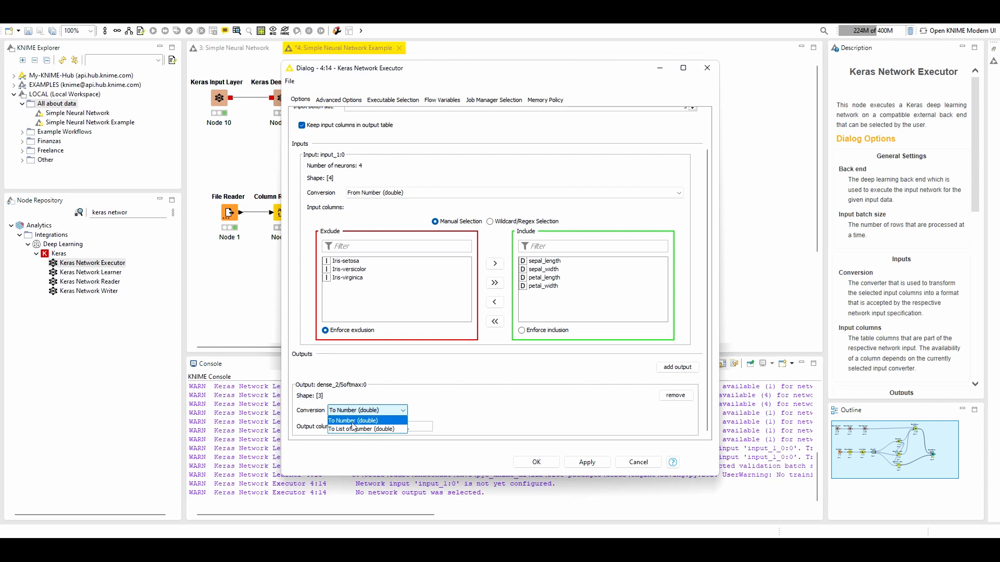
click(353, 421)
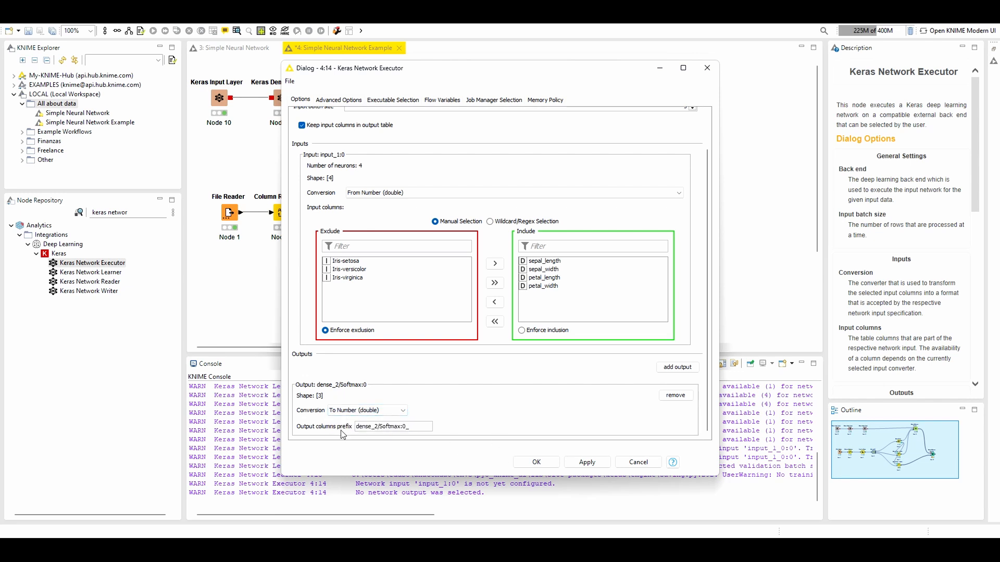
double_click(358, 428)
click(417, 427)
click(536, 462)
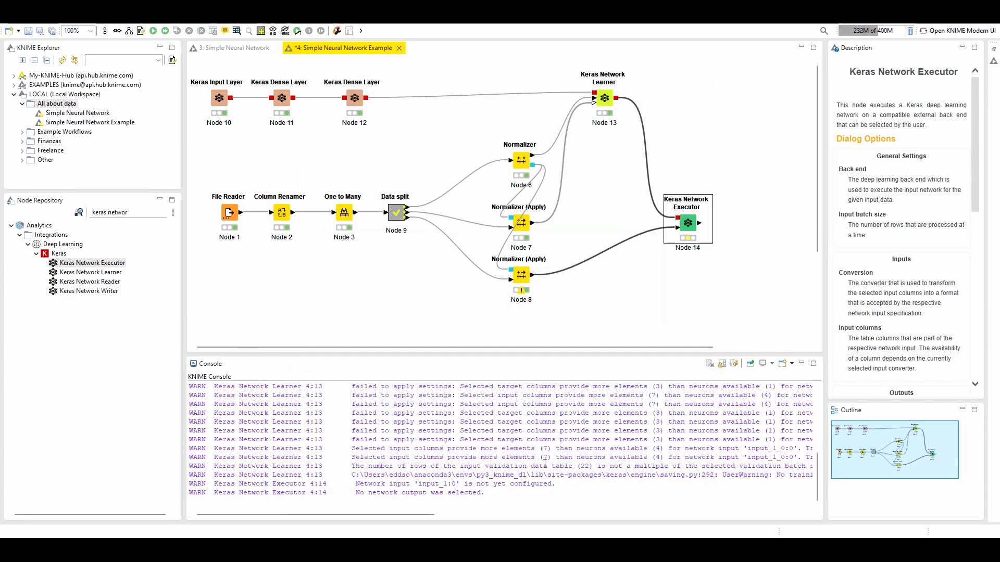
click(154, 32)
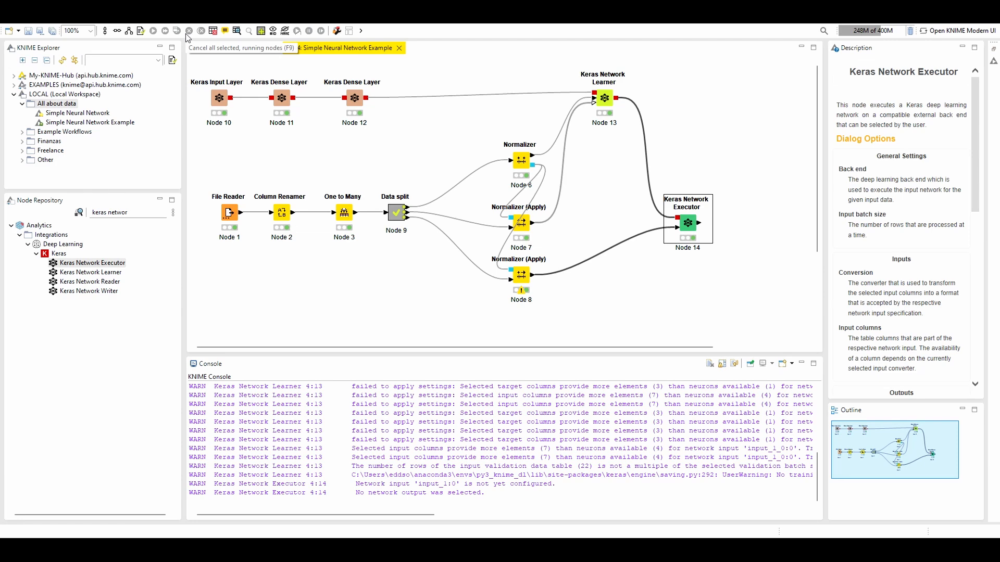
Open the Keras Network Executor's output table and wrap its column headers
click(237, 31)
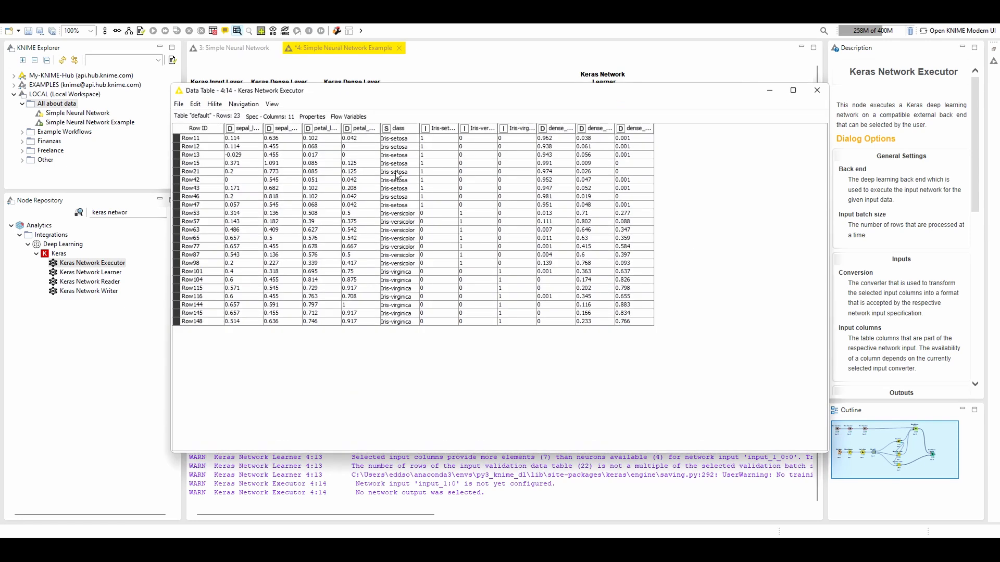
click(273, 106)
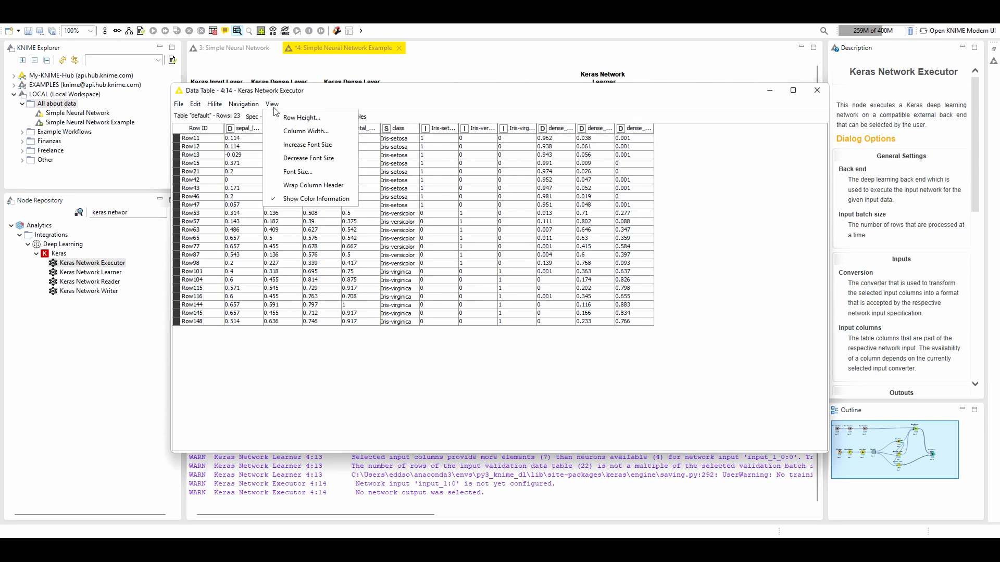
click(305, 186)
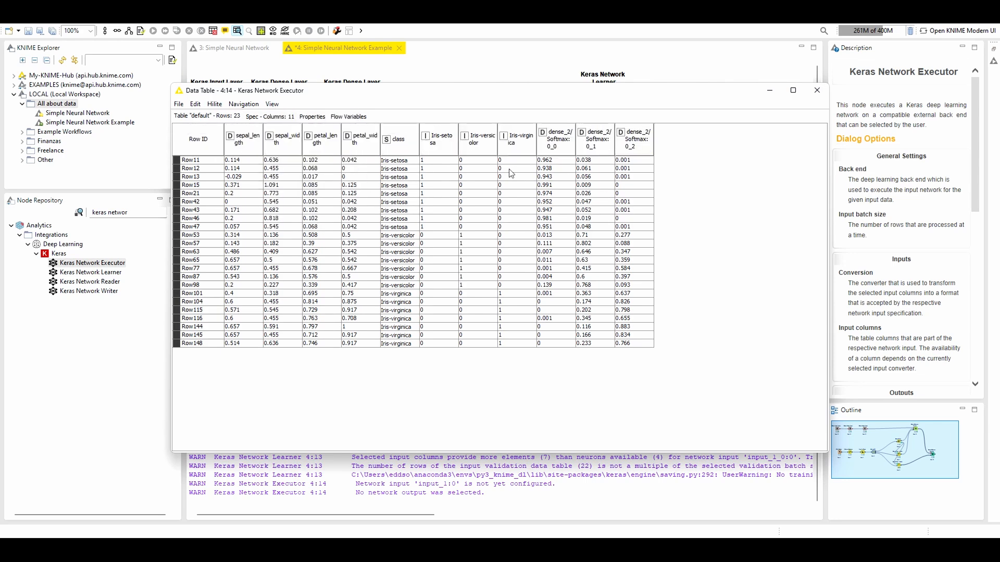
Examine the original data columns and the three dense_2/Softmax probability columns across the rows of the output table
drag(511, 161, 226, 353)
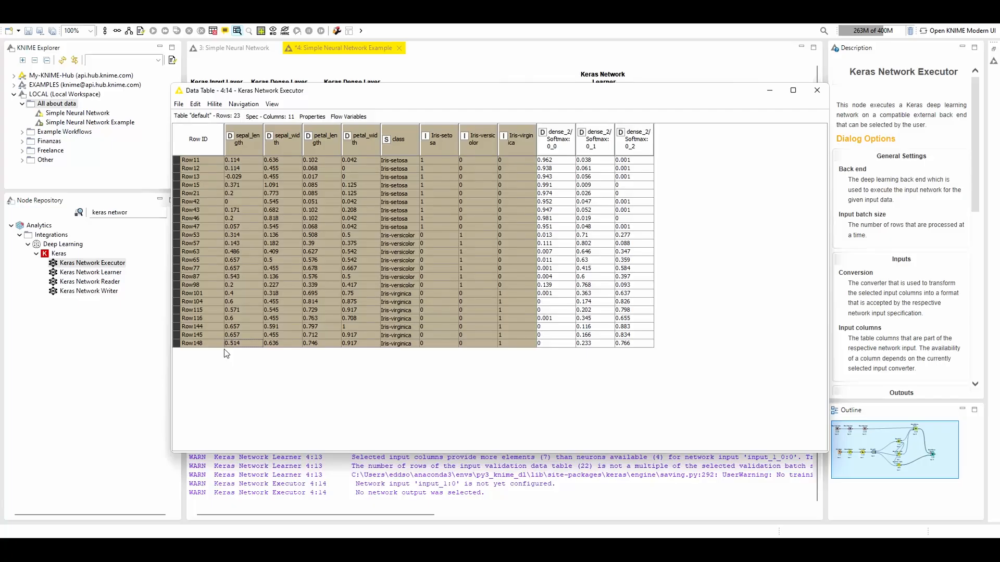
click(471, 260)
drag(566, 162, 563, 314)
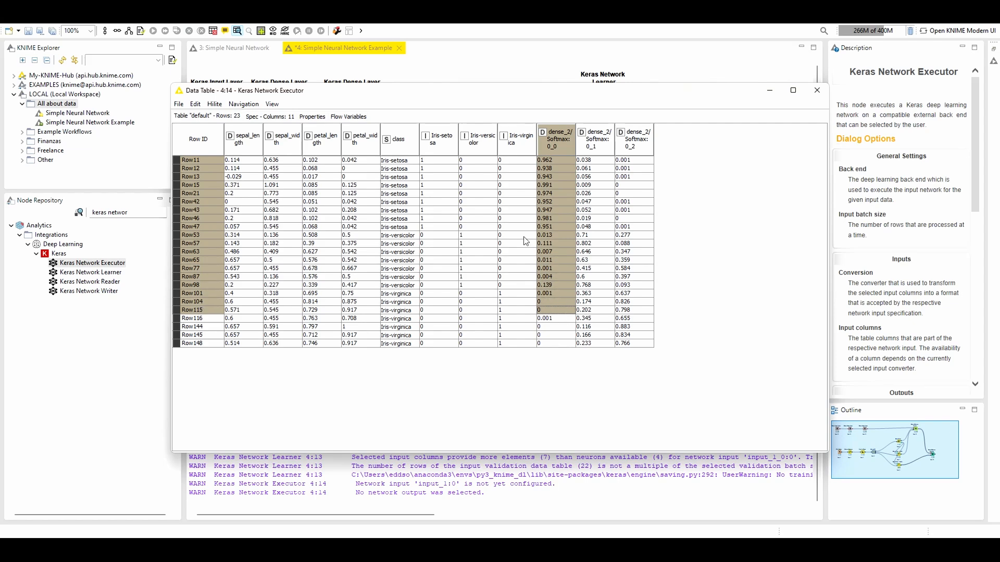
click(518, 228)
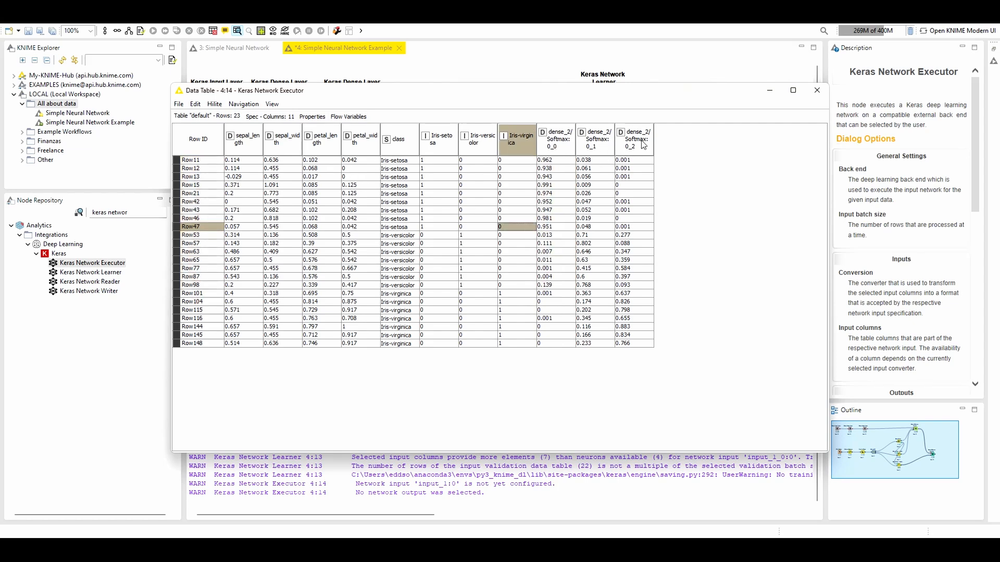
click(550, 162)
drag(550, 163, 634, 172)
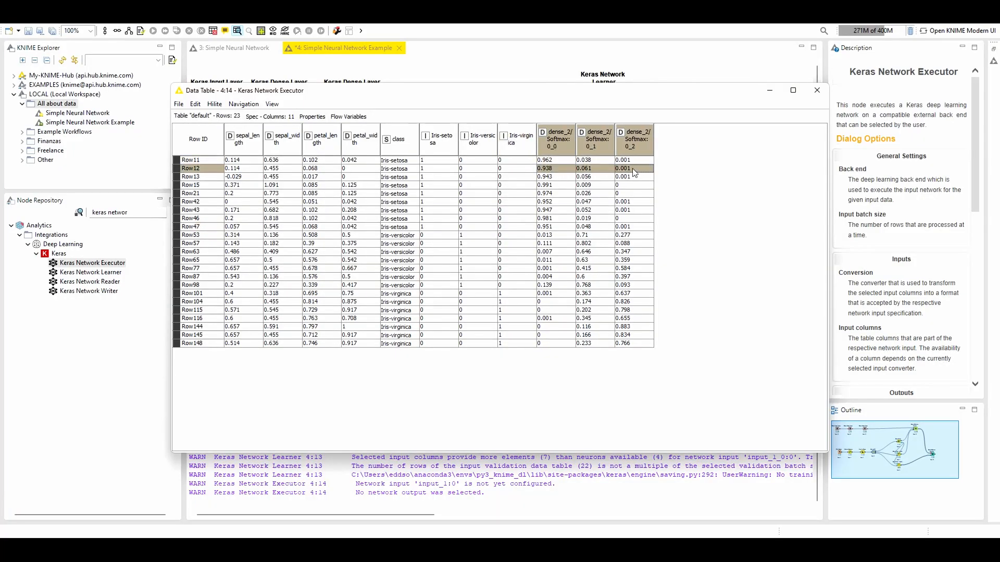
drag(550, 177, 632, 176)
click(632, 176)
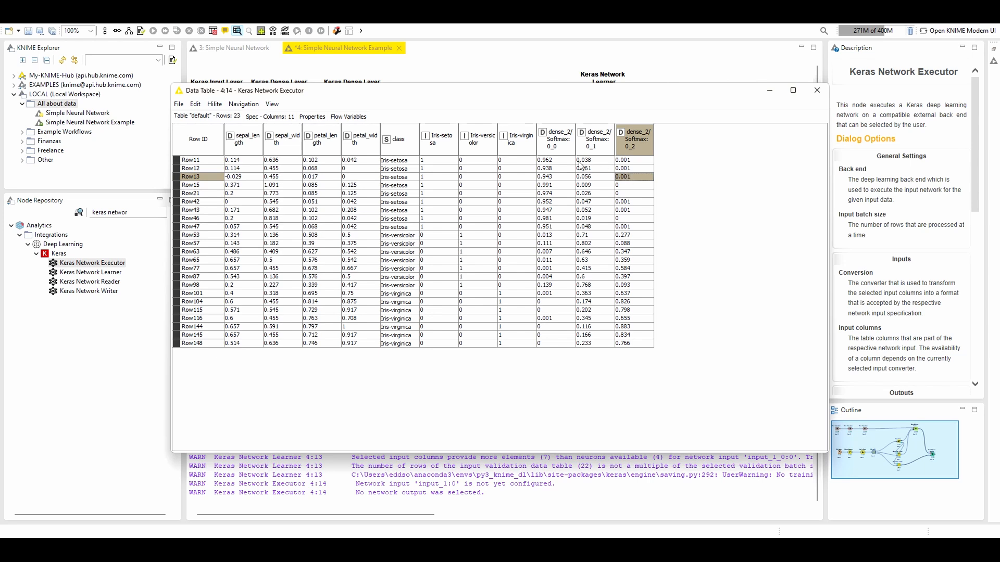
Compare the Iris-setosa rows with their dense_2/Softmax:0_0 probabilities and the Iris-versicolor rows with their dense_2/Softmax:0_1 probabilities
click(553, 158)
drag(400, 162, 553, 236)
drag(552, 165, 568, 233)
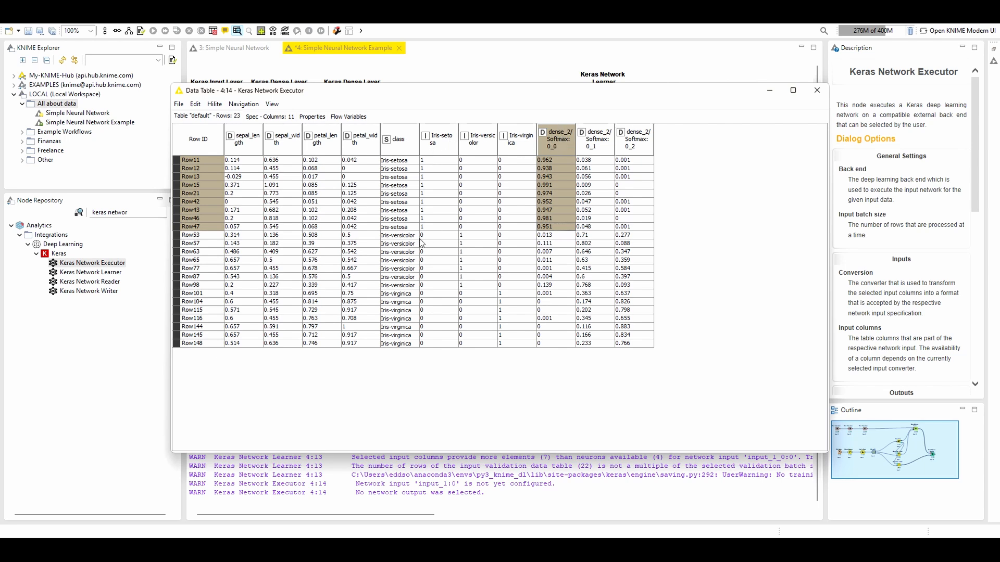
drag(409, 235, 638, 289)
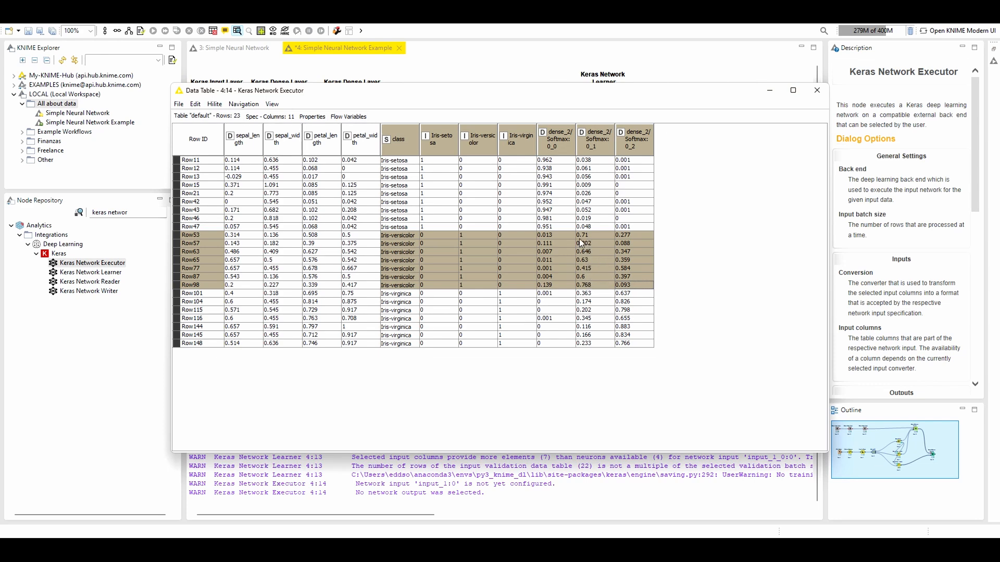
drag(590, 237, 598, 285)
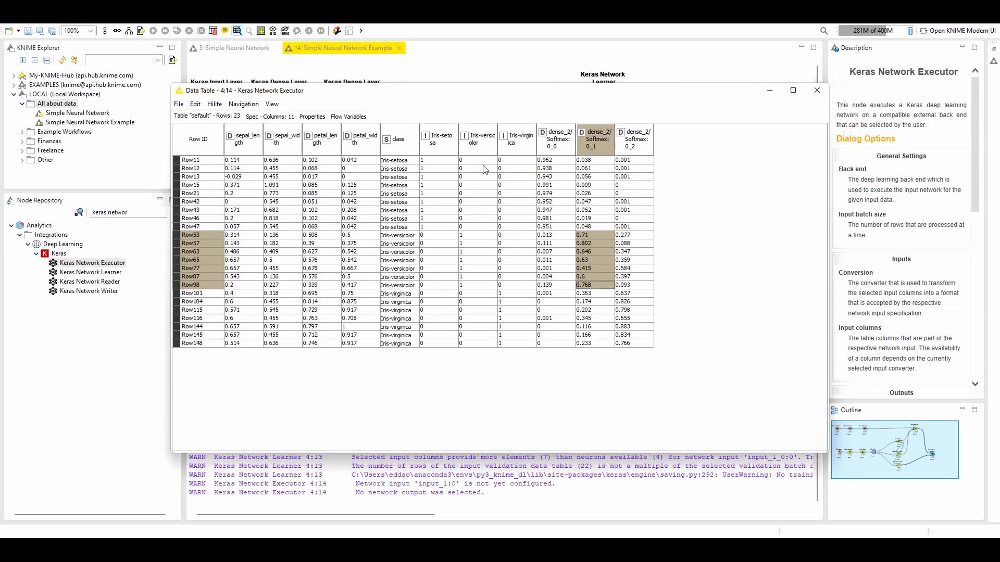
Check the Iris-versicolor column's encoded values and Row101's dense_2/Softmax:0_2 probability, and close the output table
drag(470, 229, 488, 285)
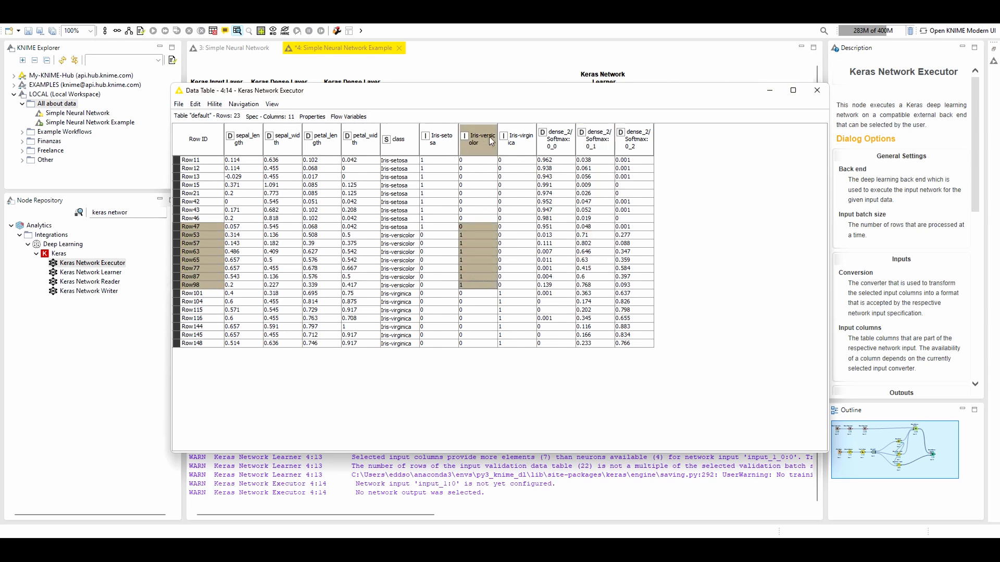
click(633, 293)
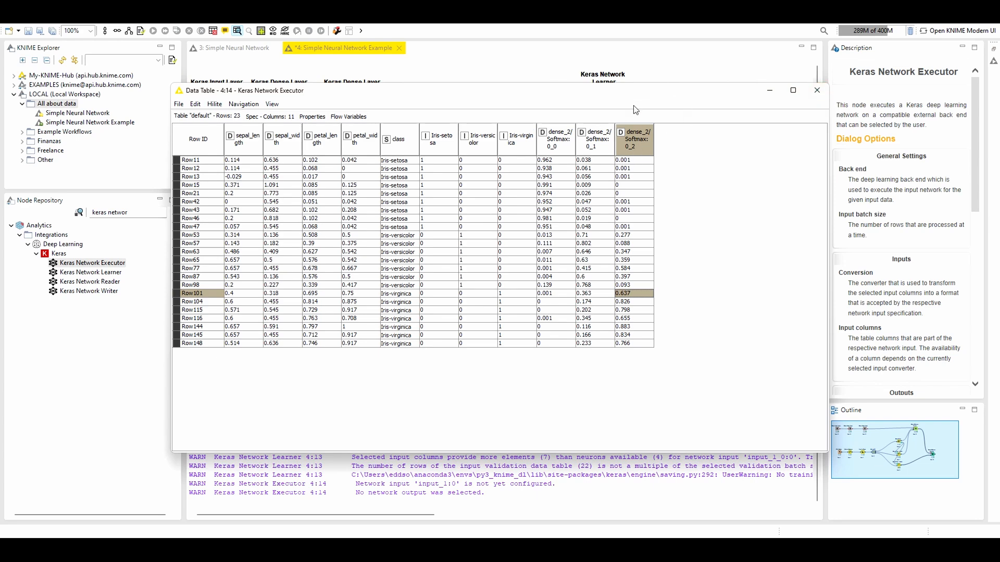
click(816, 90)
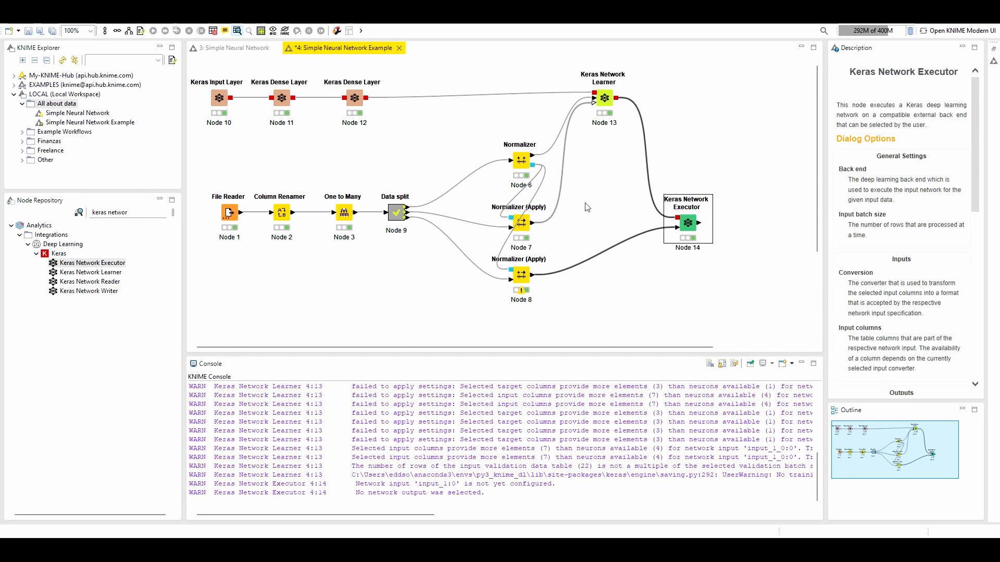
Add a Math Formula node to the Simple Neural Network Example workflow, connected to the Keras Network Executor's output
click(215, 47)
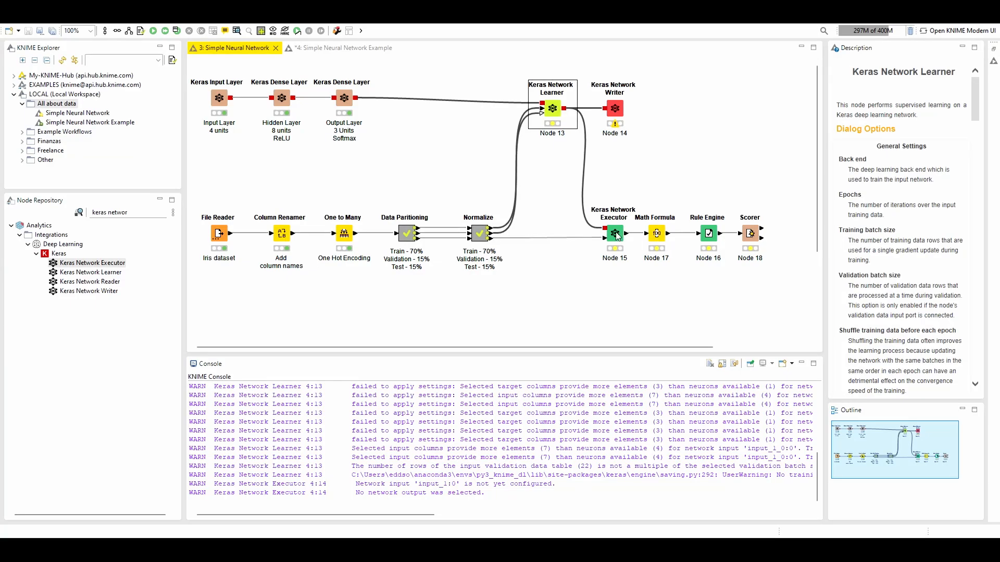
click(343, 48)
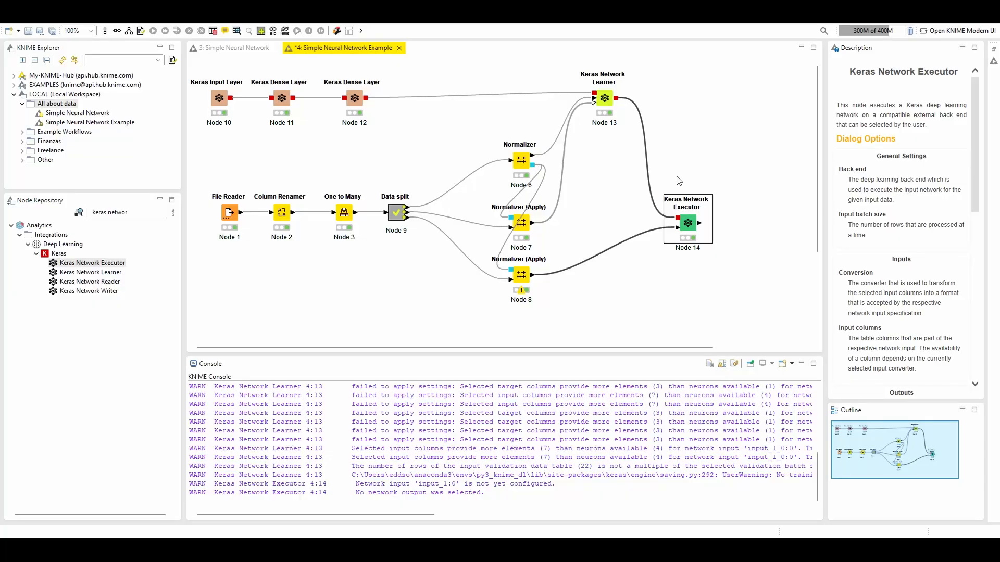
click(217, 47)
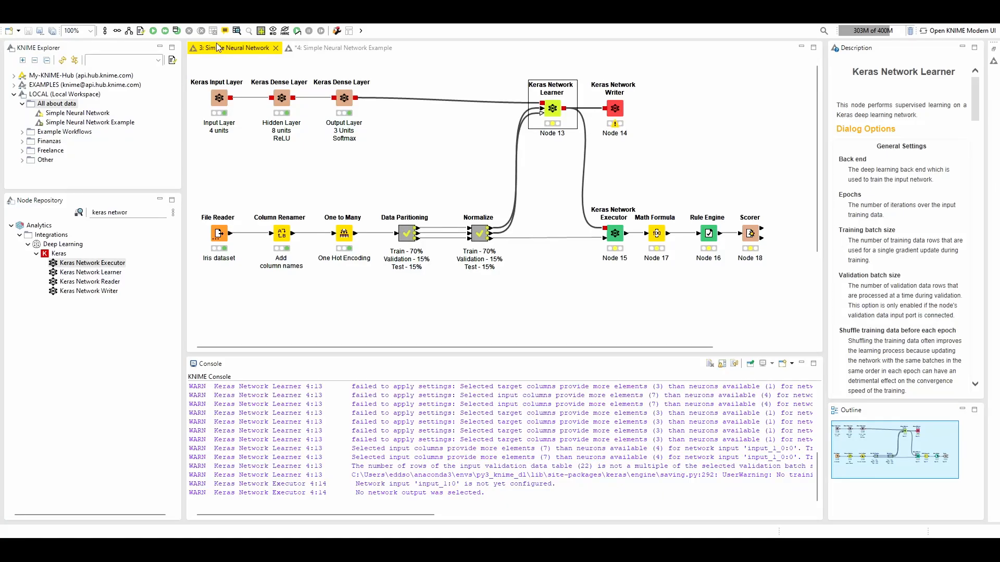
click(338, 48)
drag(133, 214, 28, 209)
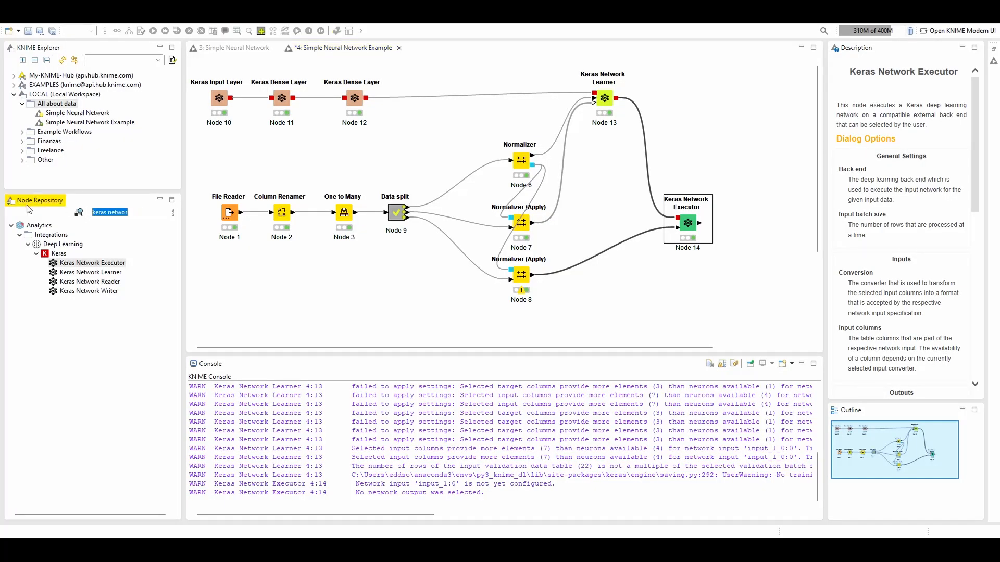
text(math)
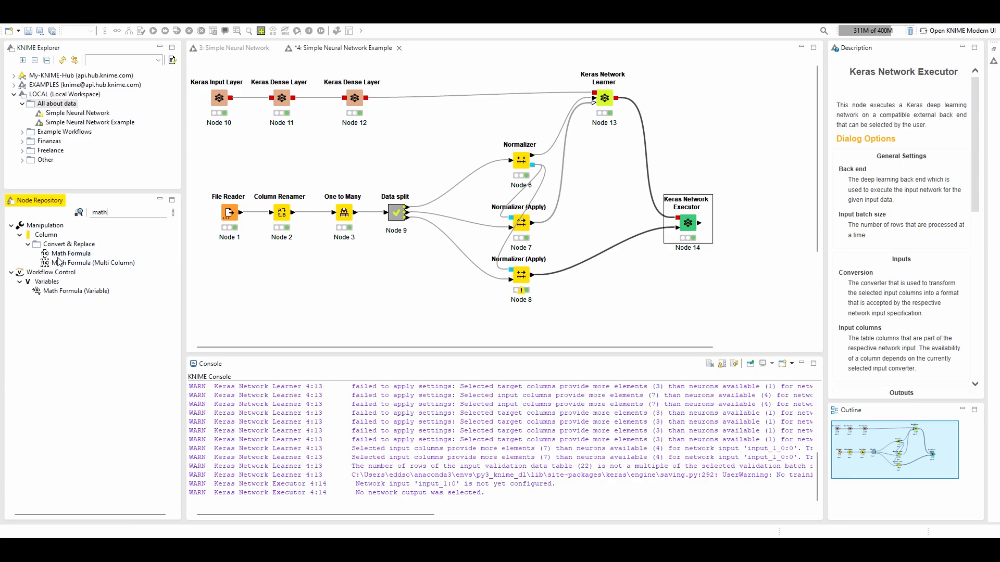
drag(66, 254, 729, 224)
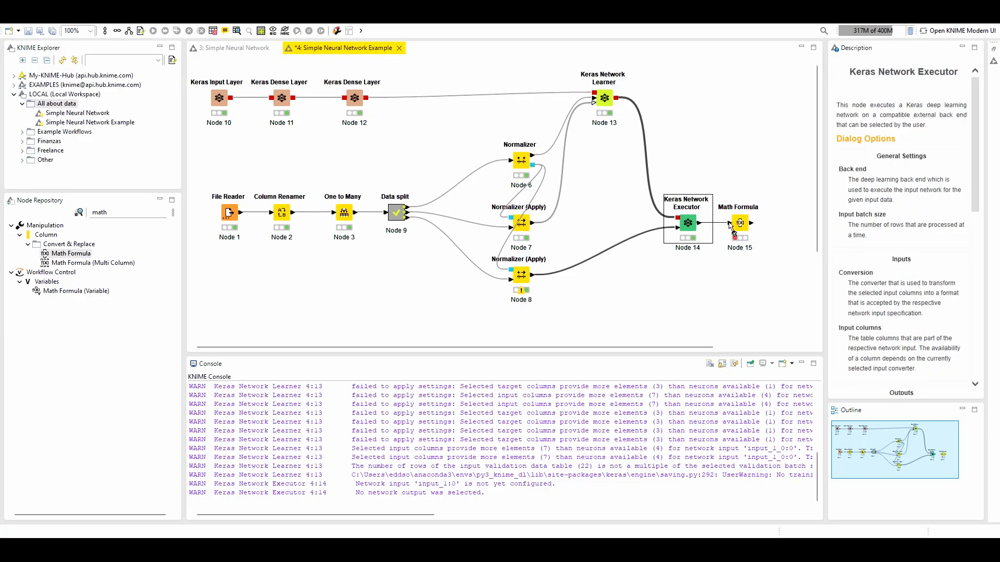
Examine the colMax expression in the Math Formula node of the finished Simple Neural Network workflow
click(211, 49)
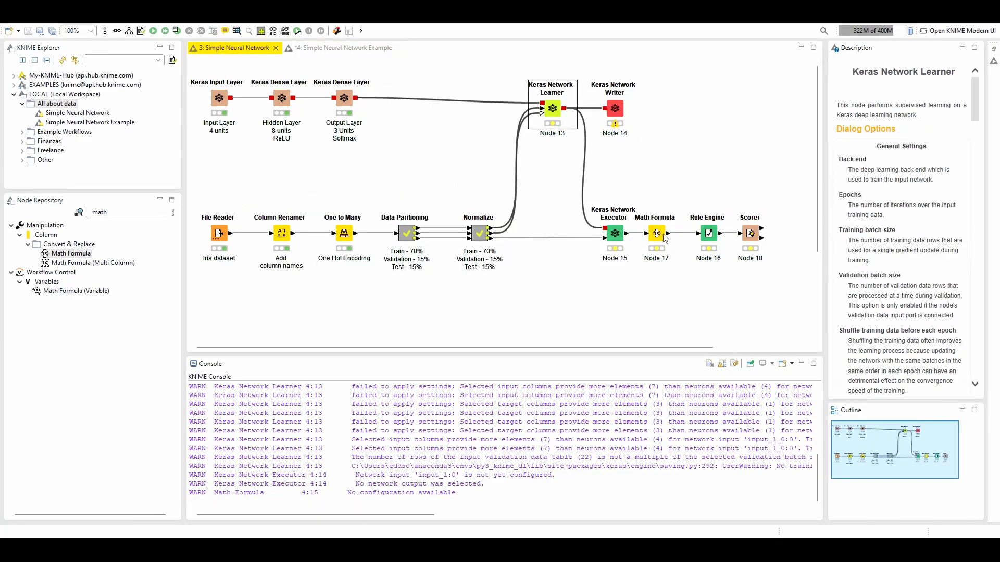
double_click(657, 234)
click(458, 303)
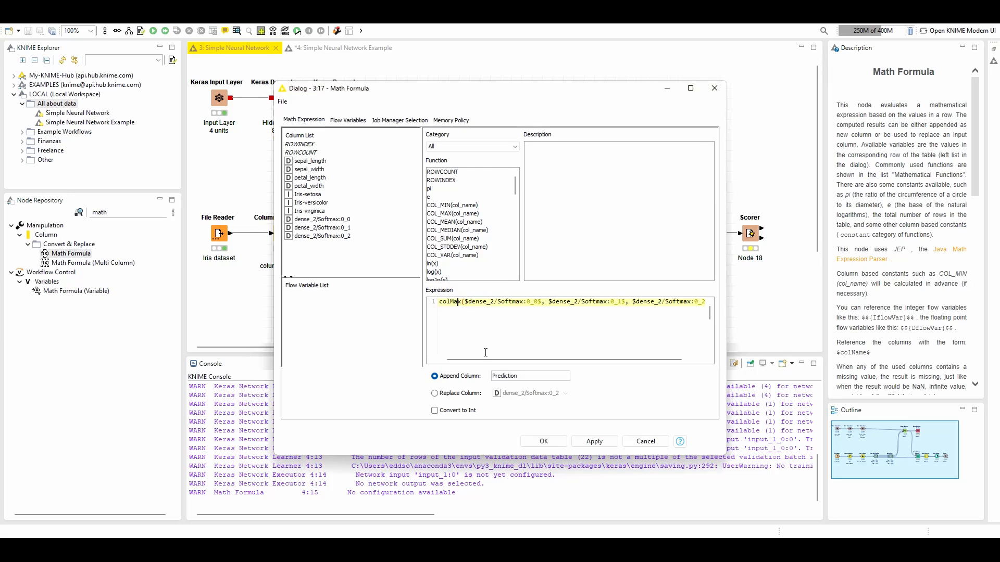
mouse_move(475, 360)
mouse_down()
mouse_move(513, 363)
mouse_move(472, 362)
mouse_up()
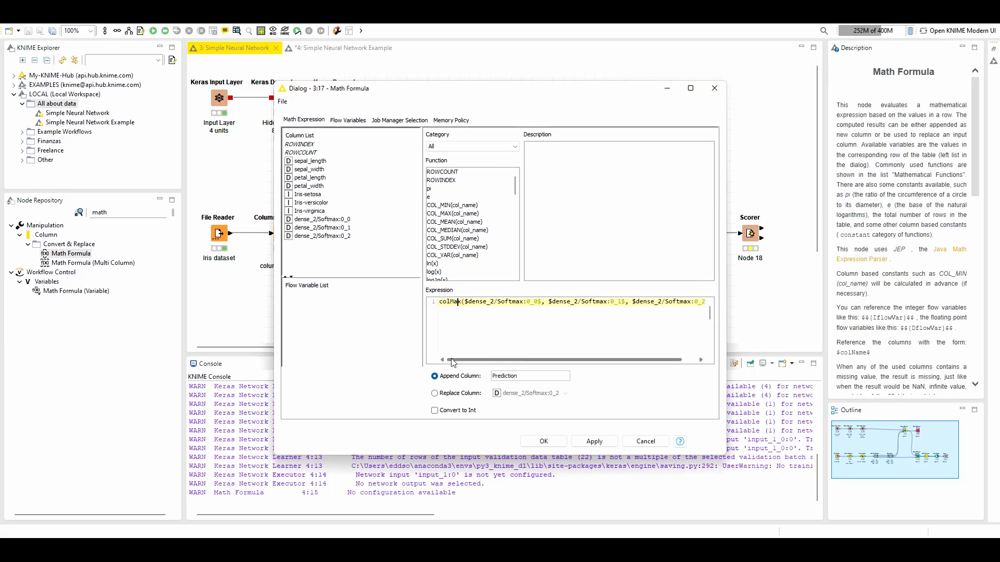
drag(438, 302, 484, 304)
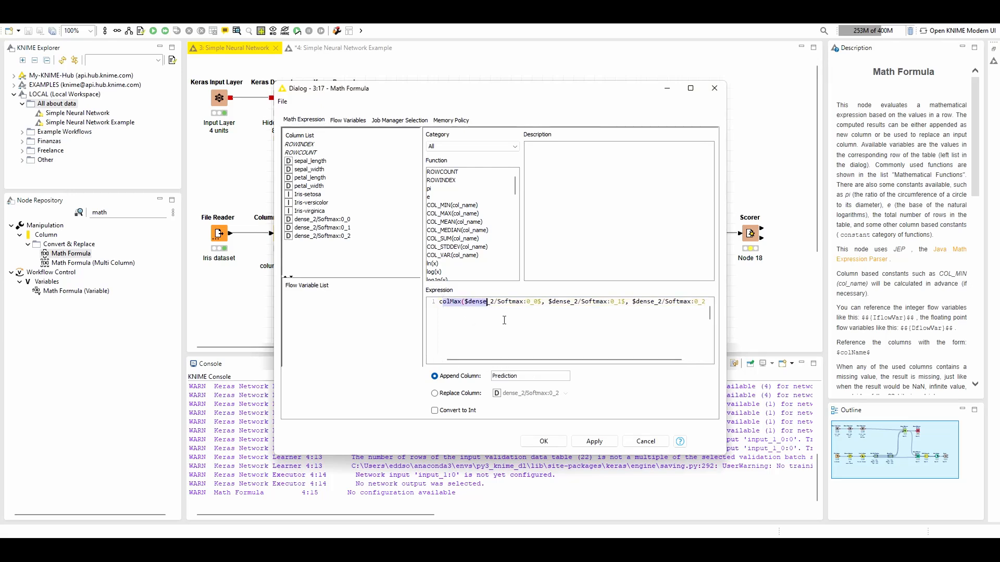
click(503, 320)
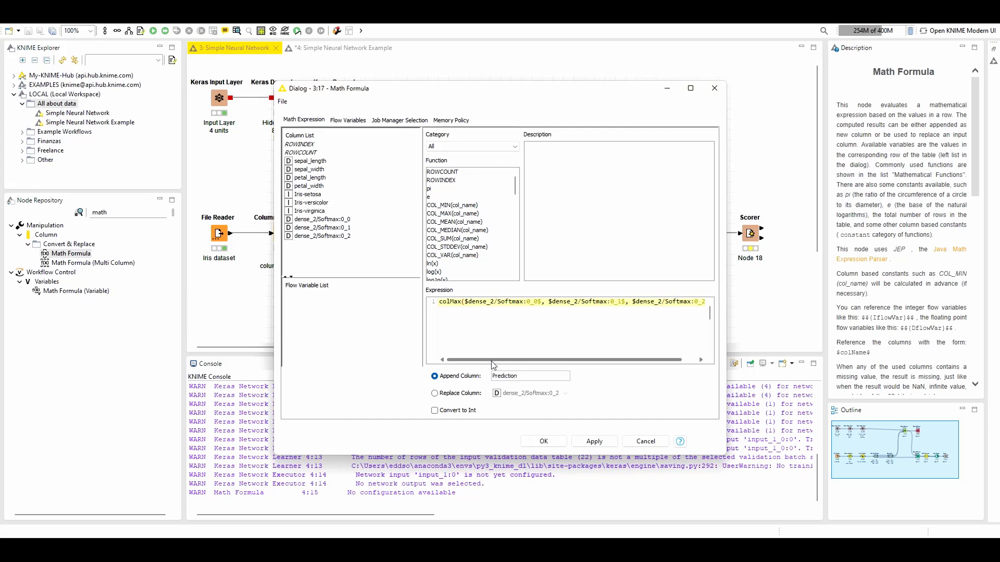
drag(491, 361, 484, 340)
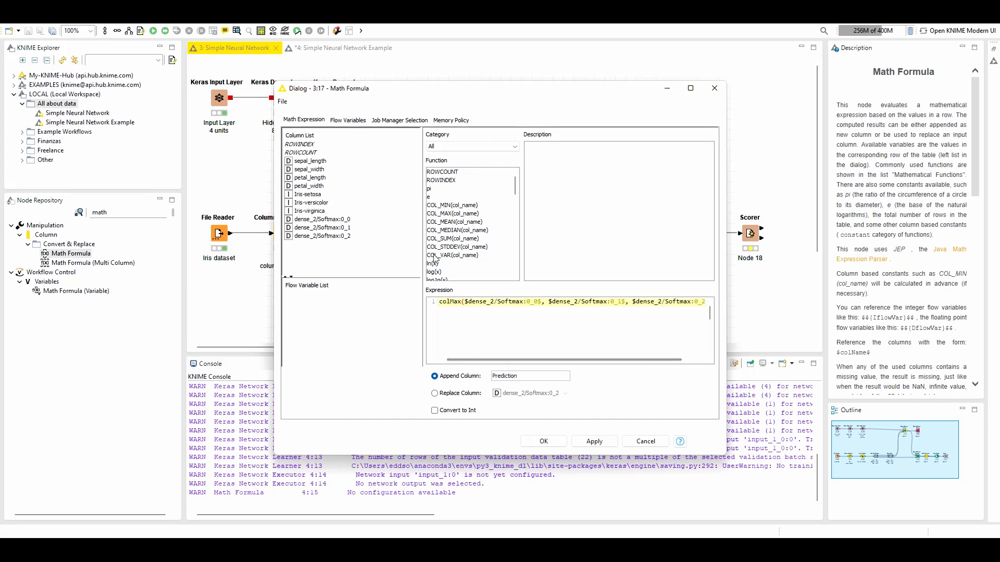
Read the COL_MAX function description, view the reference expression to its end, select it and close the settings
click(446, 214)
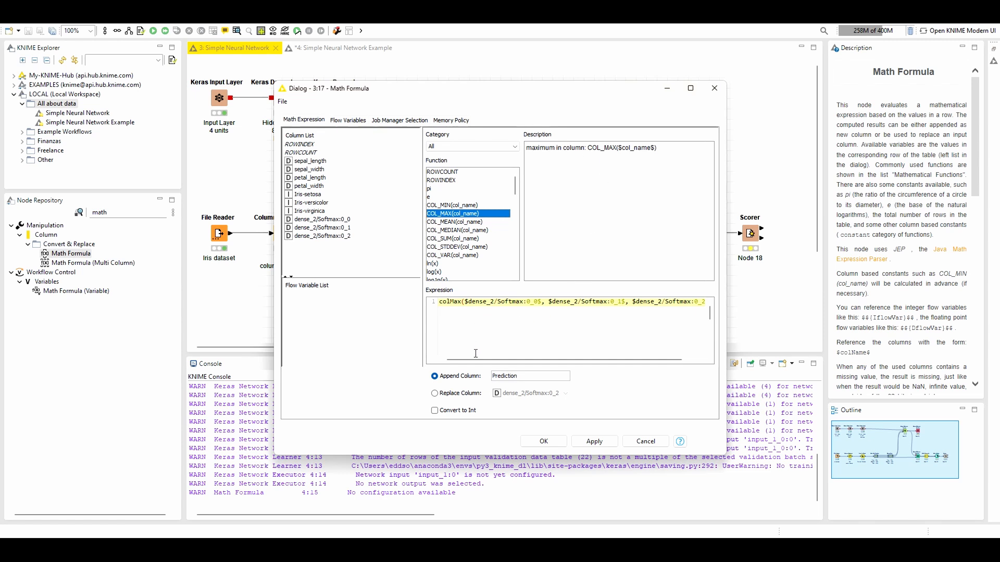
drag(476, 359, 646, 365)
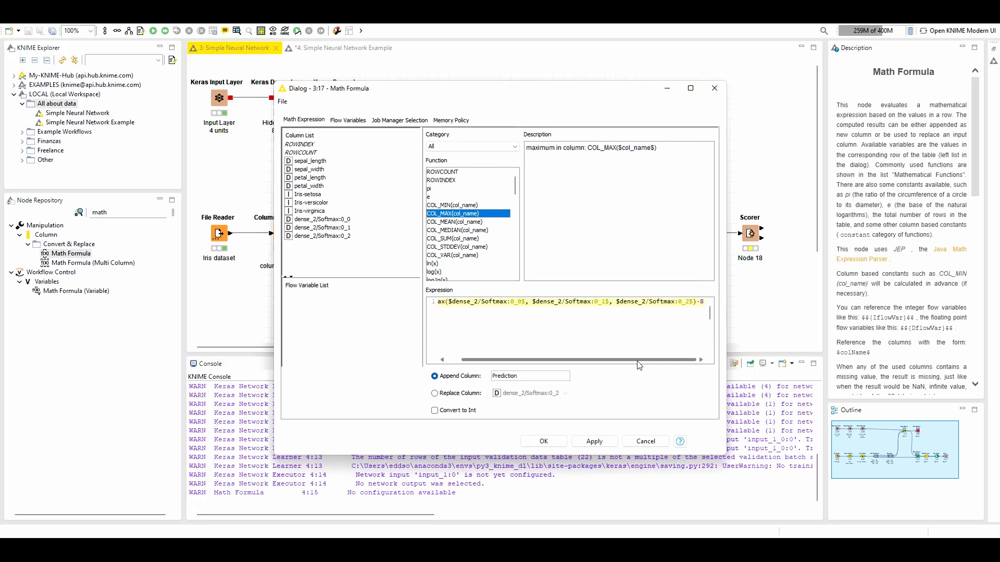
mouse_move(638, 364)
mouse_down()
mouse_move(433, 364)
mouse_move(649, 355)
mouse_up()
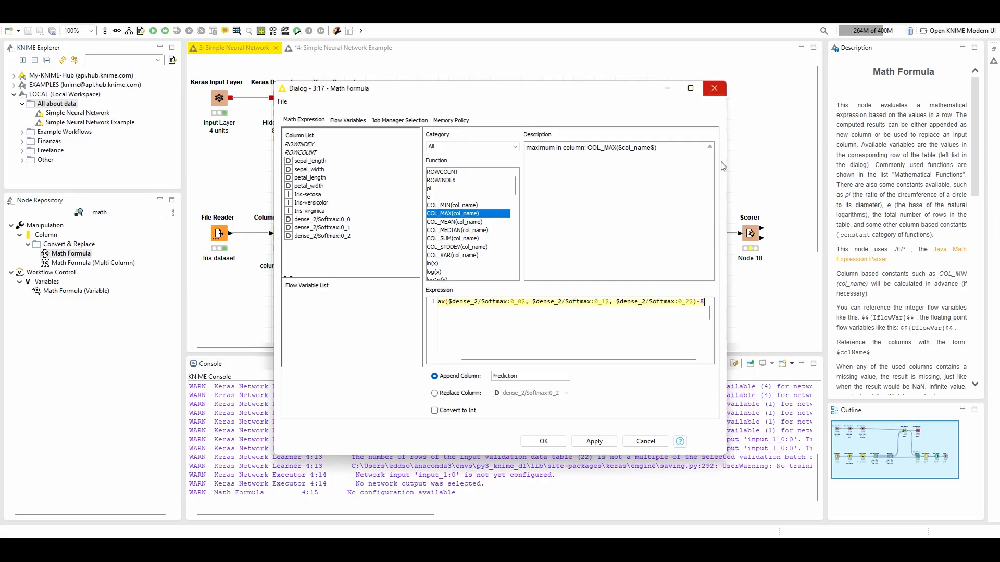
key(shift+Home)
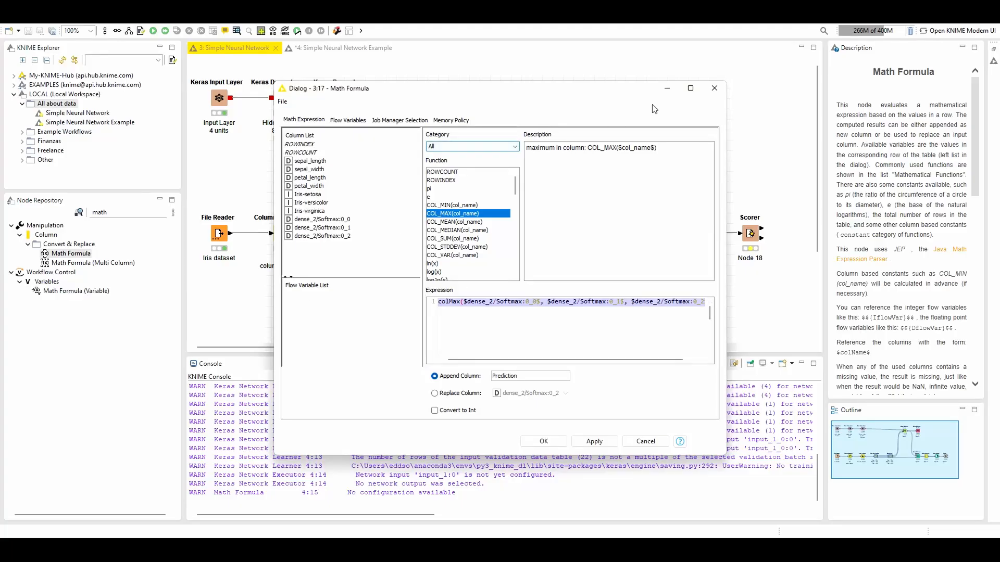
click(715, 88)
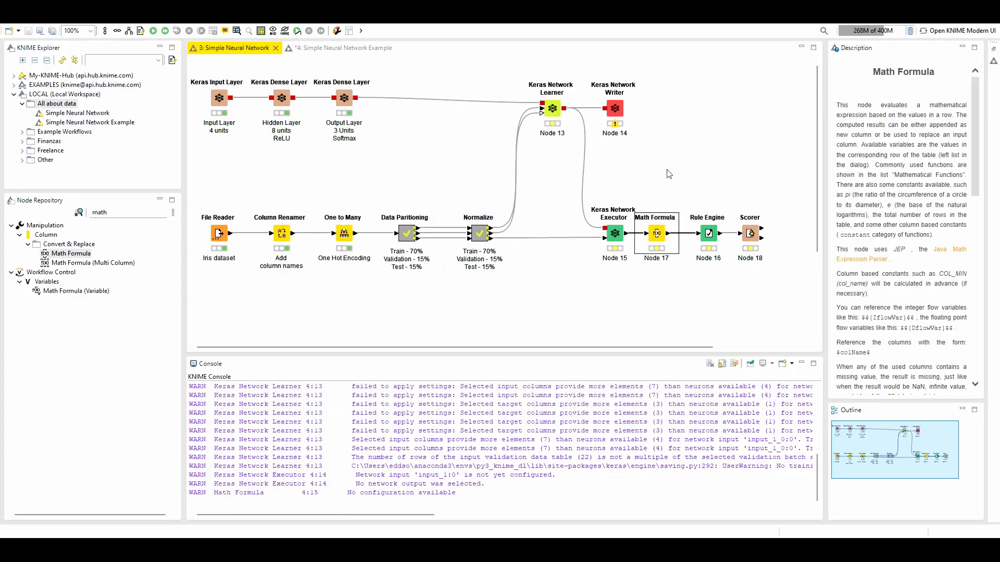
Try a COL_MAX expression over dense_2/Softmax:0_0, 0_1 and 0_2 in the example workflow's Math Formula node
click(314, 47)
double_click(740, 223)
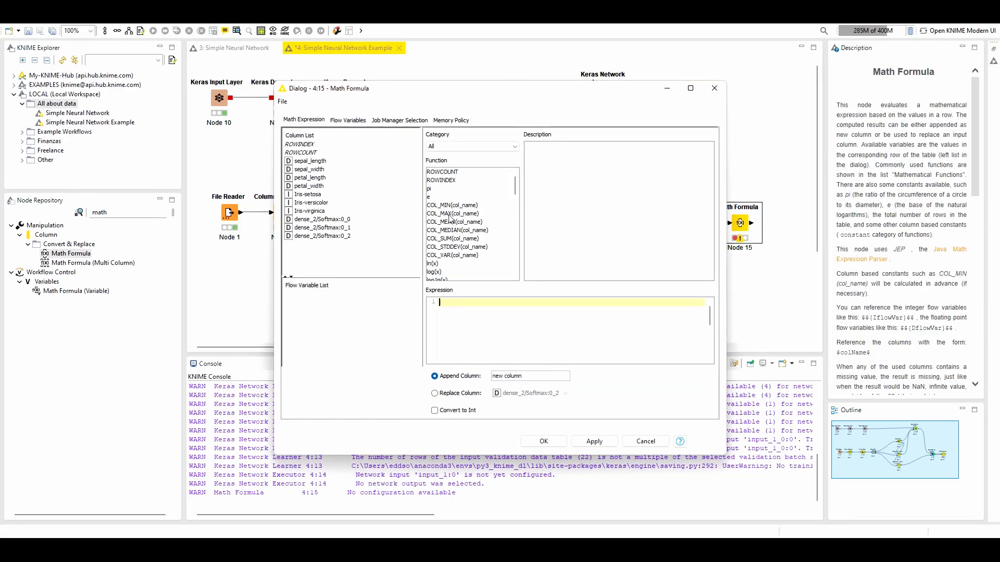
double_click(449, 213)
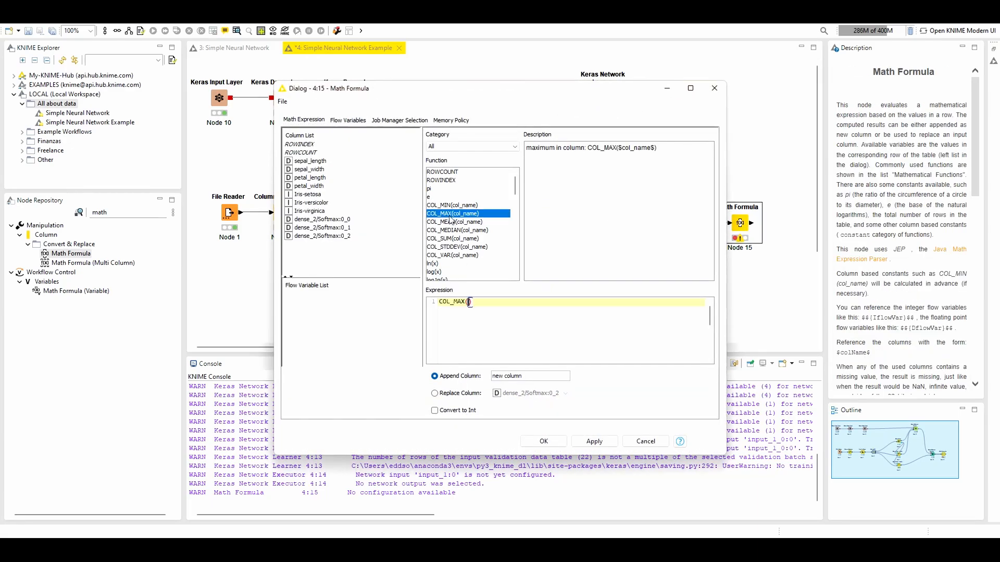
double_click(314, 221)
text(,)
double_click(324, 229)
text(,)
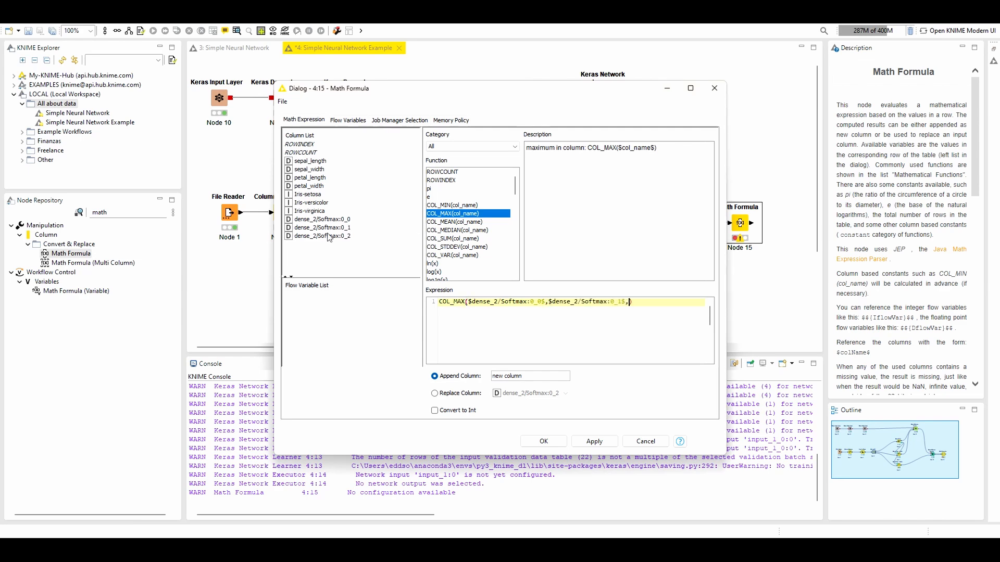
double_click(324, 235)
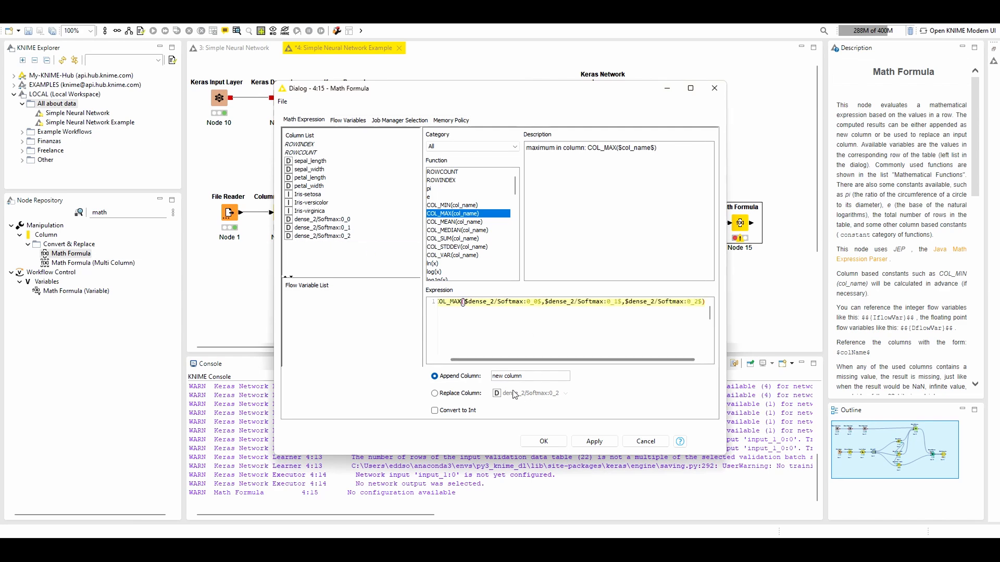
Append an integer column named prediction computed as colMax($dense_2/Softmax:0_0$, $dense_2/Softmax:0_1$, $dense_2/Softmax:0_2$), and accept the settings
drag(521, 376, 422, 369)
text(prediction)
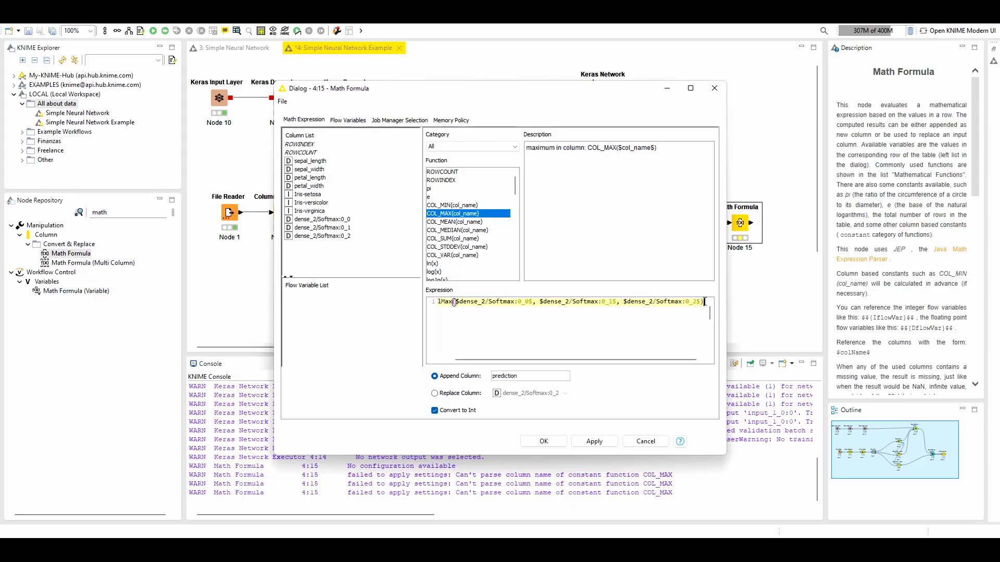
click(565, 439)
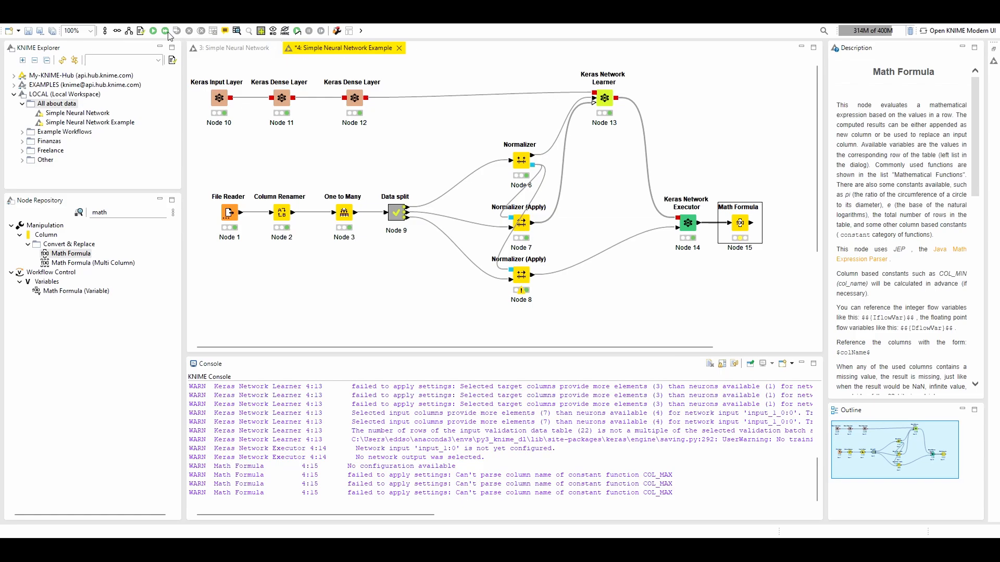
Compare the Iris-setosa rows' prediction values with their softmax probabilities in the Math Formula output table, and close it
click(237, 30)
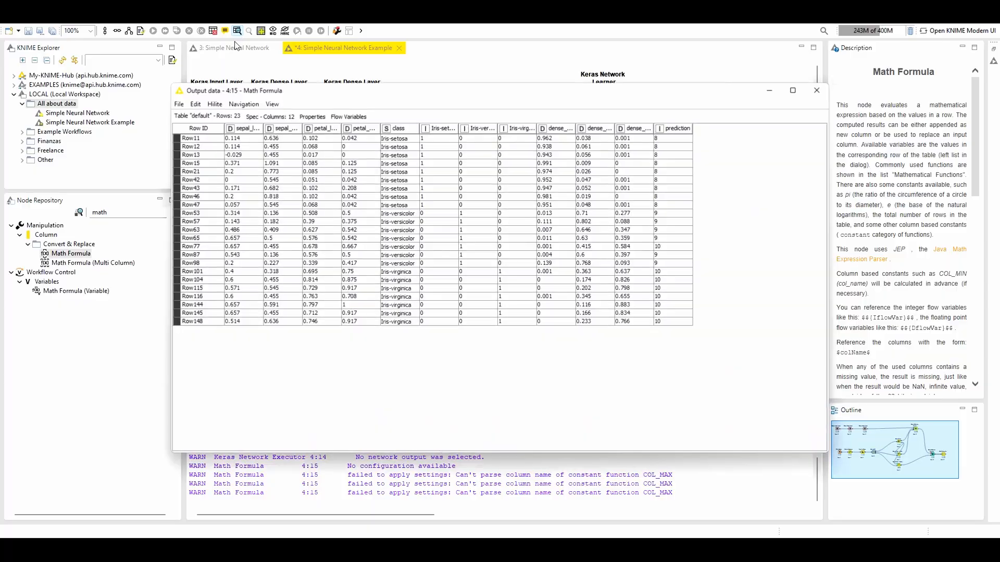
drag(662, 140, 671, 189)
drag(562, 138, 671, 204)
click(671, 204)
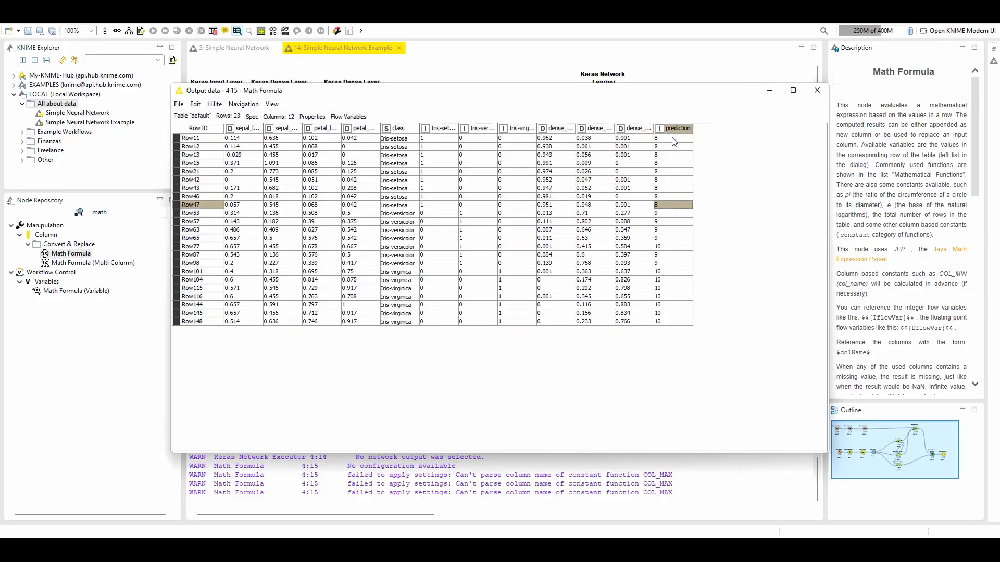
drag(674, 141, 676, 196)
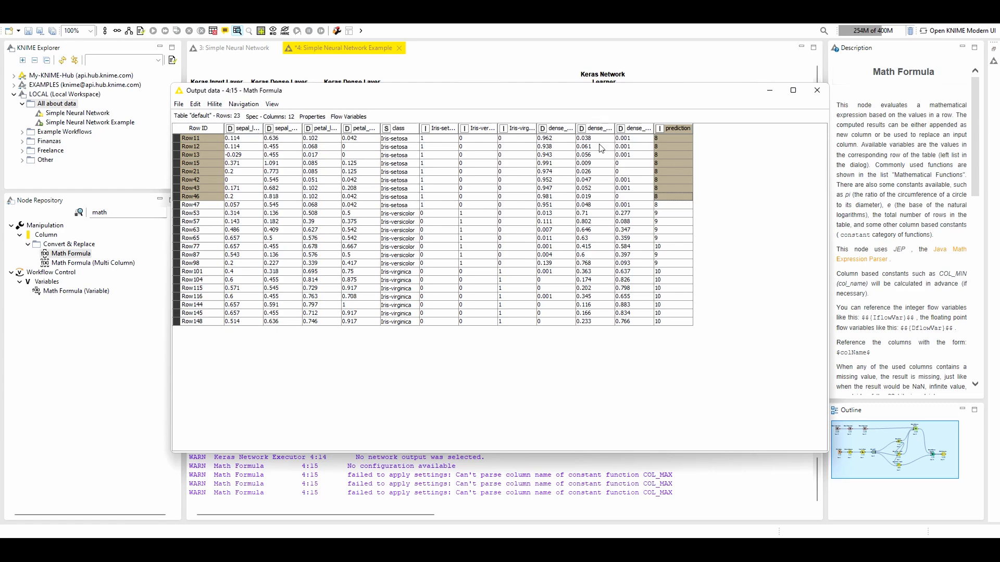
click(817, 90)
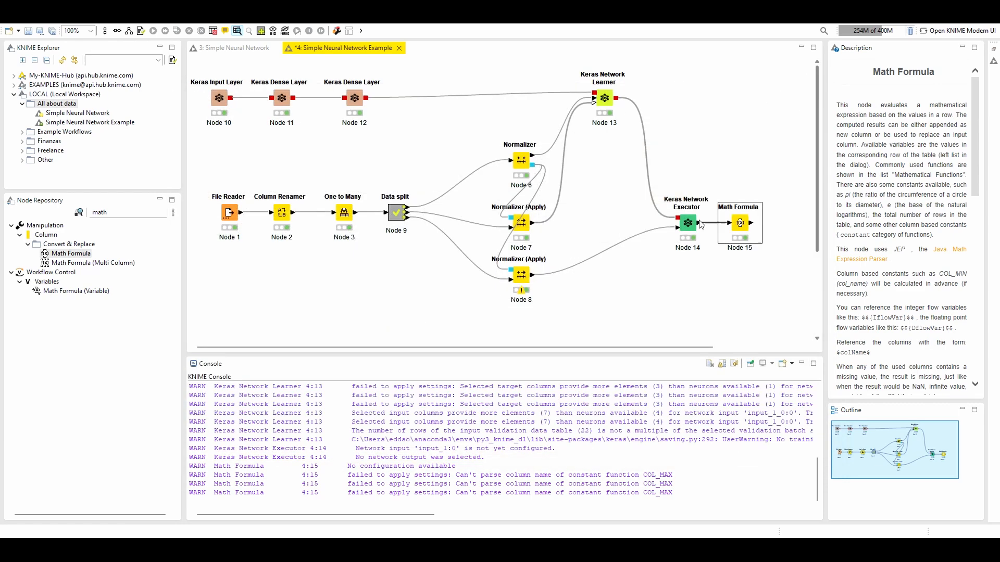
Subtract 8 from the colMax expression in the Math Formula node, accept the settings and execute the node
double_click(740, 223)
drag(635, 359, 687, 337)
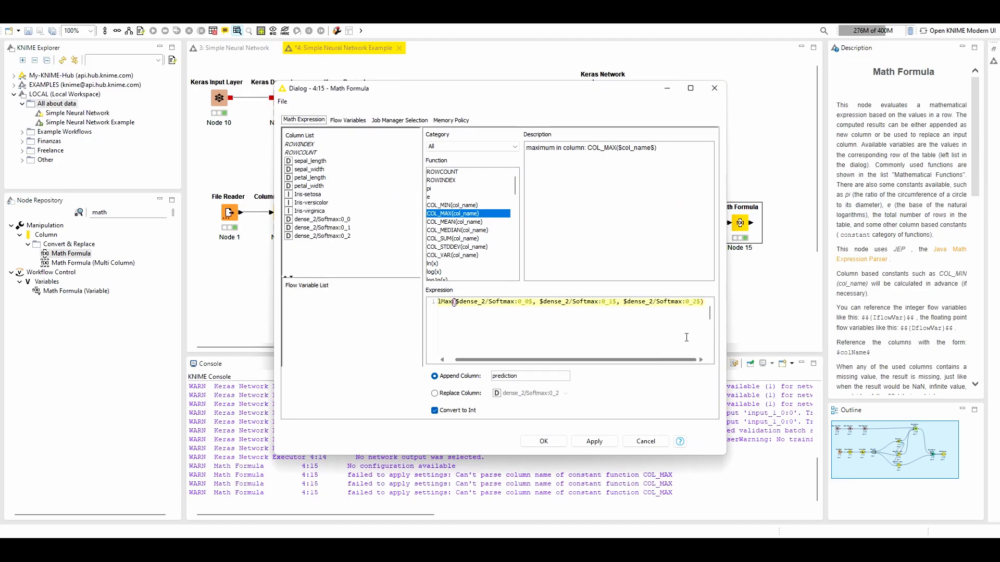
click(705, 304)
text(-8)
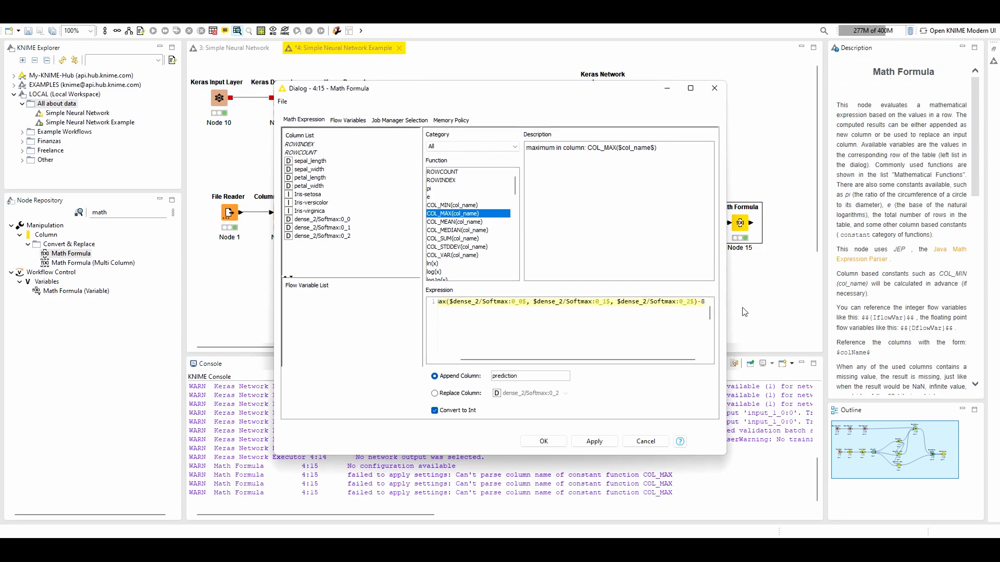
click(541, 441)
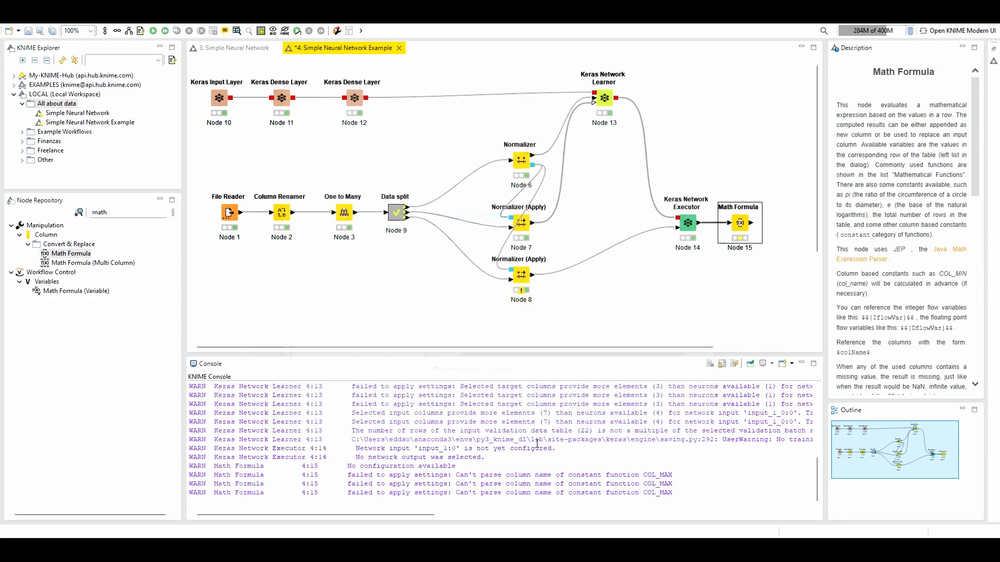
click(154, 32)
Open the Math Formula output table and check the prediction column, comparing Row77's class, probabilities and prediction
click(237, 31)
drag(677, 140, 676, 205)
click(665, 245)
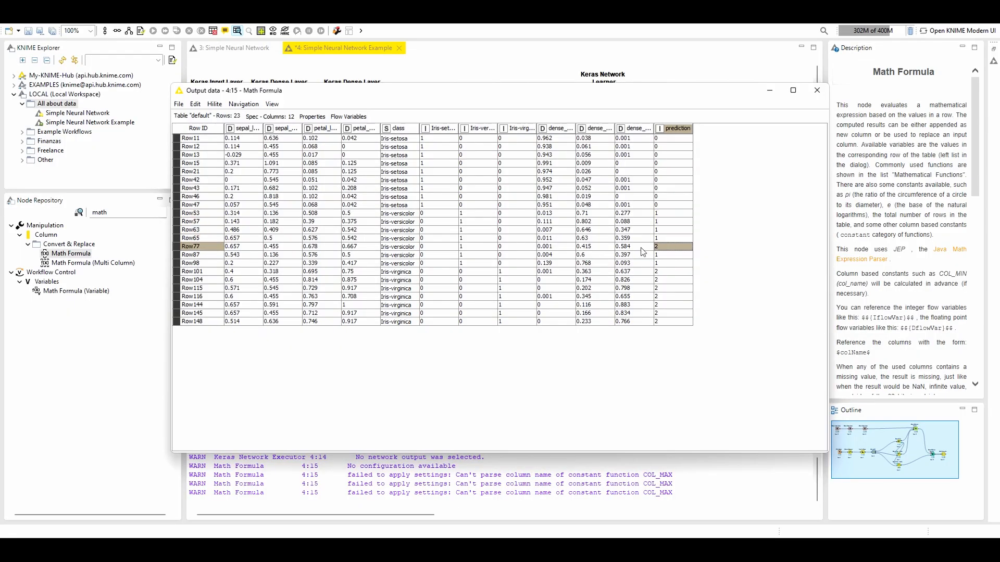
drag(676, 247, 239, 248)
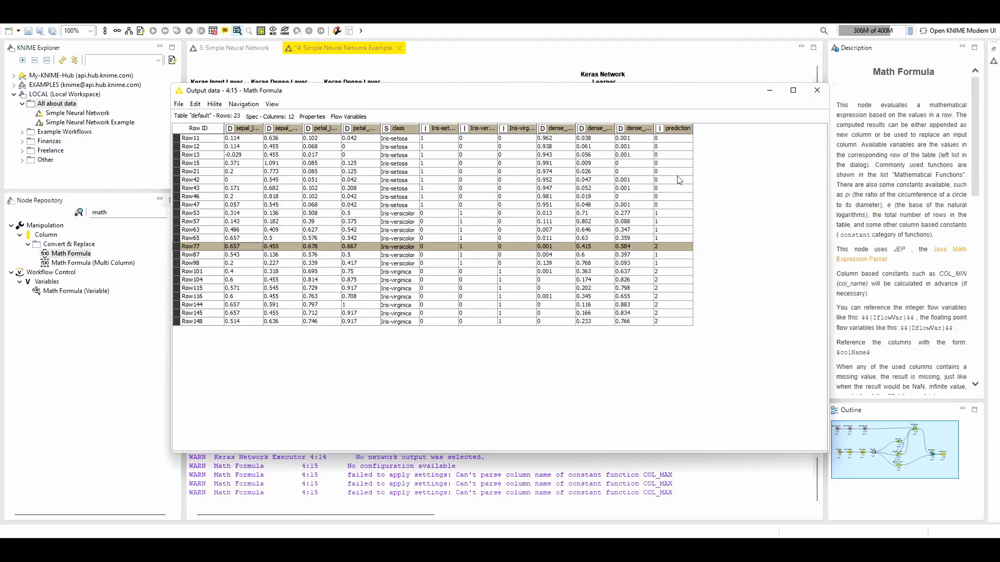
Compare the prediction column with the class column in the Math Formula output table, and close the table
drag(672, 138, 681, 247)
click(671, 162)
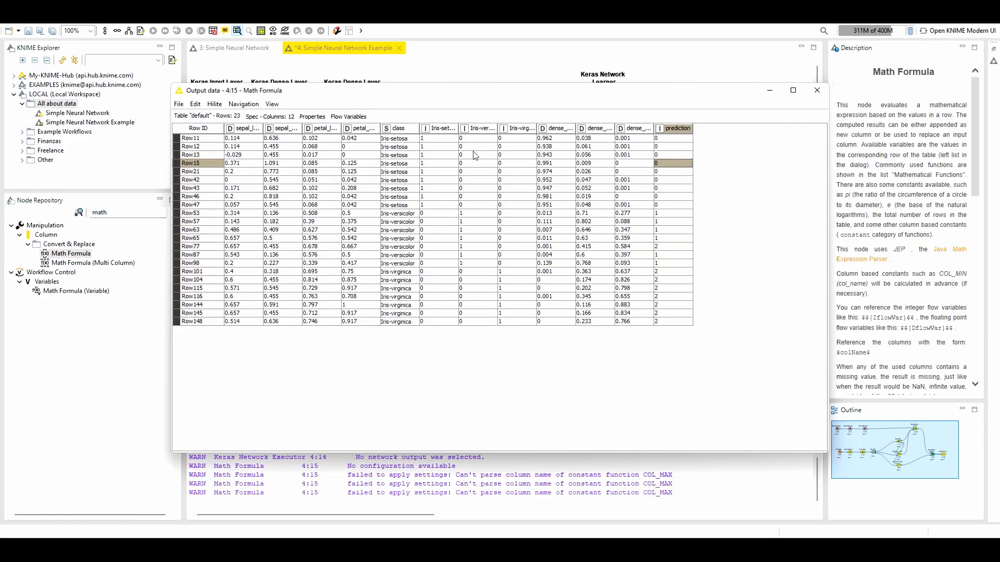
drag(396, 139, 400, 313)
click(399, 304)
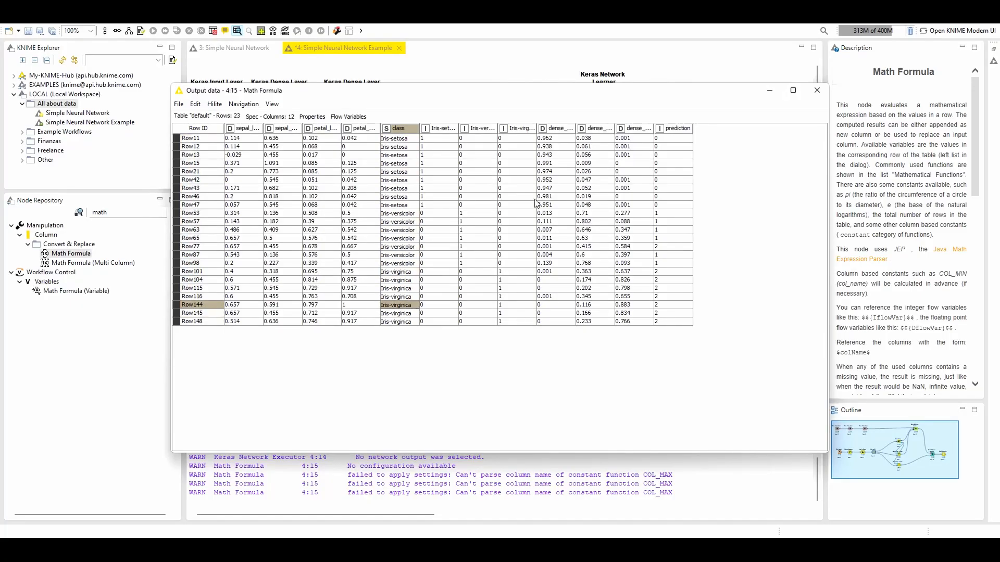
click(816, 91)
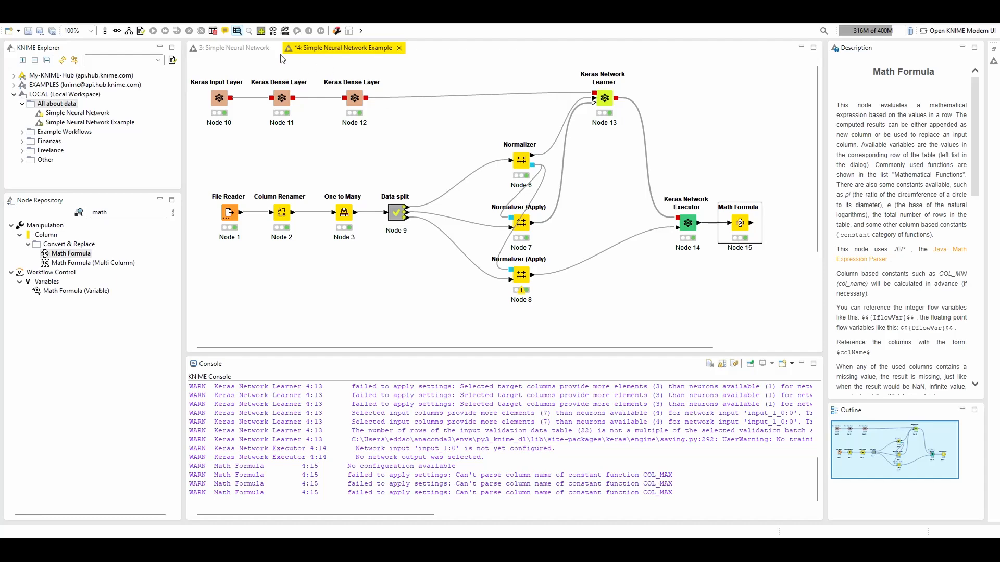
Copy the three $Prediction$ rules from the Rule Engine node in the Simple Neural Network workflow, and return to Simple Neural Network Example
click(223, 48)
click(710, 240)
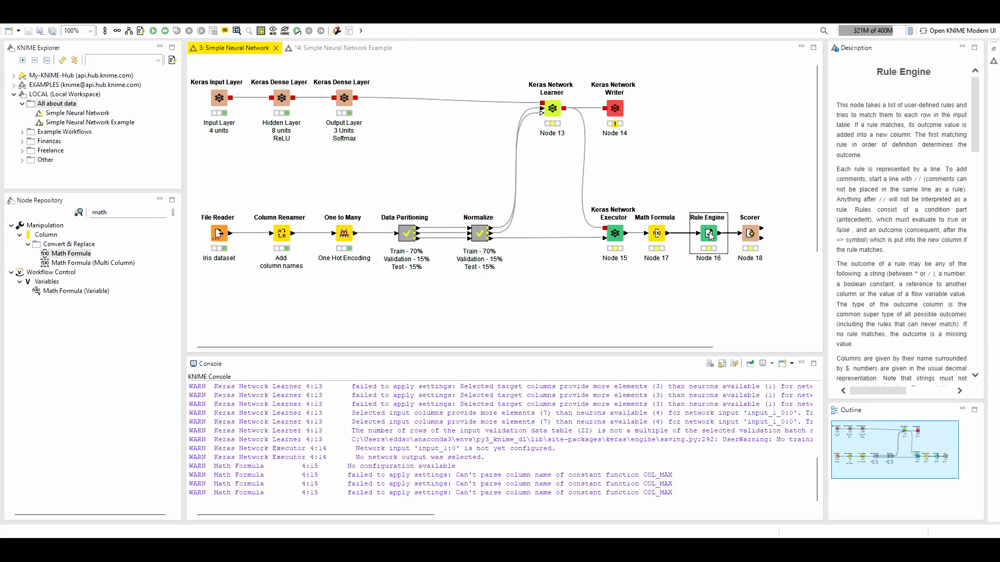
double_click(708, 238)
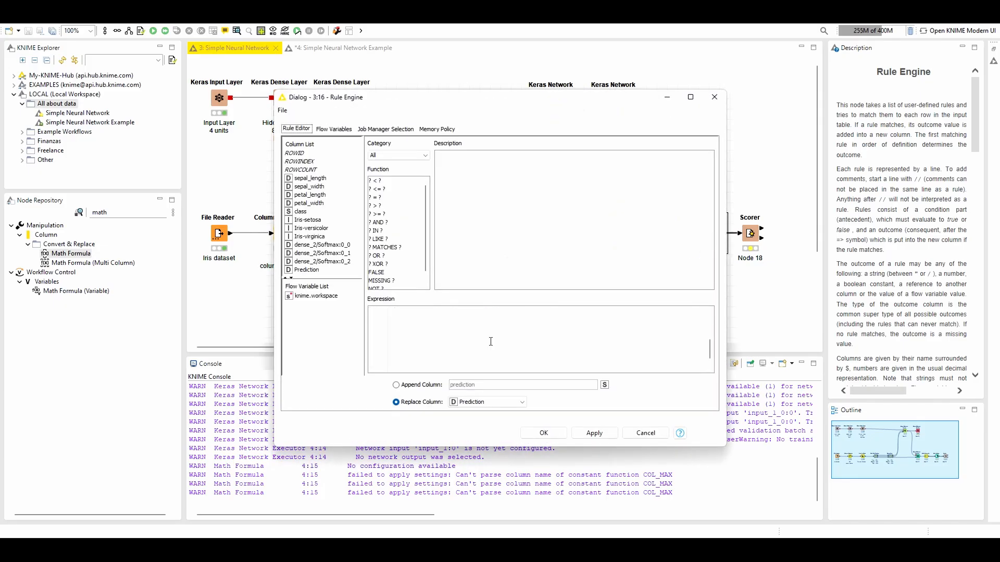
scroll(432, 339, up, 2)
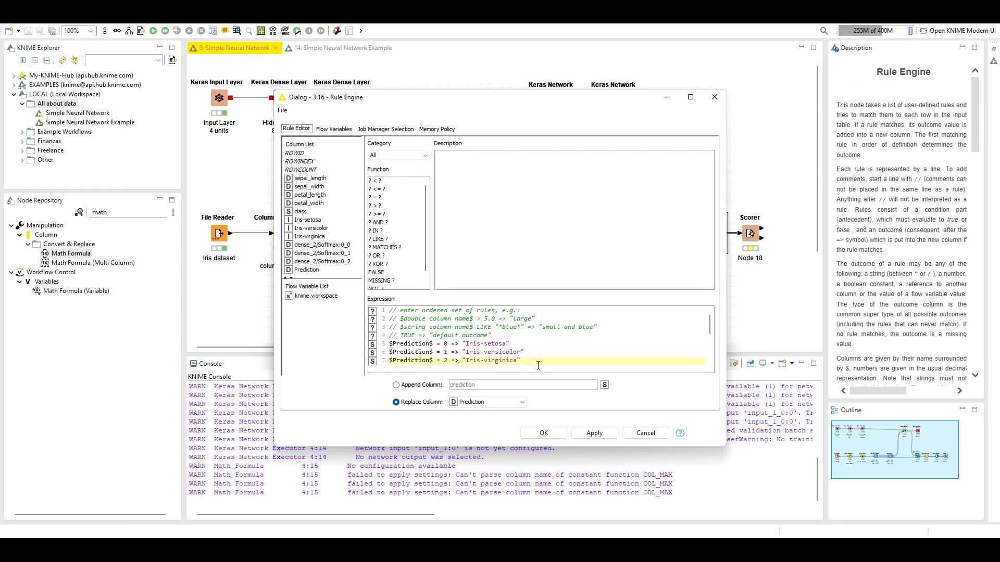
drag(537, 365, 363, 342)
key(ctrl+c)
click(715, 97)
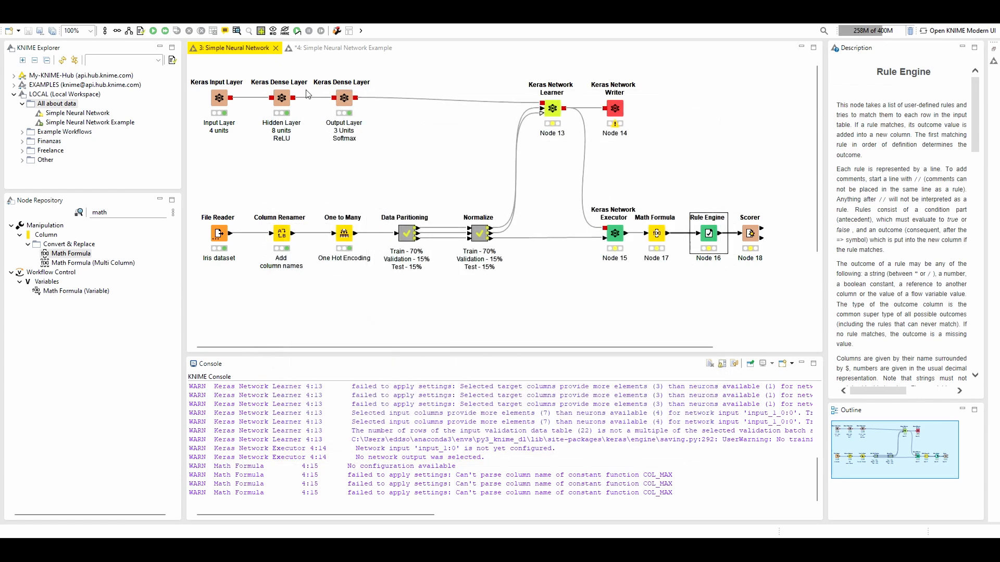
click(337, 49)
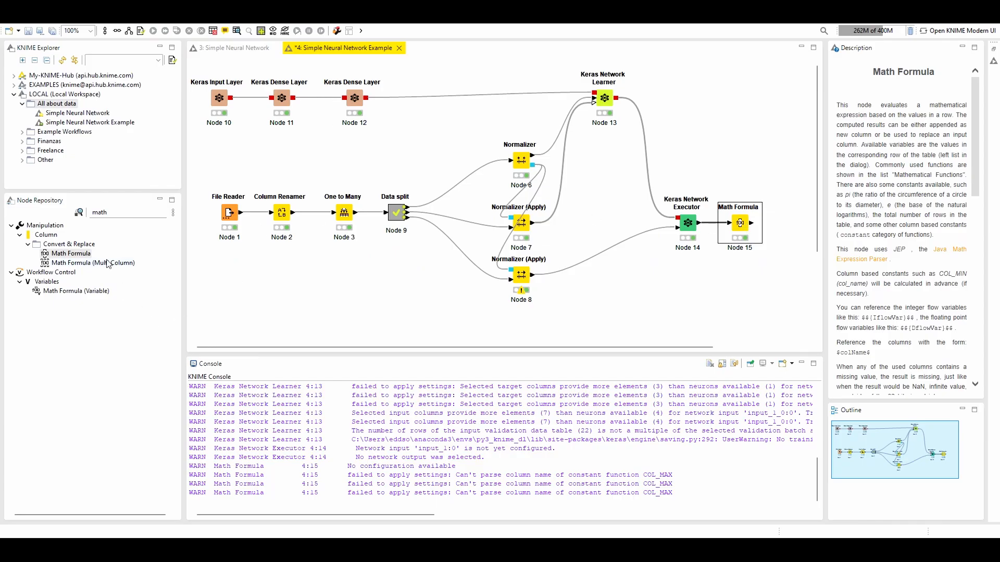
Add a Rule Engine node after the Math Formula node and connect the Math Formula output to it
double_click(124, 215)
text(rule)
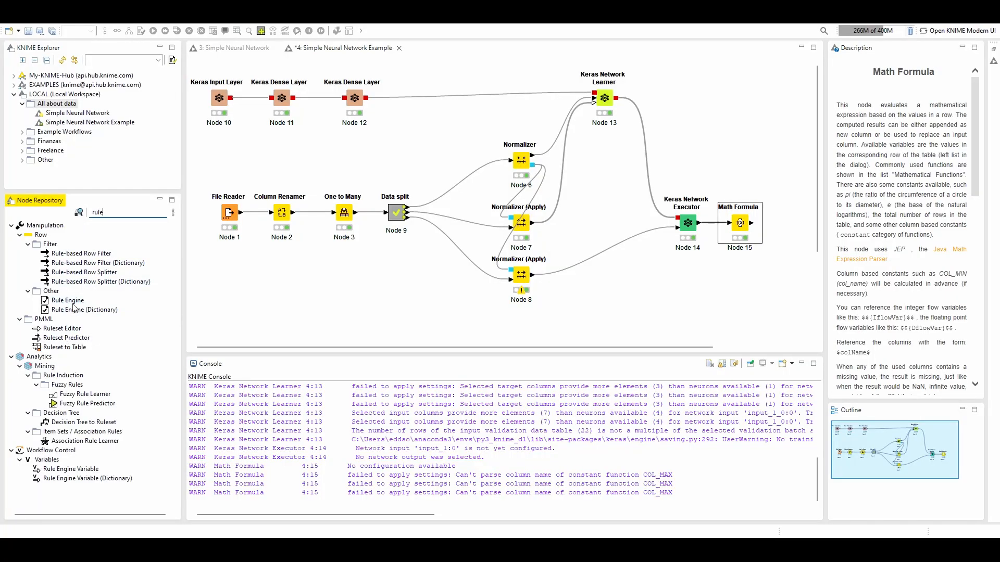
drag(73, 307, 799, 224)
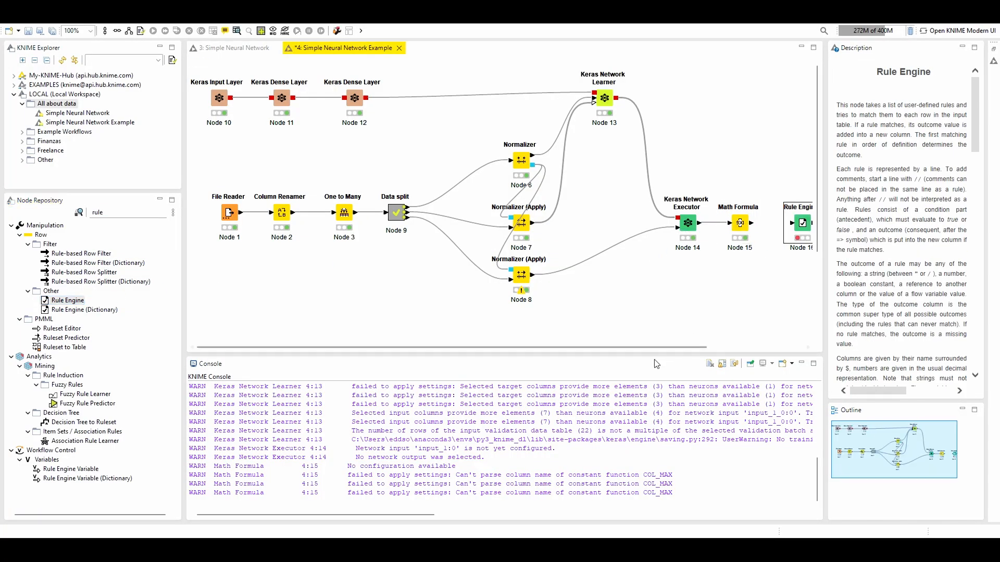
drag(643, 346, 707, 346)
drag(673, 223, 718, 223)
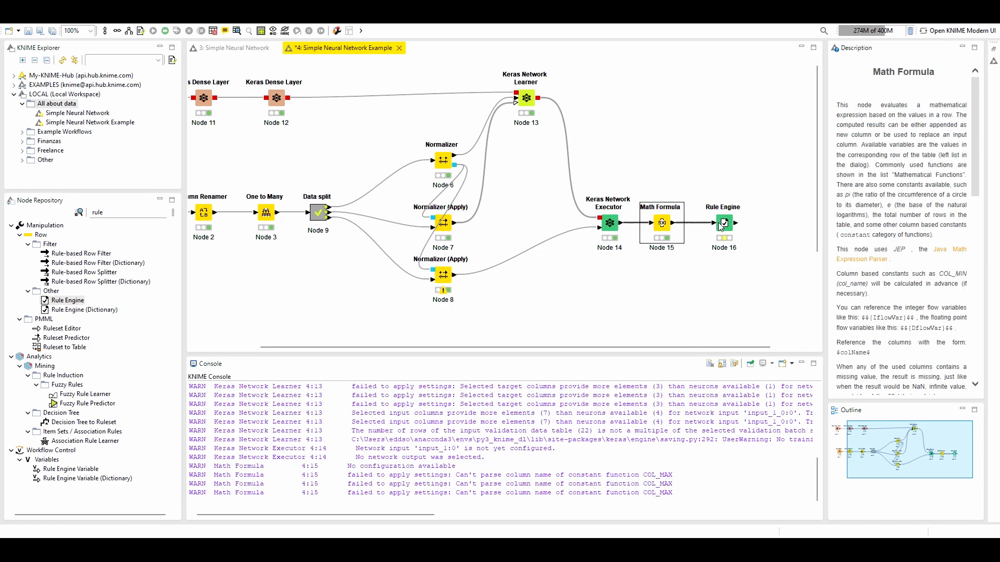
Paste the three copied rules for Iris-setosa, Iris-versicolor and Iris-virginica into the new Rule Engine node's expression
double_click(721, 223)
click(523, 344)
key(ctrl+v)
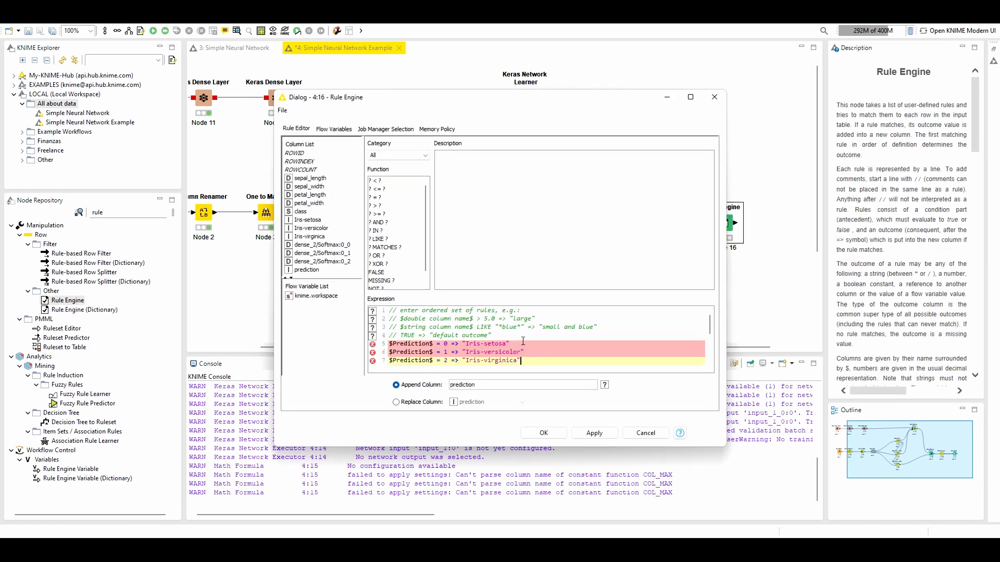
Change the column reference in all three rules to lowercase $prediction$
click(396, 344)
key(BackSpace)
text(p)
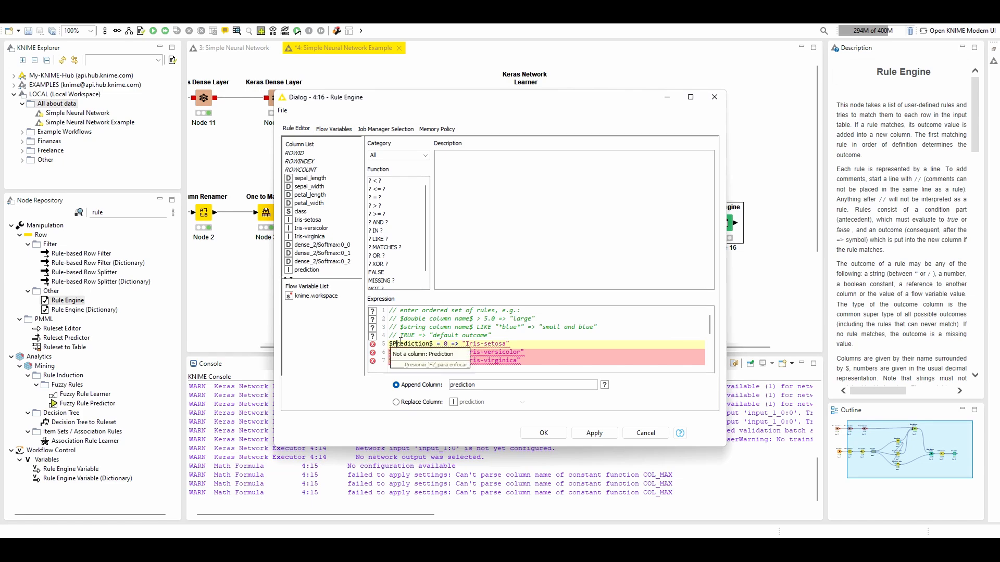
click(397, 352)
key(BackSpace)
text(p)
click(397, 361)
key(BackSpace)
text(p)
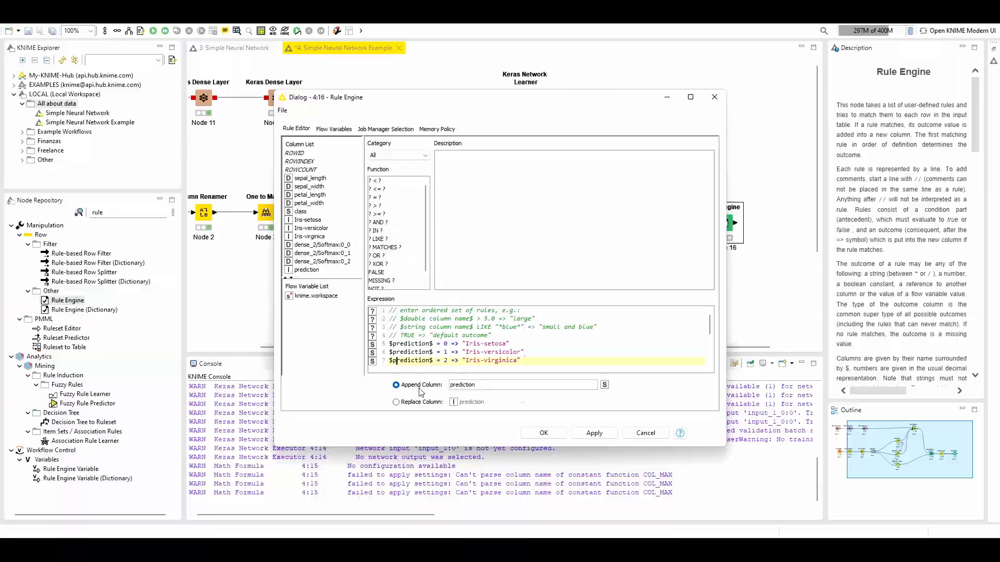
Set the Rule Engine to replace the prediction column, accept the settings and execute the node
double_click(484, 387)
click(395, 402)
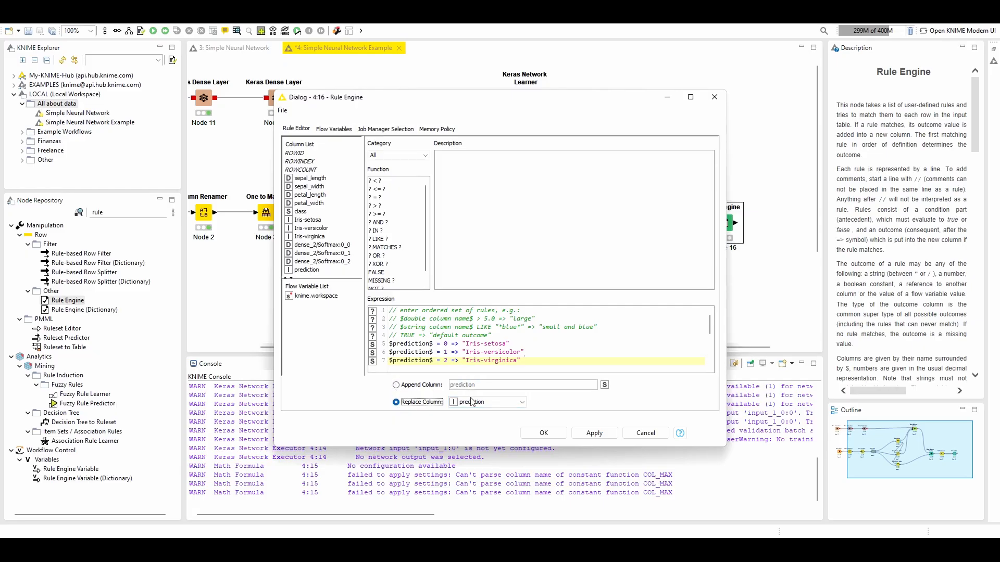
click(478, 402)
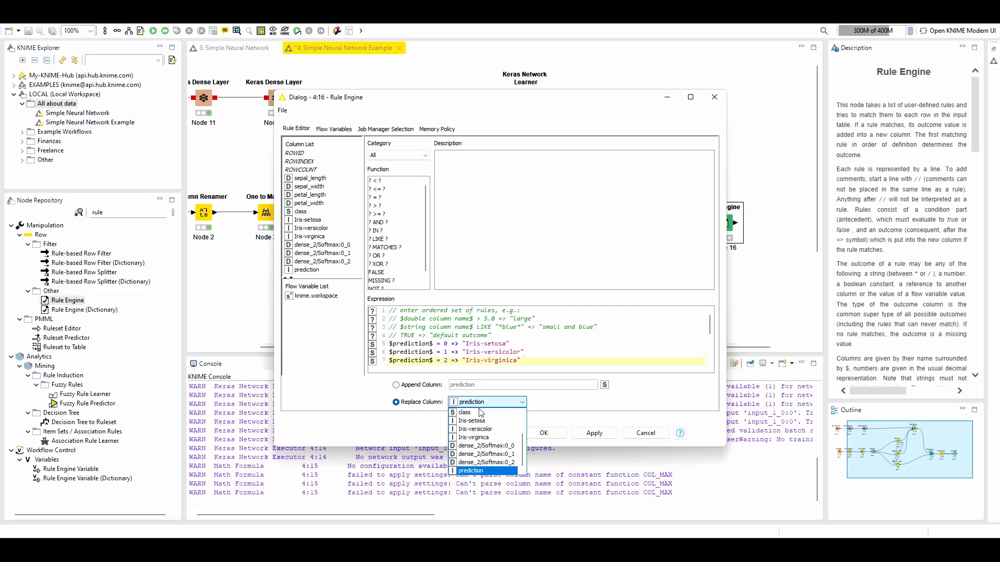
click(485, 471)
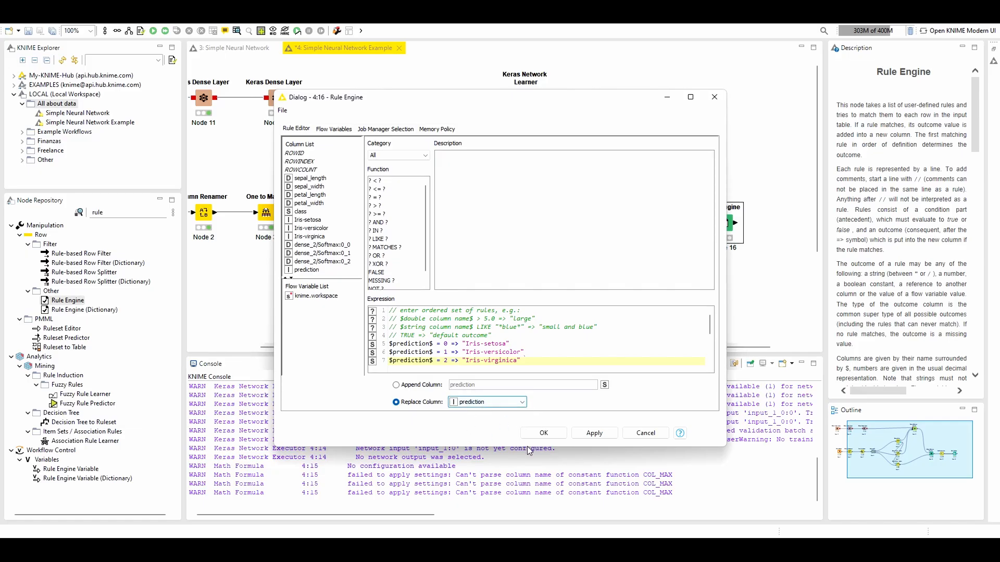
click(542, 434)
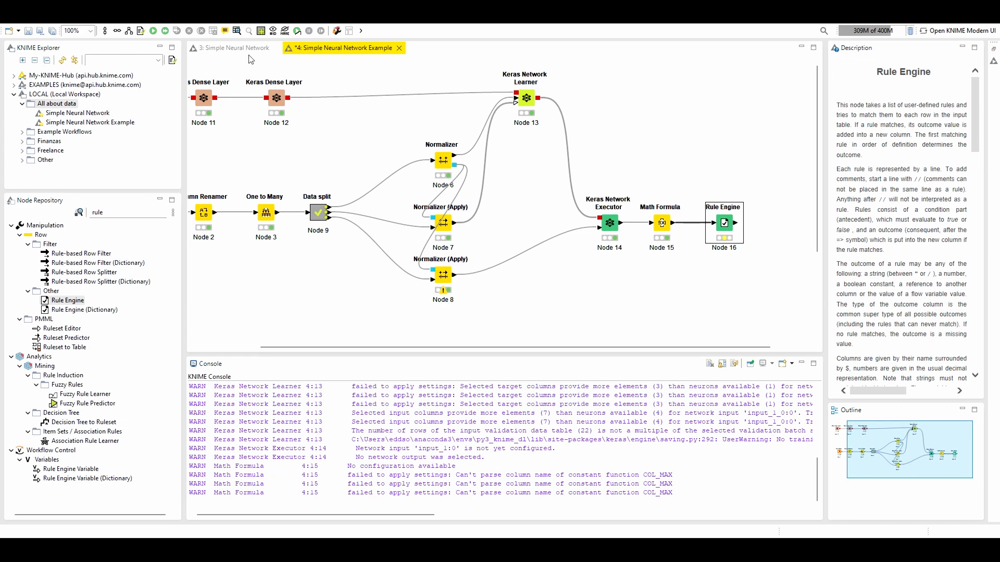
click(153, 31)
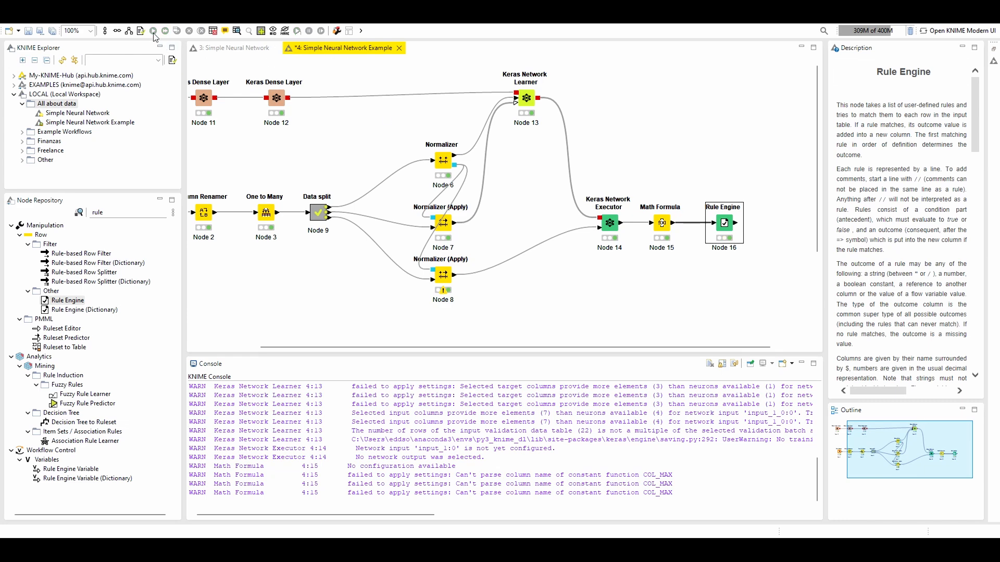
Open the Rule Engine's classified values, compare the predicted class names with the class column, and close the table
click(240, 31)
drag(675, 140, 391, 261)
click(677, 215)
mouse_move(680, 280)
mouse_down()
mouse_move(678, 289)
mouse_move(527, 315)
mouse_move(397, 296)
mouse_move(682, 268)
mouse_up()
click(401, 266)
click(684, 279)
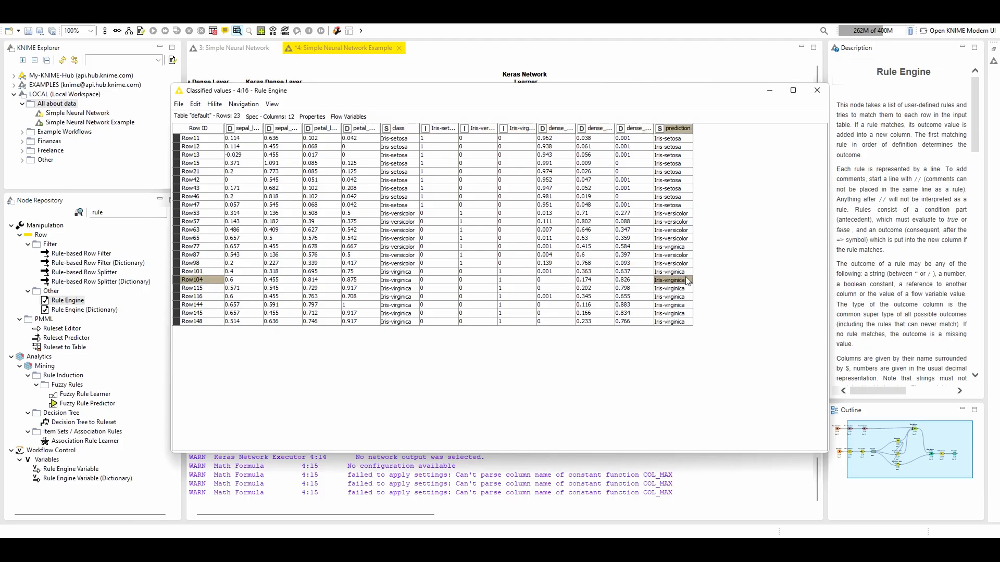
click(818, 91)
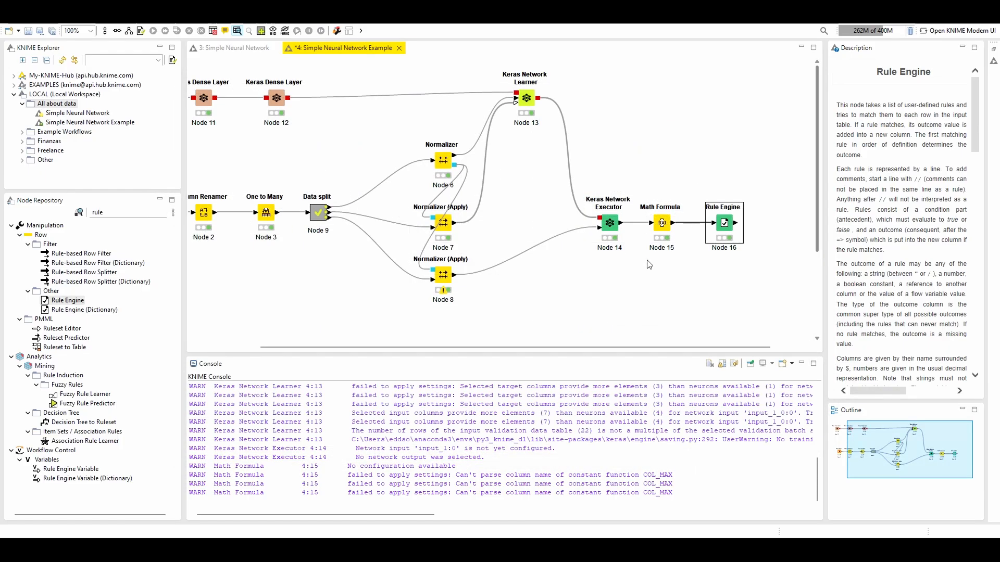
Add a Scorer node after the Rule Engine and connect the Rule Engine output to it
click(234, 47)
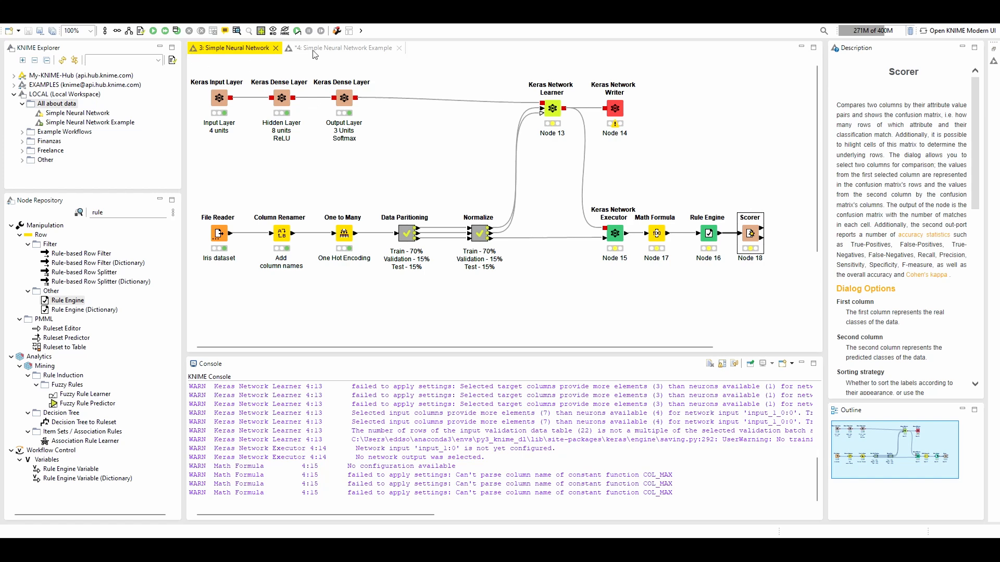
click(314, 49)
click(59, 217)
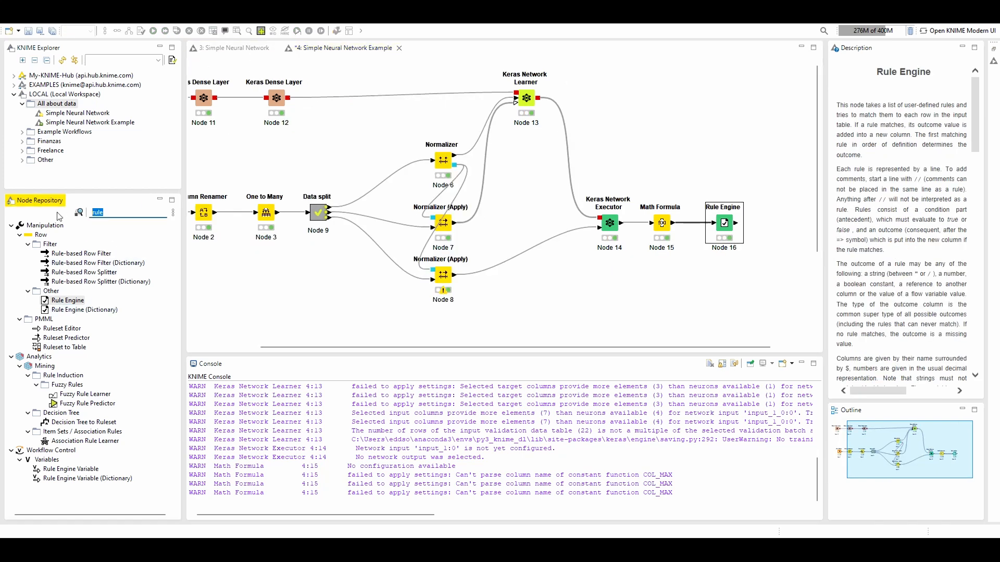
text(scorer)
drag(60, 254, 775, 224)
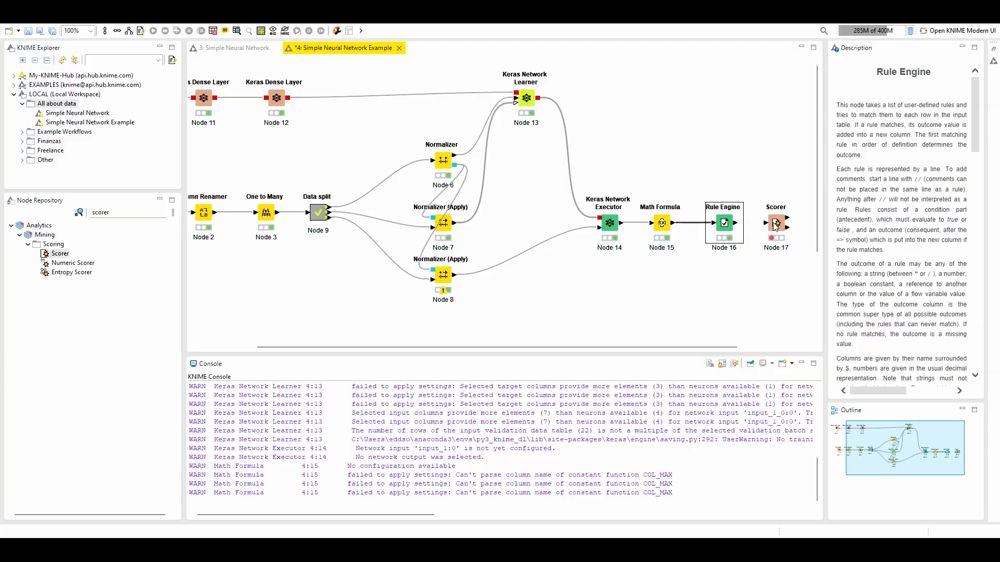
Configure the Scorer with class as first column, prediction as second and insertion order sorting, then execute it
double_click(774, 223)
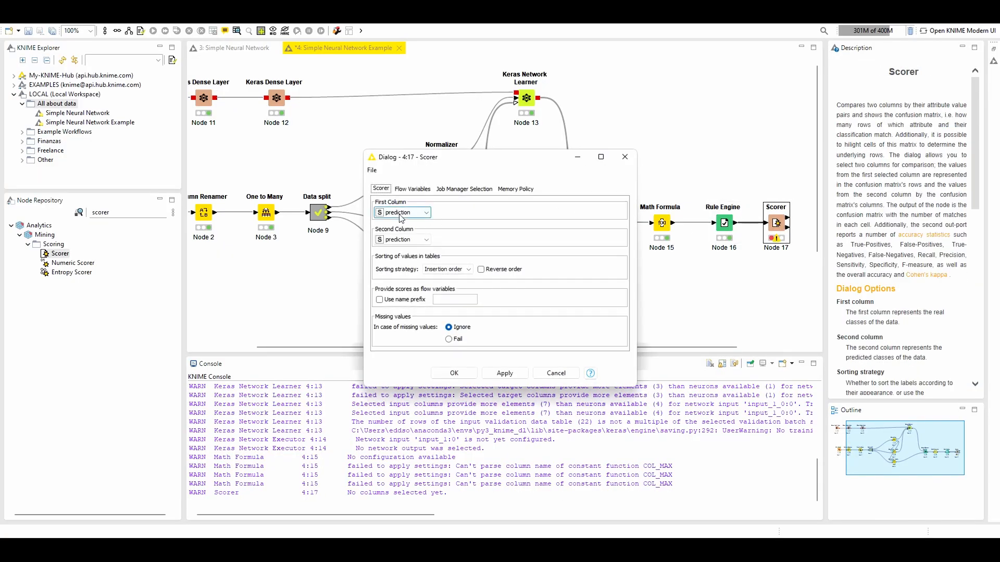
click(401, 213)
click(402, 228)
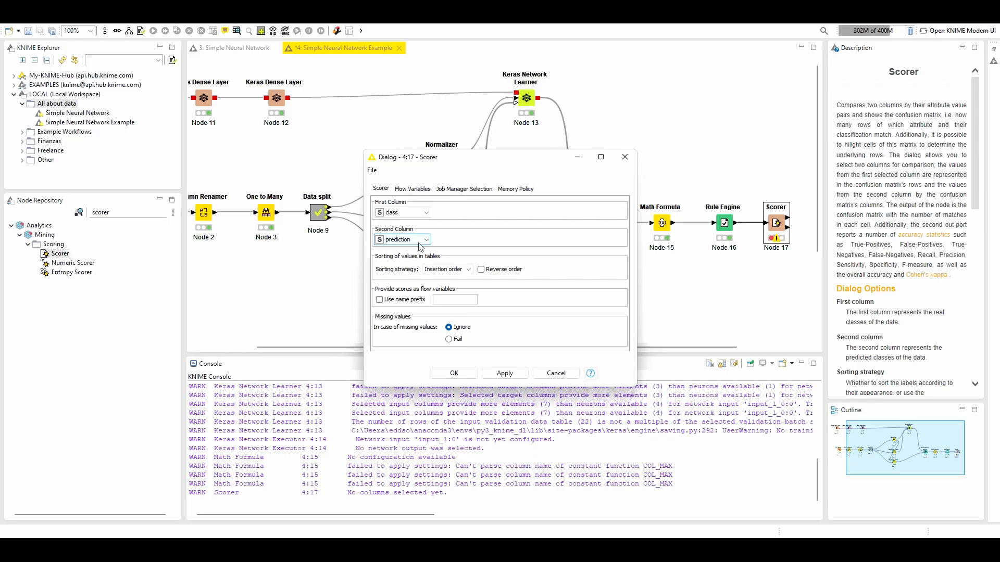
click(446, 270)
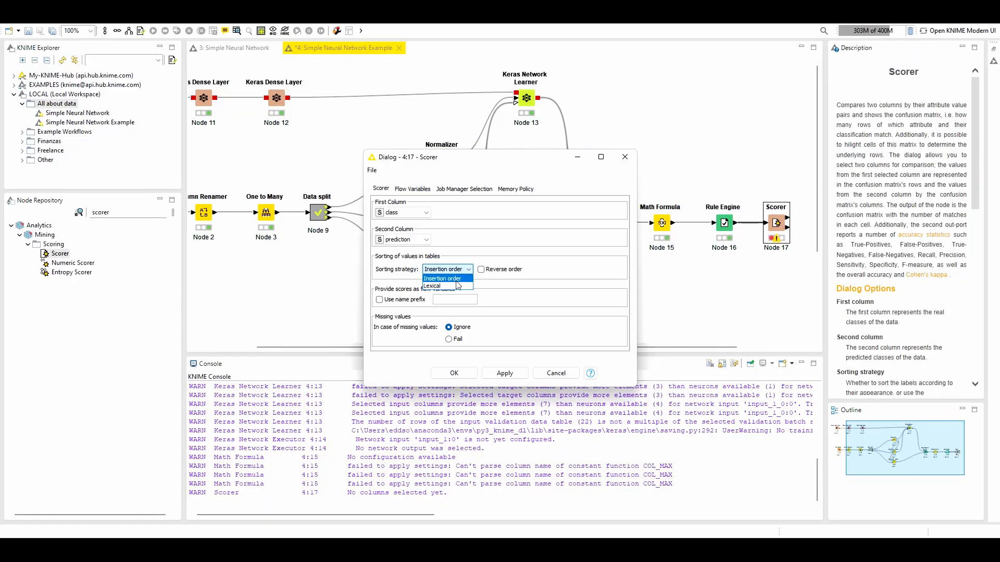
click(444, 298)
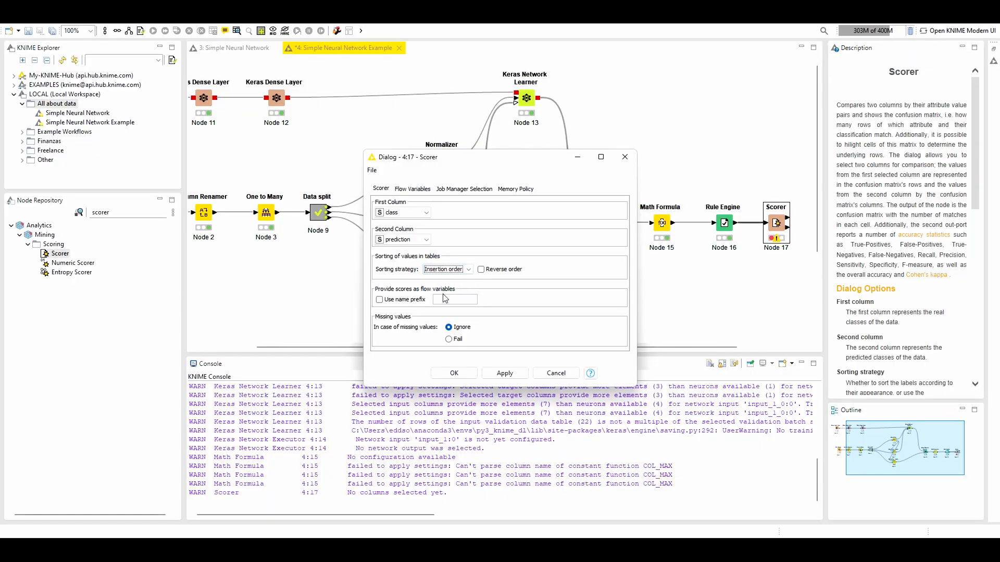
click(452, 373)
click(155, 31)
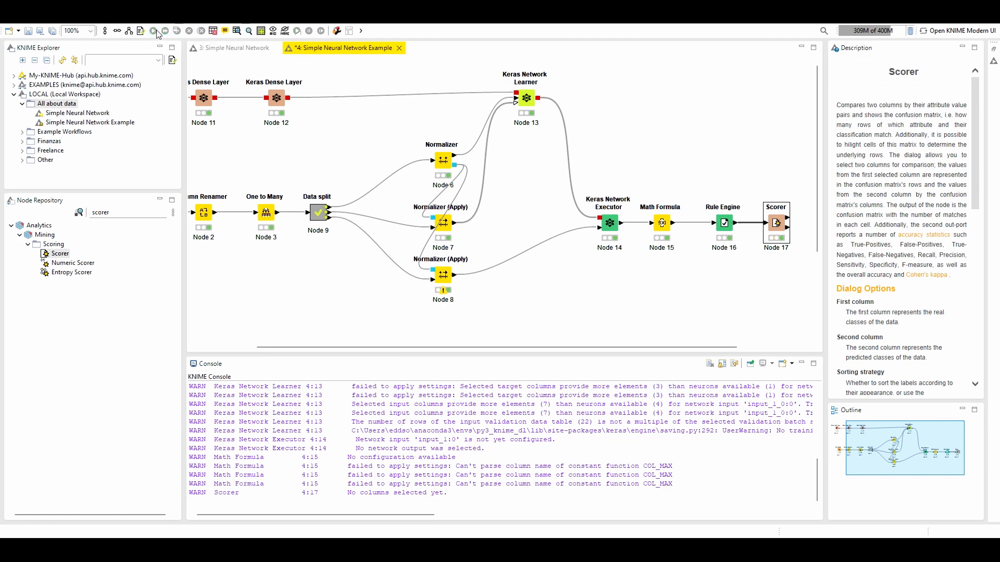
Open the Scorer's confusion matrix, check the Iris-setosa row and column, and show the full column headers
click(237, 31)
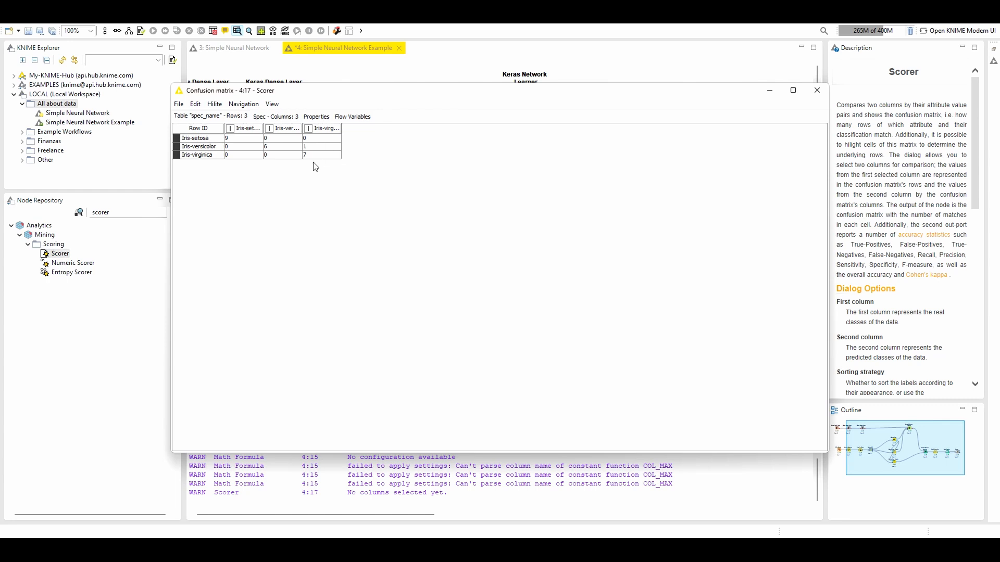
click(202, 140)
click(246, 130)
click(415, 152)
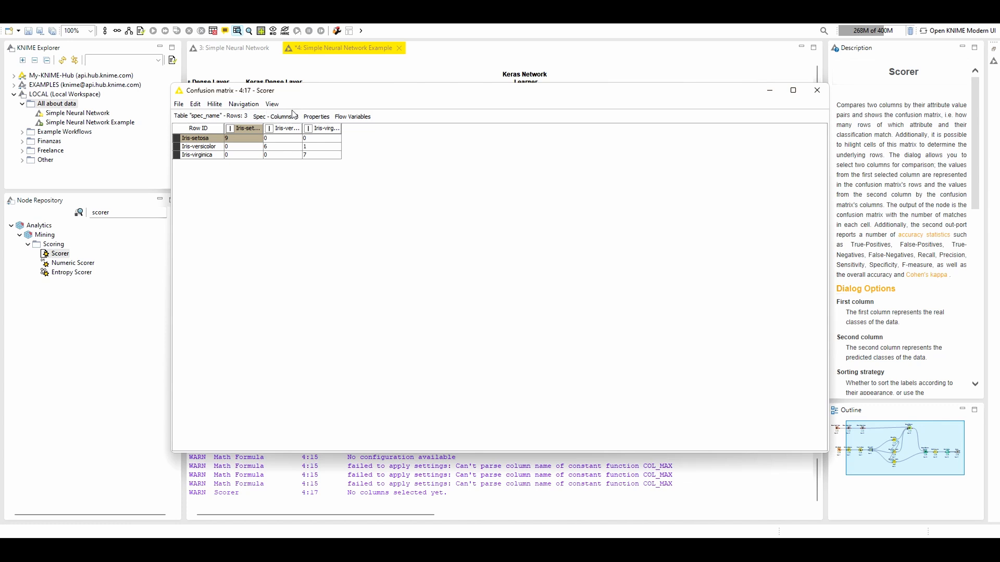
click(272, 104)
click(306, 186)
Examine the Iris-versicolor and Iris-virginica rows of the confusion matrix, and close it
click(206, 157)
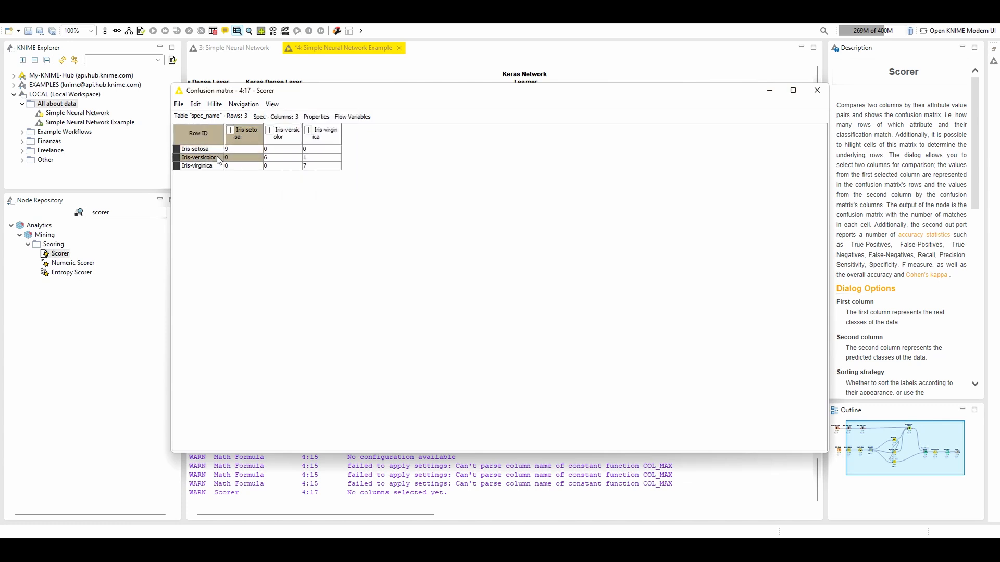
click(267, 158)
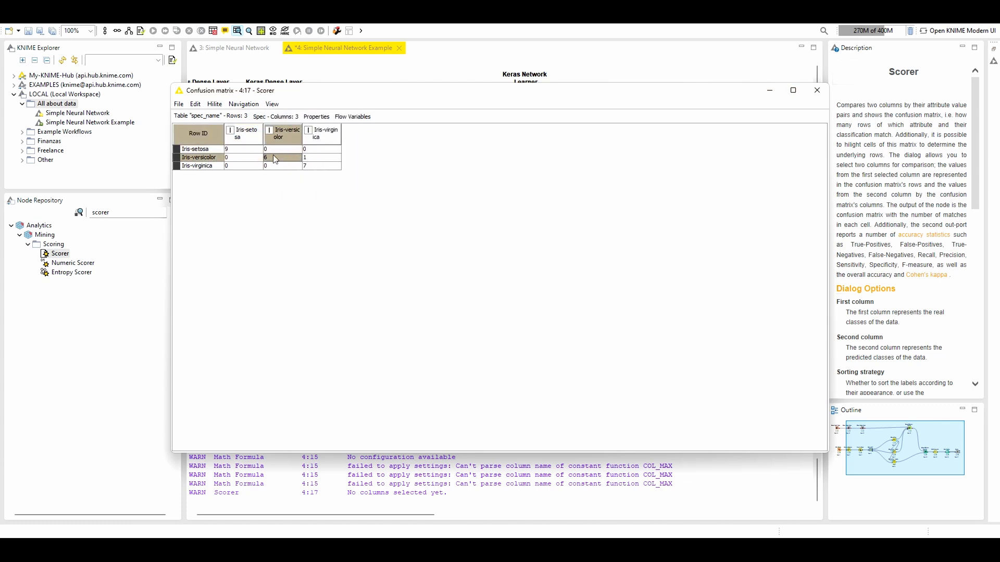
click(314, 158)
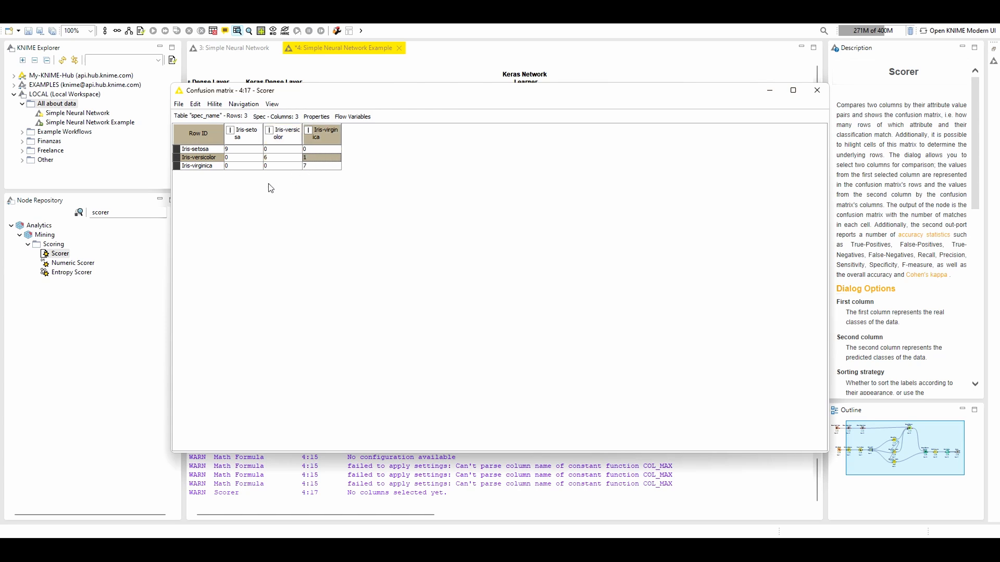
click(209, 166)
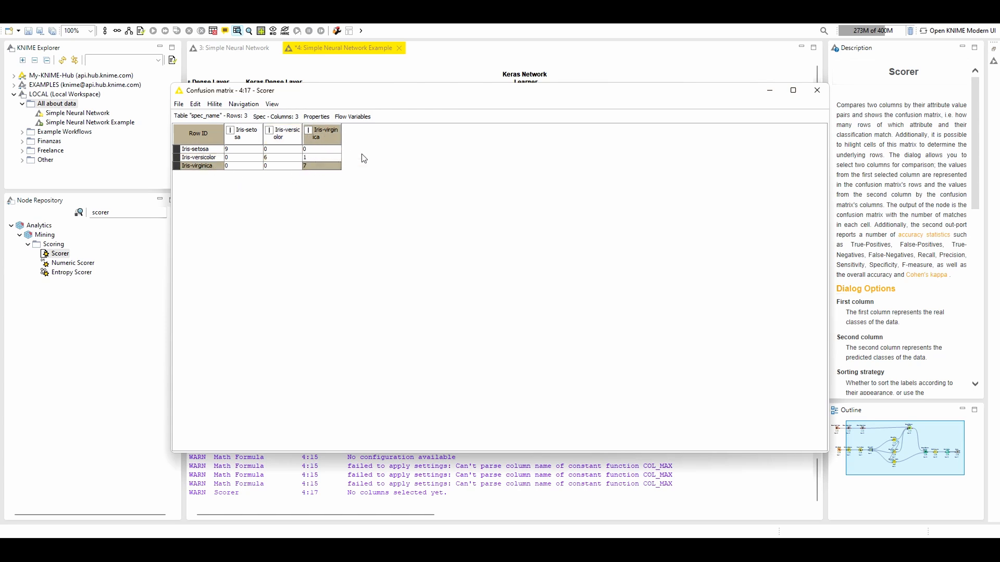
click(816, 90)
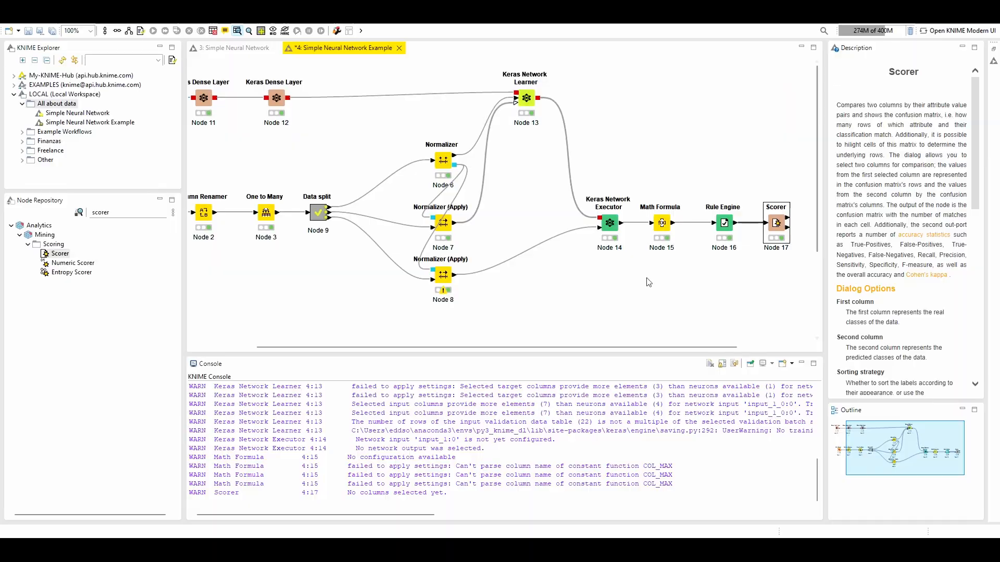
Open the Rule Engine's classified values table, compare class with prediction in the Iris-versicolor rows, and close it
click(723, 224)
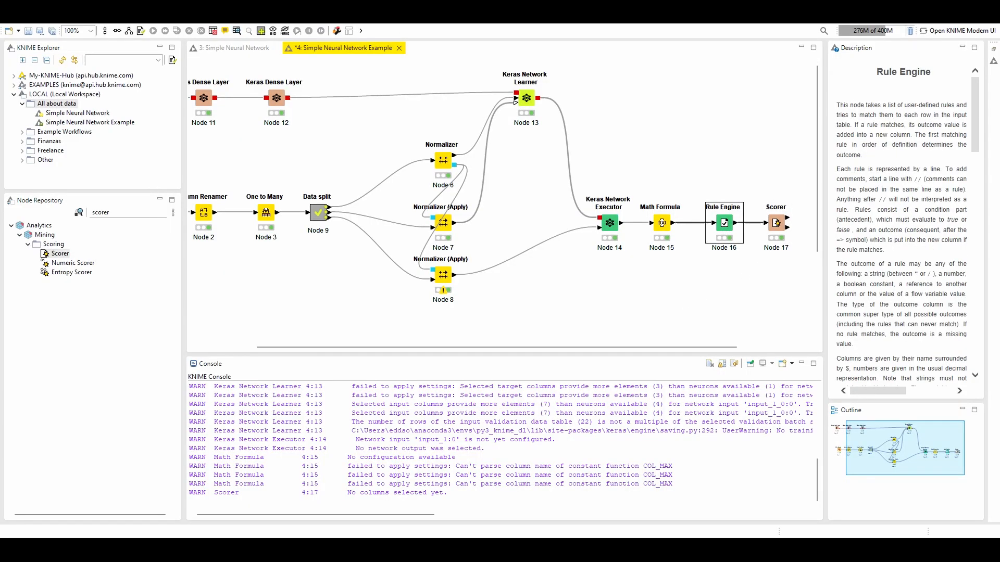
click(236, 31)
drag(411, 214, 674, 268)
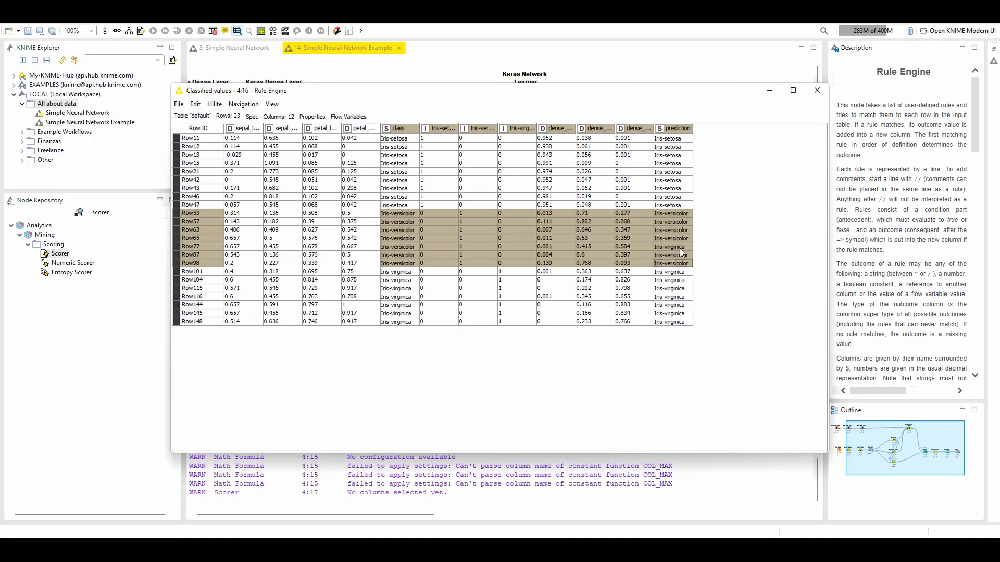
click(809, 95)
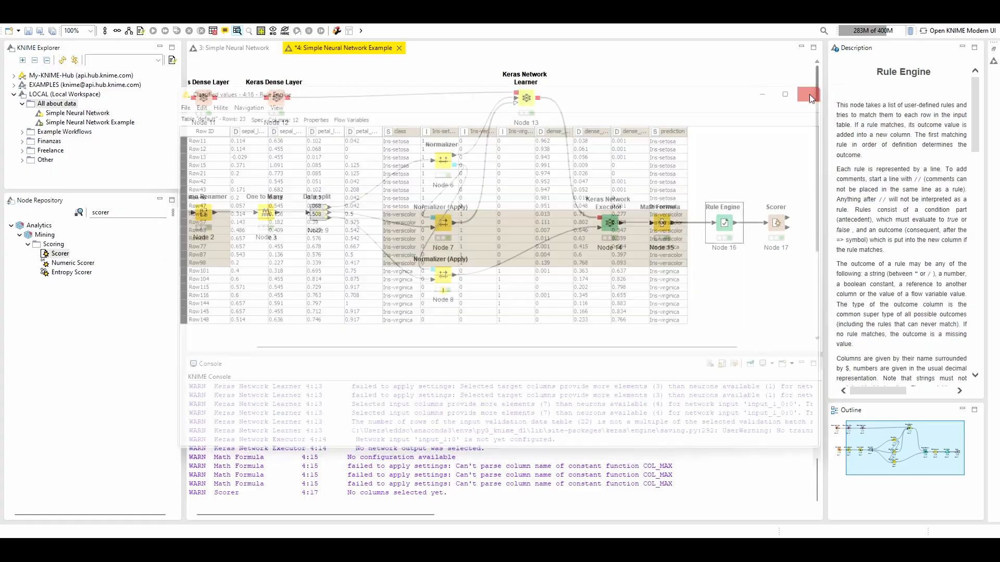
drag(642, 347, 721, 347)
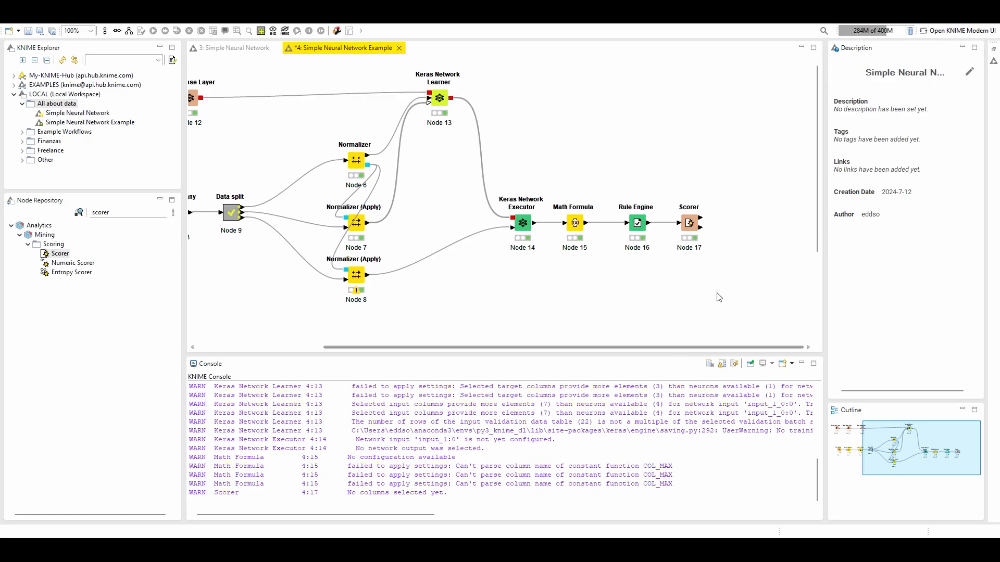
click(690, 223)
click(591, 125)
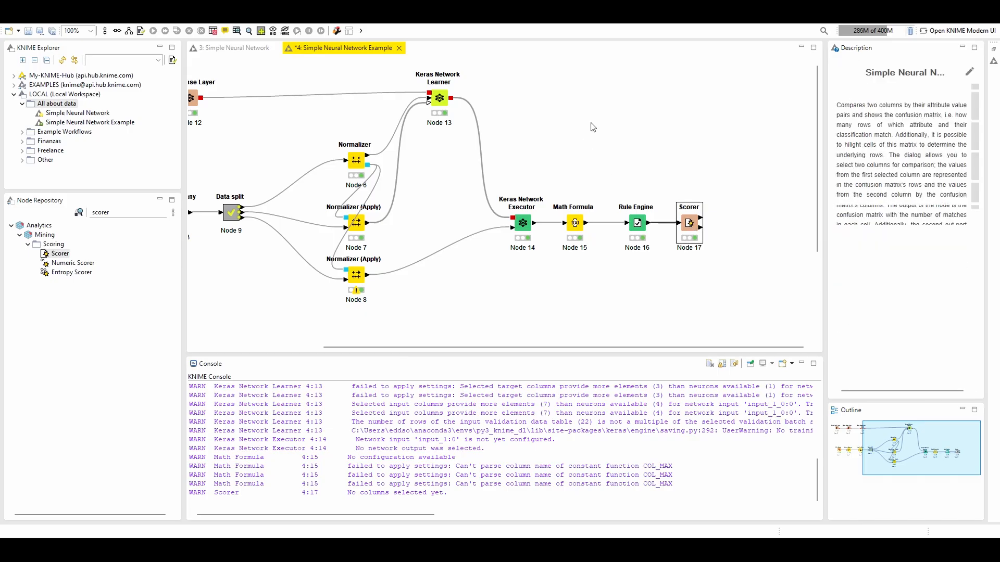
Search the nodes for "keras netwo", add a Keras Network Writer beside the Keras Network Learner and connect the Learner's output to it
drag(566, 348, 527, 346)
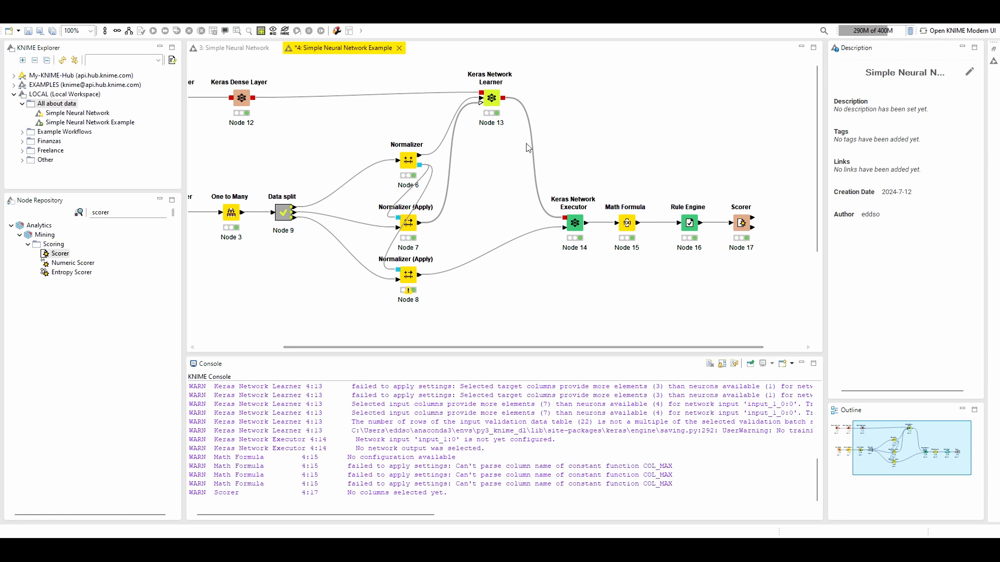
click(54, 219)
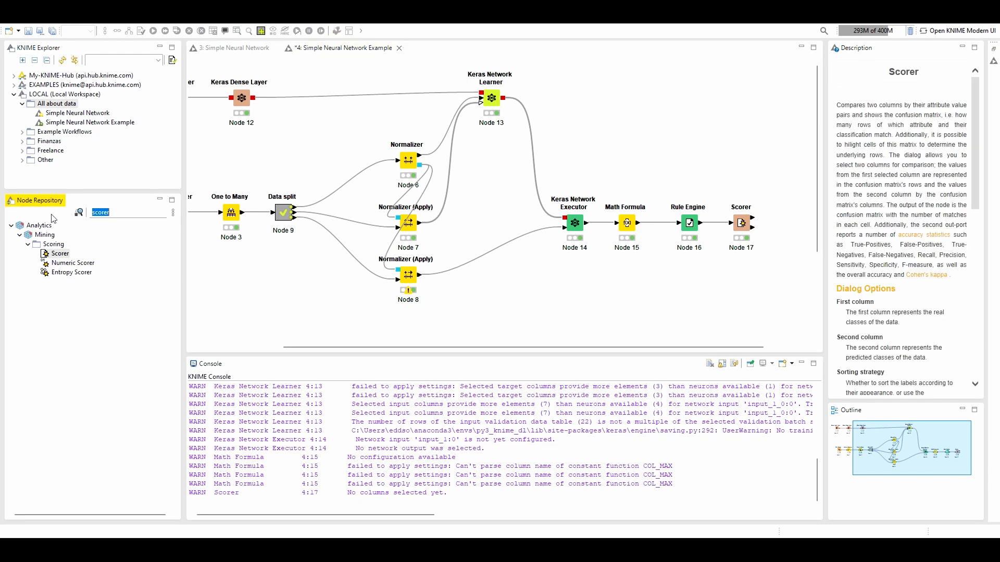
key(BackSpace)
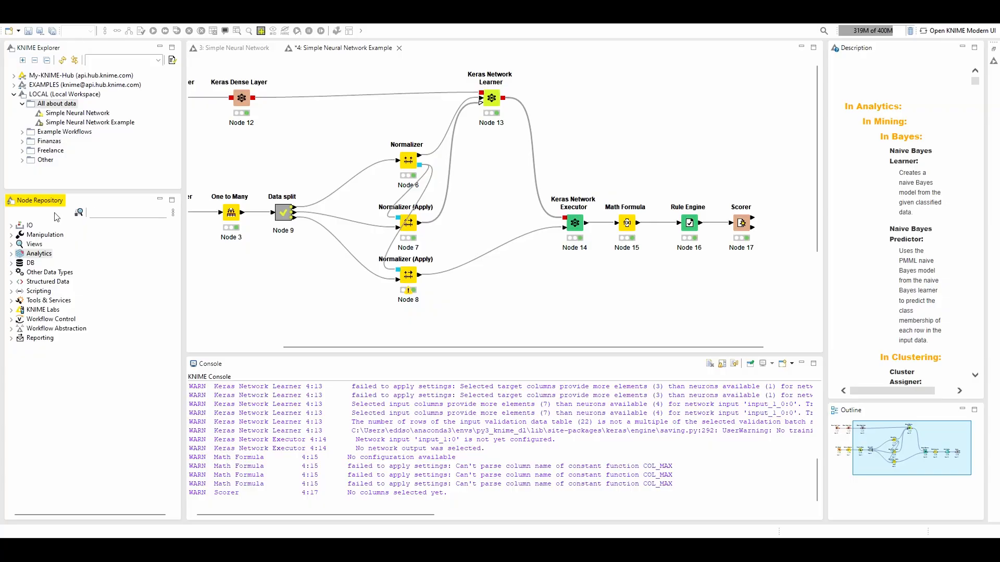
text(keras)
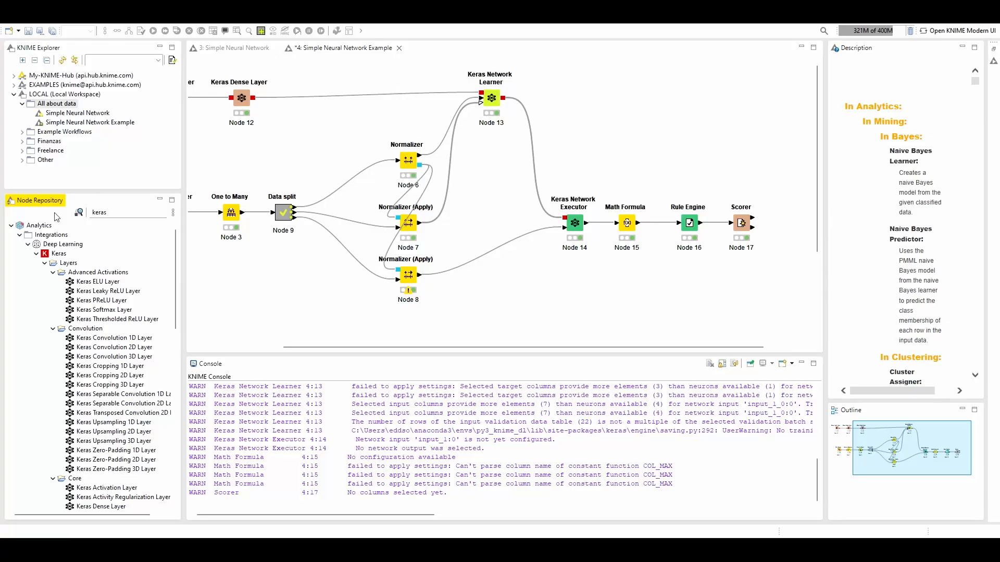
text(netwo)
drag(86, 291, 575, 101)
drag(503, 98, 575, 99)
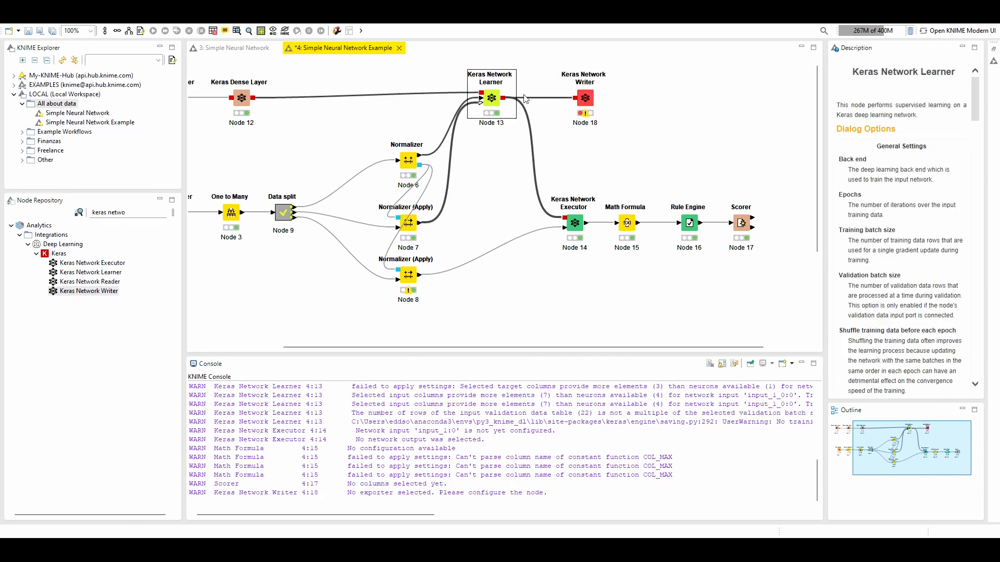
Open the Keras Network Writer's configuration and browse for the output location to the Deep Learning Knime folder inside All about data
double_click(585, 98)
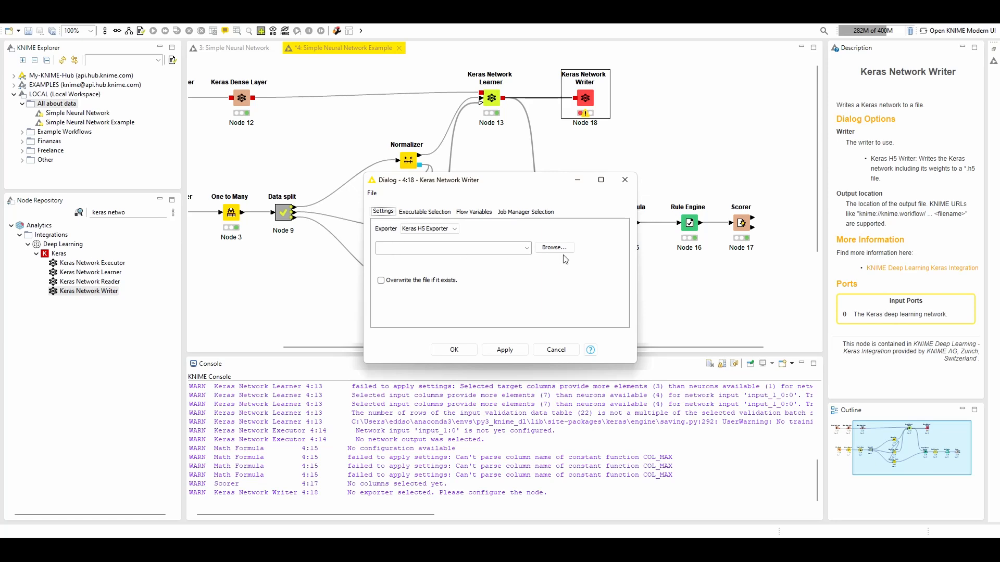
click(549, 254)
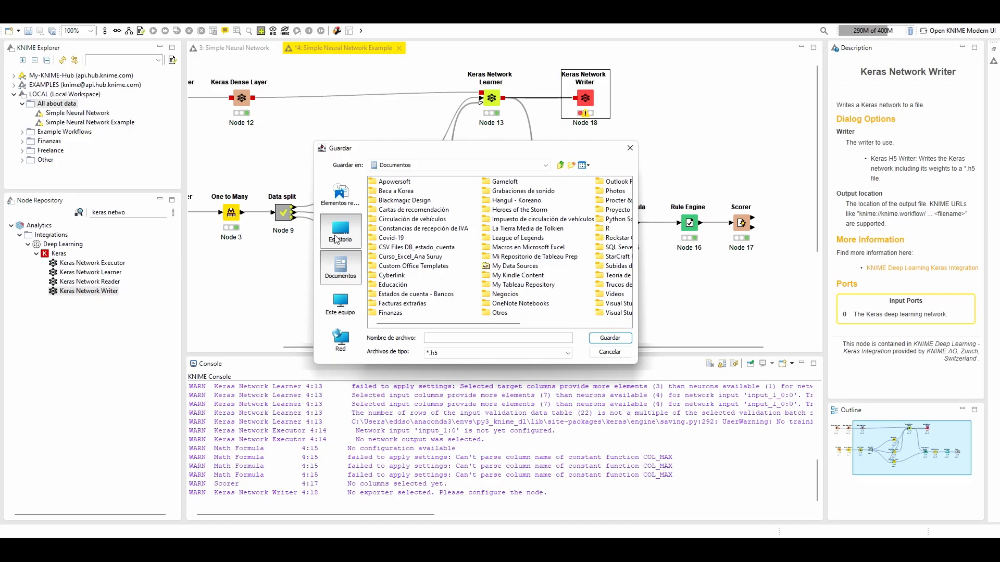
click(336, 239)
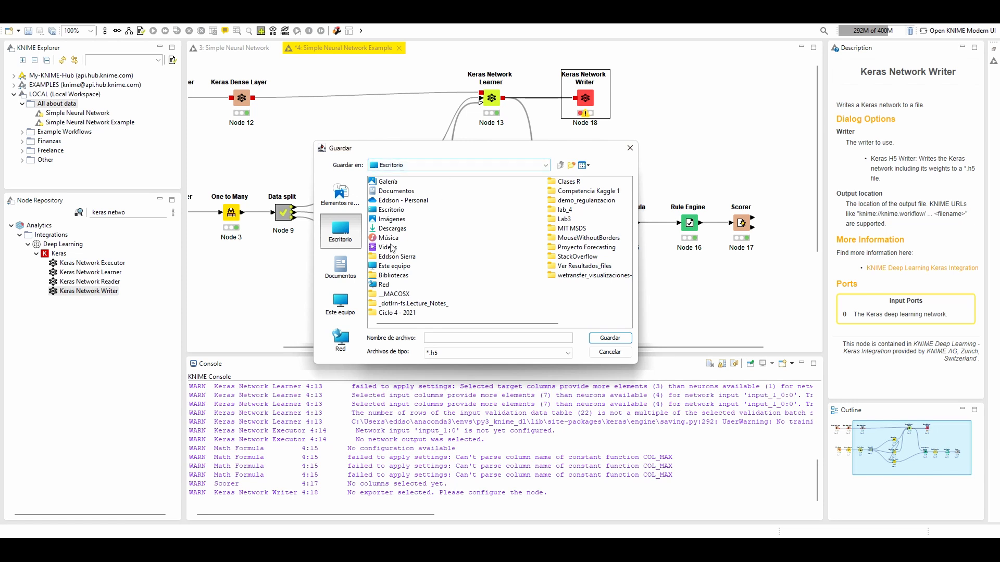
double_click(388, 201)
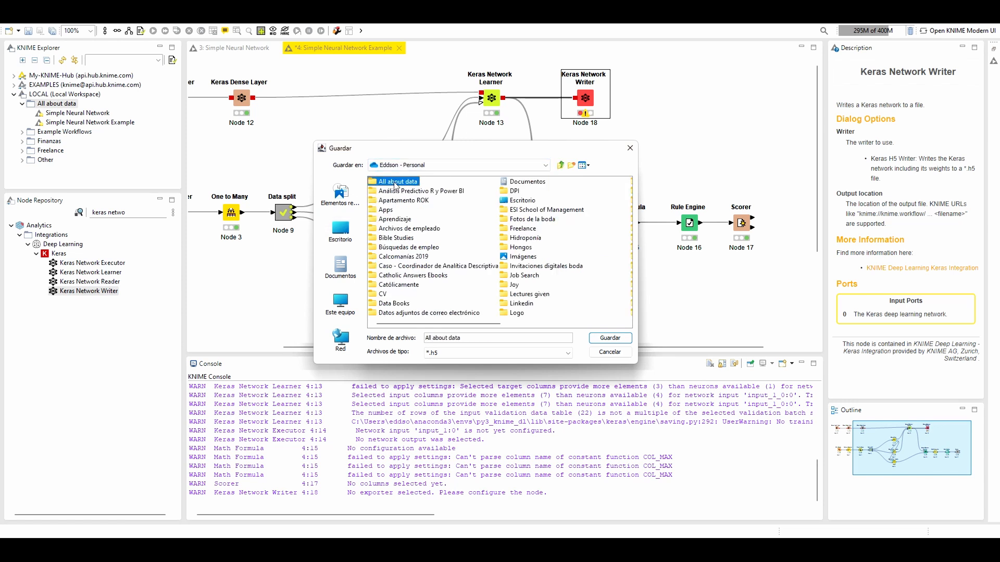
double_click(399, 183)
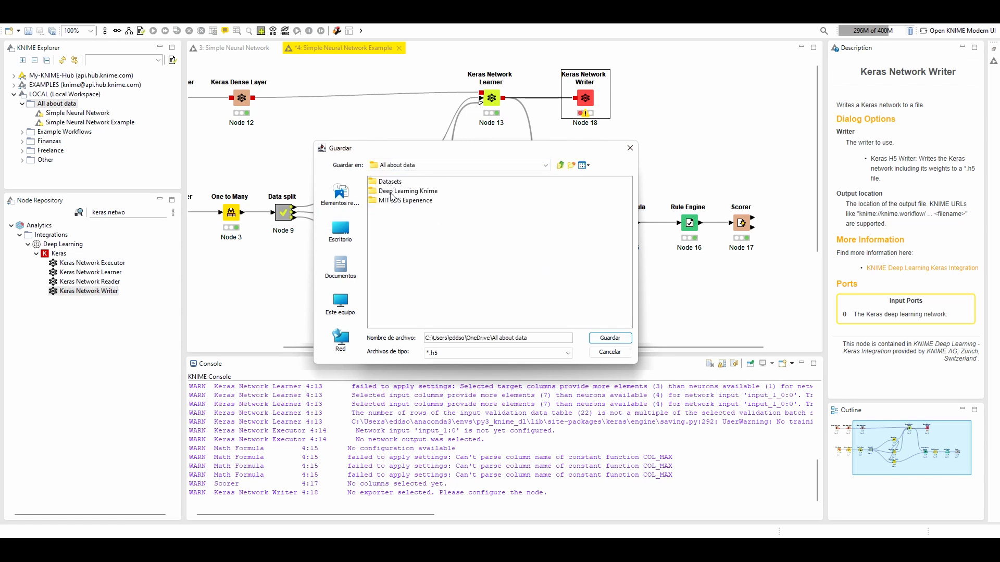
double_click(393, 182)
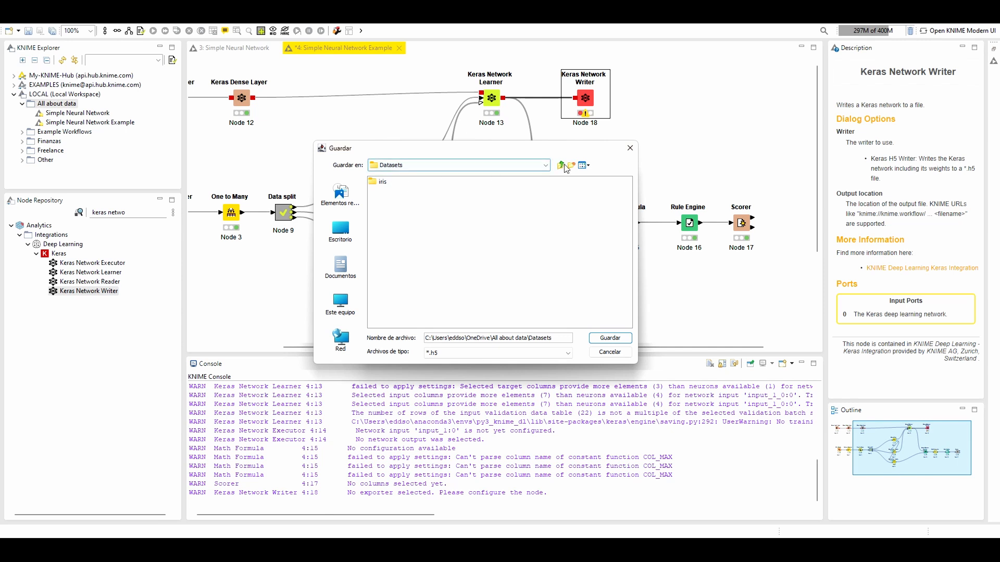
click(560, 165)
double_click(394, 194)
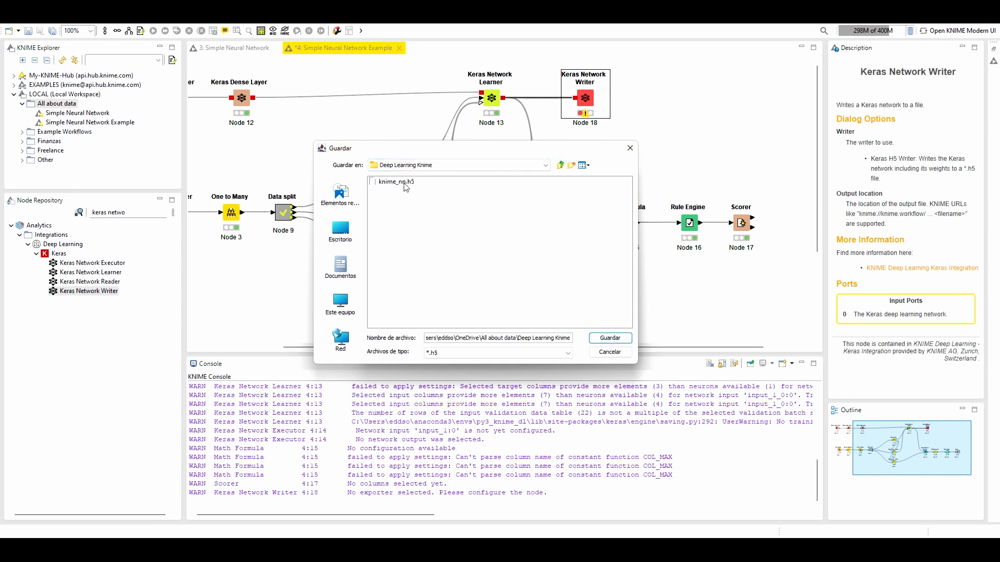
Save the output file as knime_nn_example with the *.h5 file type in the Deep Learning Knime folder
click(432, 354)
click(437, 371)
drag(513, 338, 645, 345)
click(573, 339)
text(\)
text(kni)
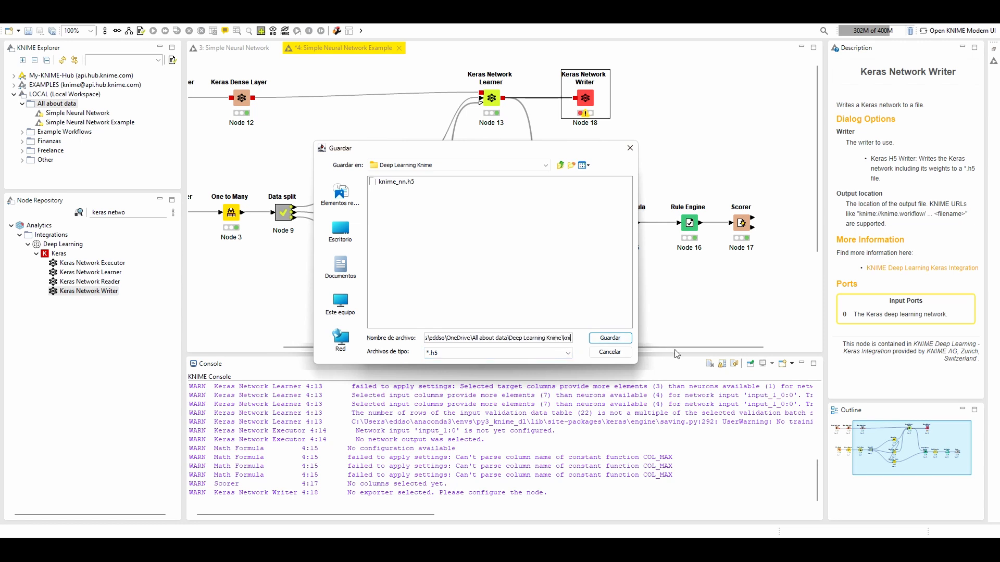
text(me_nn_example)
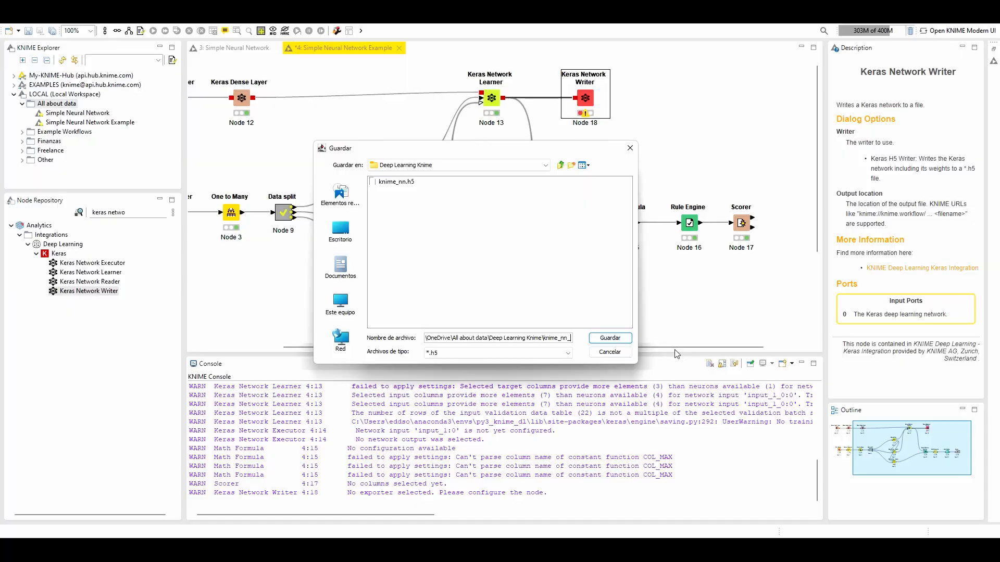
click(593, 339)
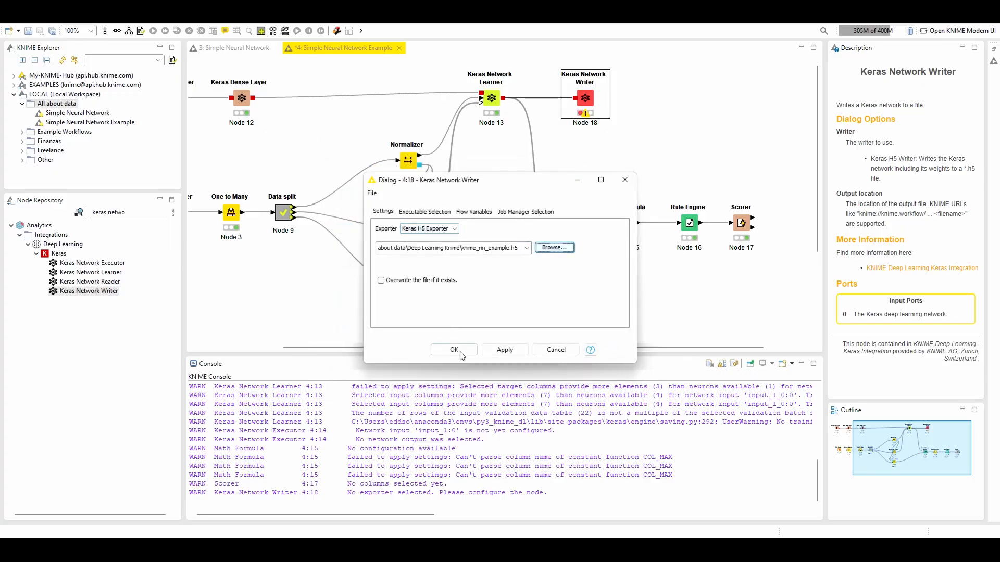
Allow the Keras Network Writer to overwrite an existing file, accept its configuration and execute the node
click(380, 280)
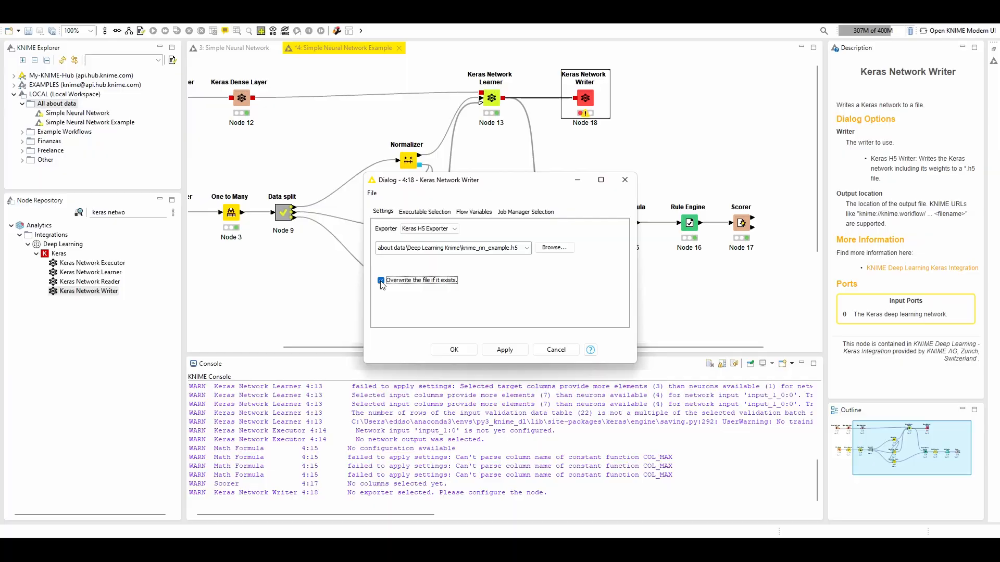
click(453, 349)
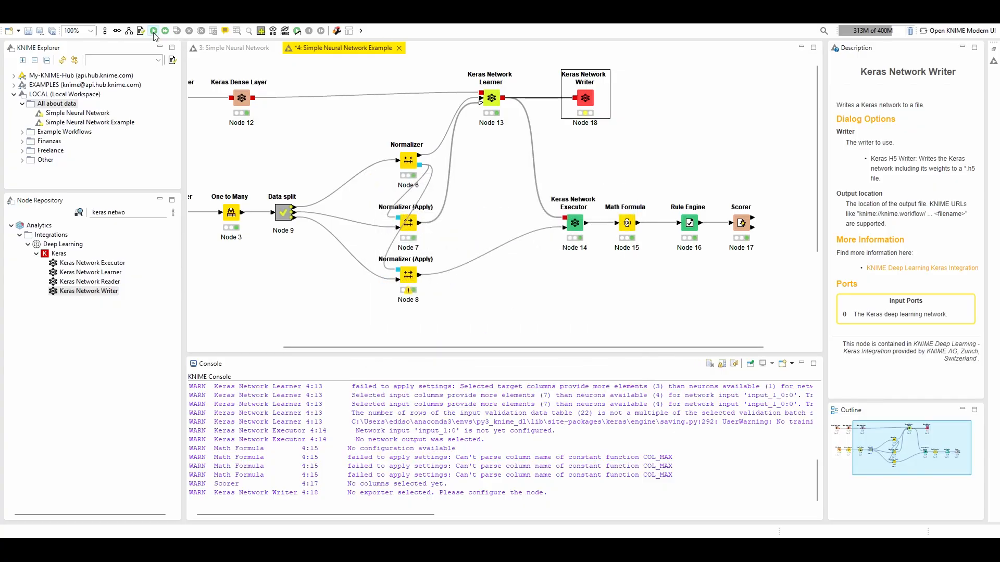
click(696, 136)
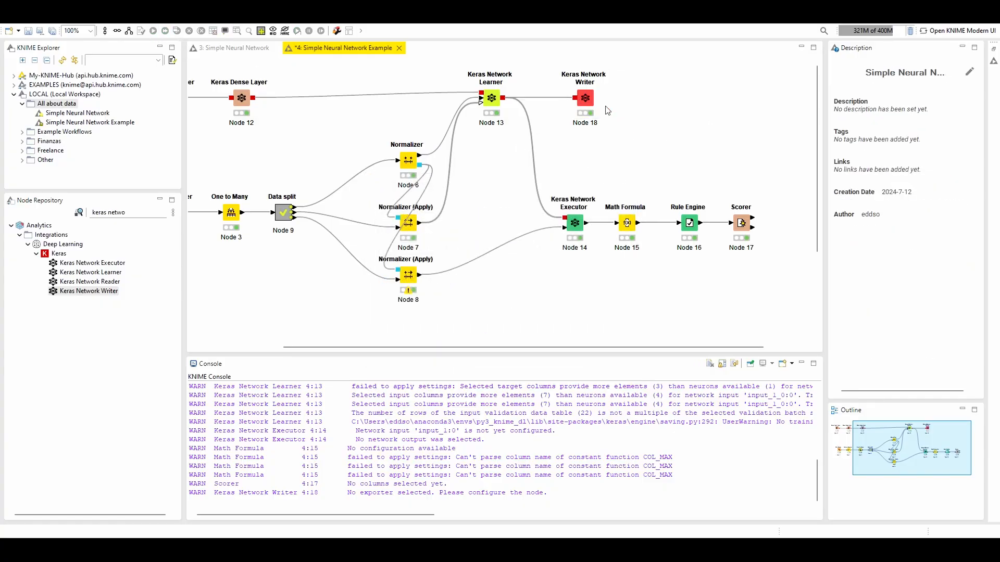
drag(598, 349, 512, 351)
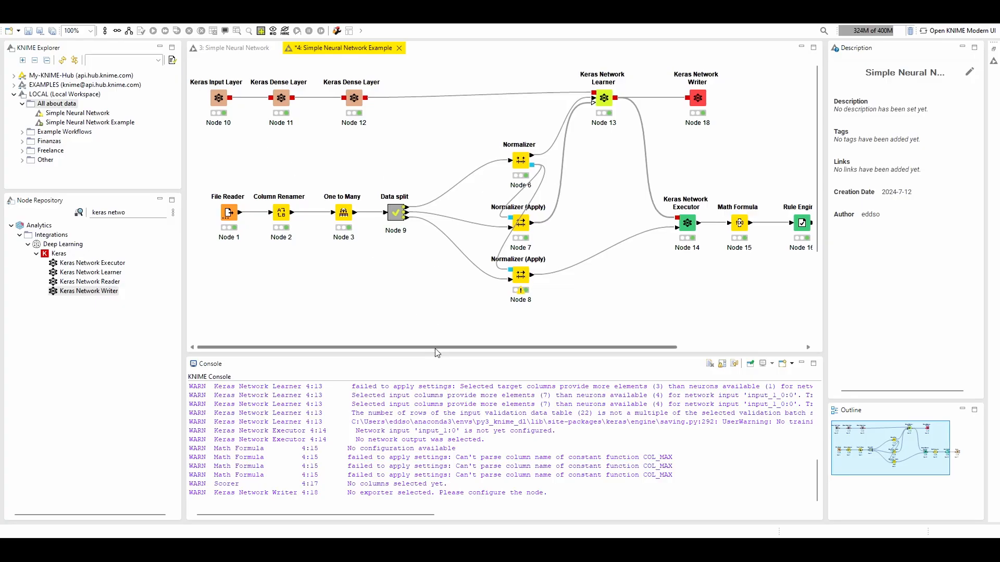
drag(435, 348, 369, 346)
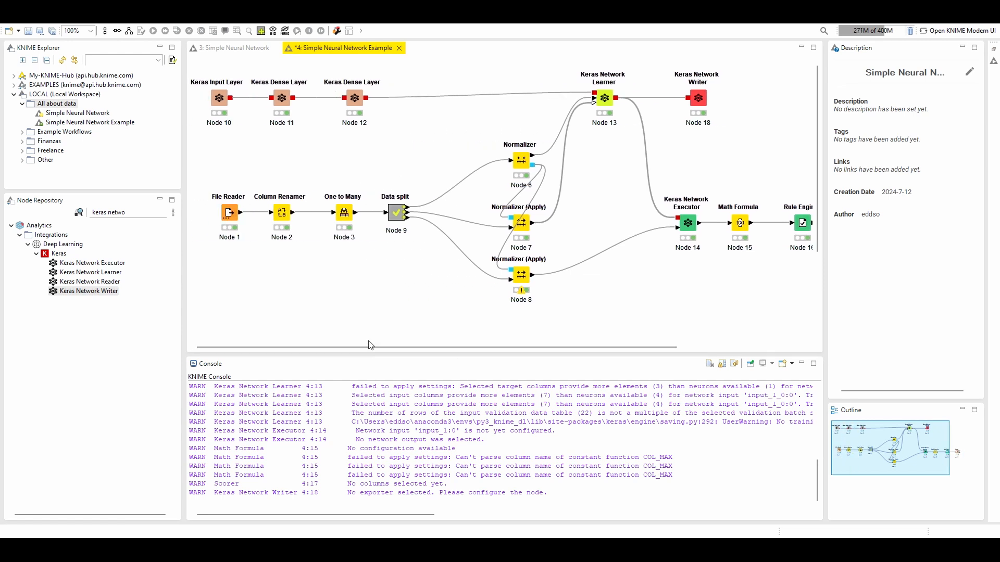